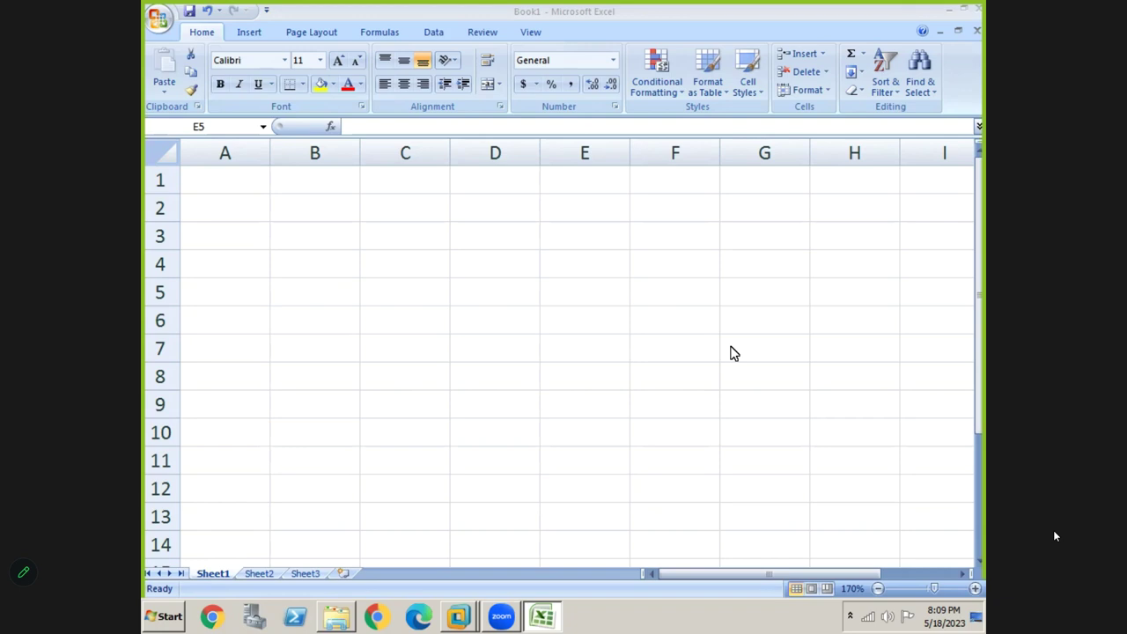
Log off the SAP Easy Access session, confirming with Yes, and close SAP Logon 730
{"action": "key", "text": "alt+Tab"}
{"action": "key", "text": "alt+Tab"}
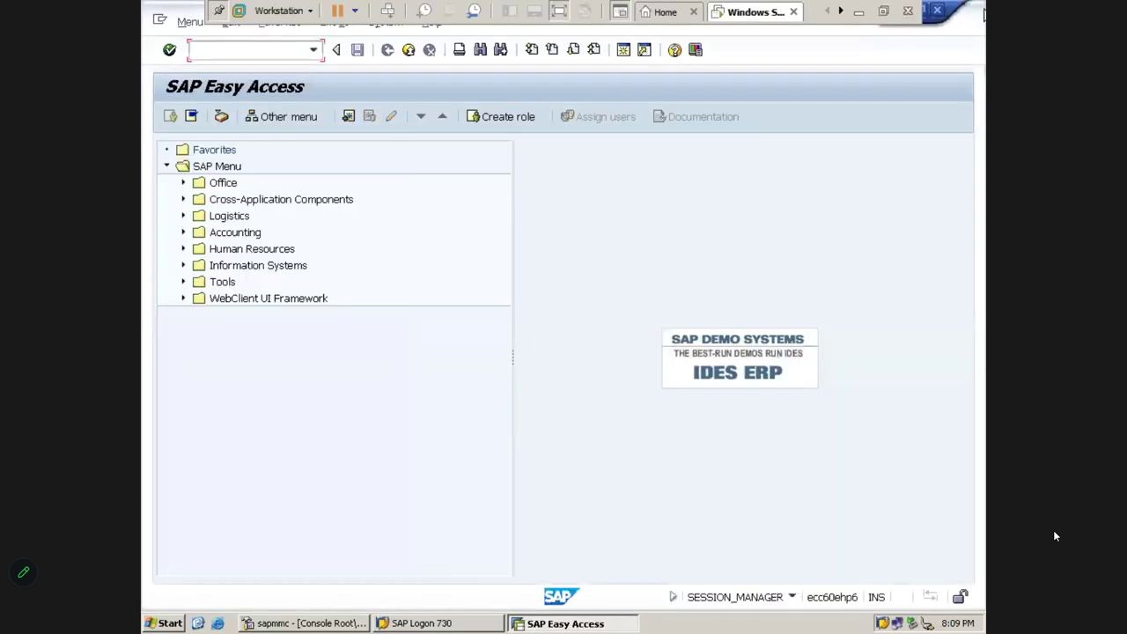
{"action": "left_click", "coordinate": [939, 12]}
{"action": "left_click", "coordinate": [337, 331]}
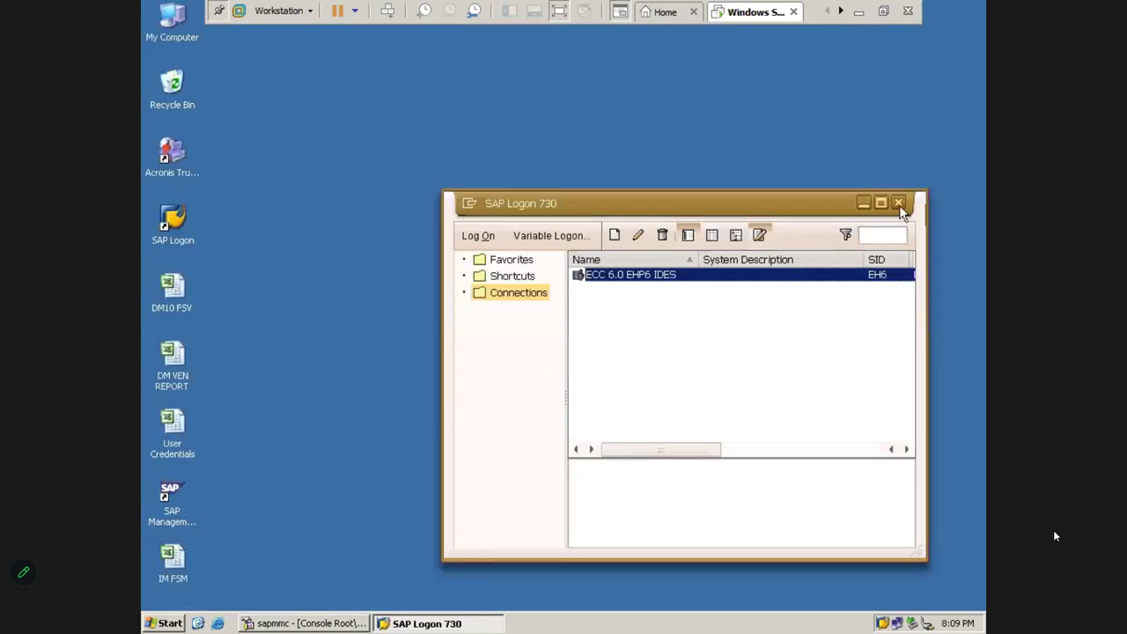
{"action": "left_click", "coordinate": [900, 203]}
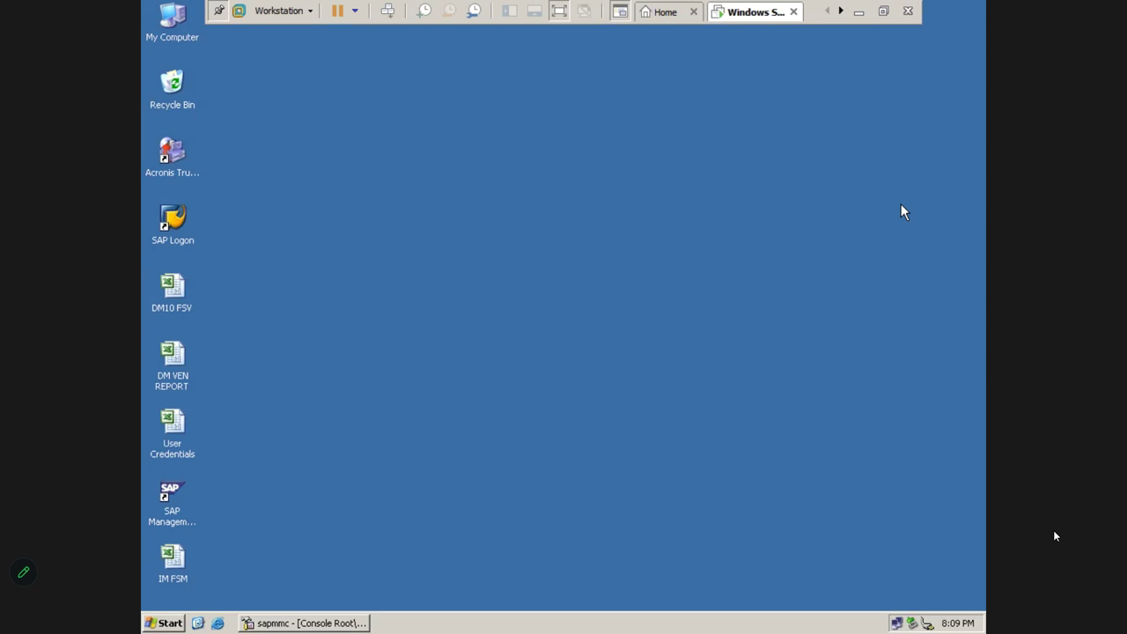
Log on to ECC 6.0 EHP6 IDES with the user name and password, then minimize the remote desktop
{"action": "double_click", "coordinate": [177, 230]}
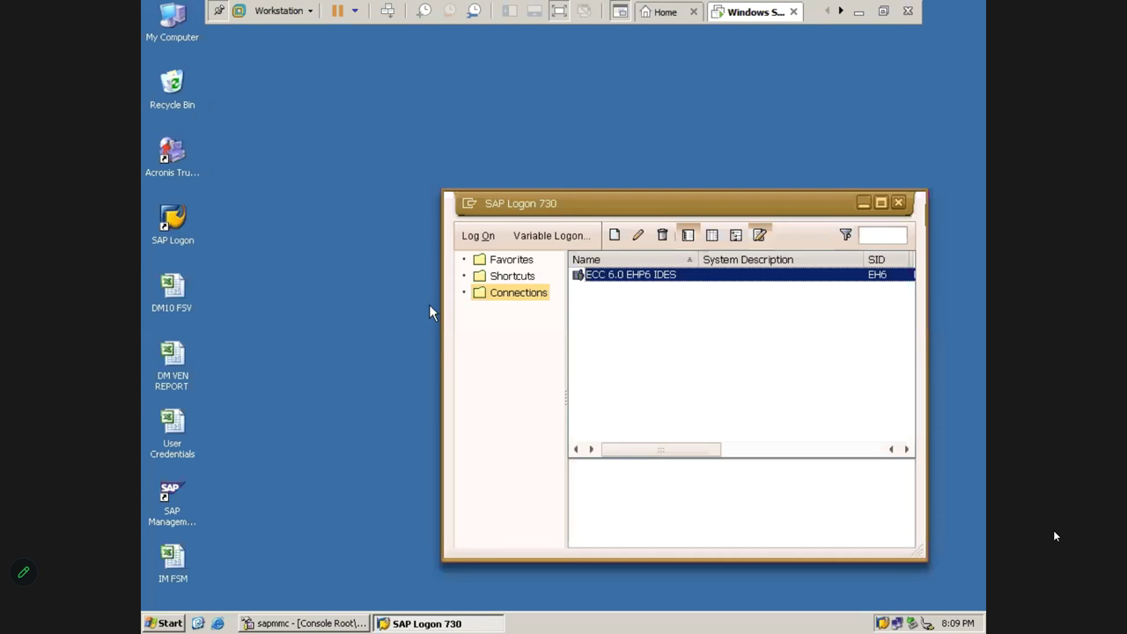
{"action": "left_click", "coordinate": [476, 242]}
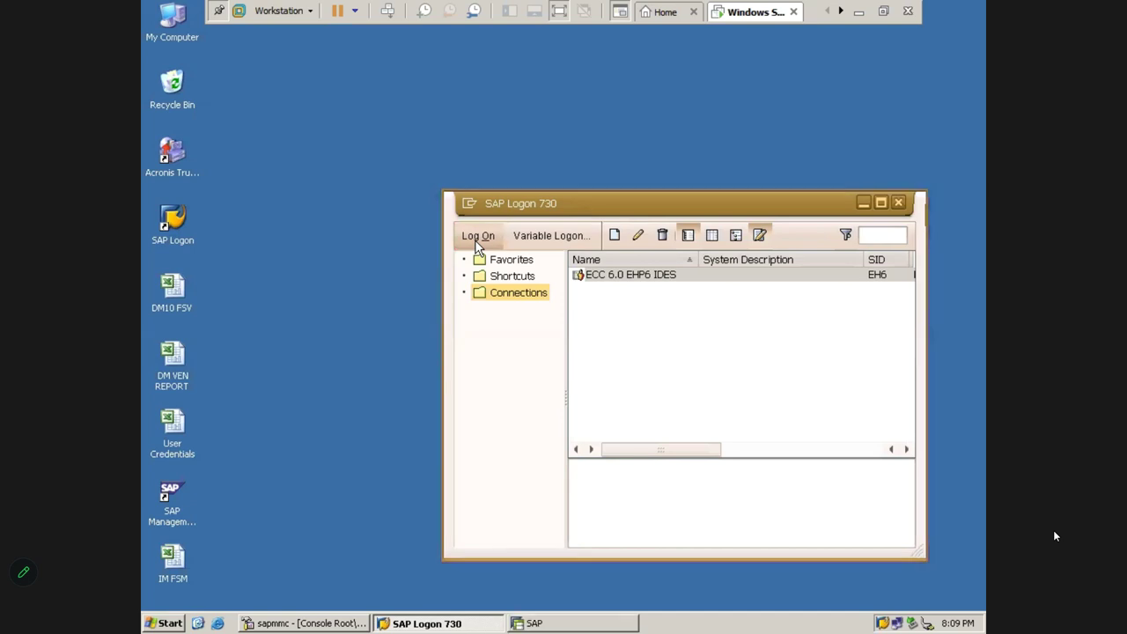
{"action": "type", "text": "sapuser"}
{"action": "key", "text": "Tab"}
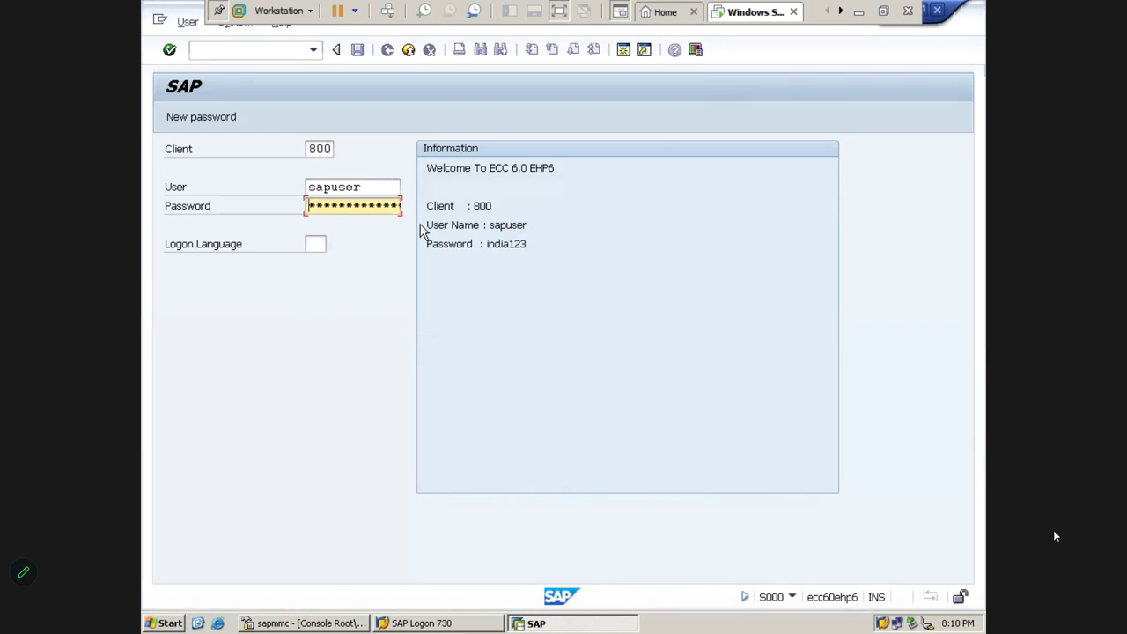
{"action": "key", "text": "Return"}
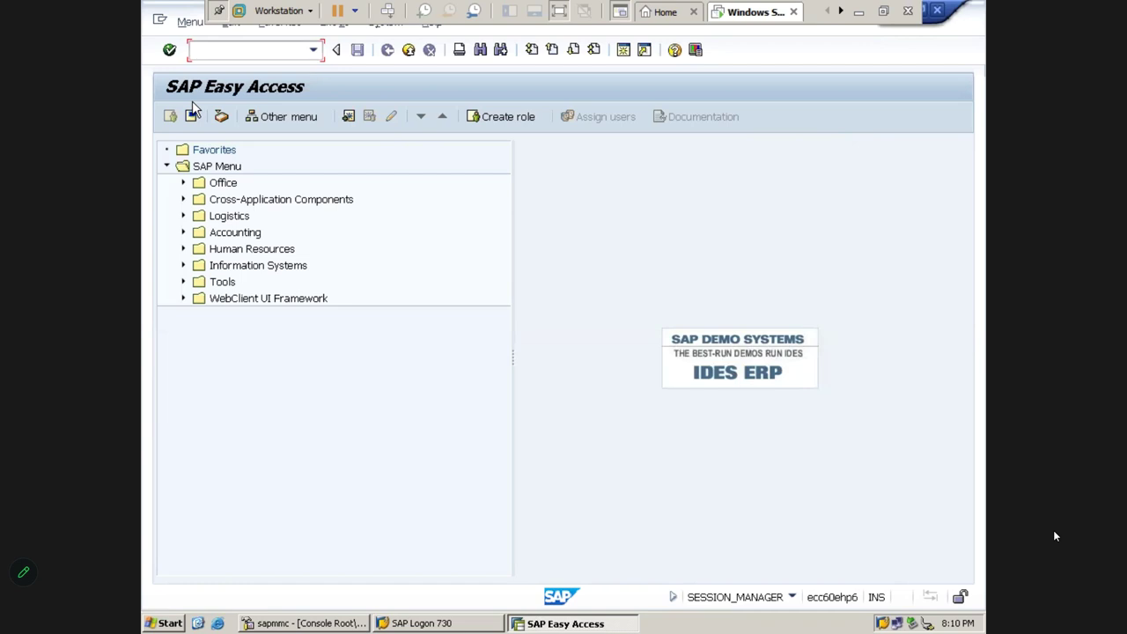
{"action": "left_click", "coordinate": [856, 17]}
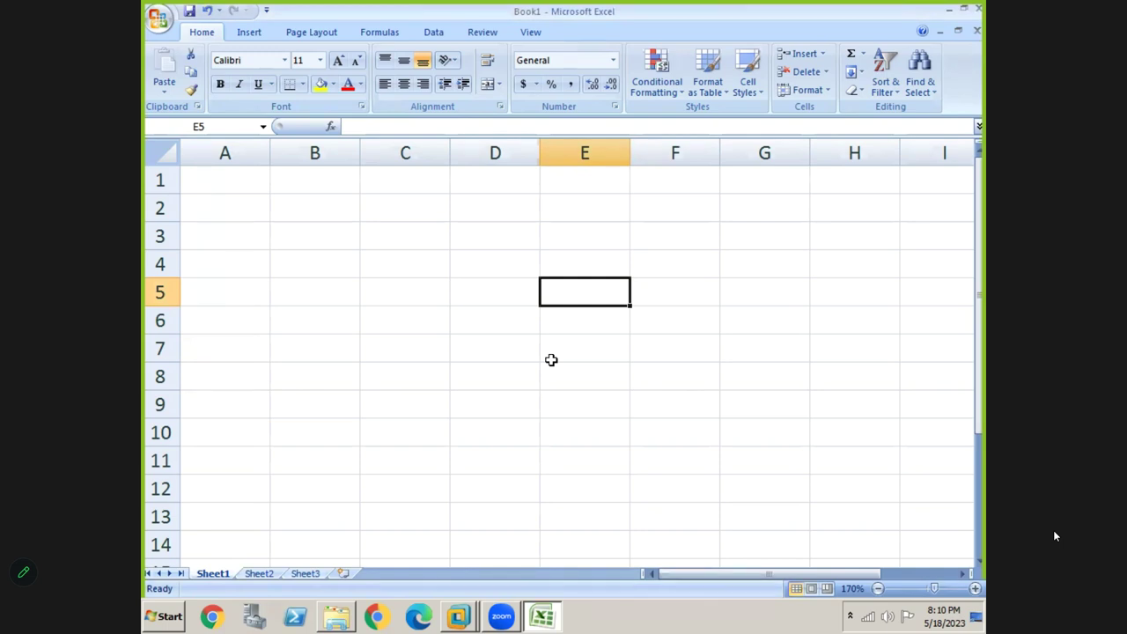
Enter the label 'Enduser ( Accoutnat )' in cell B4
{"action": "left_click", "coordinate": [312, 267]}
{"action": "type", "text": "eND"}
{"action": "key", "text": "BackSpace"}
{"action": "key", "text": "BackSpace"}
{"action": "key", "text": "BackSpace"}
{"action": "type", "text": "E"}
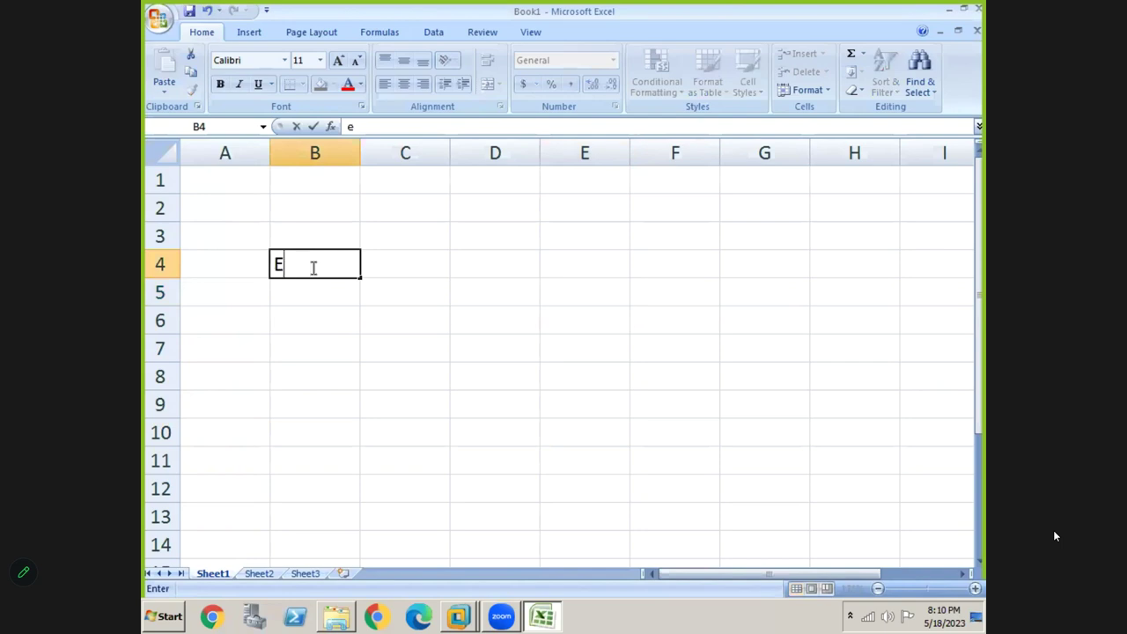
{"action": "type", "text": "nduser ("}
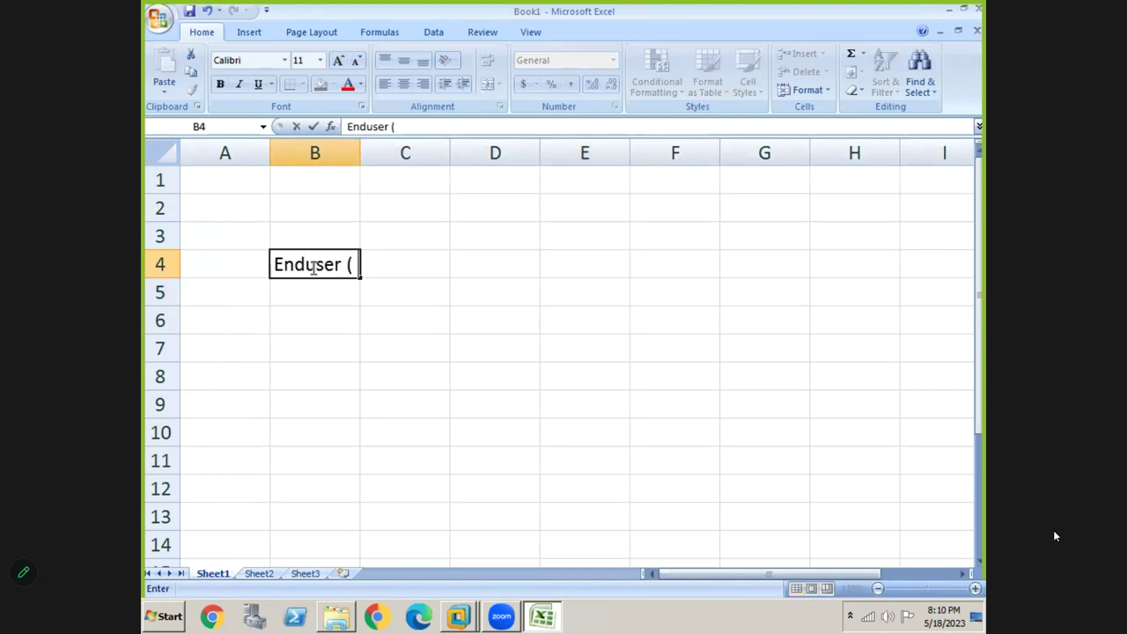
{"action": "type", "text": " aCCO"}
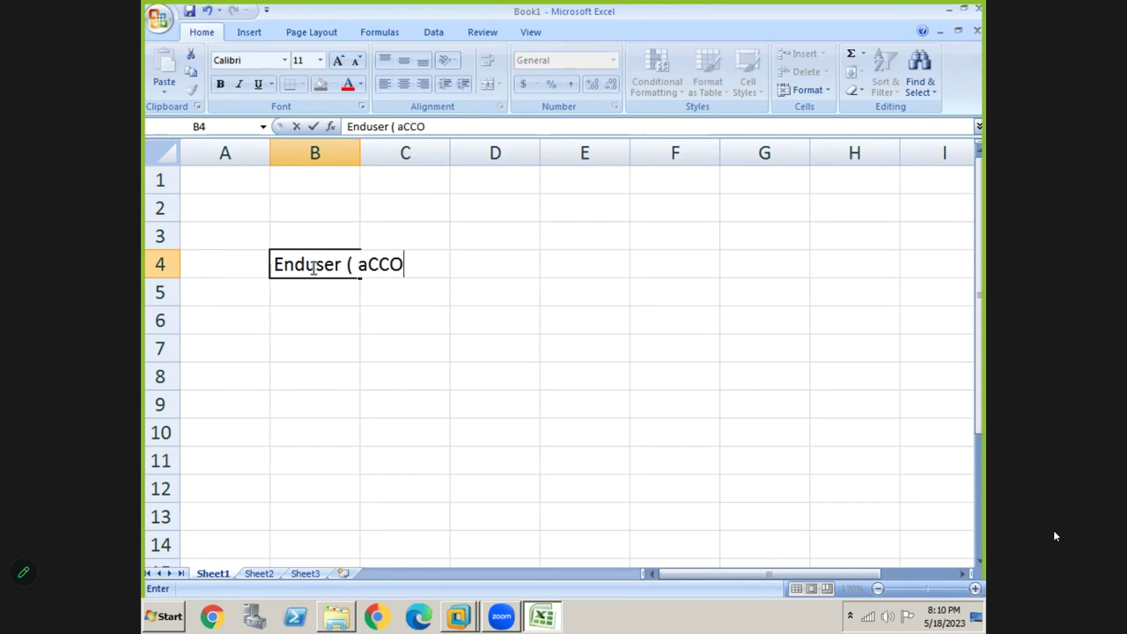
{"action": "type", "text": "Utnat "}
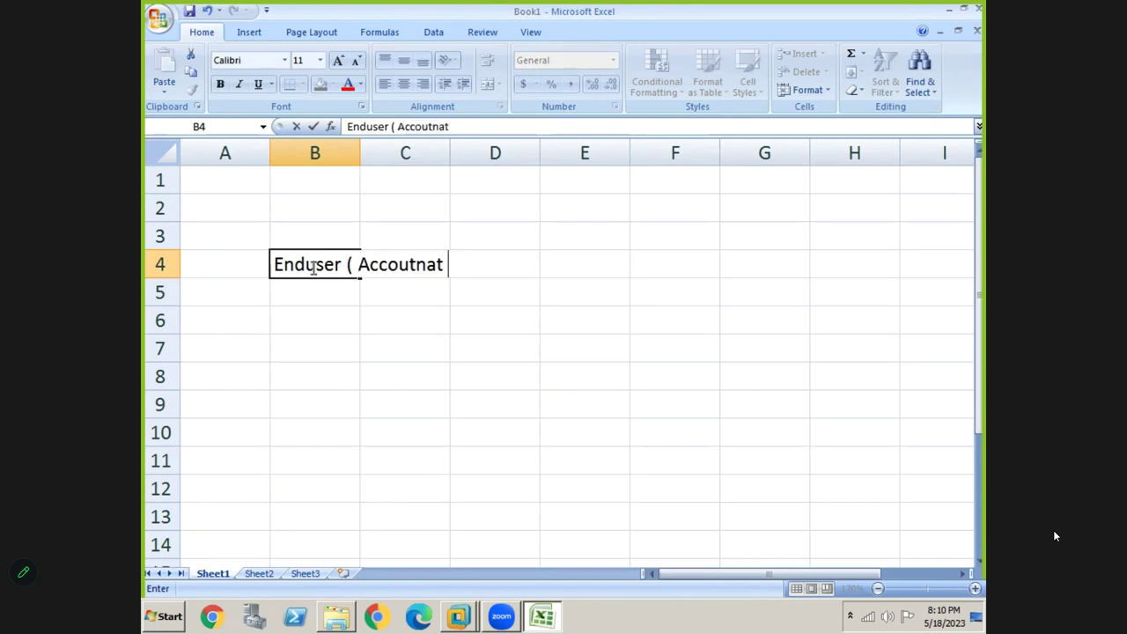
{"action": "type", "text": ")"}
{"action": "key", "text": "Return"}
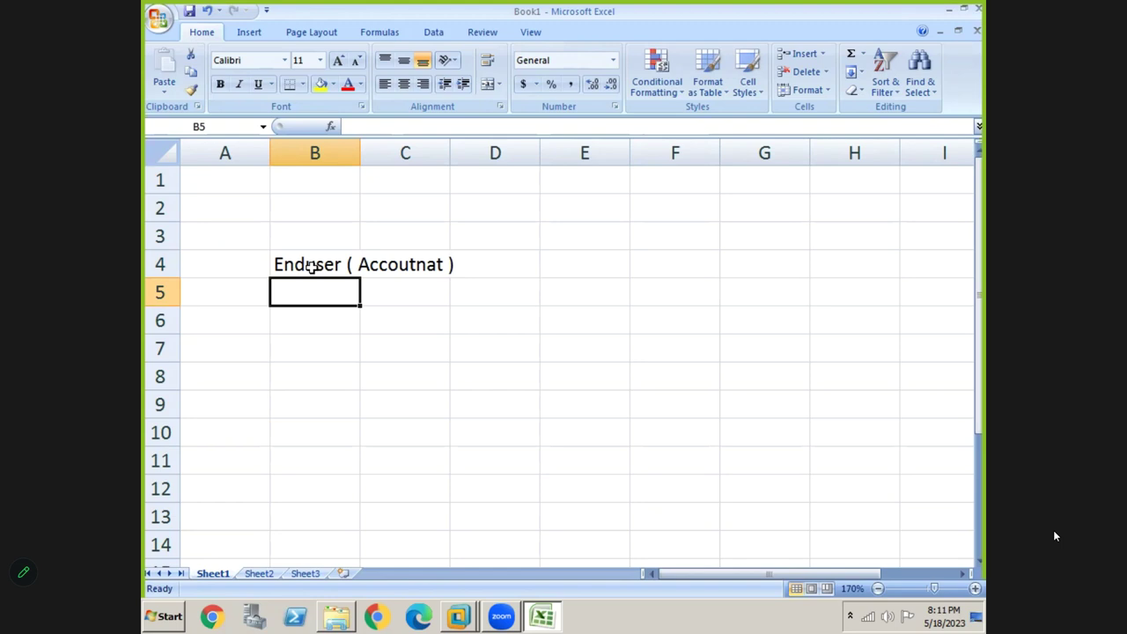
Type 'Accounting Entry Posting' into cell E4
{"action": "key", "text": "Up"}
{"action": "key", "text": "Right"}
{"action": "key", "text": "Right"}
{"action": "key", "text": "Right"}
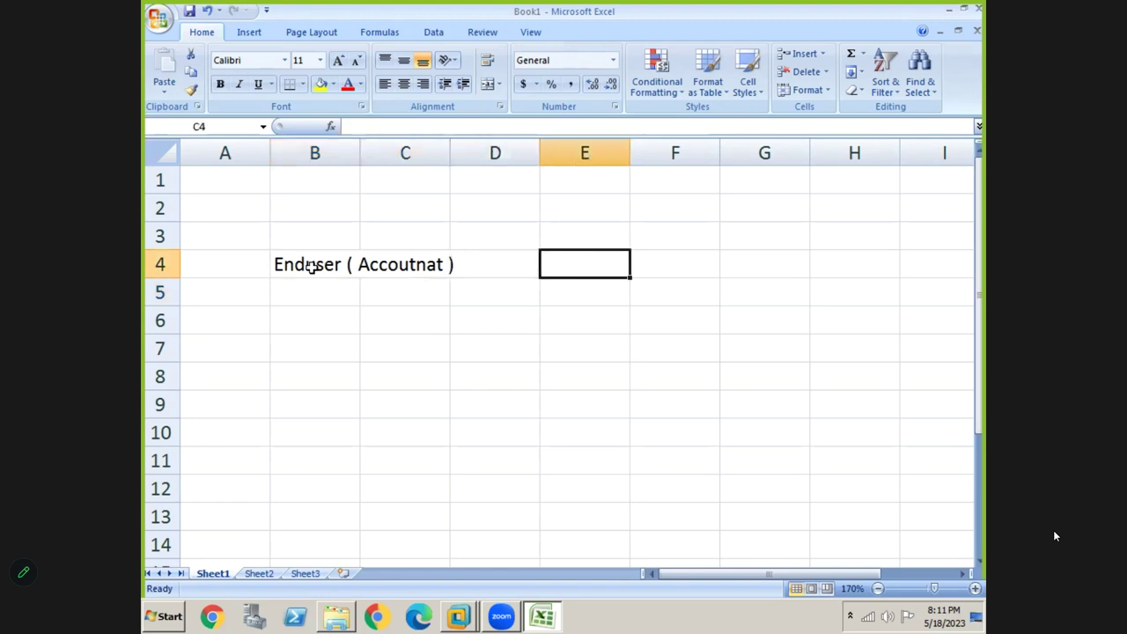
{"action": "type", "text": "Accounting "}
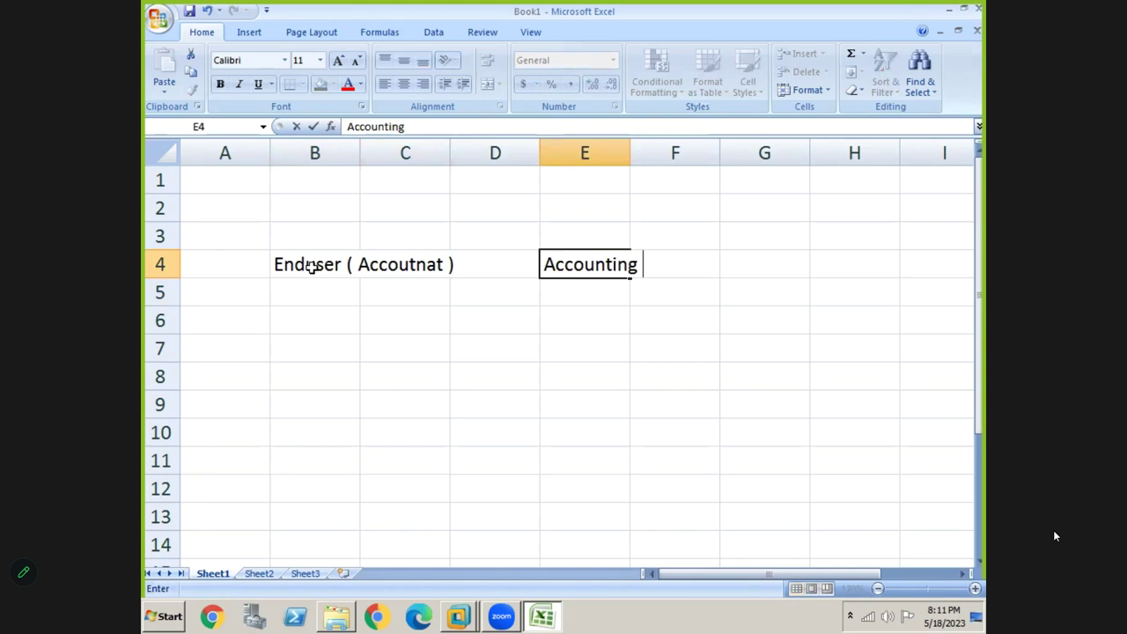
{"action": "type", "text": "Entry pstoing"}
{"action": "key", "text": "BackSpace"}
{"action": "key", "text": "BackSpace"}
{"action": "key", "text": "BackSpace"}
{"action": "key", "text": "BackSpace"}
{"action": "key", "text": "BackSpace"}
{"action": "key", "text": "BackSpace"}
{"action": "key", "text": "BackSpace"}
{"action": "type", "text": "Posting"}
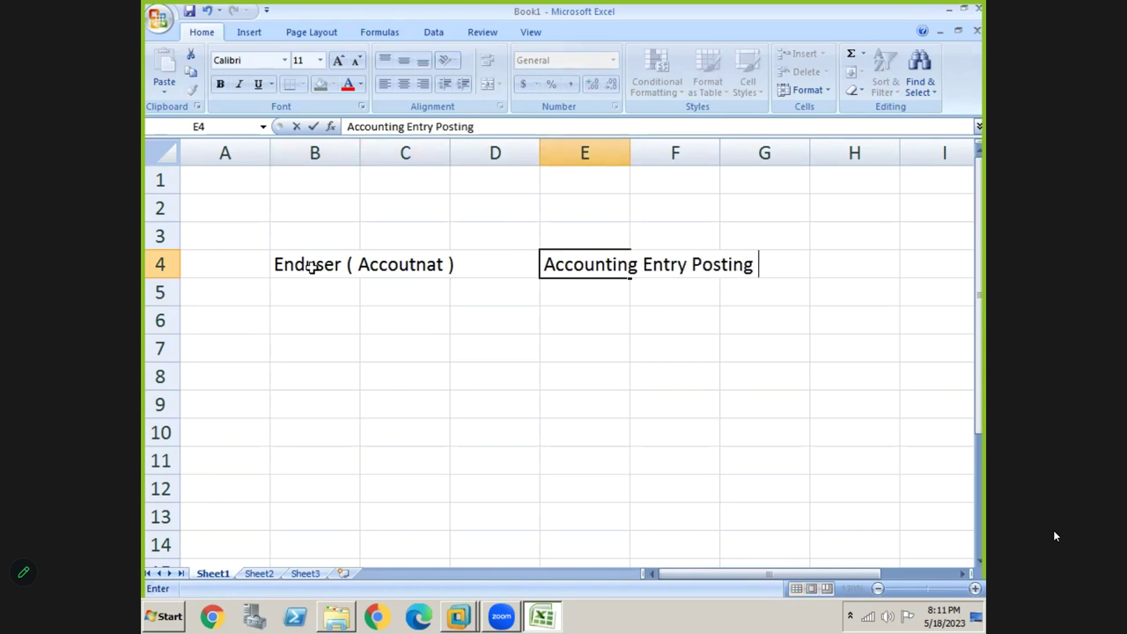
{"action": "key", "text": "Return"}
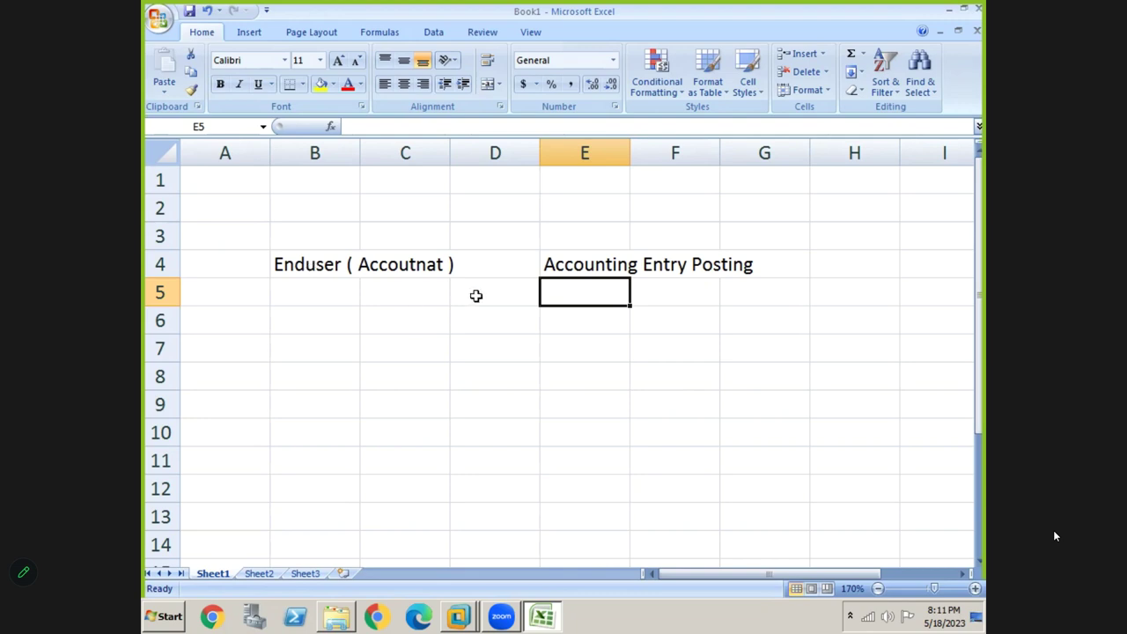
Enter 'Reports' in cell E5 below the heading
{"action": "left_click", "coordinate": [585, 263]}
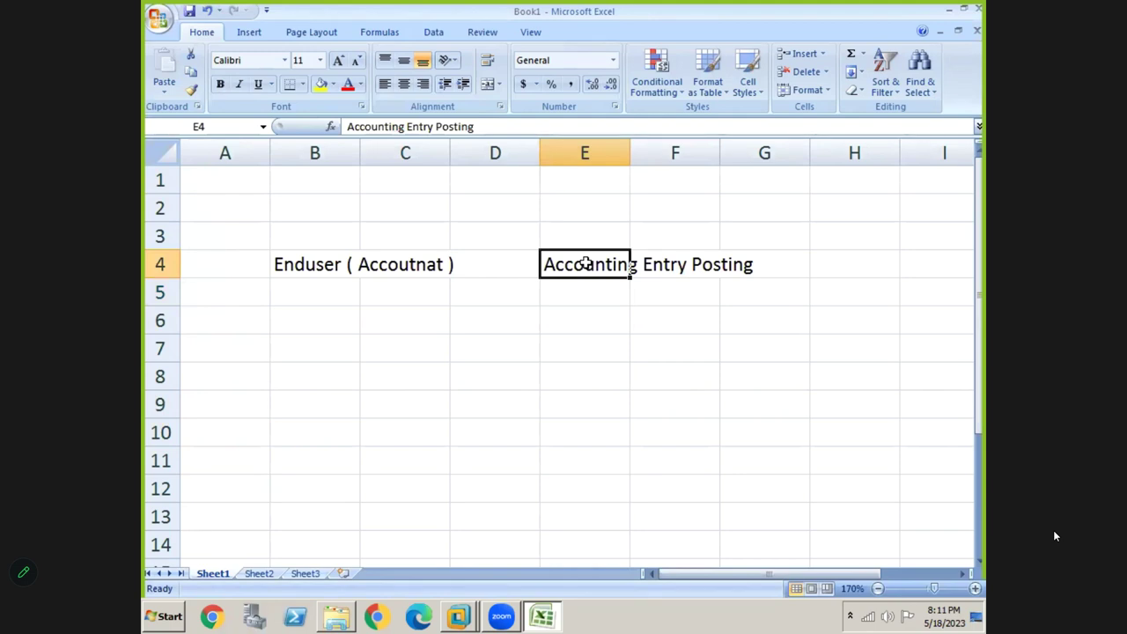
{"action": "left_click", "coordinate": [576, 309]}
{"action": "left_click", "coordinate": [575, 299]}
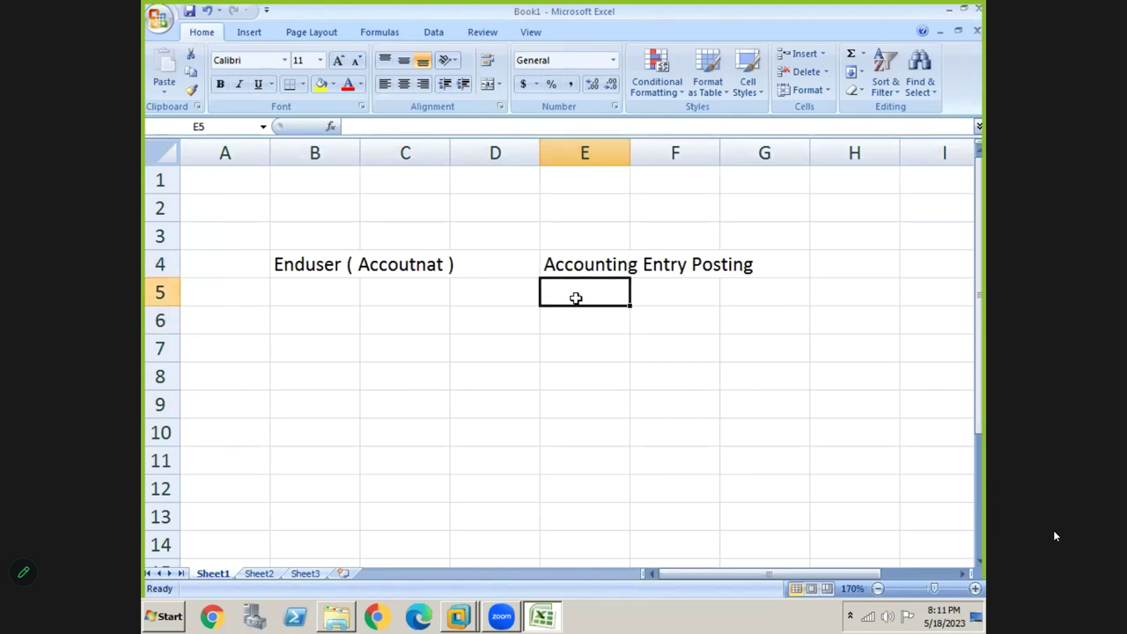
{"action": "type", "text": "Reports"}
{"action": "key", "text": "Return"}
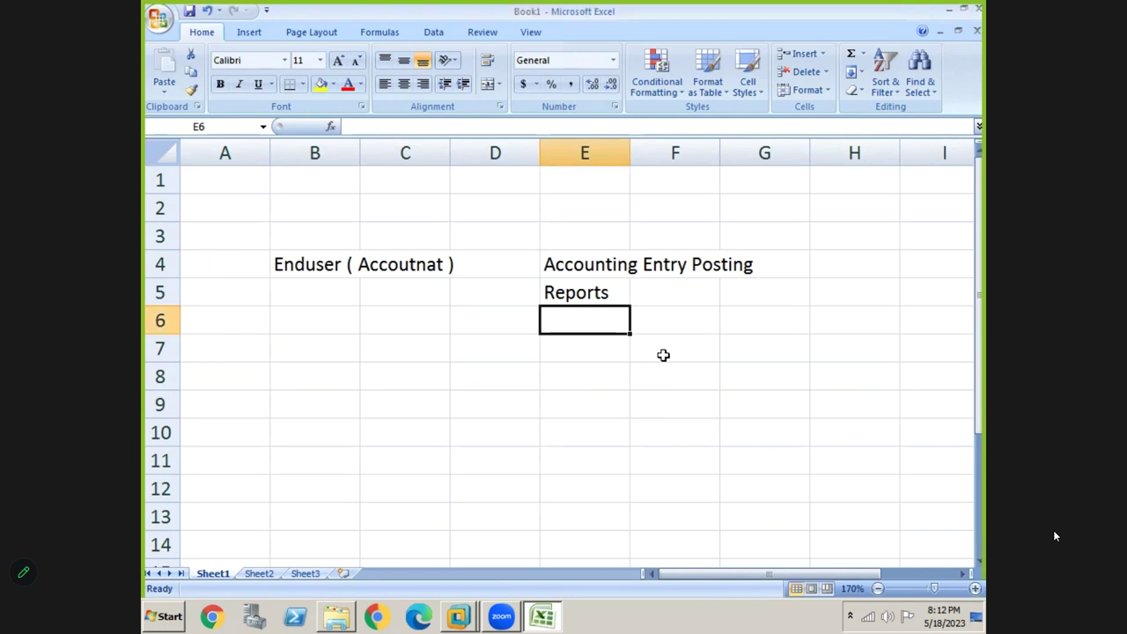
Put a thick box border around the range E4:G5
{"action": "left_click", "coordinate": [576, 273]}
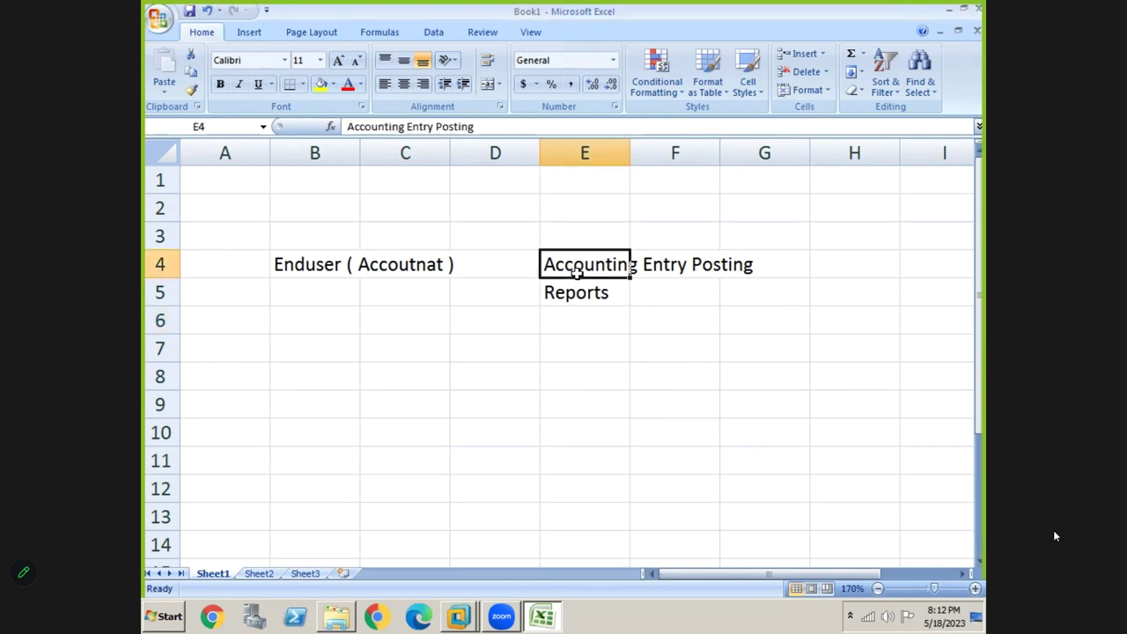
{"action": "left_click_drag", "start_coordinate": [576, 273], "coordinate": [765, 295]}
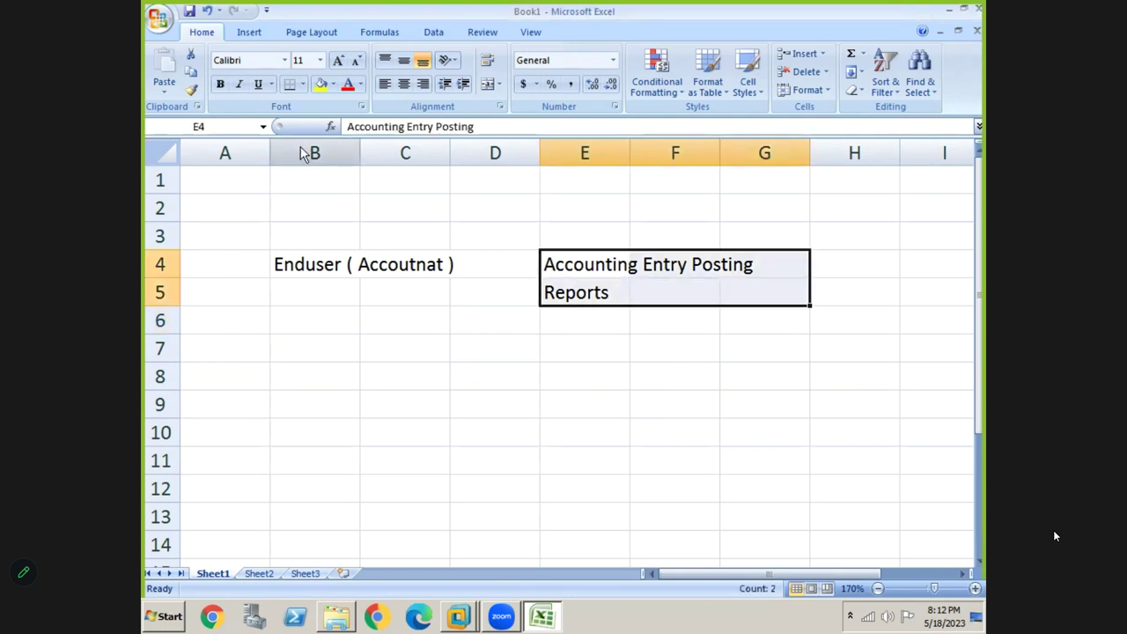
{"action": "left_click", "coordinate": [303, 84]}
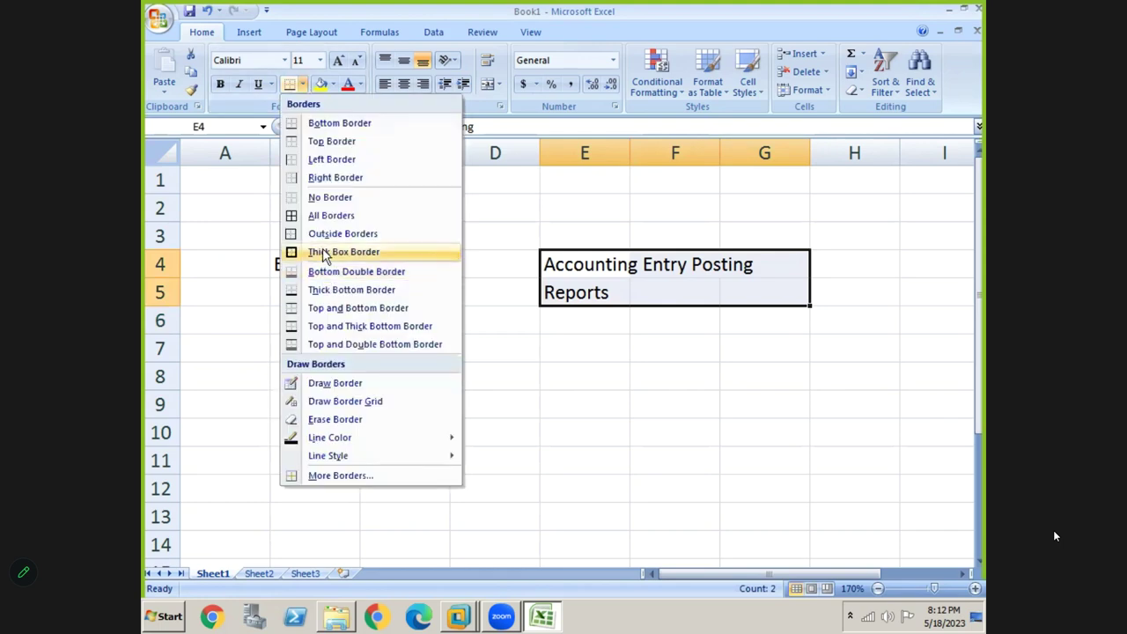
{"action": "left_click", "coordinate": [324, 256]}
{"action": "left_click", "coordinate": [516, 361]}
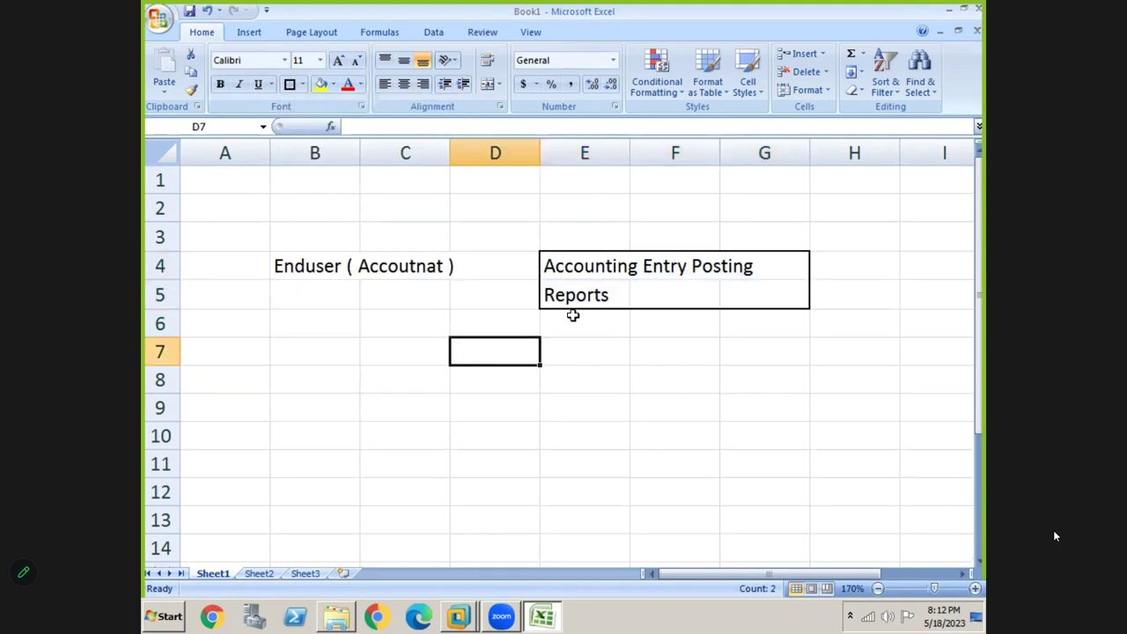
Draw a downward arrow shape from the box to row 8
{"action": "left_click", "coordinate": [248, 35]}
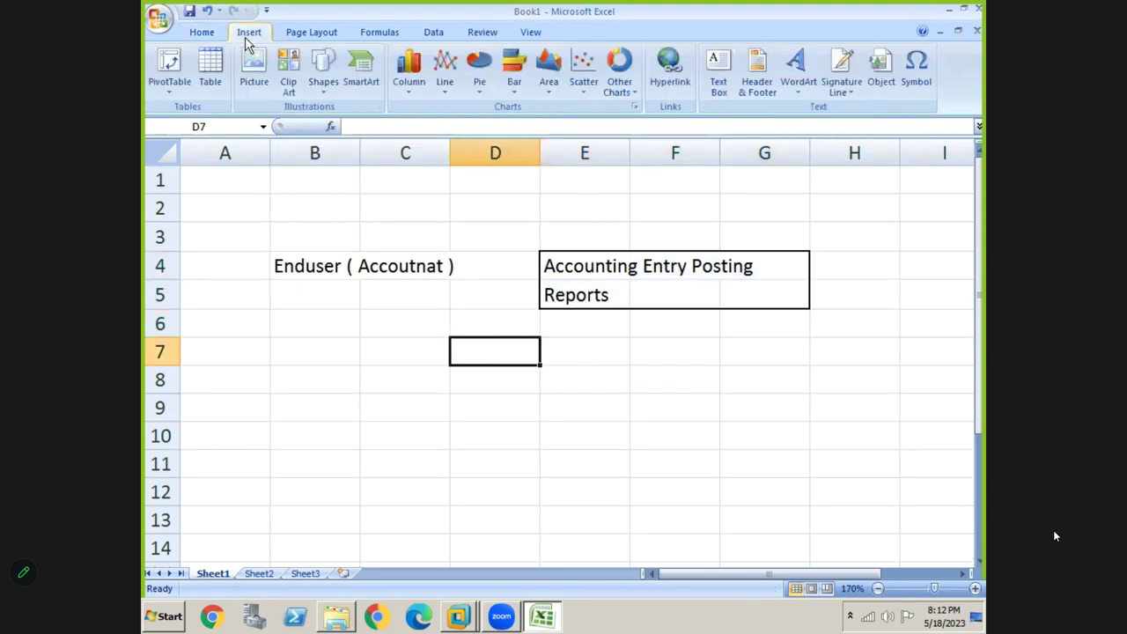
{"action": "left_click", "coordinate": [320, 103]}
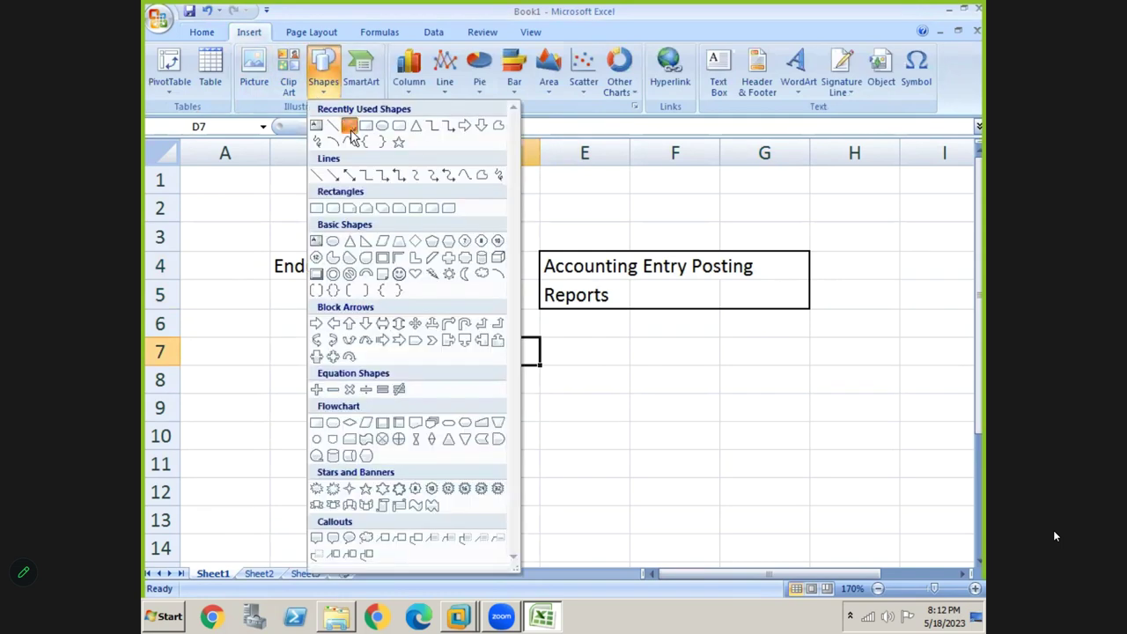
{"action": "left_click", "coordinate": [350, 126]}
{"action": "left_click_drag", "start_coordinate": [589, 310], "coordinate": [588, 370]}
Type 'SAP Easy Access Screen' in E8 and switch back to the SAP window
{"action": "left_click", "coordinate": [588, 385]}
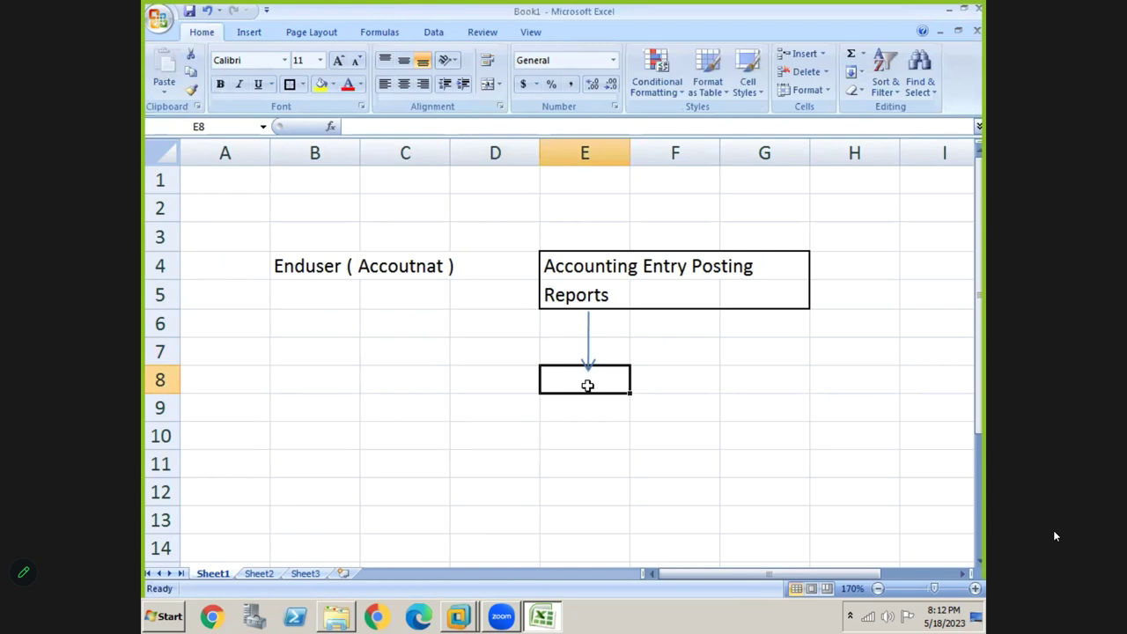
{"action": "type", "text": "SAP eA"}
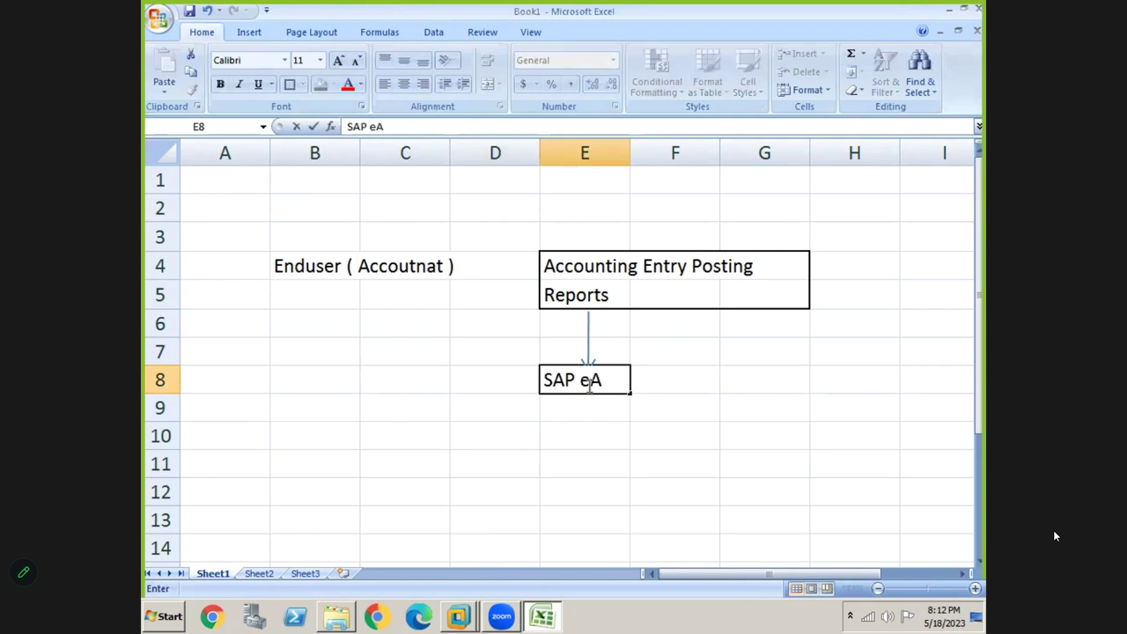
{"action": "type", "text": "SYy A"}
{"action": "key", "text": "BackSpace"}
{"action": "key", "text": "BackSpace"}
{"action": "key", "text": "BackSpace"}
{"action": "type", "text": "Access Screen"}
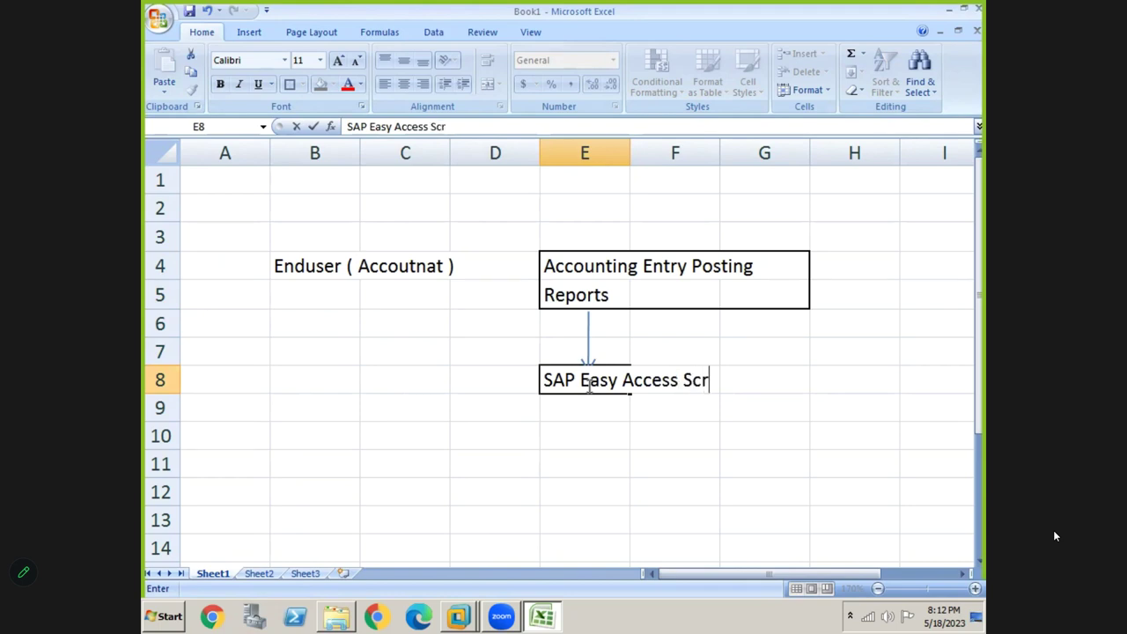
{"action": "key", "text": "Return"}
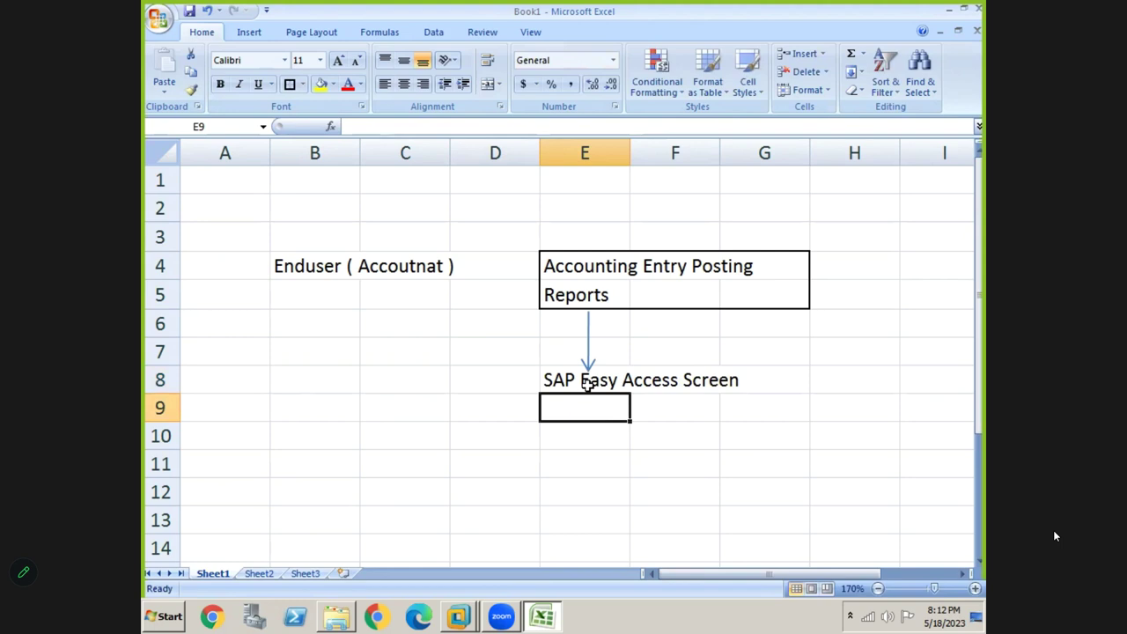
{"action": "key", "text": "alt+Tab"}
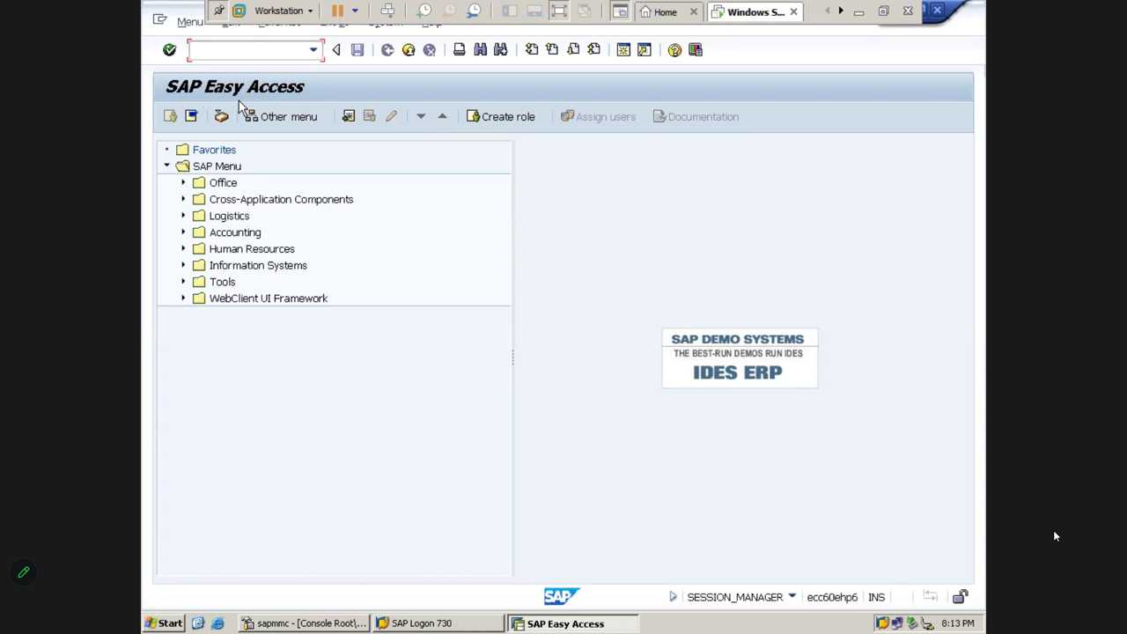
Expand SAP Menu to Accounting > Financial Accounting > Accounts Payable > Document Entry and highlight FB60 - Invoice
{"action": "left_click", "coordinate": [213, 172]}
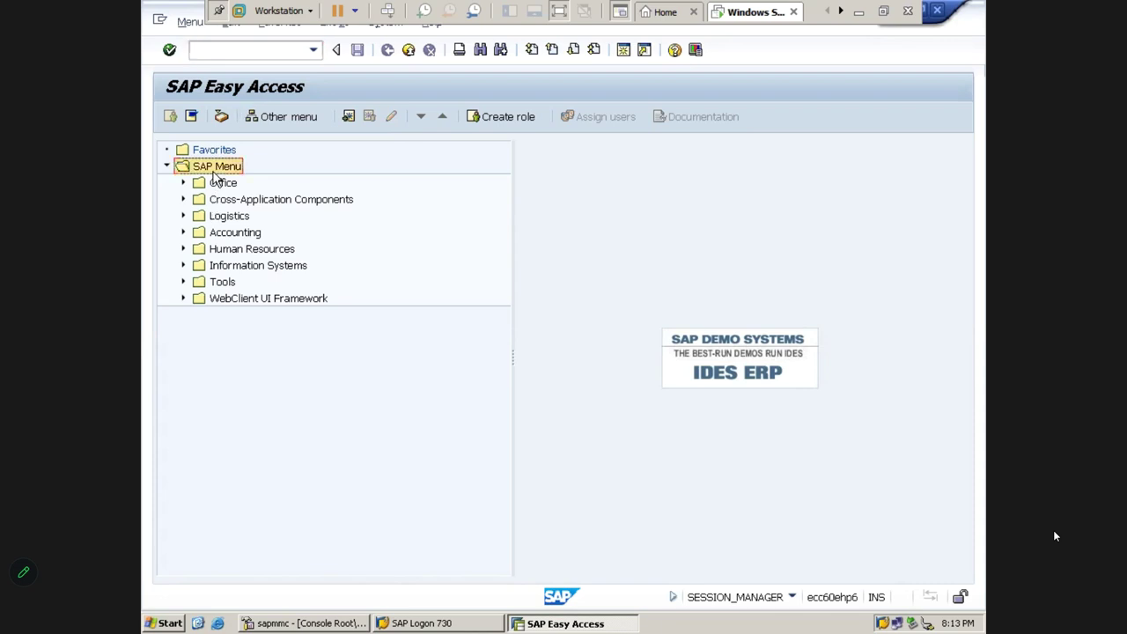
{"action": "key", "text": "Down"}
{"action": "key", "text": "Down"}
{"action": "key", "text": "Down"}
{"action": "key", "text": "Down"}
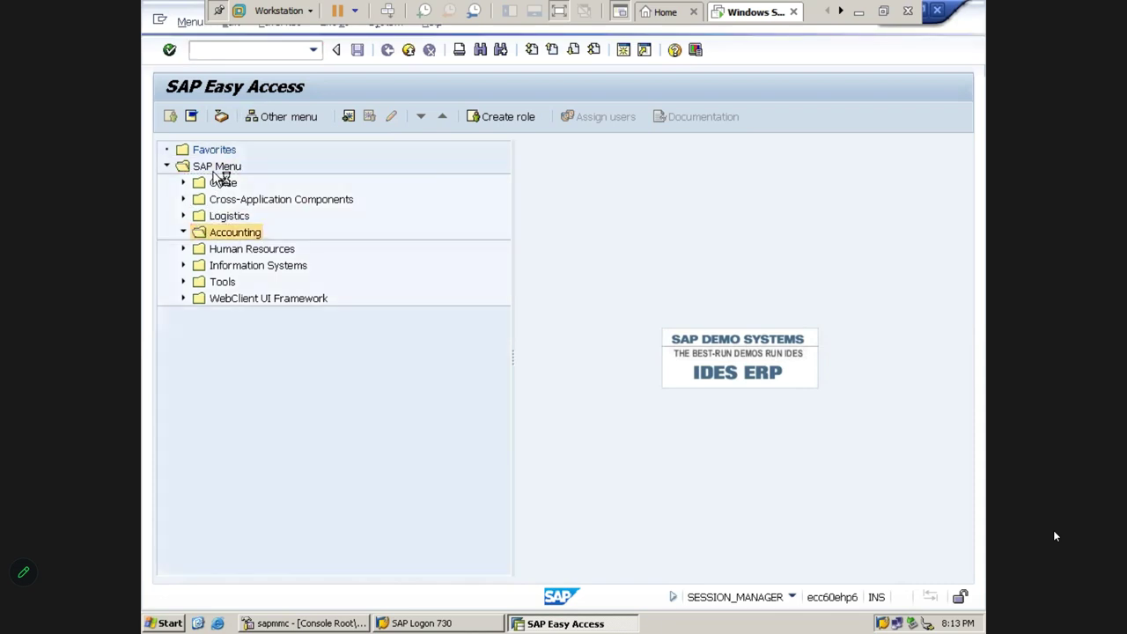
{"action": "key", "text": "Right"}
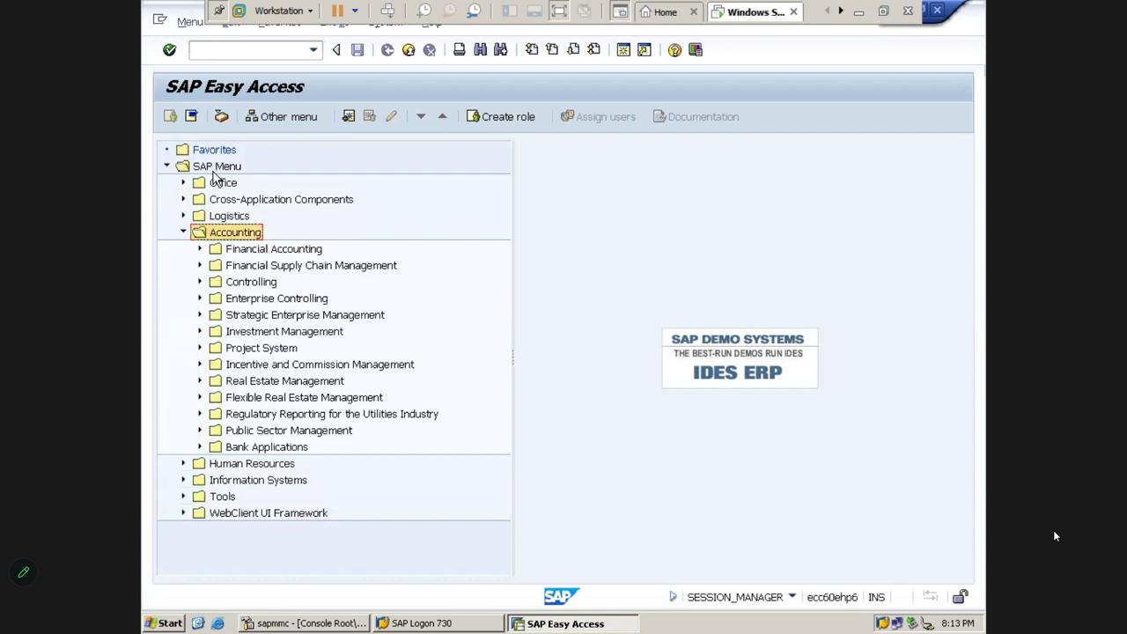
{"action": "key", "text": "Down"}
{"action": "key", "text": "Right"}
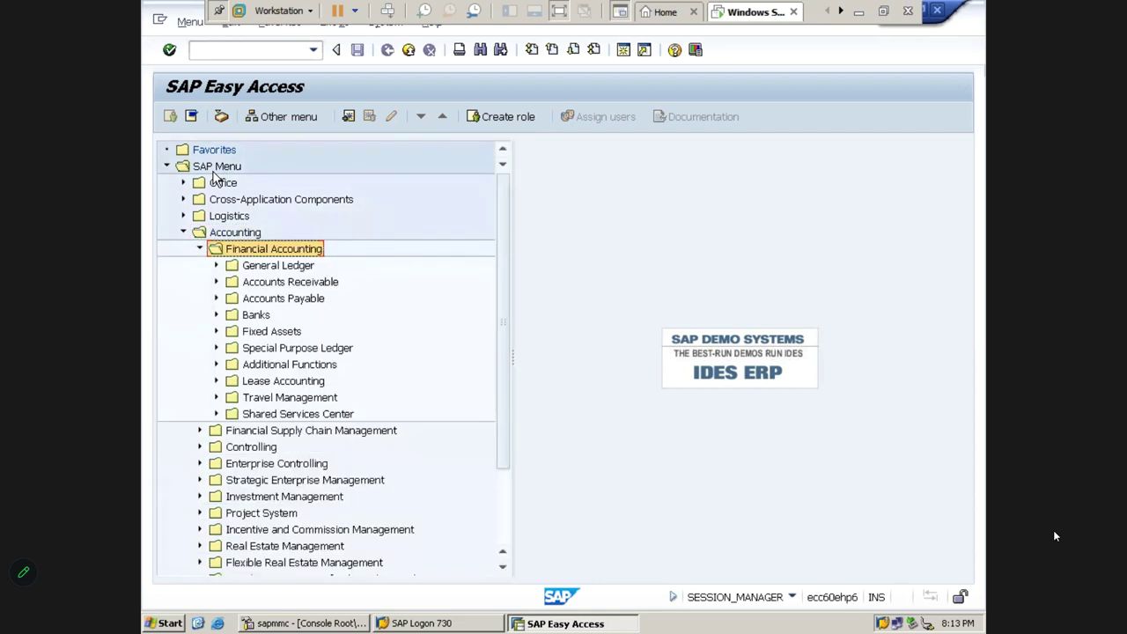
{"action": "key", "text": "Down"}
{"action": "key", "text": "Down"}
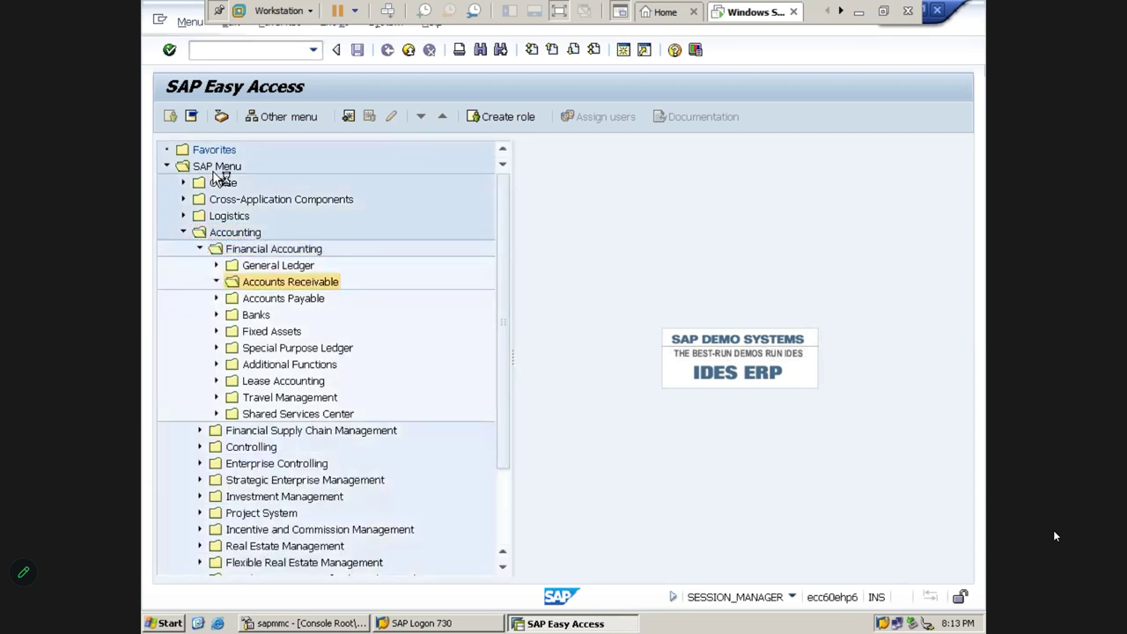
{"action": "key", "text": "Down"}
{"action": "key", "text": "Right"}
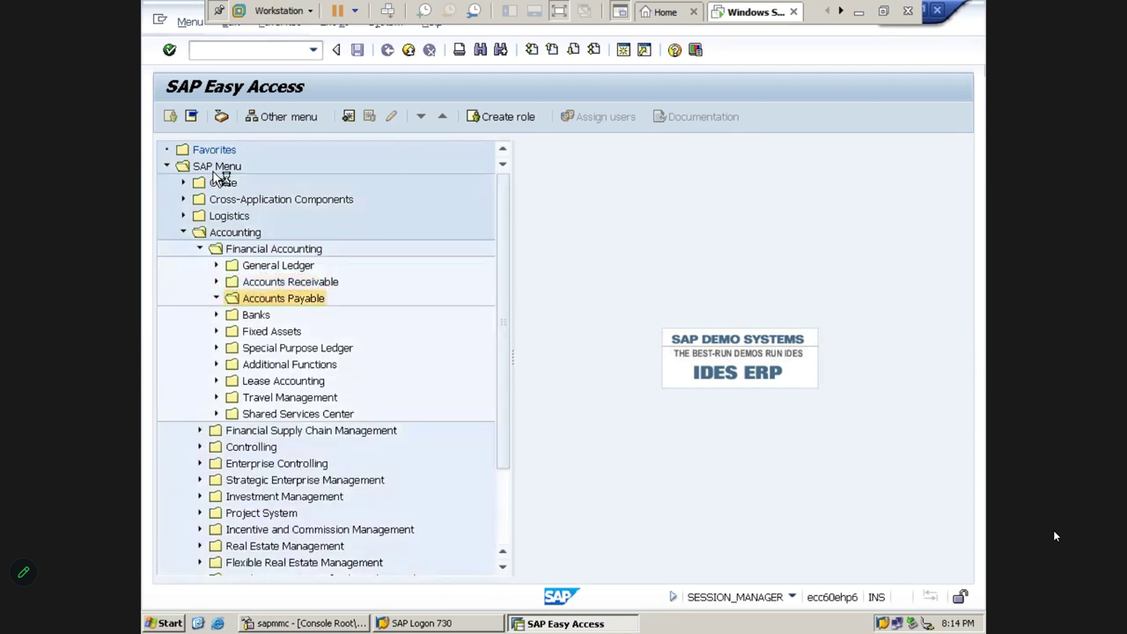
{"action": "key", "text": "Down"}
{"action": "key", "text": "Right"}
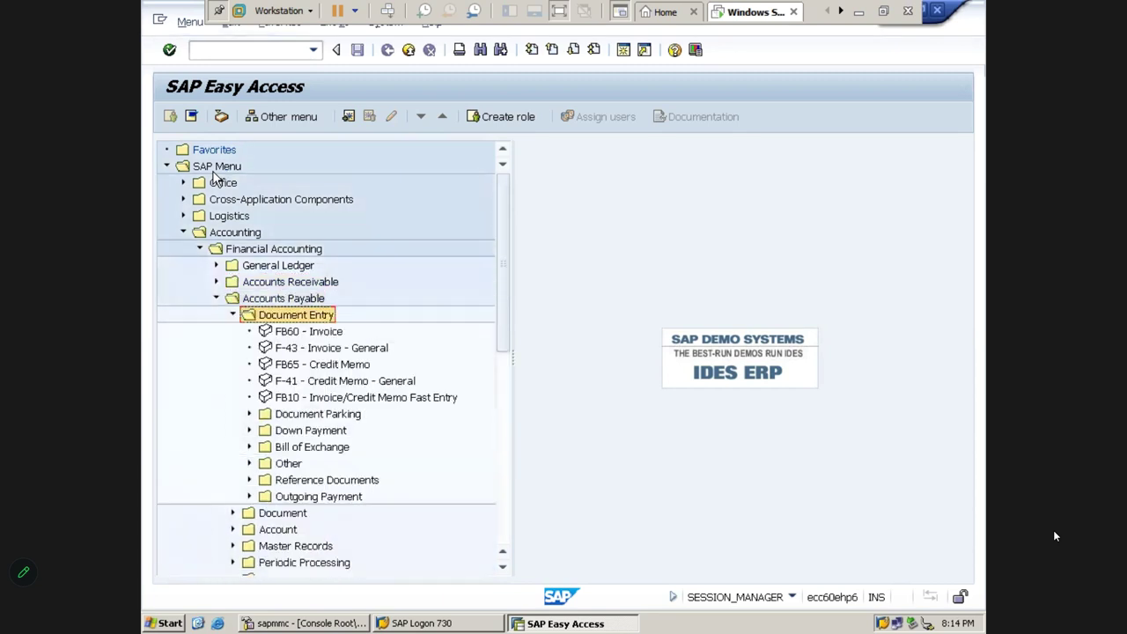
{"action": "key", "text": "Down"}
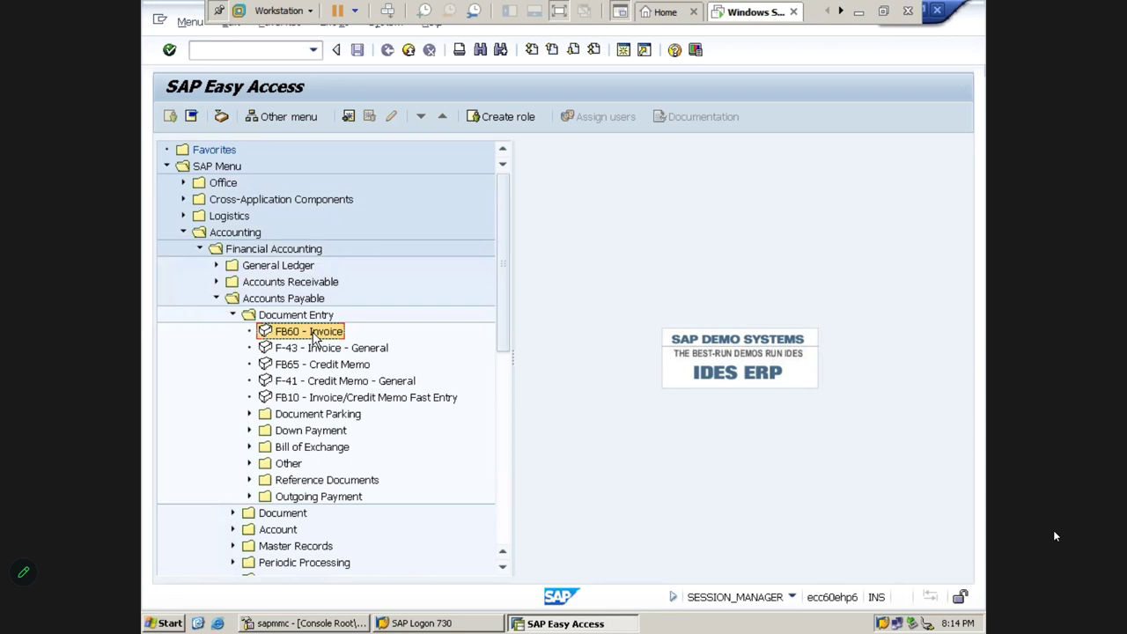
Minimize SAP and enter SHOT CUT KEY'S in cell B11
{"action": "left_click", "coordinate": [861, 17]}
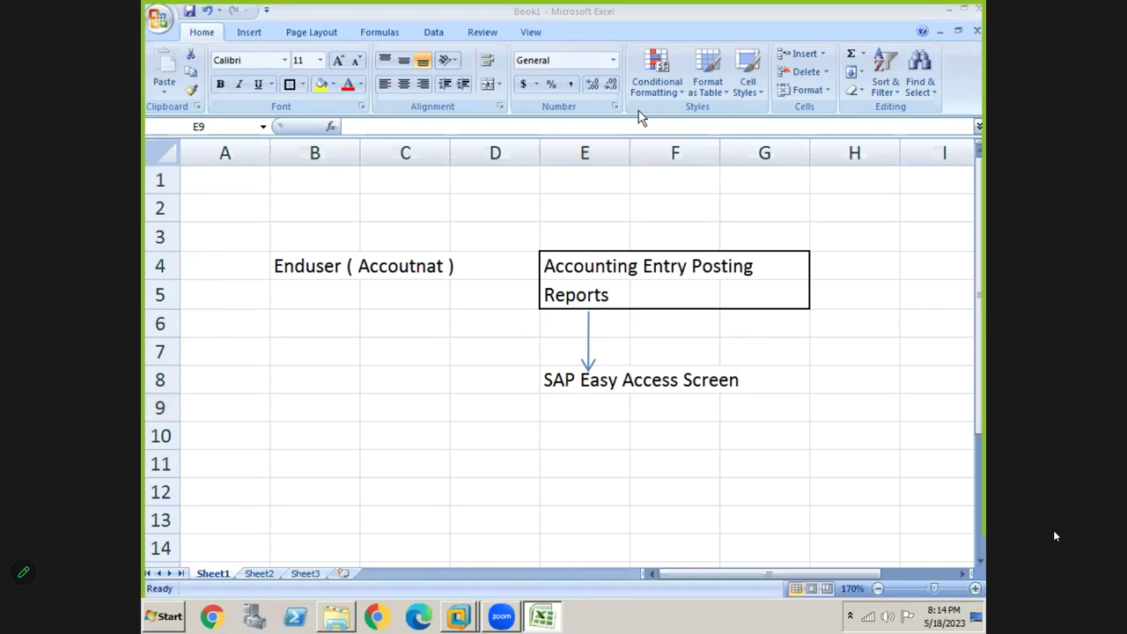
{"action": "left_click", "coordinate": [318, 473]}
{"action": "type", "text": "SHOT"}
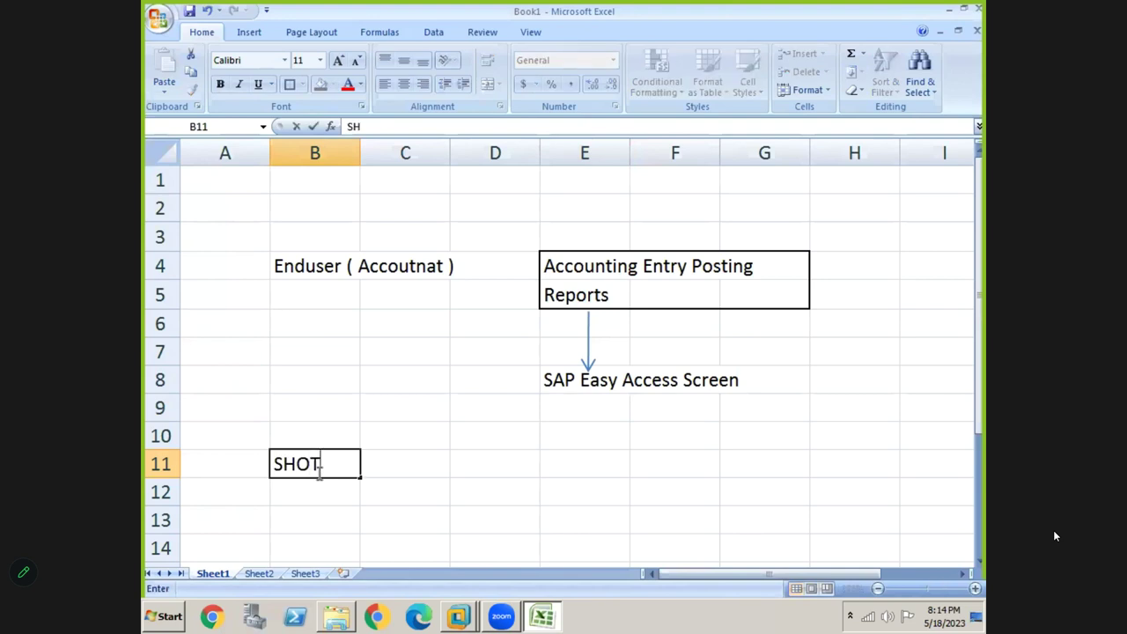
{"action": "type", "text": " CUT KE"}
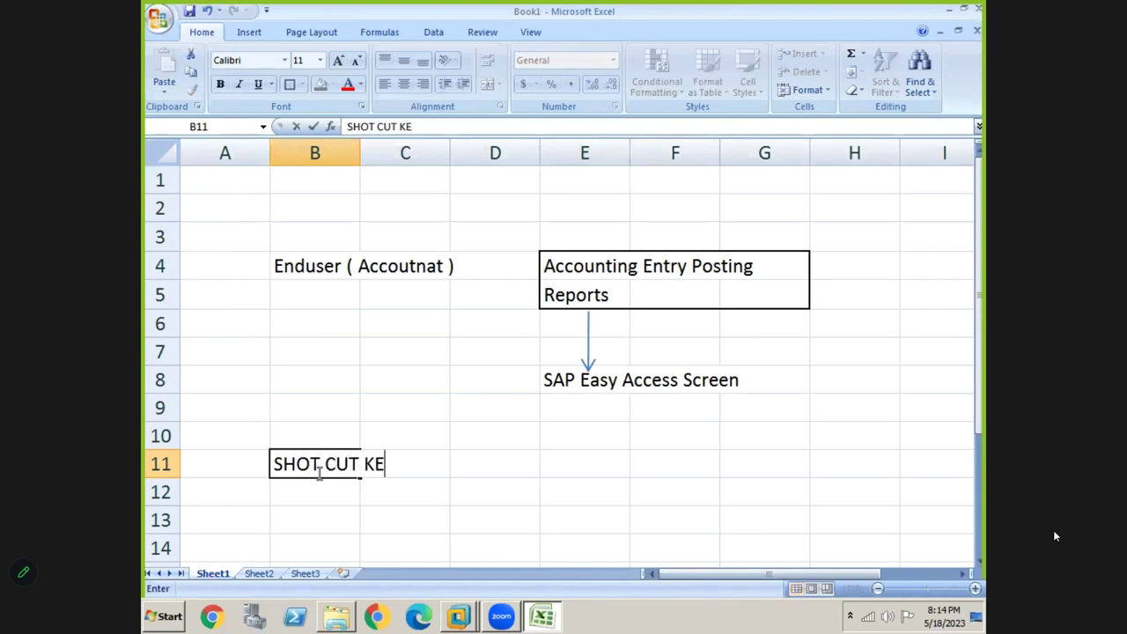
{"action": "type", "text": "Y'S"}
{"action": "key", "text": "Return"}
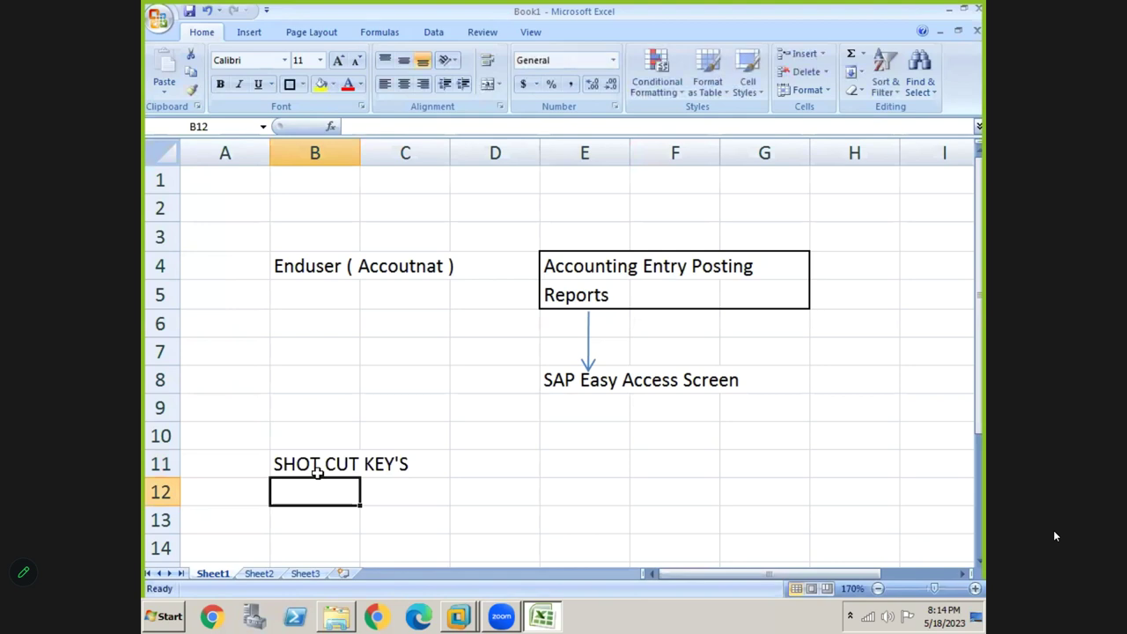
Enter MS OFFICE in cell B10, then move to cell E10
{"action": "left_click", "coordinate": [314, 436]}
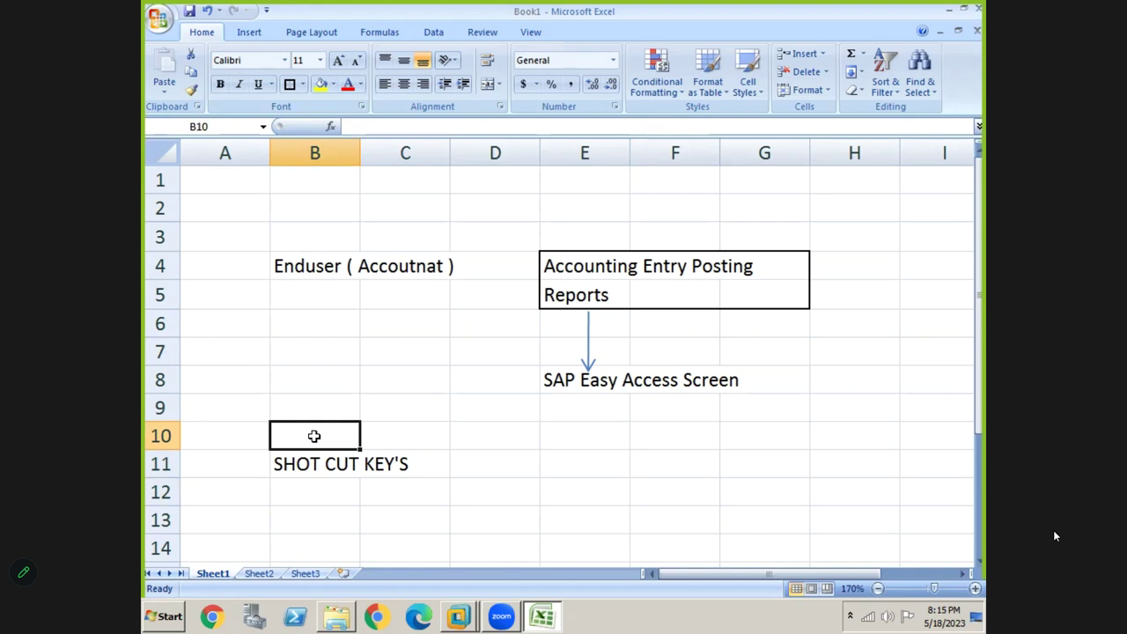
{"action": "type", "text": "MS OFFICE"}
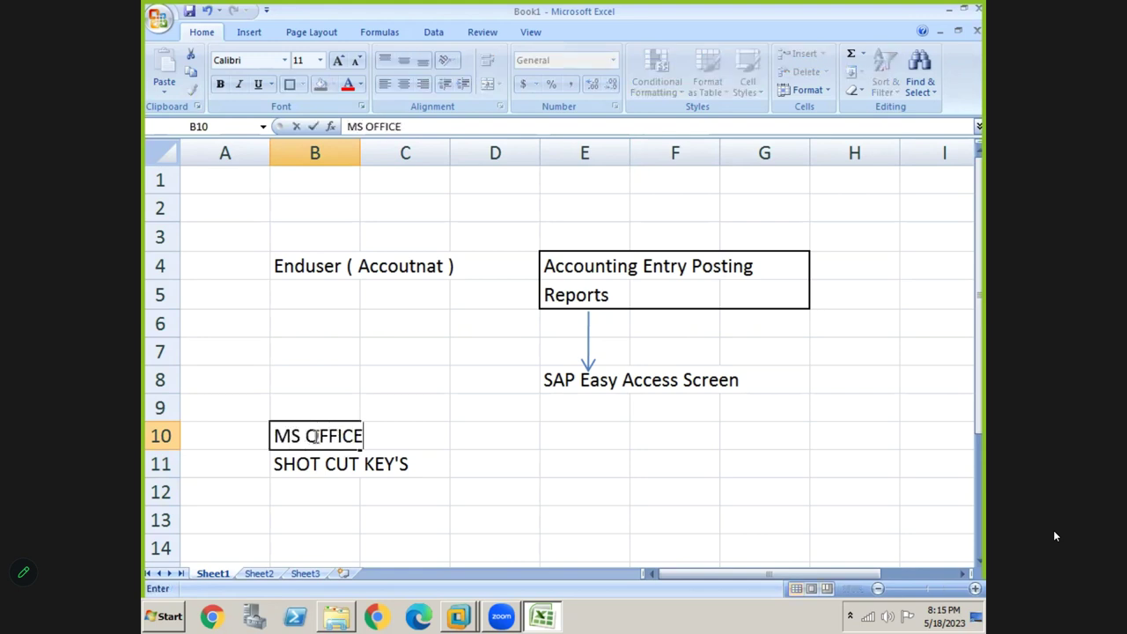
{"action": "key", "text": "Return"}
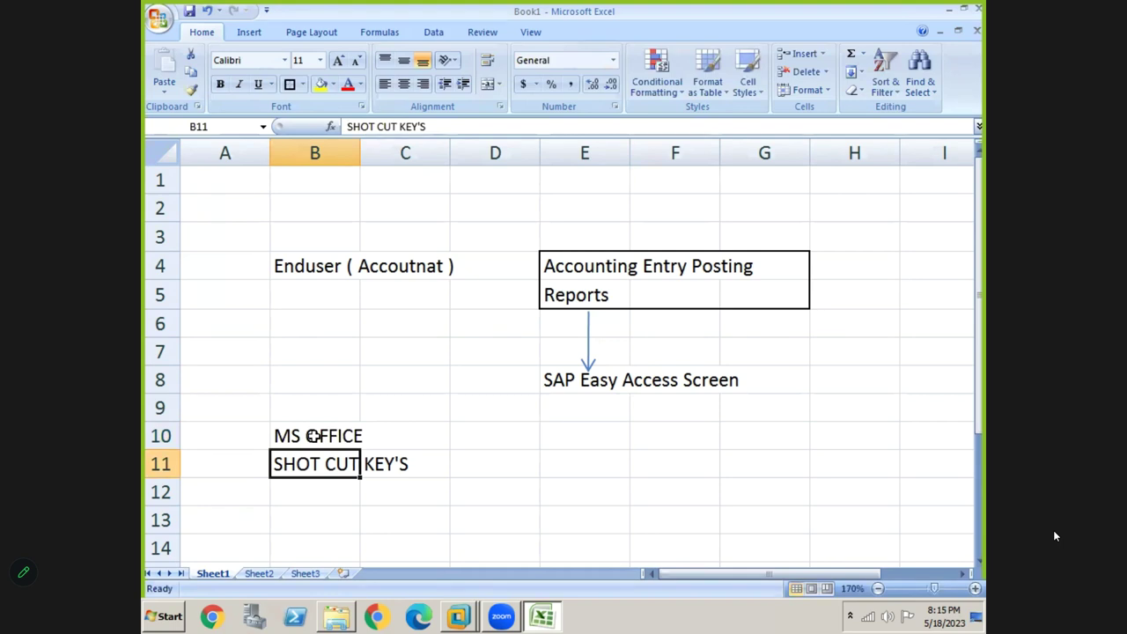
{"action": "key", "text": "Up"}
{"action": "key", "text": "Right"}
{"action": "key", "text": "Right"}
{"action": "key", "text": "Right"}
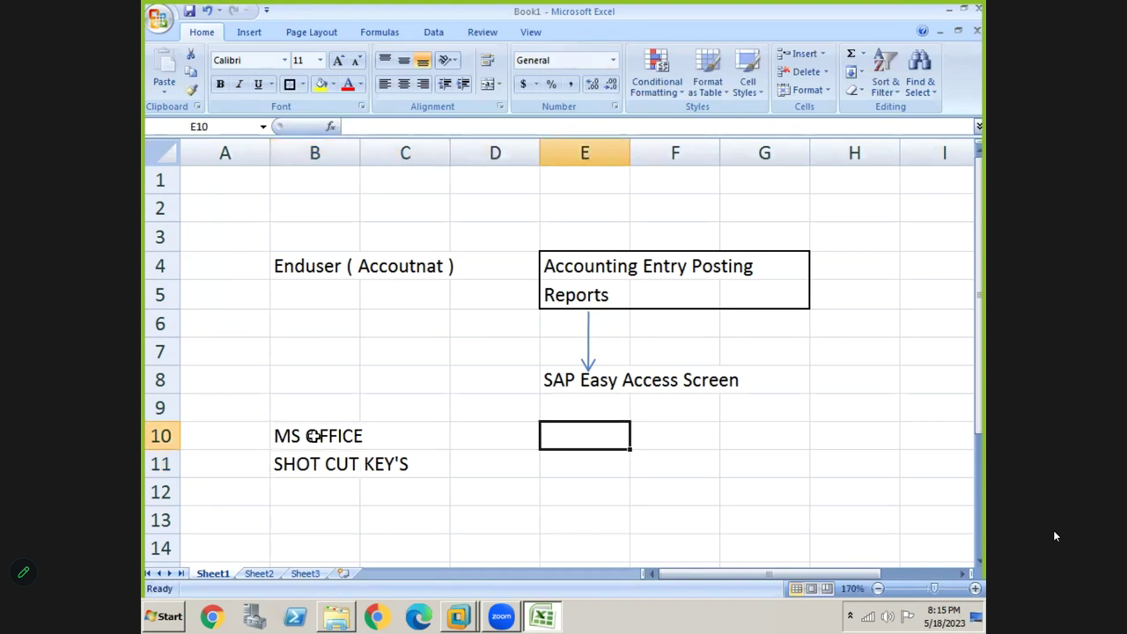
Enter SAP in E10 and T.CODES in E11
{"action": "type", "text": "SAP"}
{"action": "key", "text": "Return"}
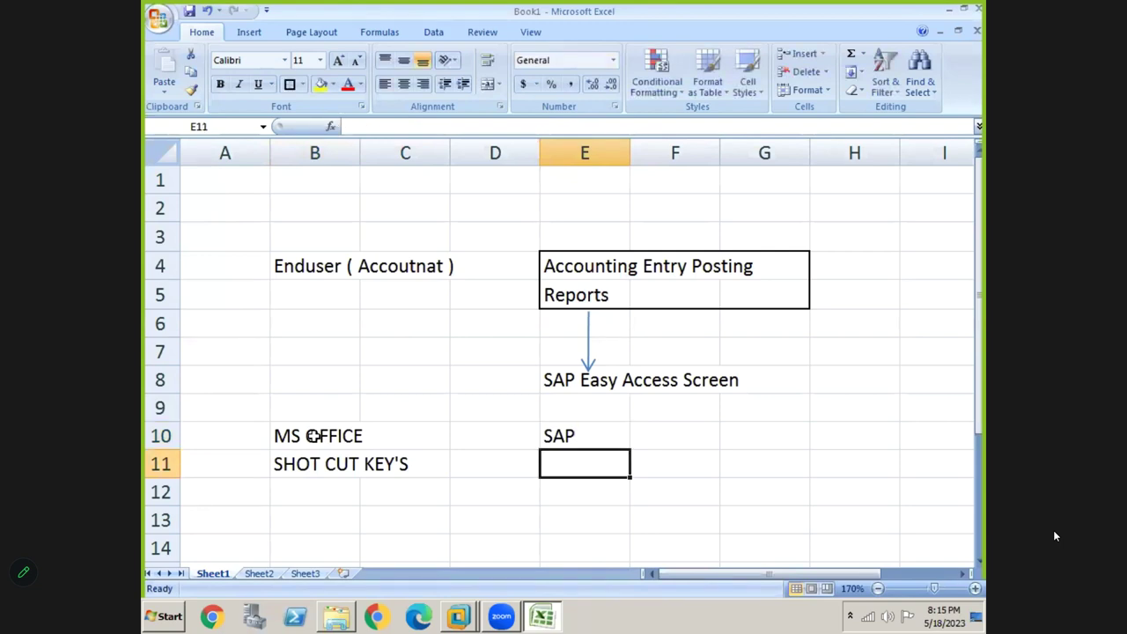
{"action": "type", "text": "T.CODES"}
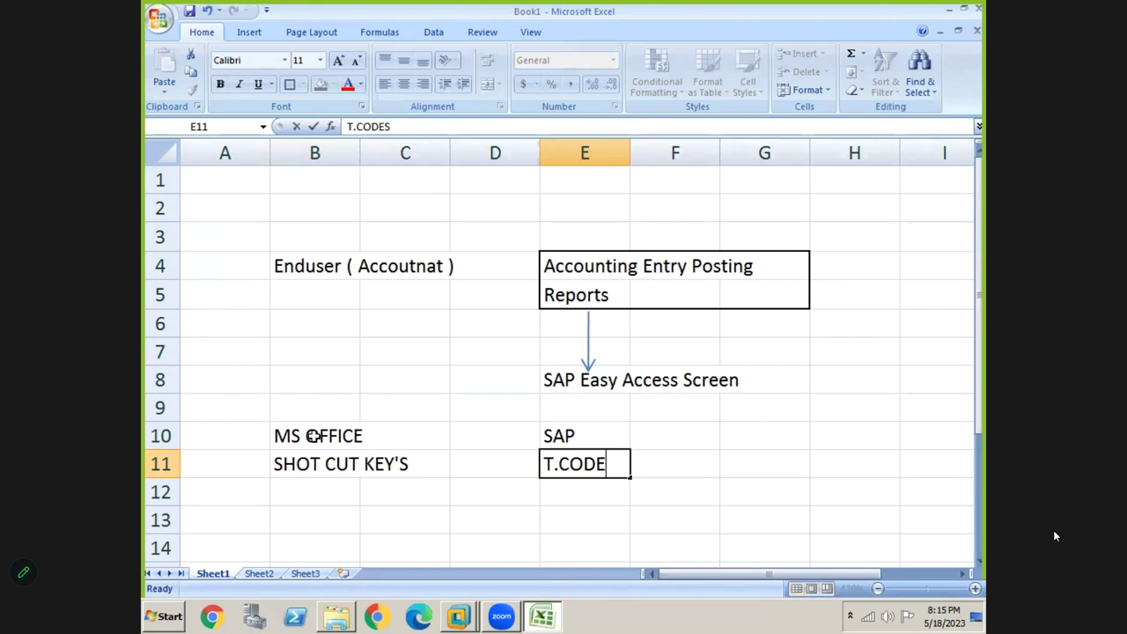
{"action": "key", "text": "Return"}
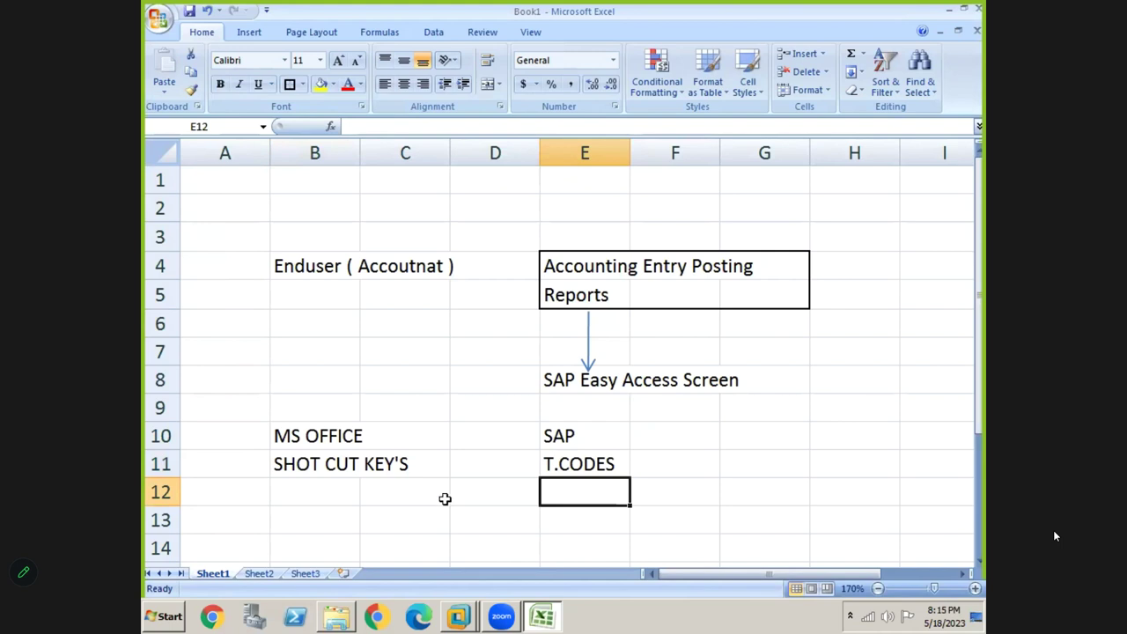
Return to SAP Easy Access and collapse the menu tree back to Financial Accounting
{"action": "left_click", "coordinate": [542, 466]}
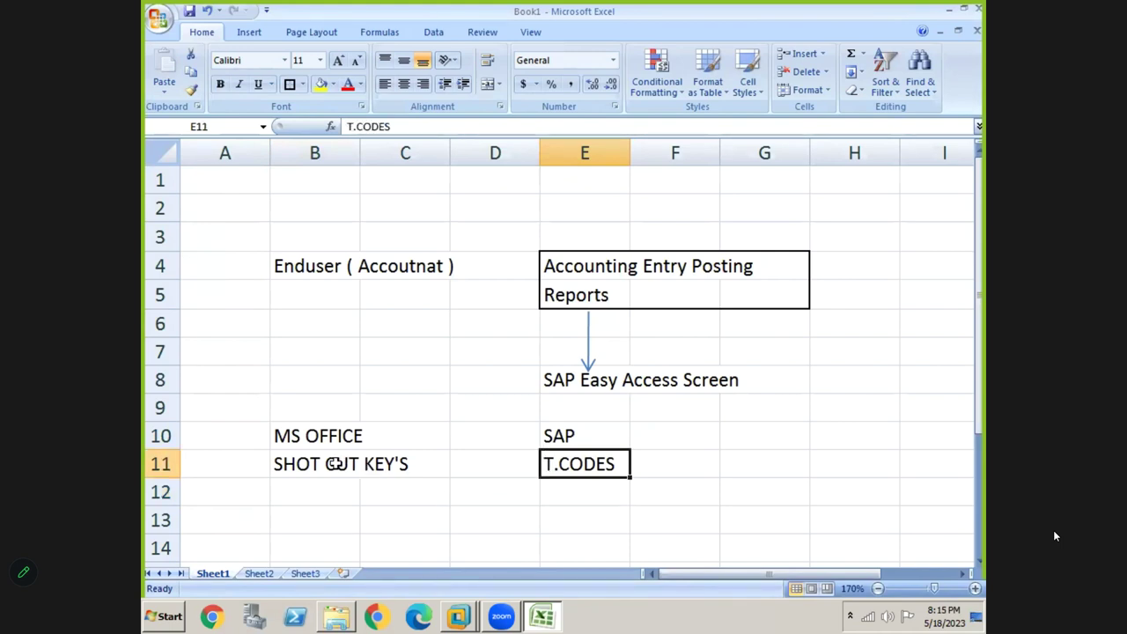
{"action": "left_click", "coordinate": [335, 465]}
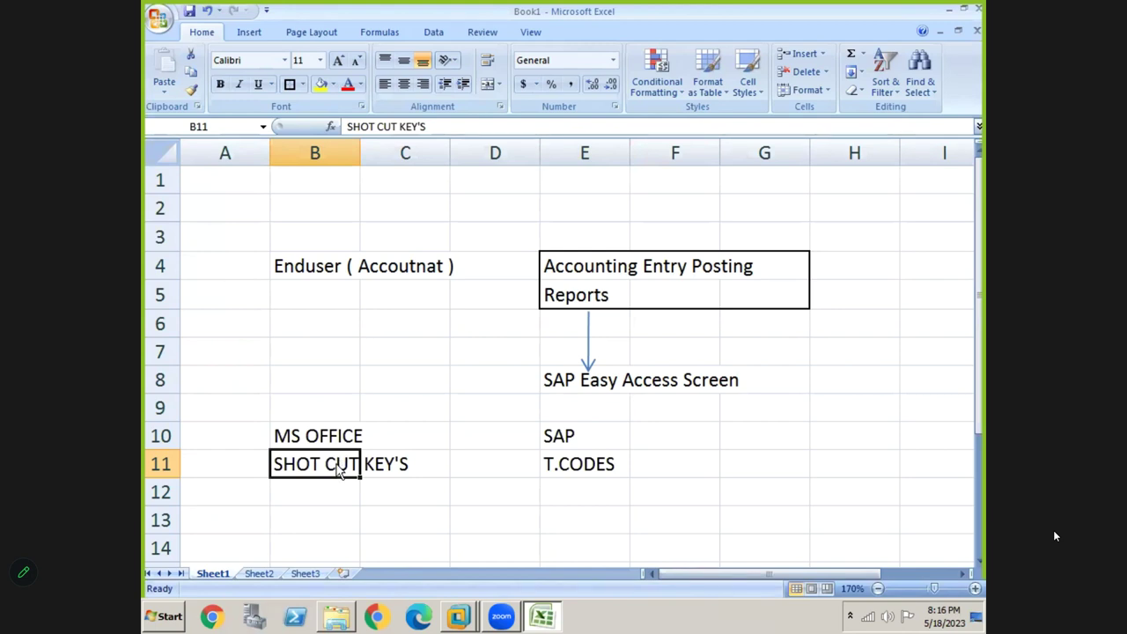
{"action": "key", "text": "alt+Tab"}
{"action": "key", "text": "Left"}
{"action": "key", "text": "Left"}
{"action": "key", "text": "Left"}
{"action": "key", "text": "Left"}
{"action": "key", "text": "Left"}
{"action": "key", "text": "Left"}
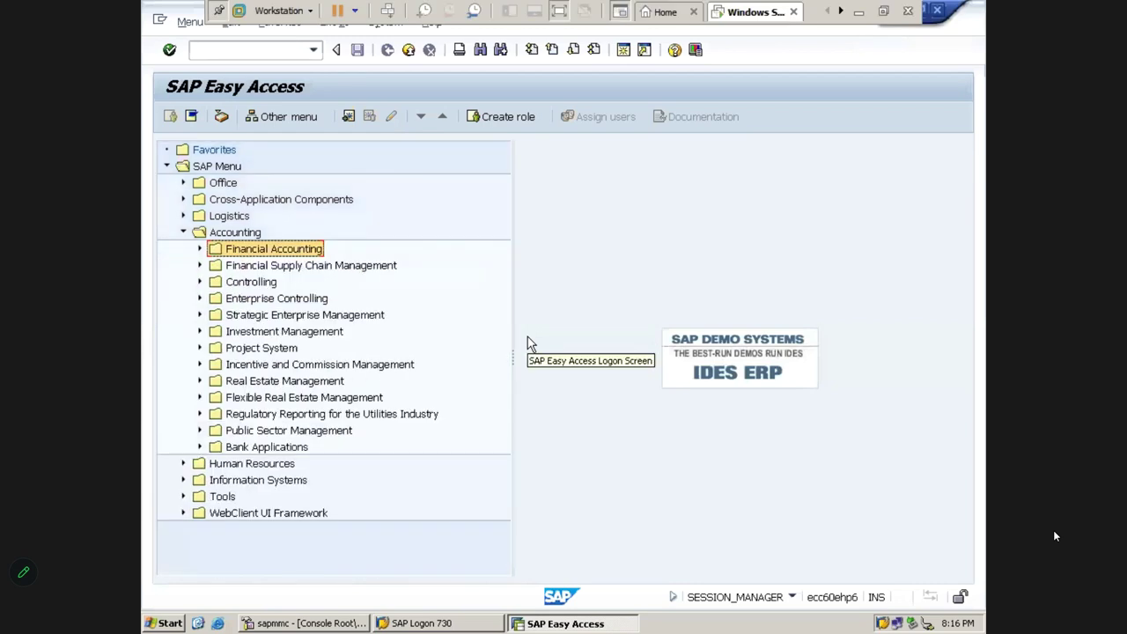
Collapse Accounting, then re-expand it via arrow keys down through Document Entry to FB60
{"action": "key", "text": "Left"}
{"action": "key", "text": "Left"}
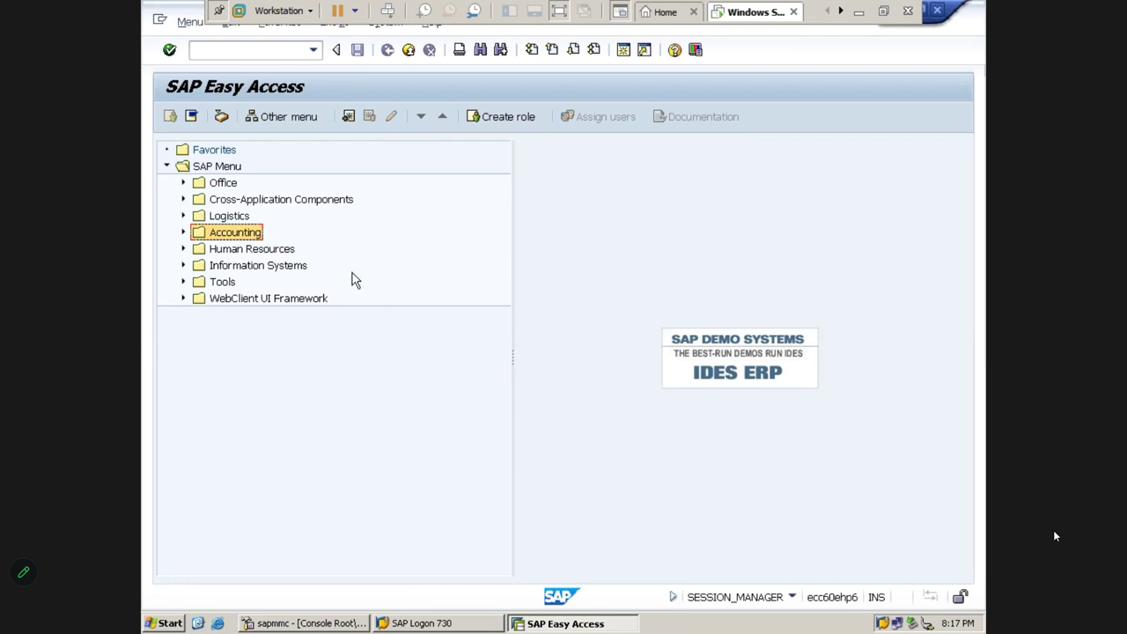
{"action": "left_click", "coordinate": [213, 171]}
{"action": "key", "text": "Down"}
{"action": "key", "text": "Down"}
{"action": "key", "text": "Down"}
{"action": "key", "text": "Down"}
{"action": "key", "text": "Right"}
{"action": "key", "text": "Down"}
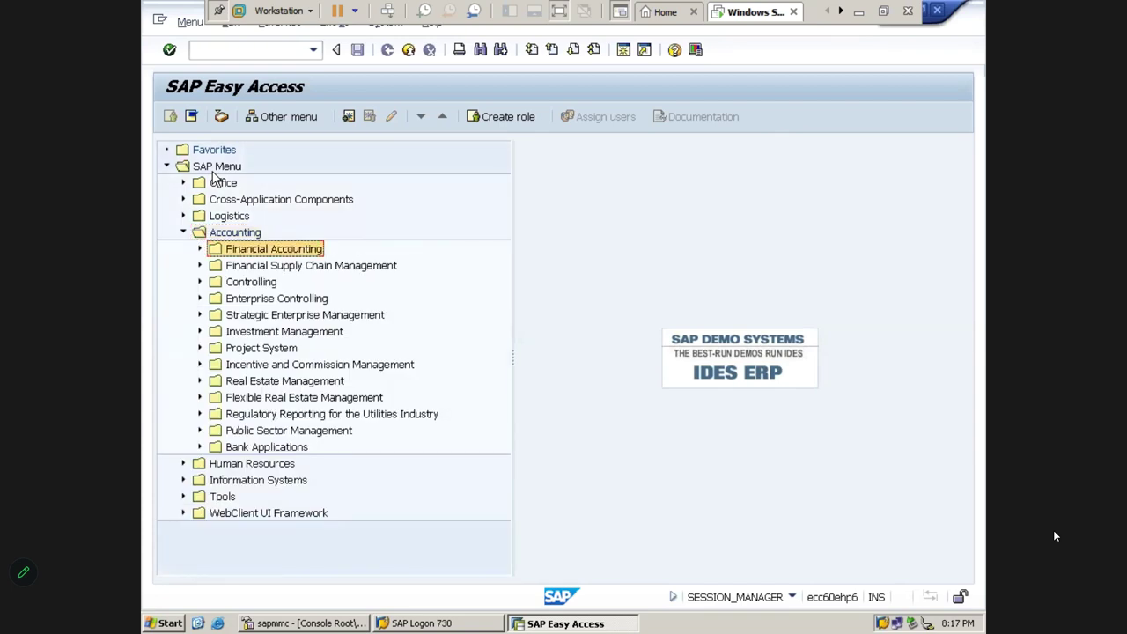
{"action": "key", "text": "Right"}
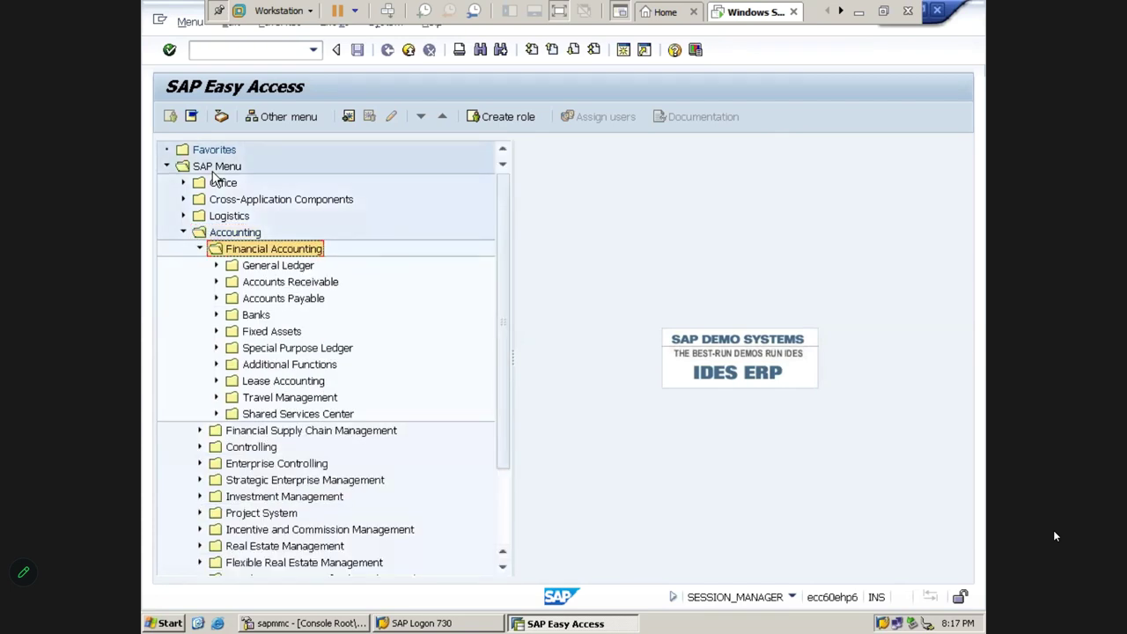
{"action": "key", "text": "Down"}
{"action": "key", "text": "Down"}
{"action": "key", "text": "Down"}
{"action": "key", "text": "Right"}
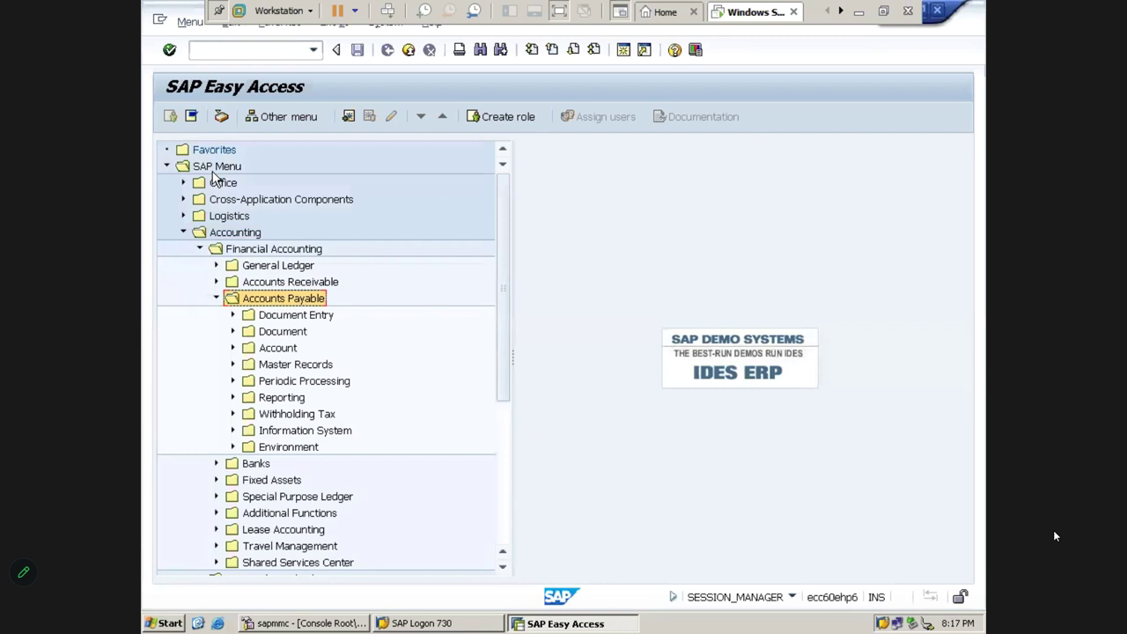
{"action": "key", "text": "Down"}
{"action": "key", "text": "Right"}
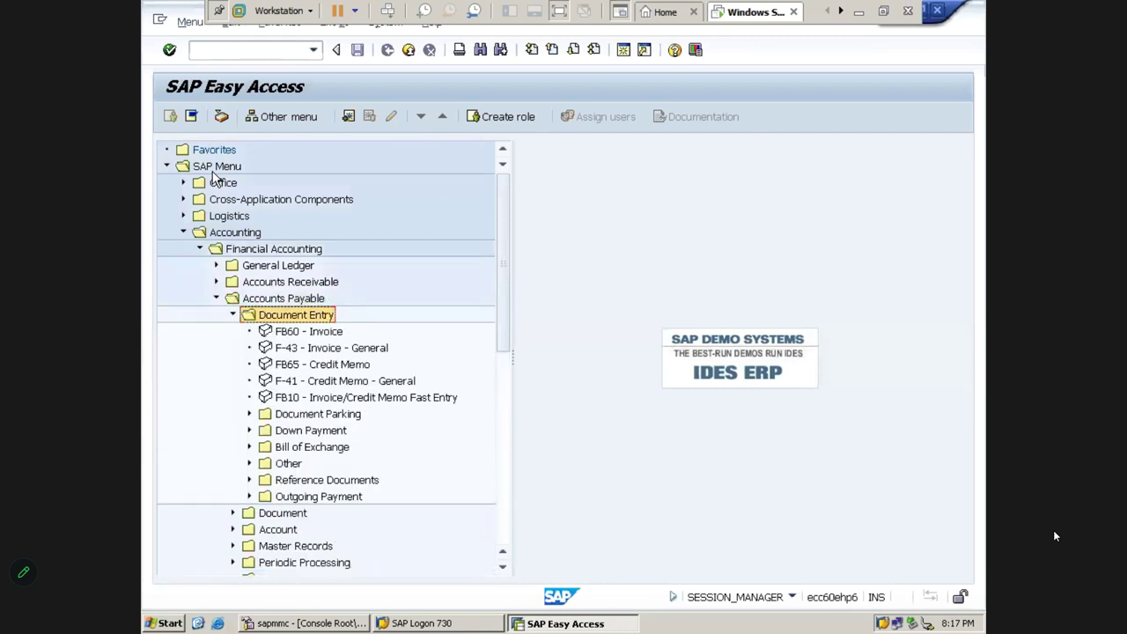
{"action": "key", "text": "Down"}
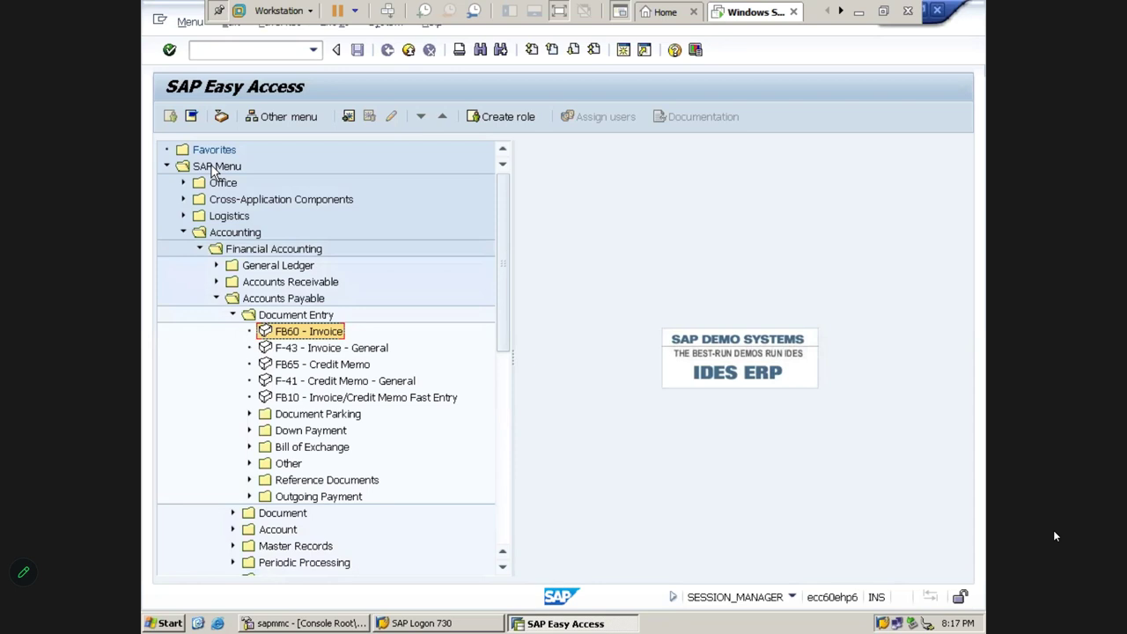
Click through Accounting, Financial Accounting, Accounts Payable and Document Entry to select FB60 - Invoice
{"action": "left_click", "coordinate": [212, 170]}
{"action": "left_click", "coordinate": [222, 234]}
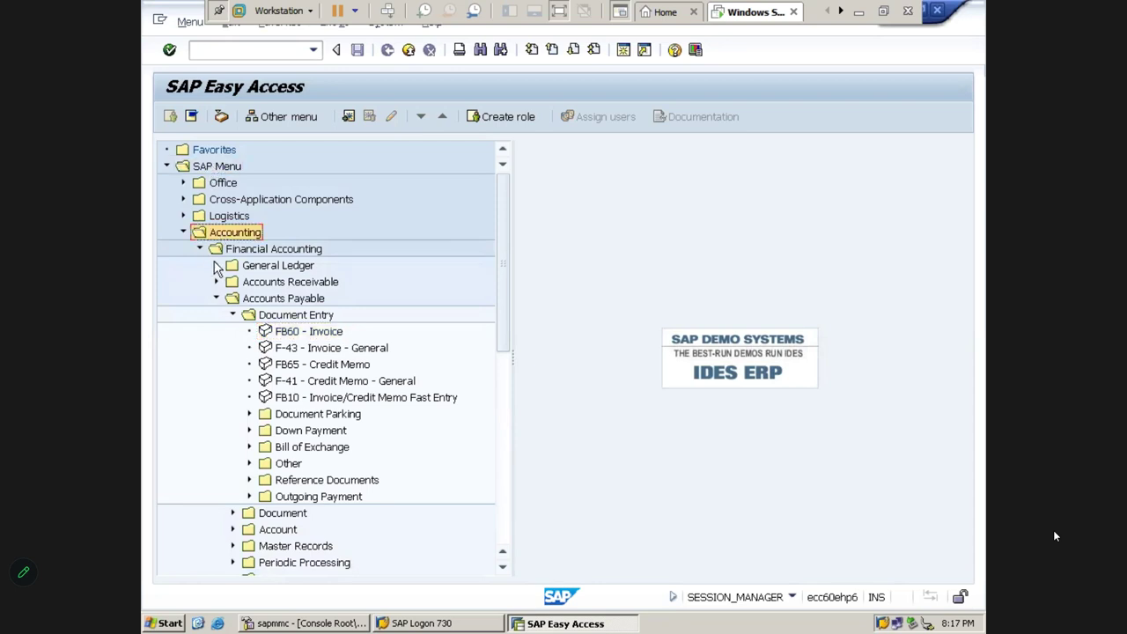
{"action": "left_click", "coordinate": [241, 253]}
{"action": "left_click", "coordinate": [251, 301]}
{"action": "left_click", "coordinate": [275, 317]}
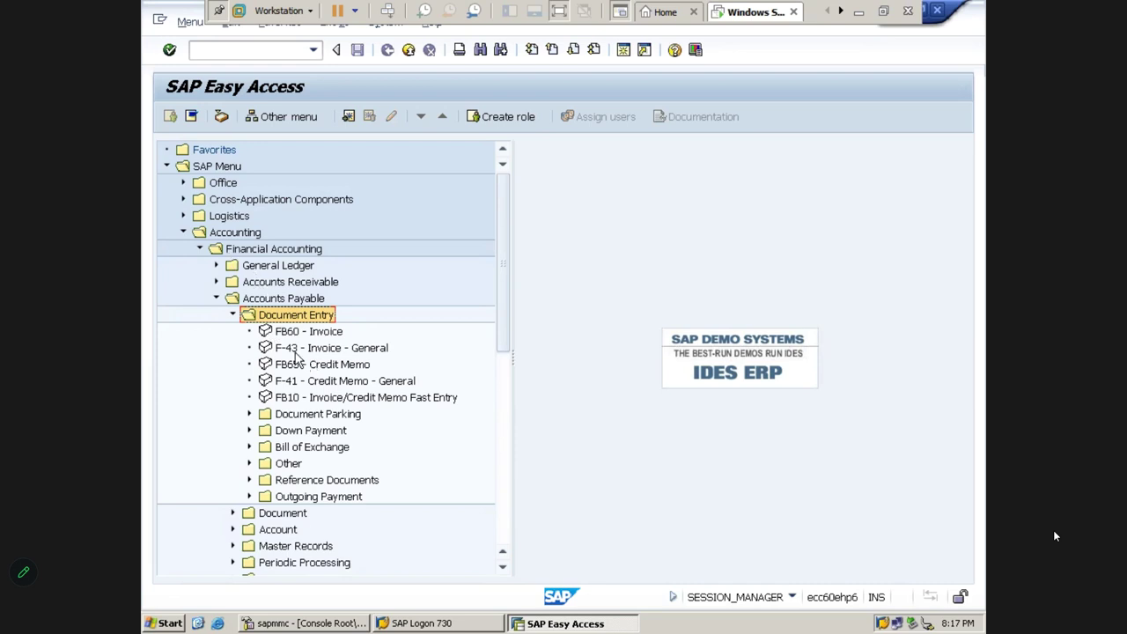
{"action": "left_click", "coordinate": [288, 336]}
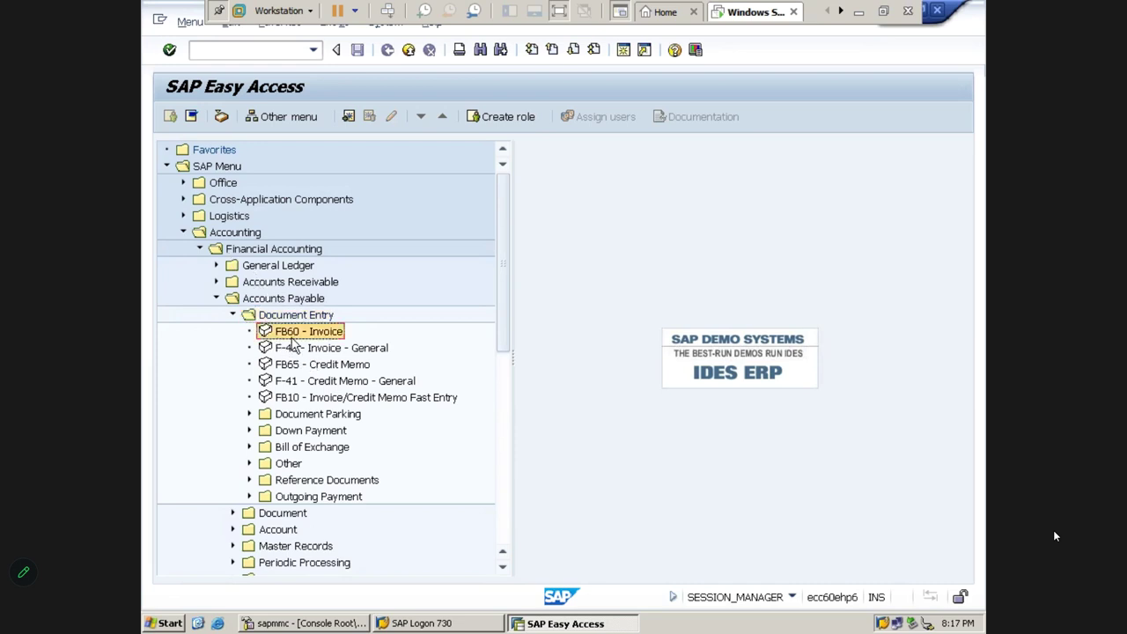
{"action": "double_click", "coordinate": [304, 336]}
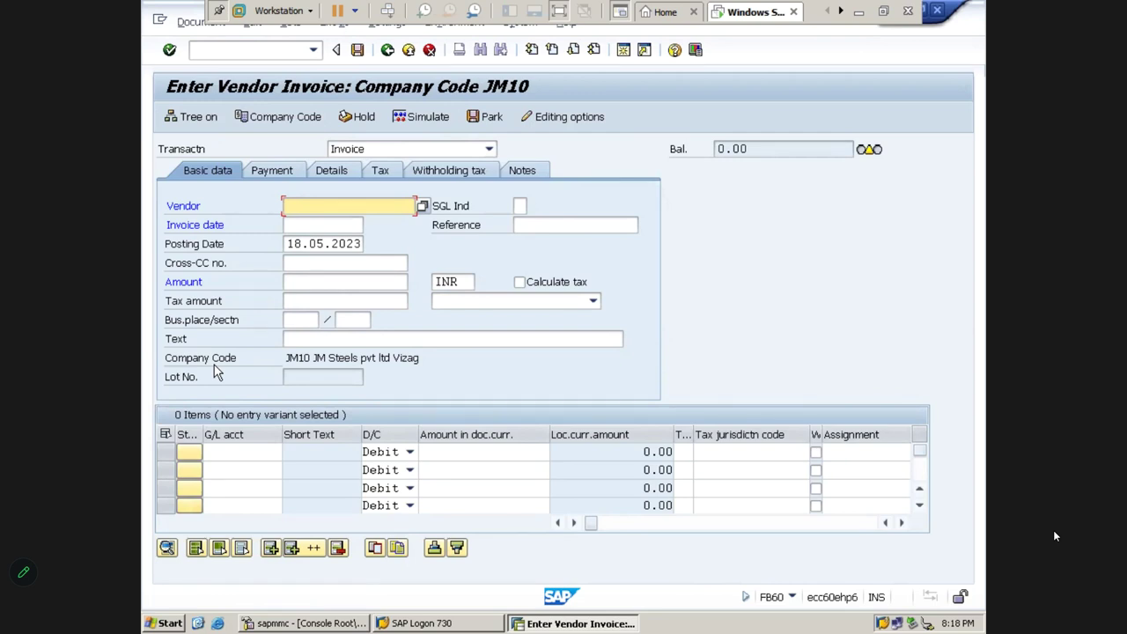
{"action": "left_click", "coordinate": [429, 49]}
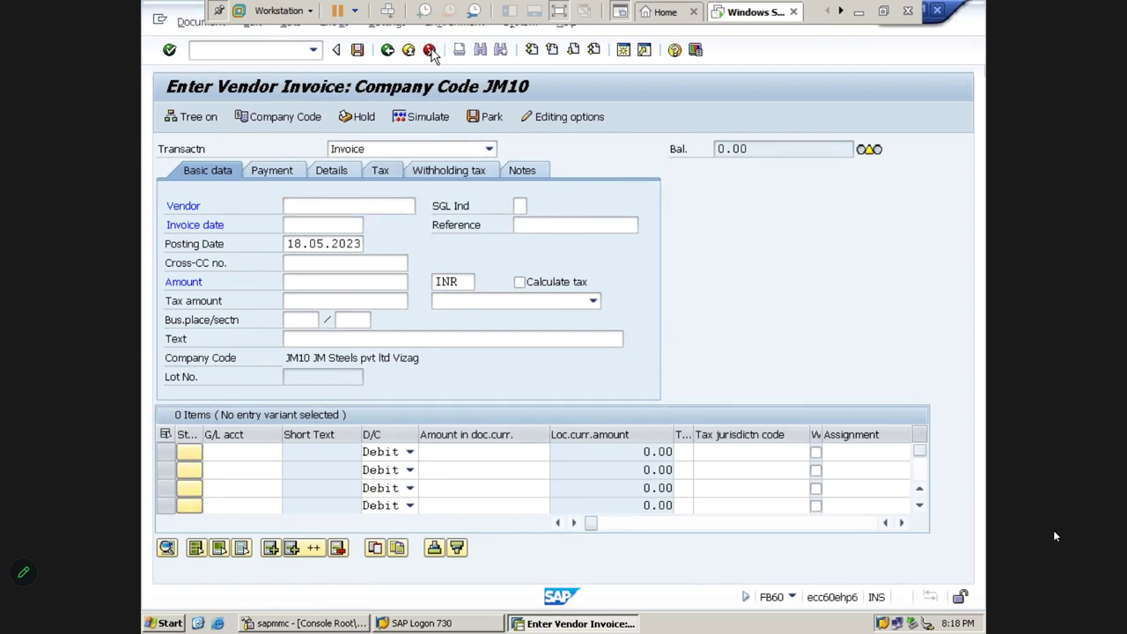
{"action": "left_click", "coordinate": [416, 362]}
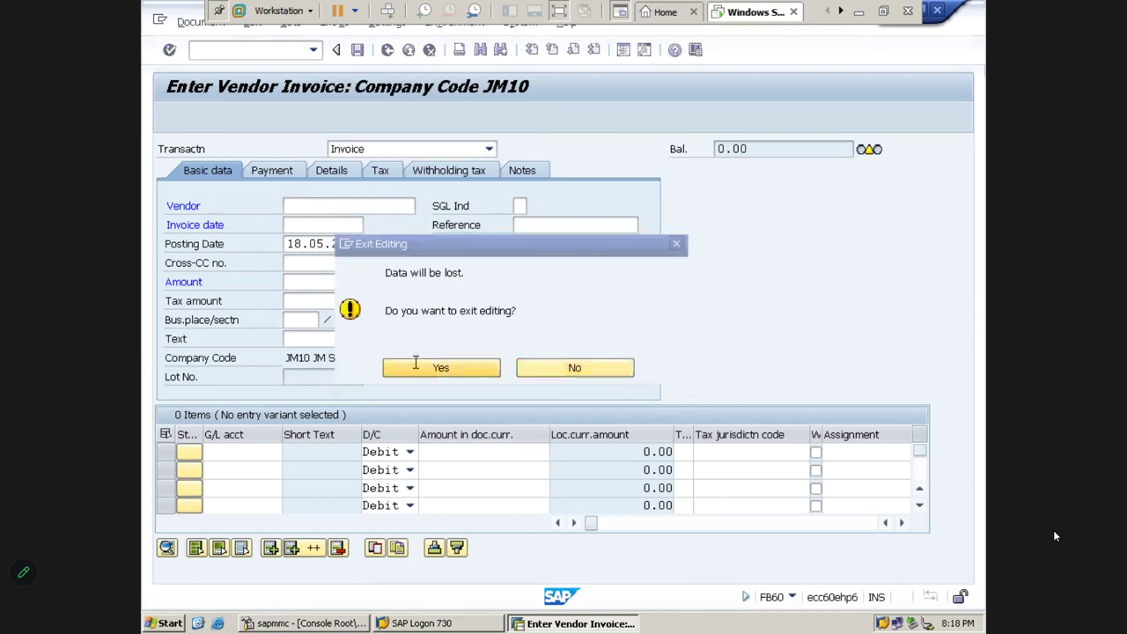
{"action": "left_click", "coordinate": [409, 49]}
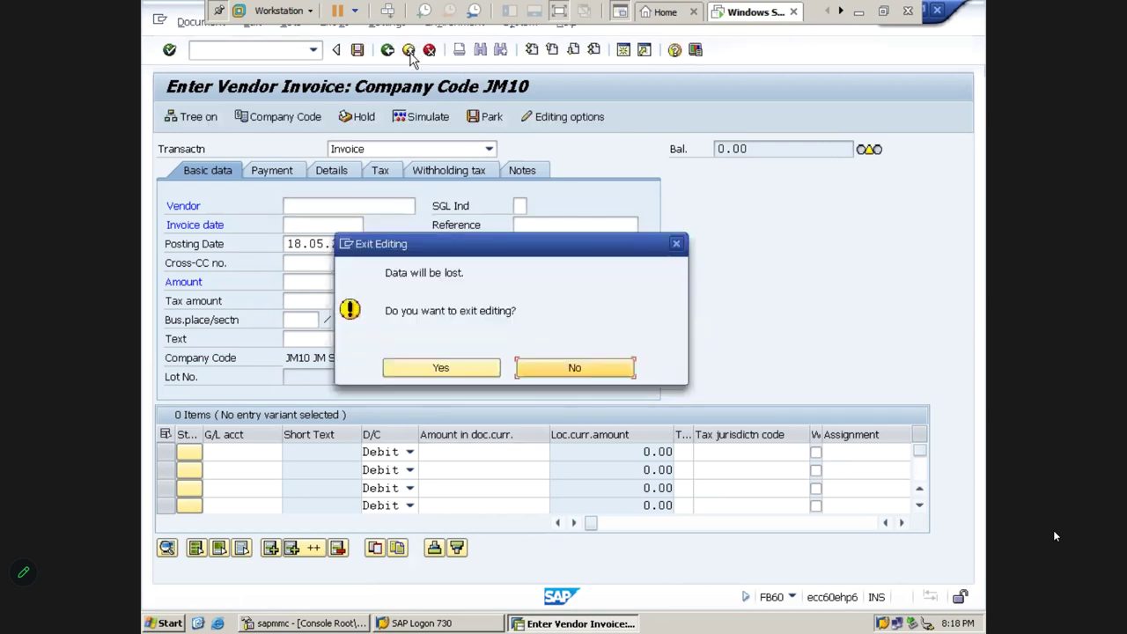
{"action": "left_click", "coordinate": [423, 370]}
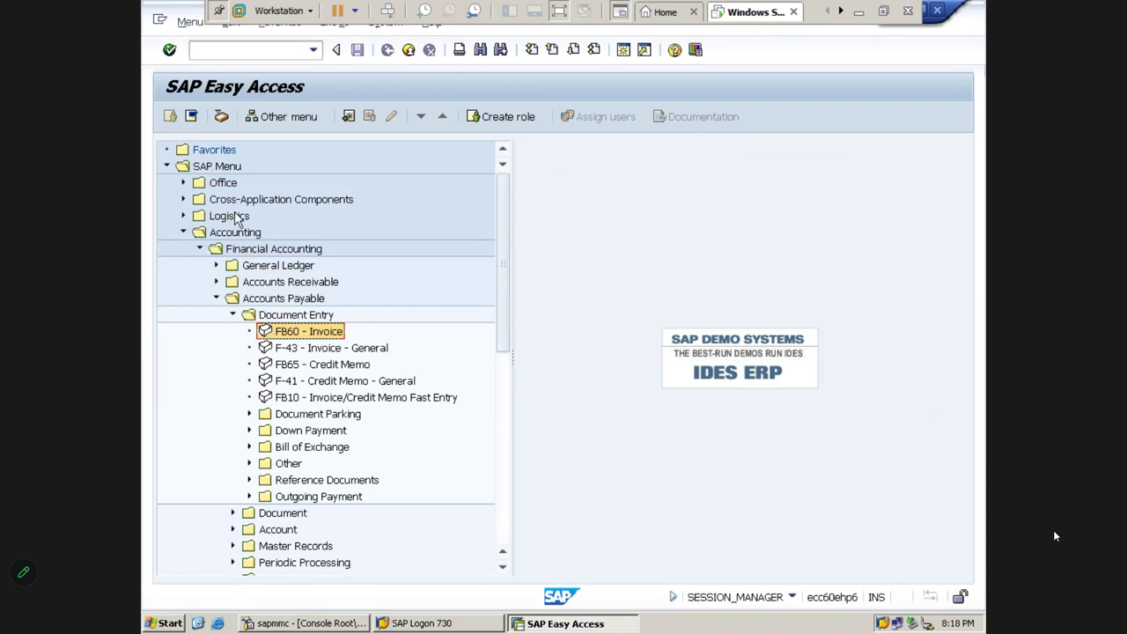
Collapse Document Entry, Accounts Payable, Financial Accounting and Accounting, then select the command field
{"action": "key", "text": "Up"}
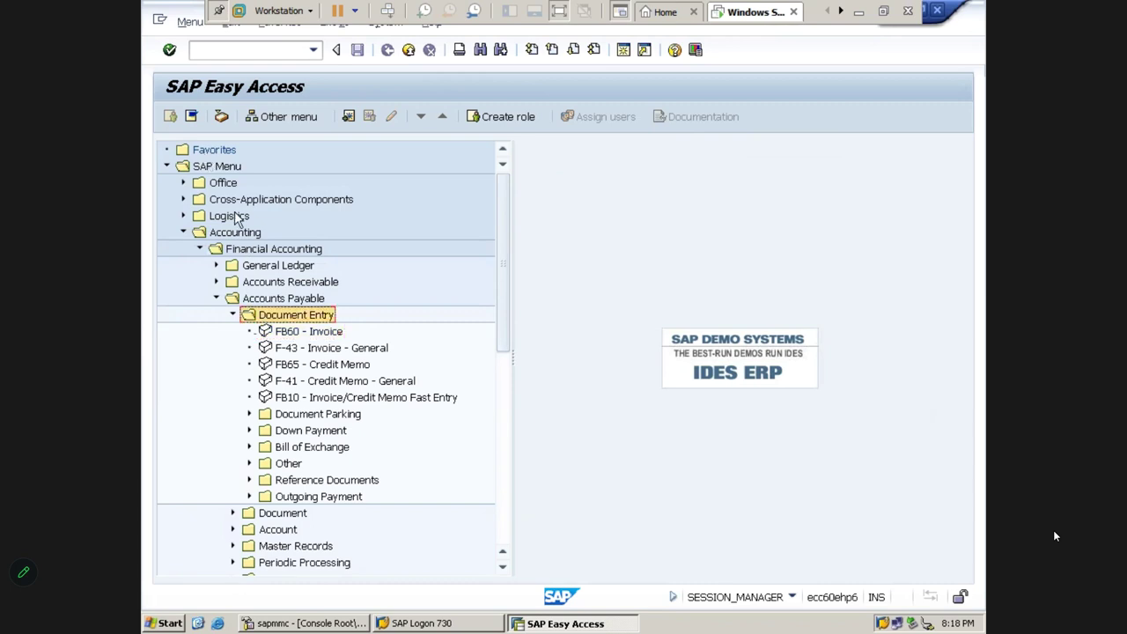
{"action": "key", "text": "Down"}
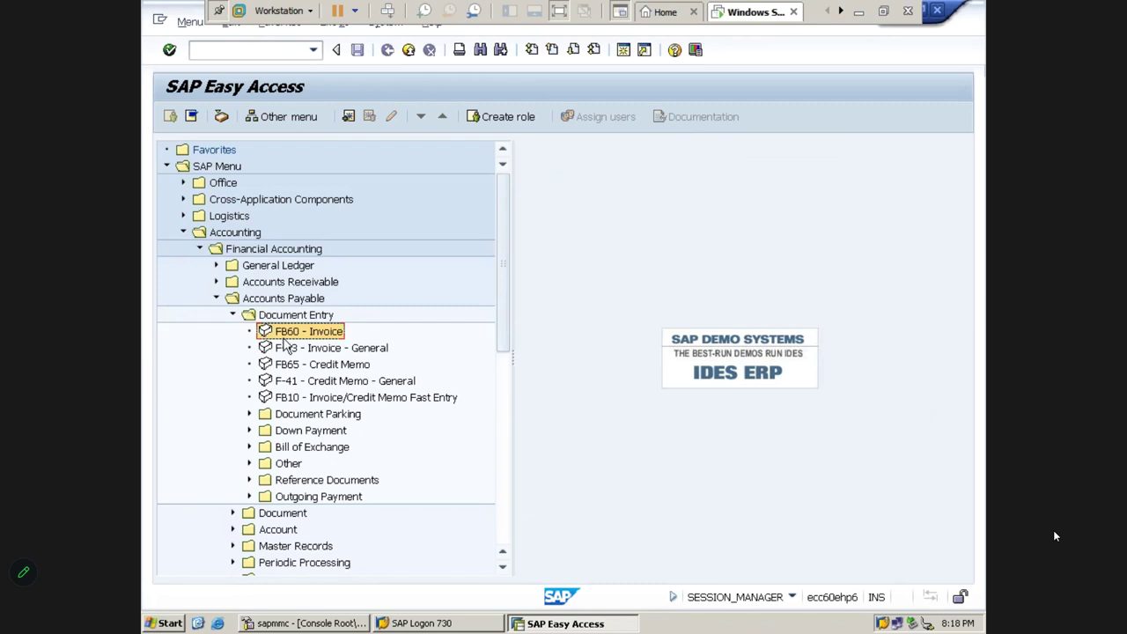
{"action": "key", "text": "Up"}
{"action": "key", "text": "Left"}
{"action": "key", "text": "Up"}
{"action": "key", "text": "Up"}
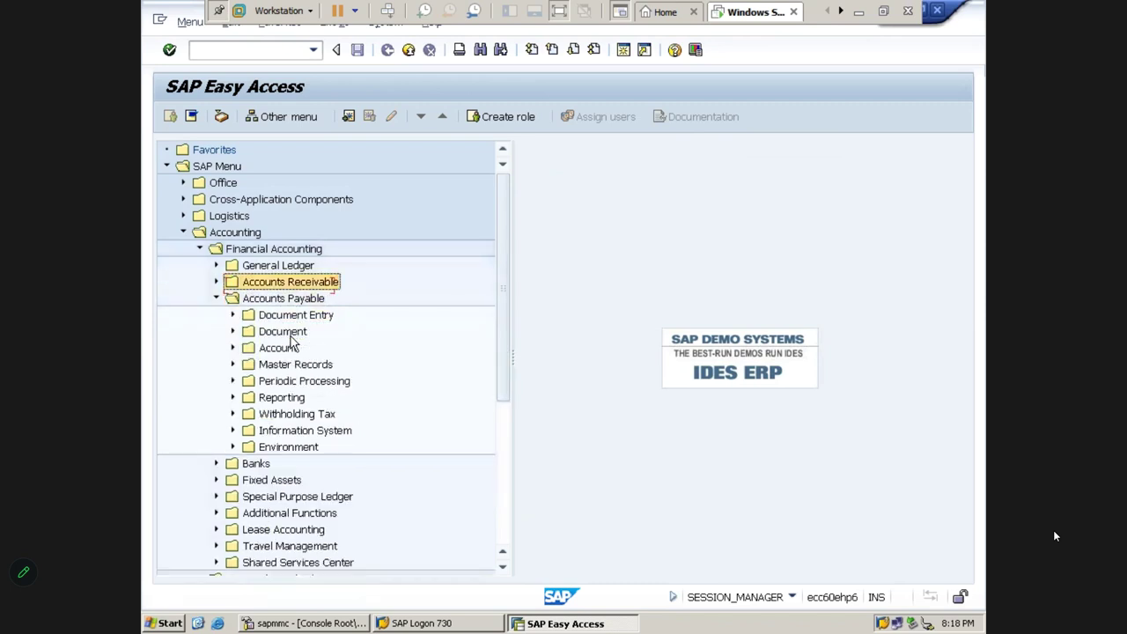
{"action": "key", "text": "Down"}
{"action": "key", "text": "Left"}
{"action": "key", "text": "Left"}
{"action": "key", "text": "Left"}
{"action": "key", "text": "Left"}
{"action": "key", "text": "Left"}
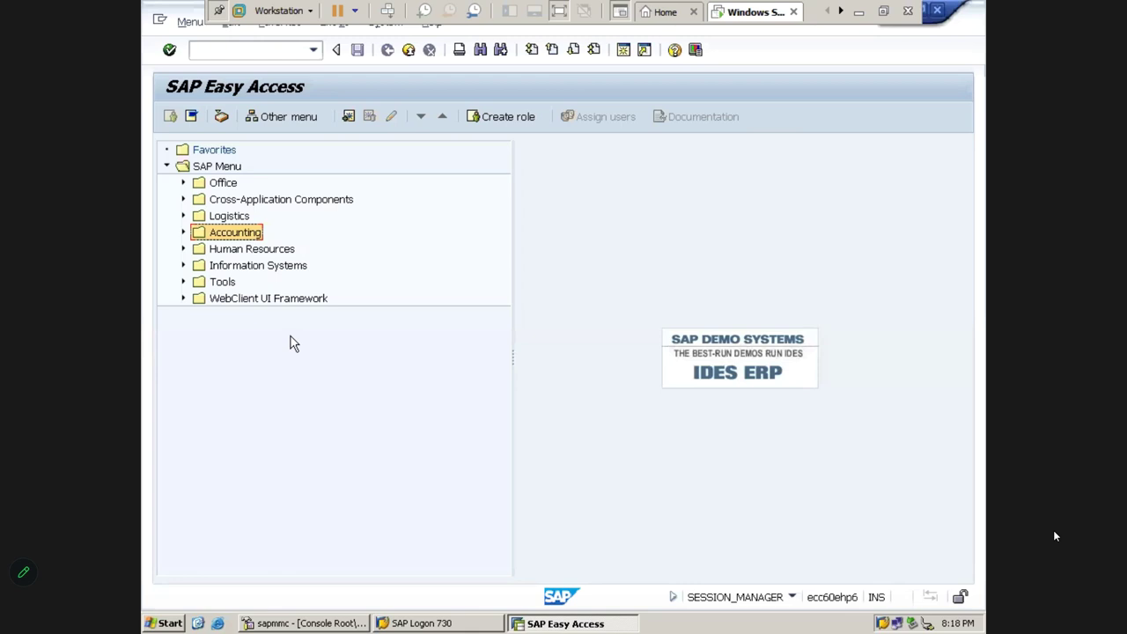
{"action": "left_click", "coordinate": [200, 54]}
{"action": "type", "text": "FB60"}
{"action": "key", "text": "Return"}
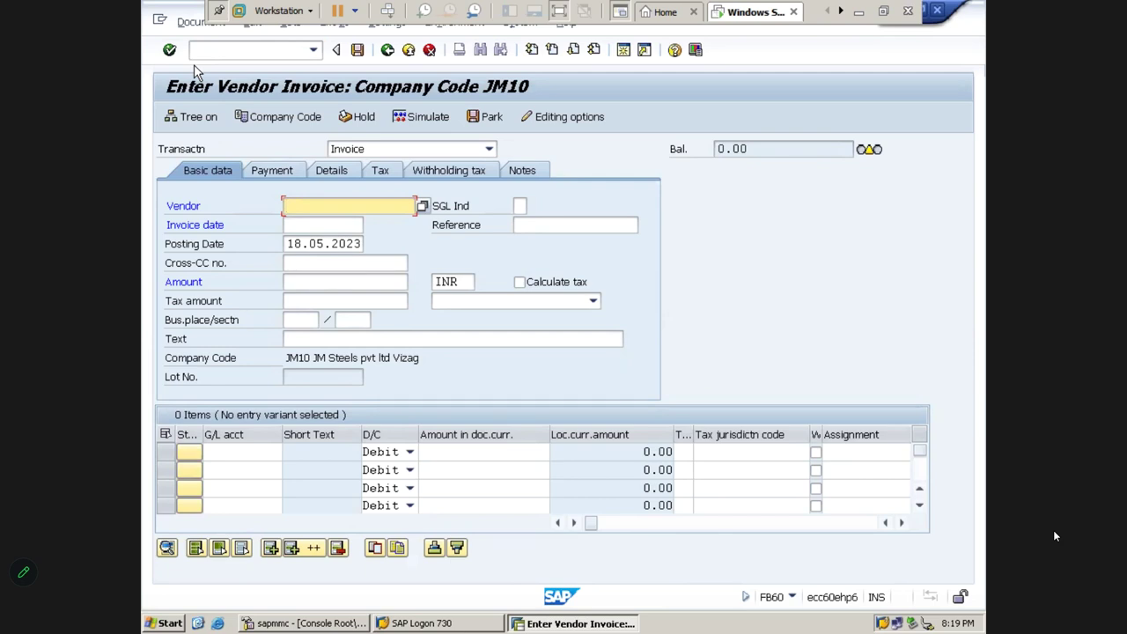
{"action": "left_click", "coordinate": [429, 49]}
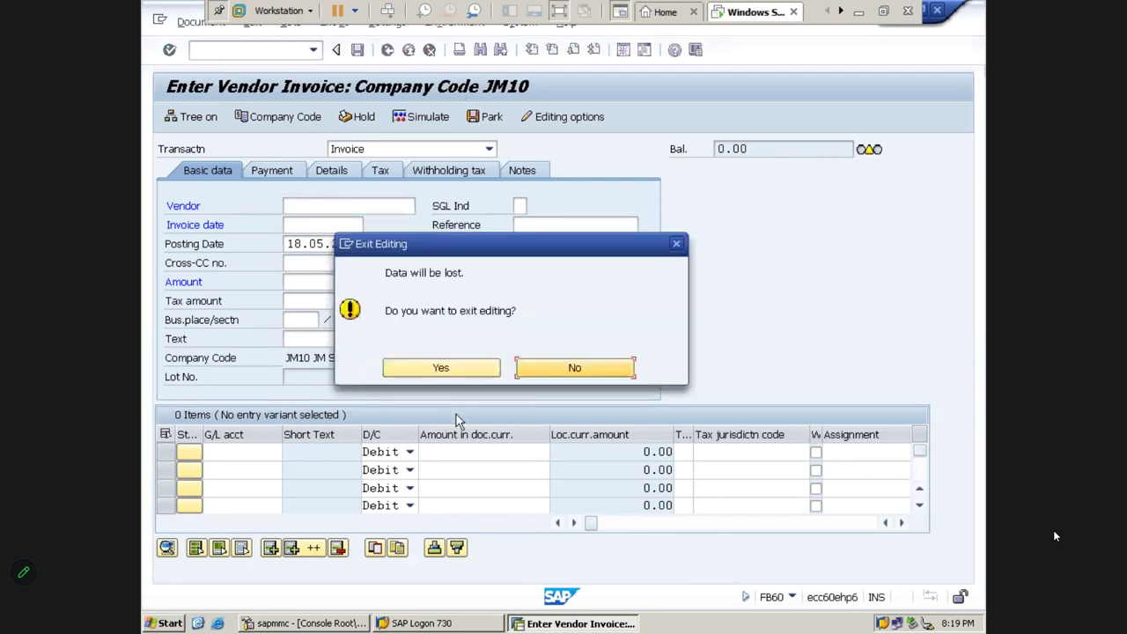
{"action": "left_click", "coordinate": [440, 370]}
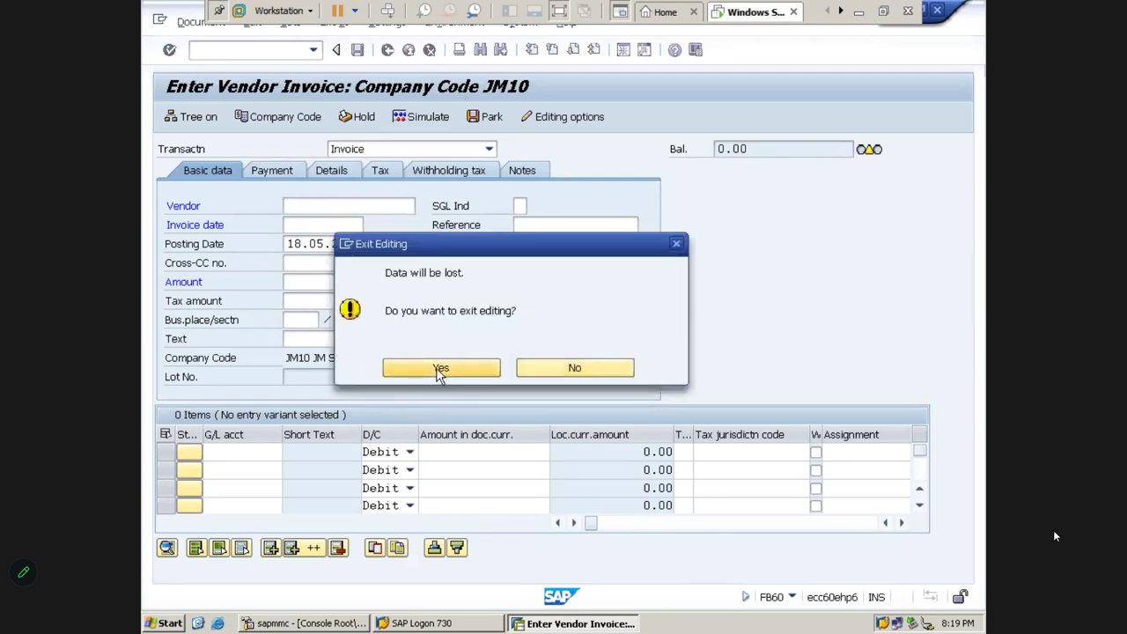
{"action": "left_click", "coordinate": [409, 49]}
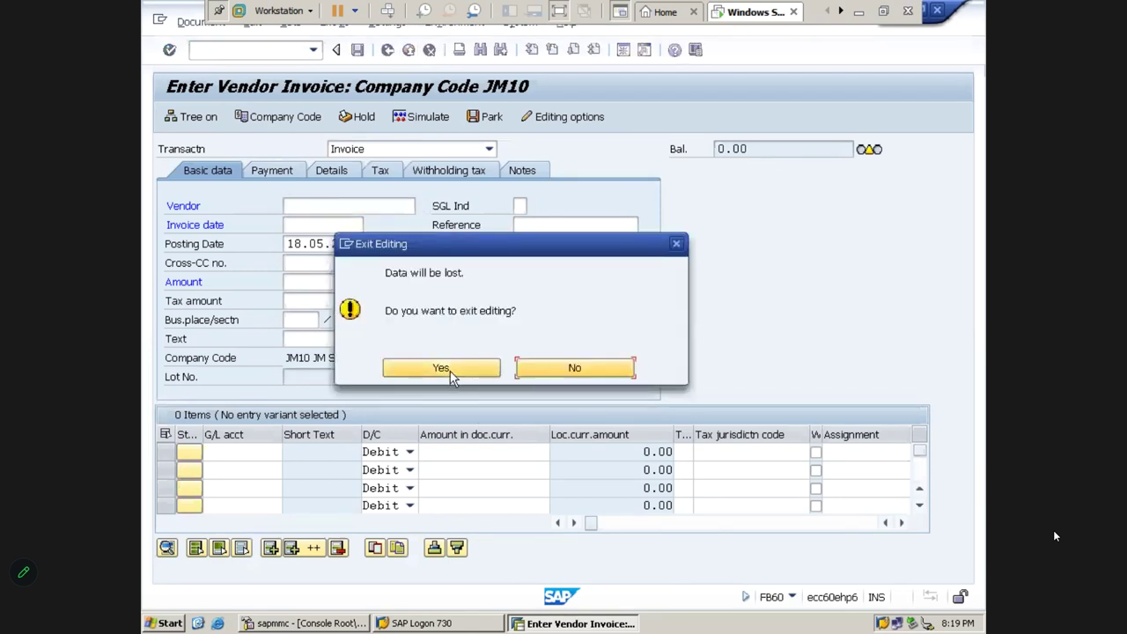
{"action": "left_click", "coordinate": [443, 368]}
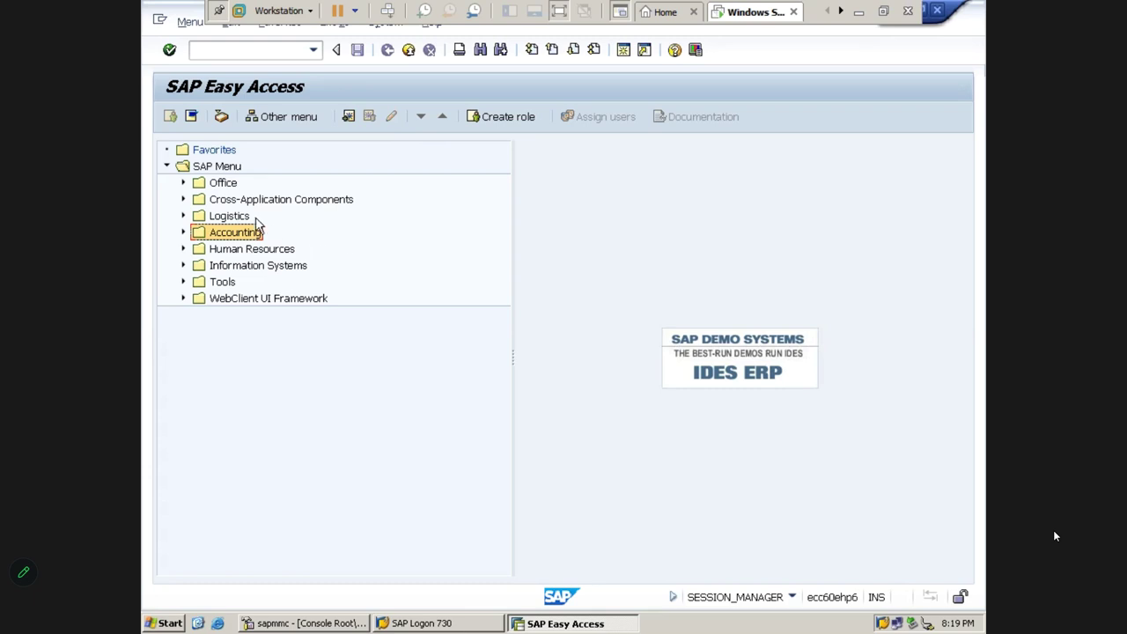
{"action": "left_click", "coordinate": [220, 168]}
{"action": "key", "text": "Down"}
{"action": "key", "text": "Down"}
{"action": "key", "text": "Down"}
{"action": "key", "text": "Down"}
{"action": "key", "text": "Right"}
{"action": "key", "text": "Down"}
{"action": "key", "text": "Right"}
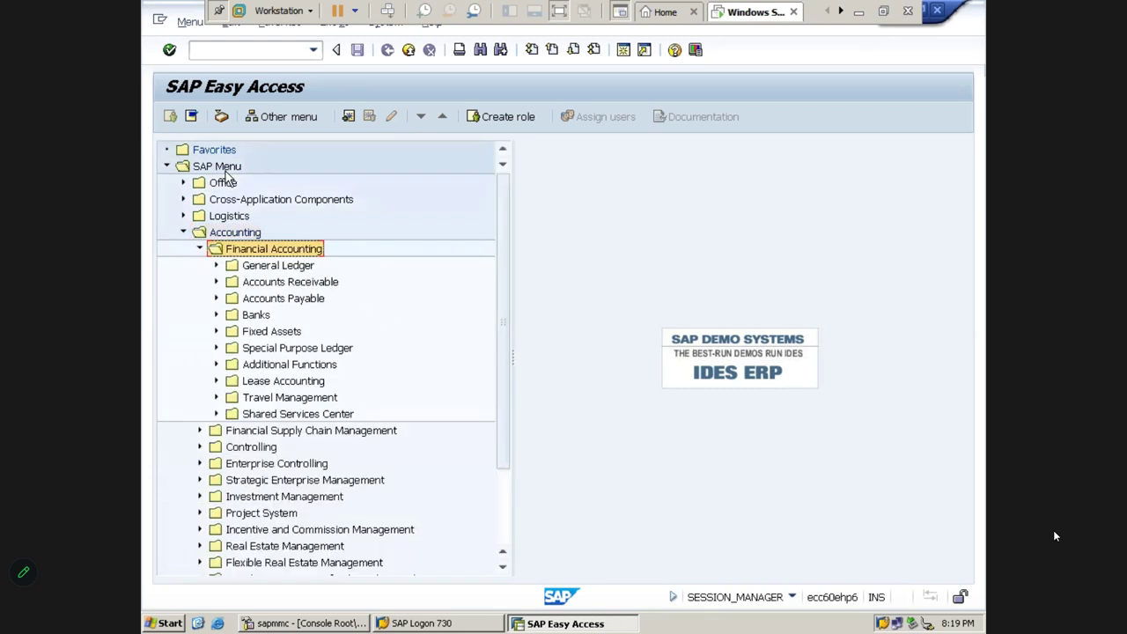
{"action": "key", "text": "Down"}
{"action": "key", "text": "Down"}
{"action": "key", "text": "Right"}
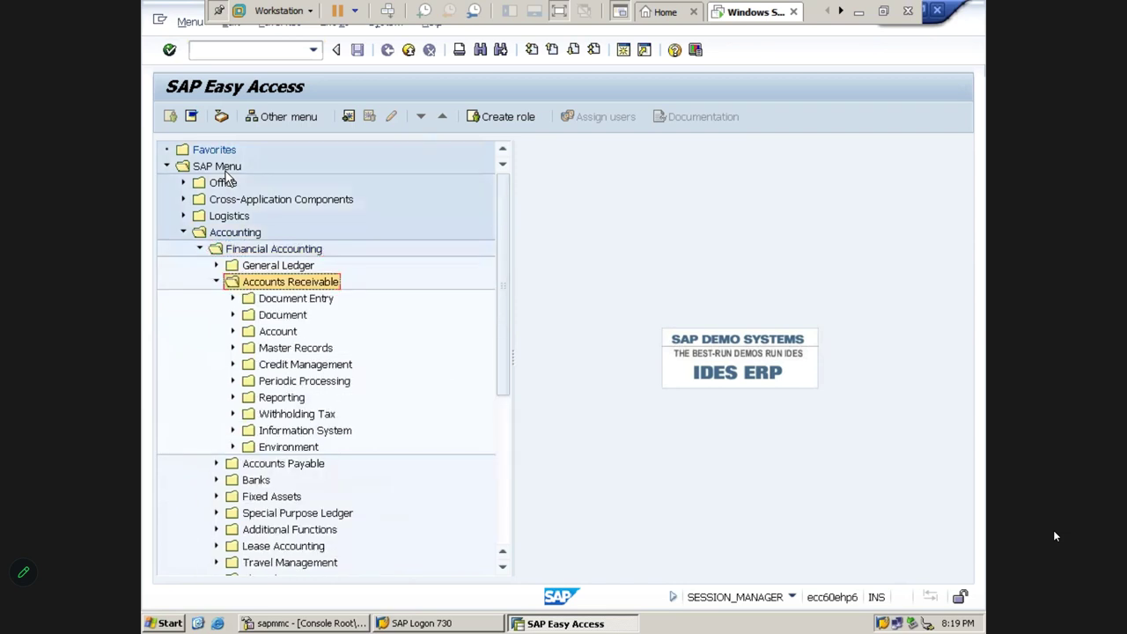
{"action": "key", "text": "Down"}
{"action": "key", "text": "Right"}
{"action": "key", "text": "Down"}
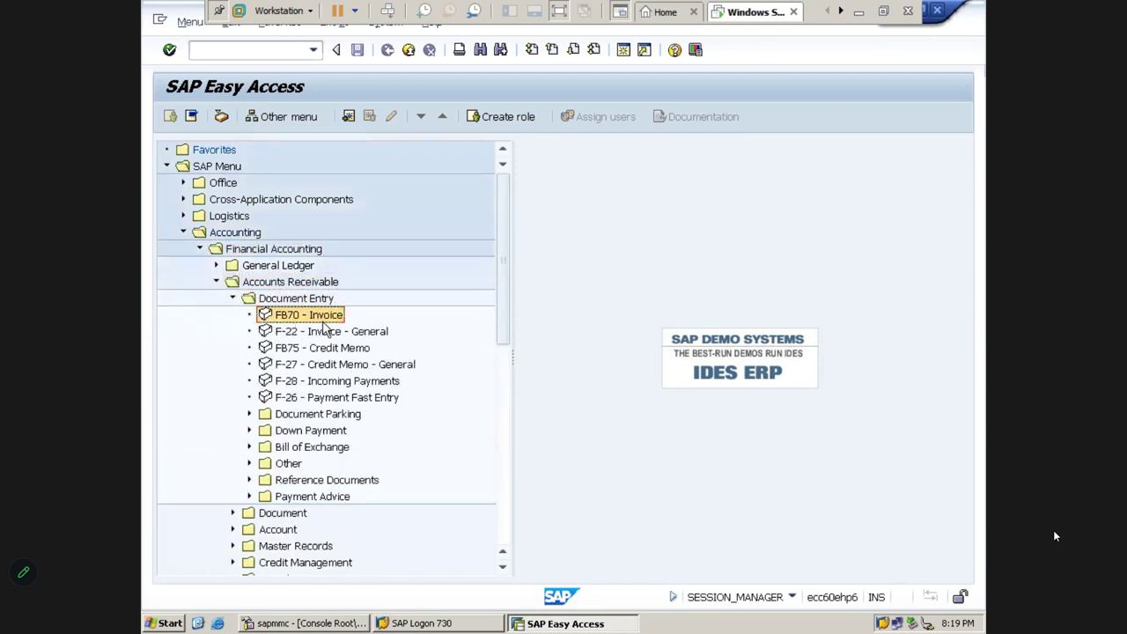
{"action": "left_click", "coordinate": [298, 283]}
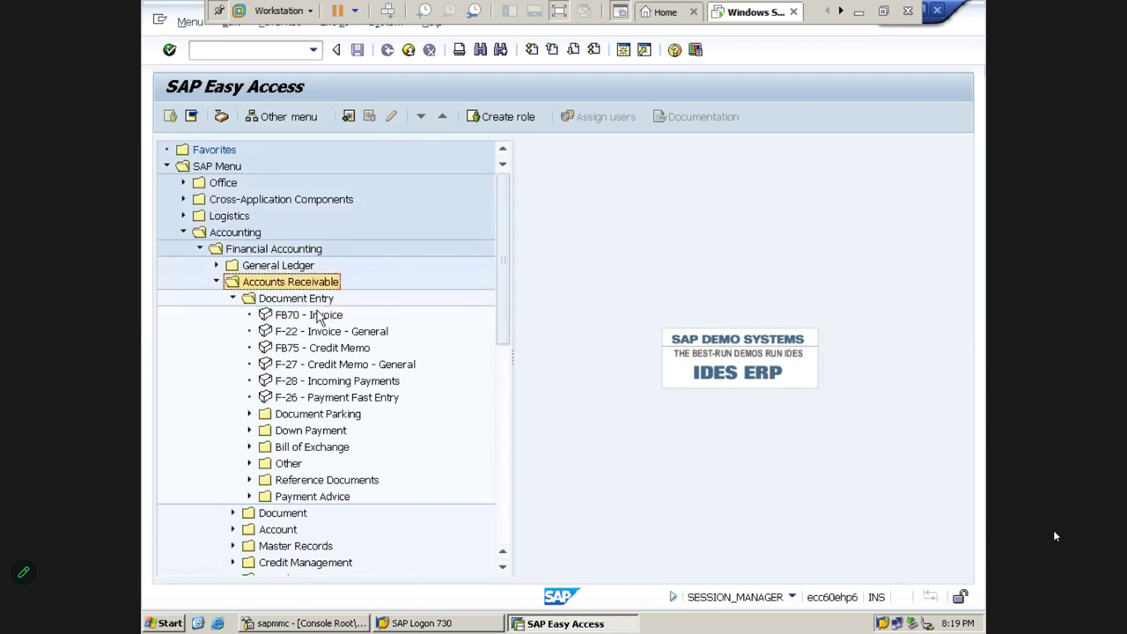
{"action": "left_click", "coordinate": [318, 315]}
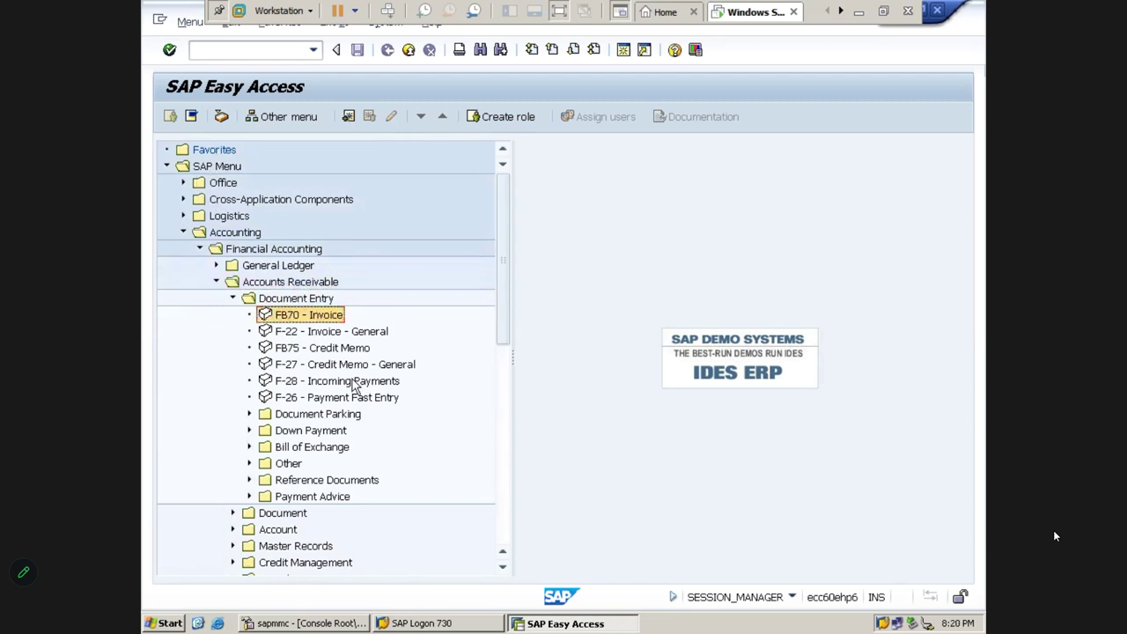
{"action": "double_click", "coordinate": [322, 319]}
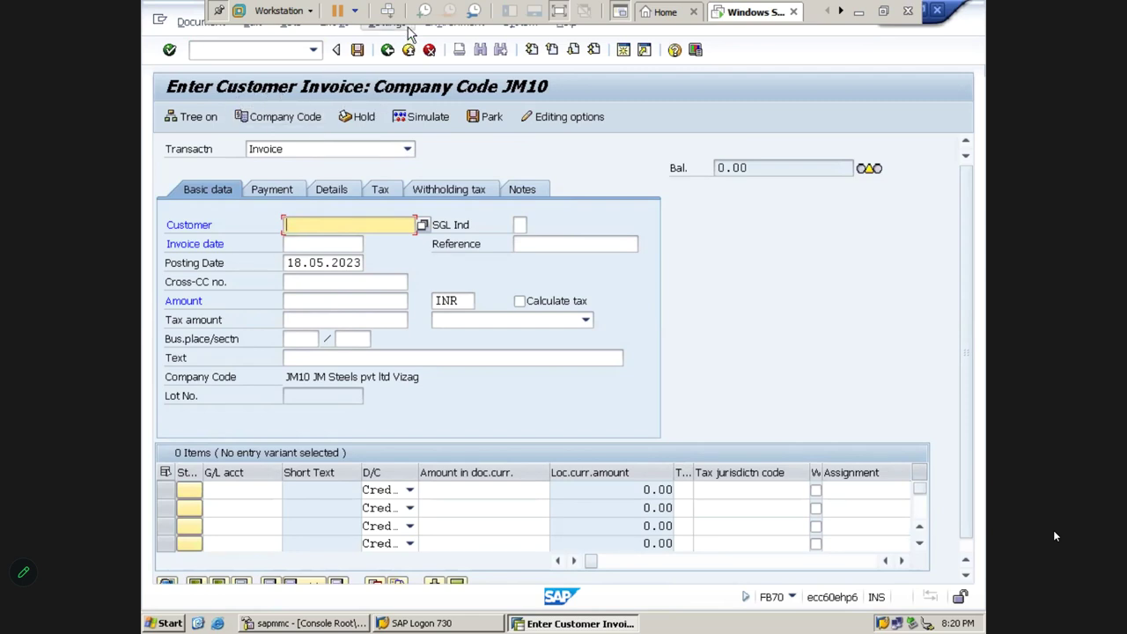
{"action": "left_click", "coordinate": [429, 51]}
{"action": "left_click", "coordinate": [408, 51]}
{"action": "left_click", "coordinate": [437, 370]}
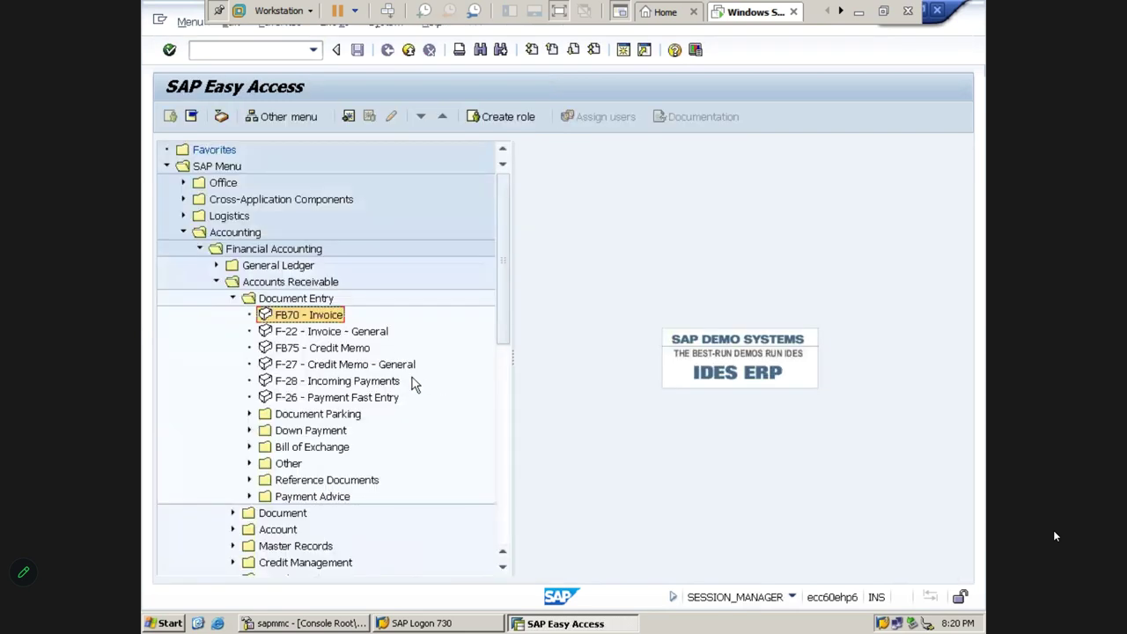
{"action": "key", "text": "Left"}
{"action": "key", "text": "Left"}
{"action": "key", "text": "Left"}
{"action": "key", "text": "Left"}
{"action": "key", "text": "Left"}
{"action": "key", "text": "Left"}
{"action": "key", "text": "Left"}
{"action": "key", "text": "Left"}
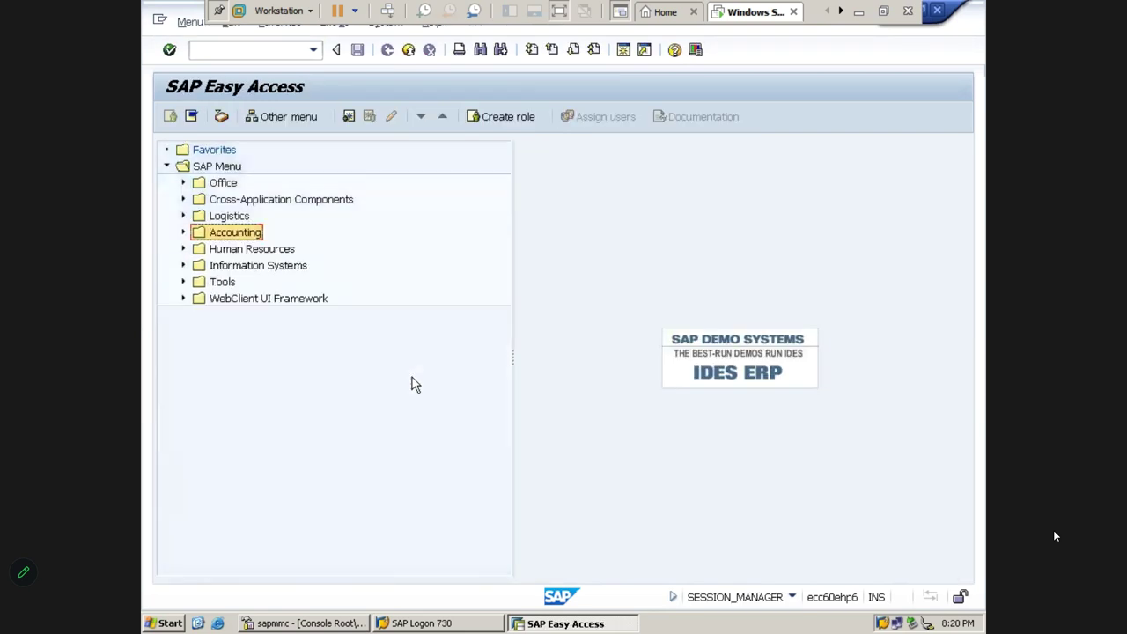
{"action": "left_click", "coordinate": [241, 50]}
{"action": "type", "text": "FB70"}
{"action": "key", "text": "Return"}
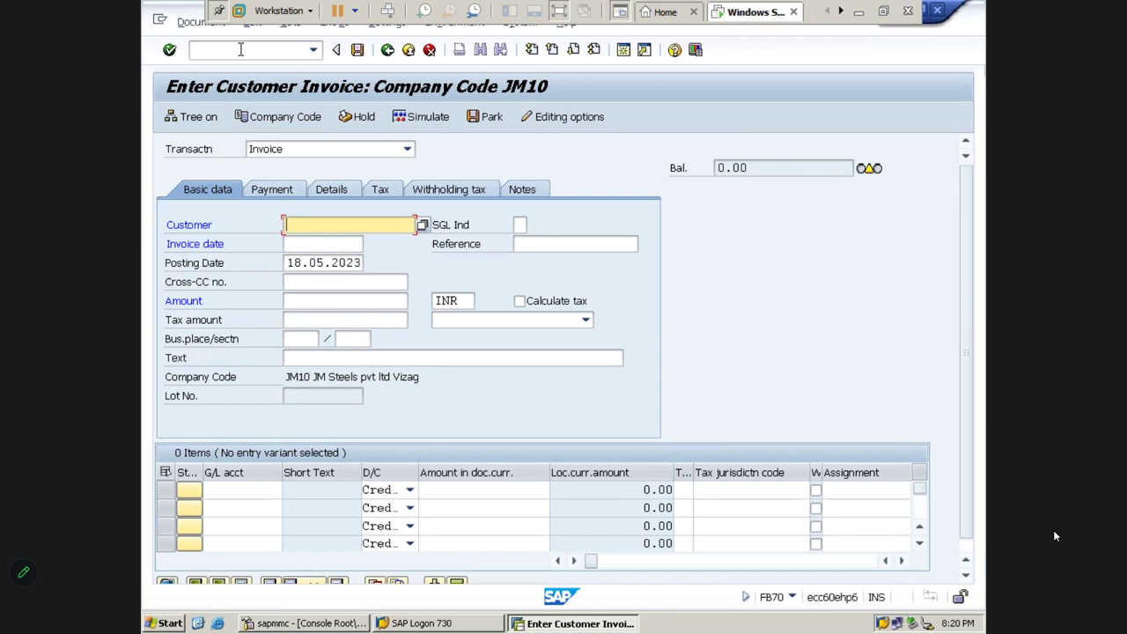
{"action": "left_click", "coordinate": [429, 51]}
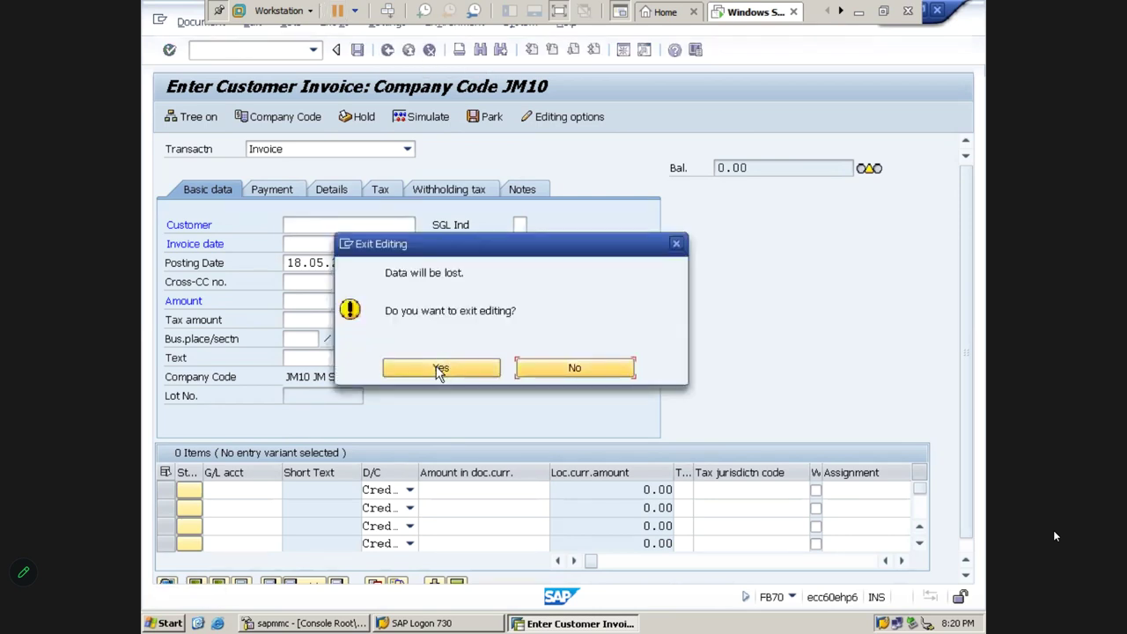
{"action": "left_click", "coordinate": [440, 369]}
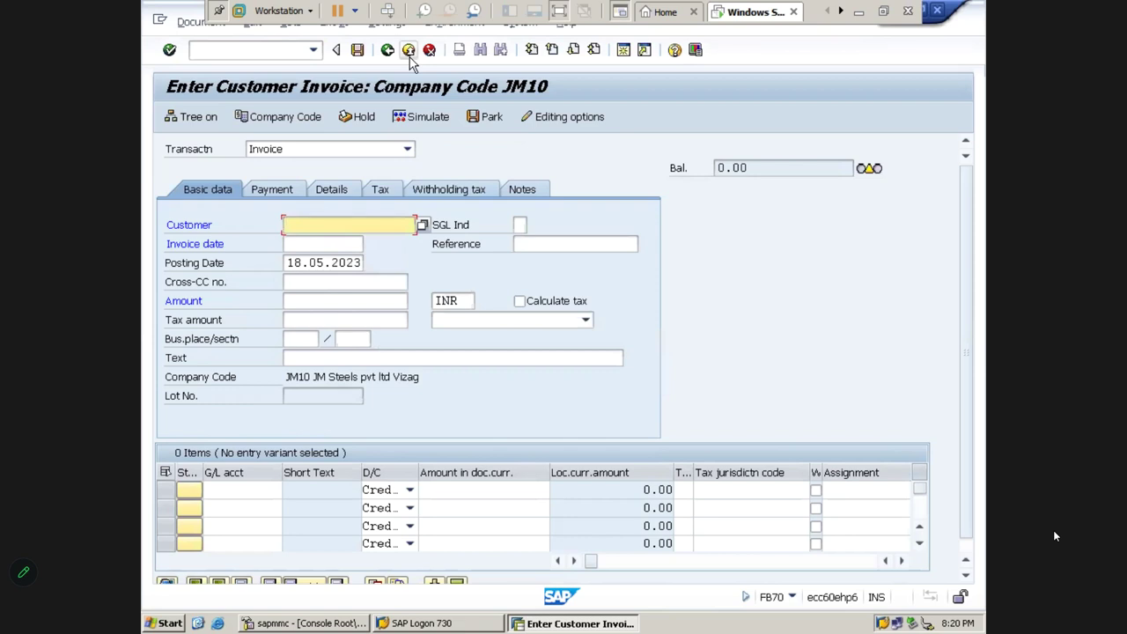
{"action": "left_click", "coordinate": [409, 51]}
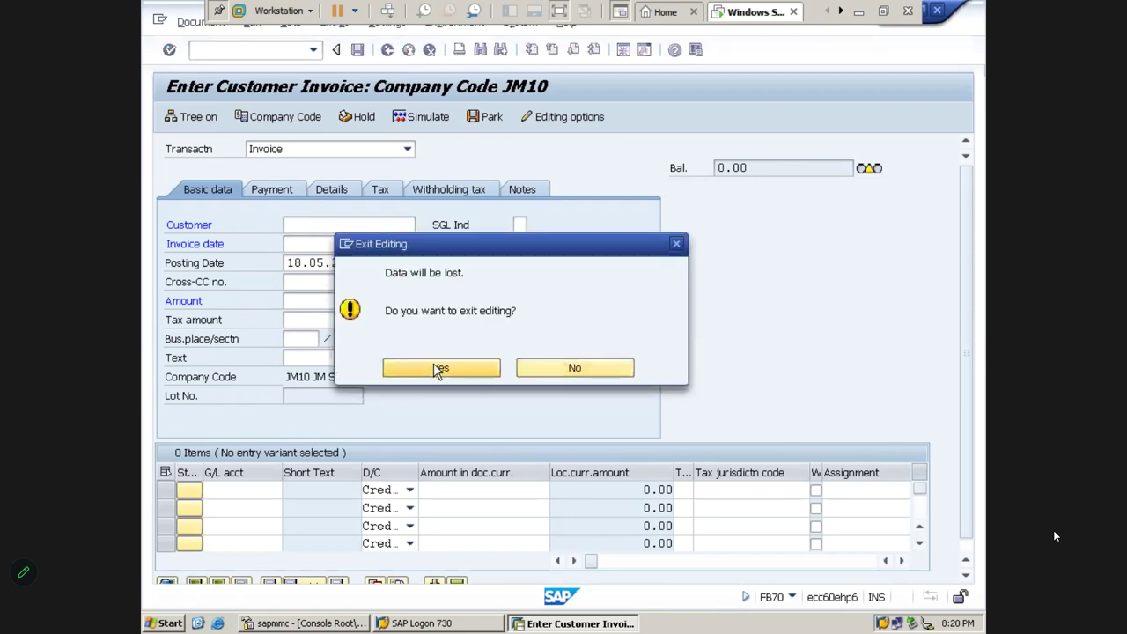
{"action": "left_click", "coordinate": [438, 369]}
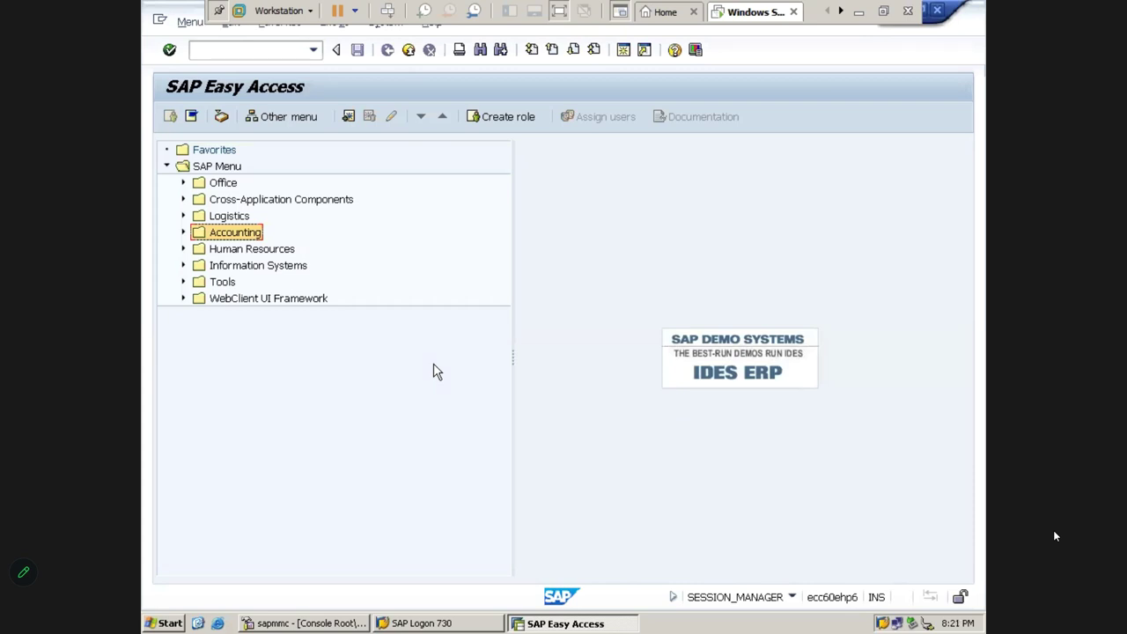
{"action": "left_click", "coordinate": [218, 169]}
{"action": "key", "text": "Down"}
{"action": "key", "text": "Down"}
{"action": "key", "text": "Down"}
{"action": "key", "text": "Right"}
{"action": "key", "text": "Left"}
{"action": "key", "text": "Down"}
{"action": "key", "text": "Right"}
{"action": "key", "text": "Down"}
{"action": "key", "text": "Right"}
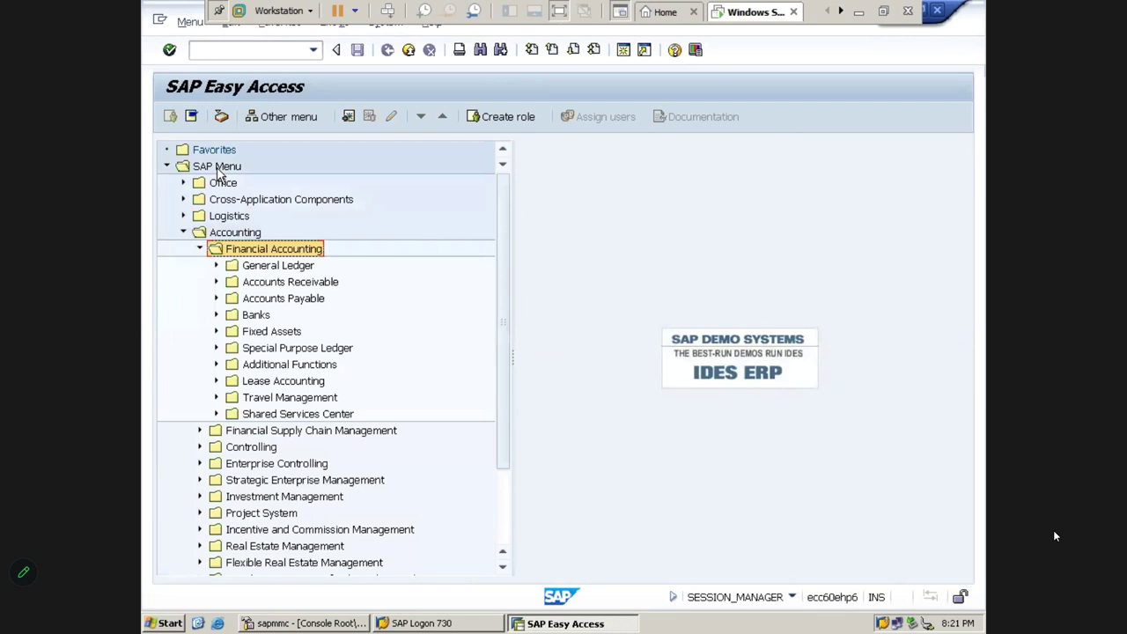
{"action": "key", "text": "Down"}
{"action": "key", "text": "Down"}
{"action": "key", "text": "Right"}
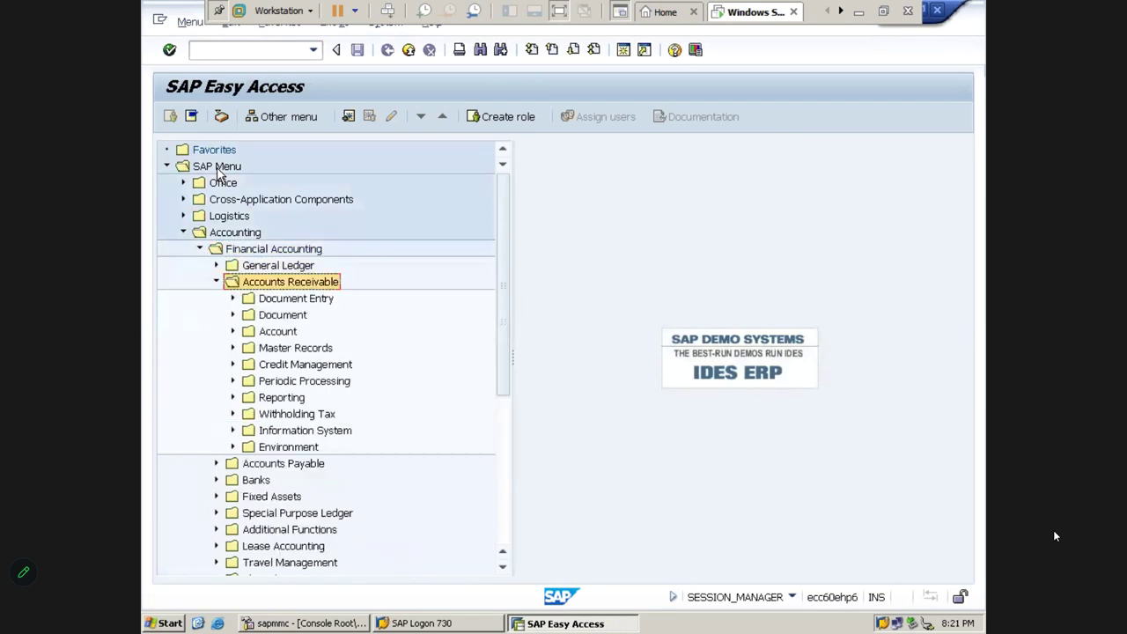
{"action": "key", "text": "Down"}
{"action": "key", "text": "Right"}
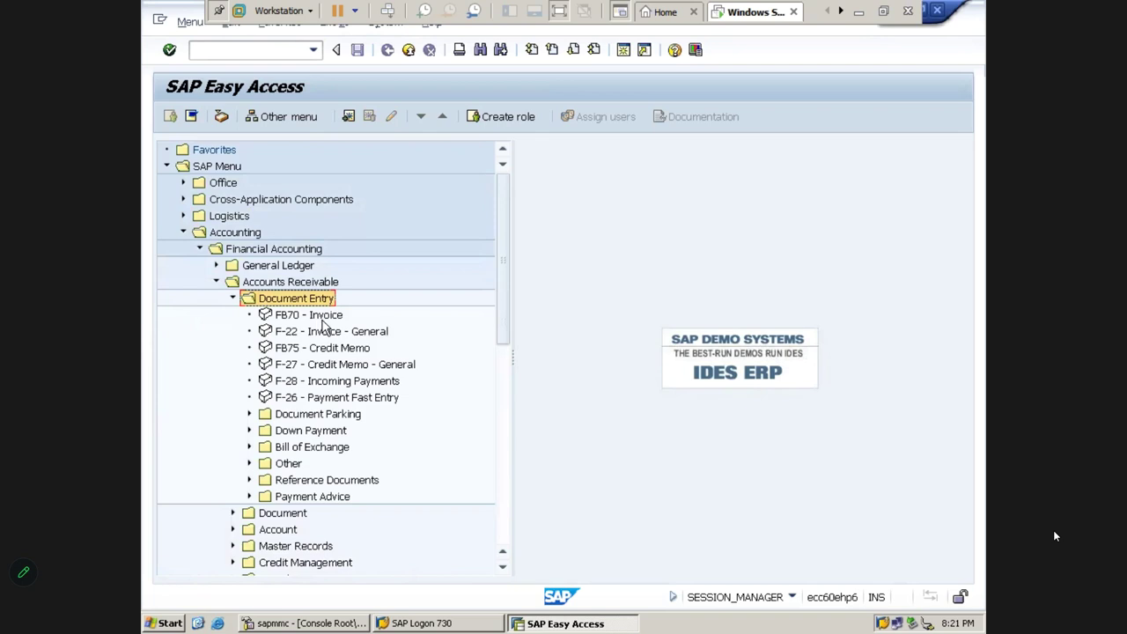
{"action": "left_click", "coordinate": [322, 322]}
{"action": "left_click", "coordinate": [294, 353]}
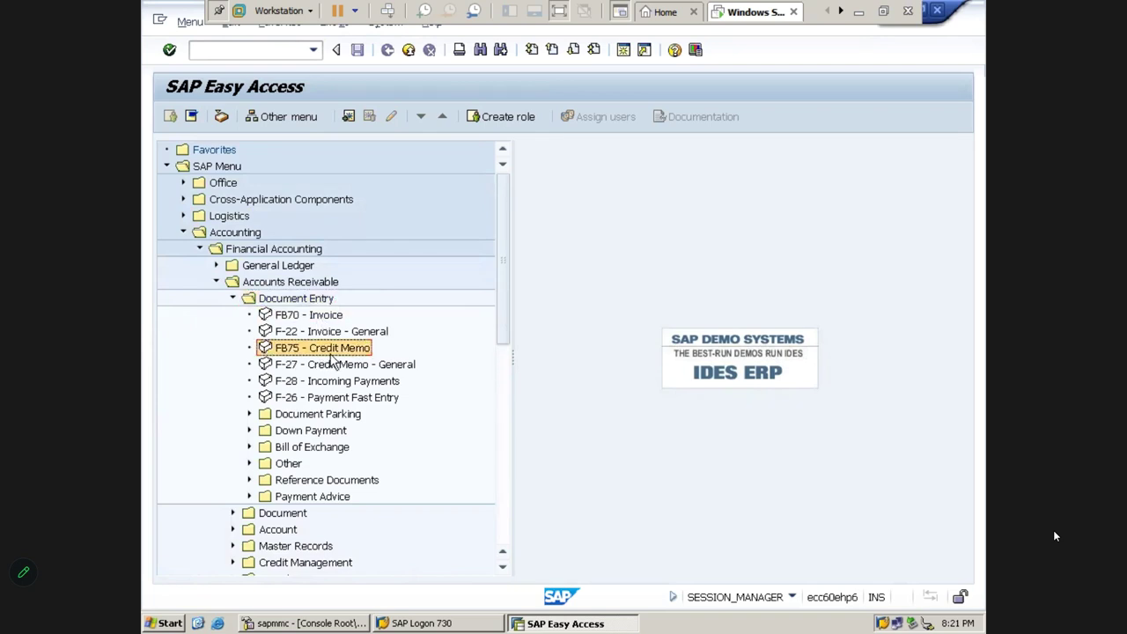
{"action": "left_click", "coordinate": [282, 386]}
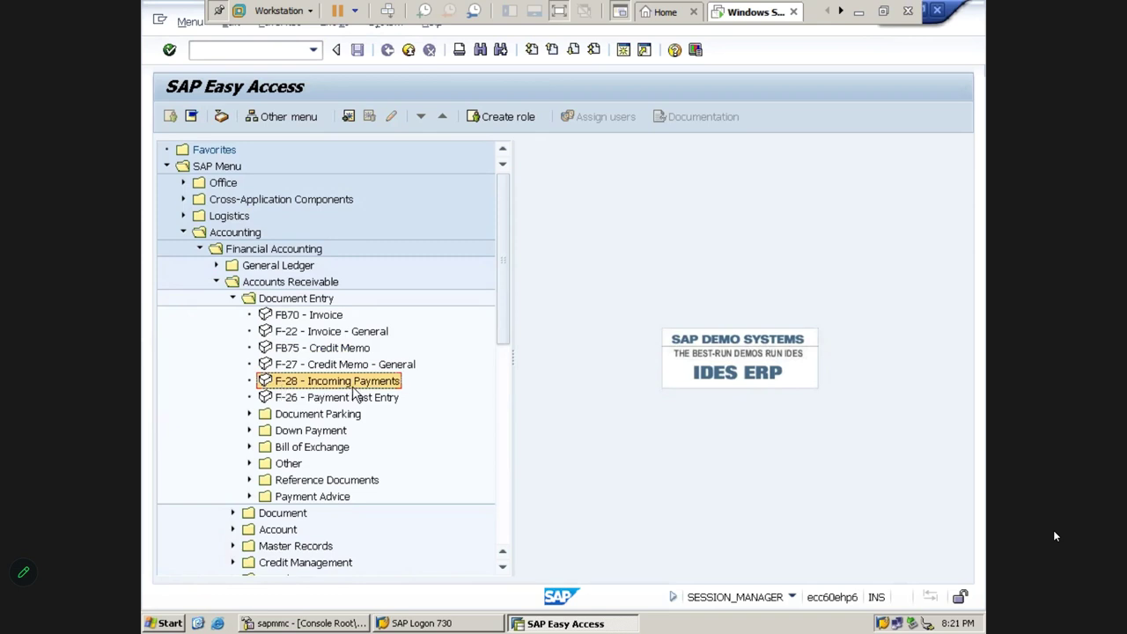
{"action": "left_click", "coordinate": [353, 393]}
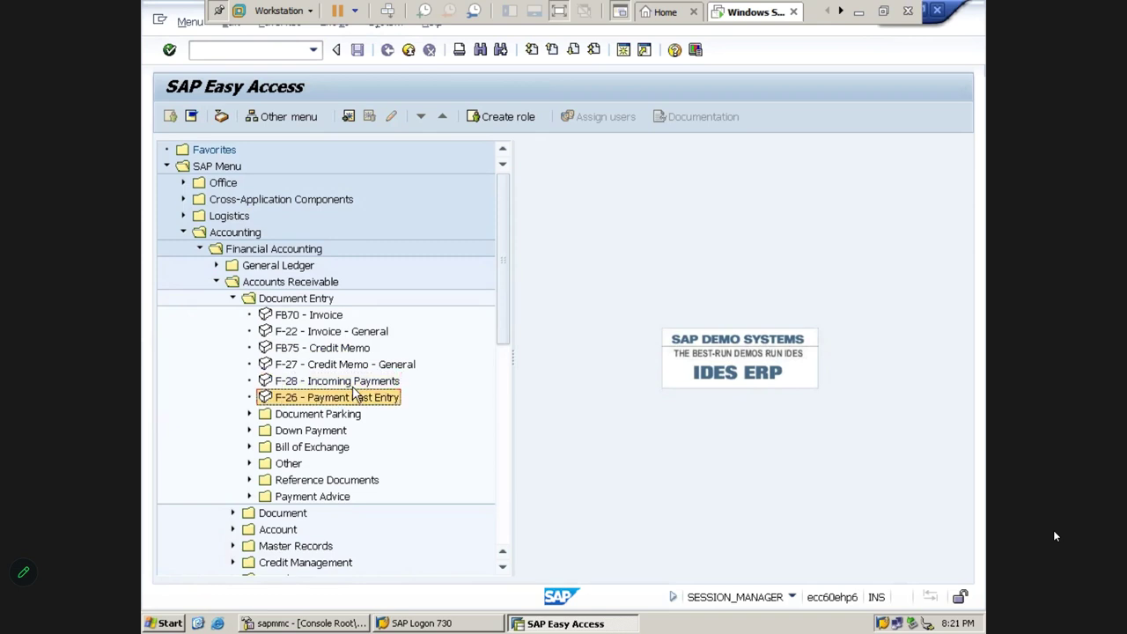
{"action": "key", "text": "Down"}
{"action": "key", "text": "Down"}
{"action": "key", "text": "Right"}
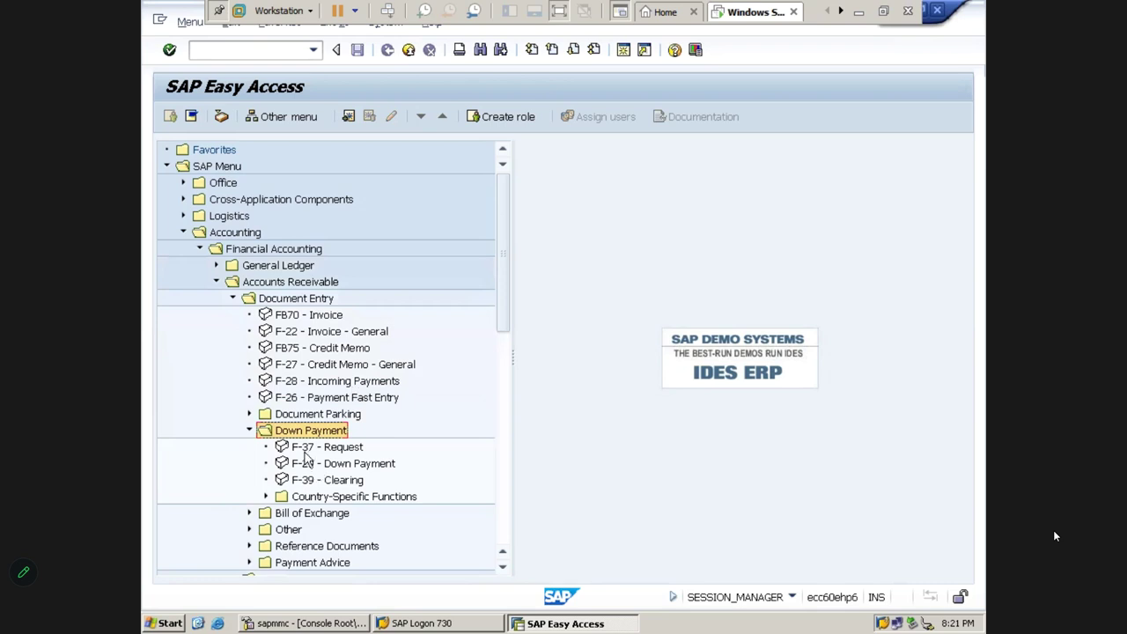
{"action": "left_click", "coordinate": [290, 337]}
{"action": "key", "text": "Up"}
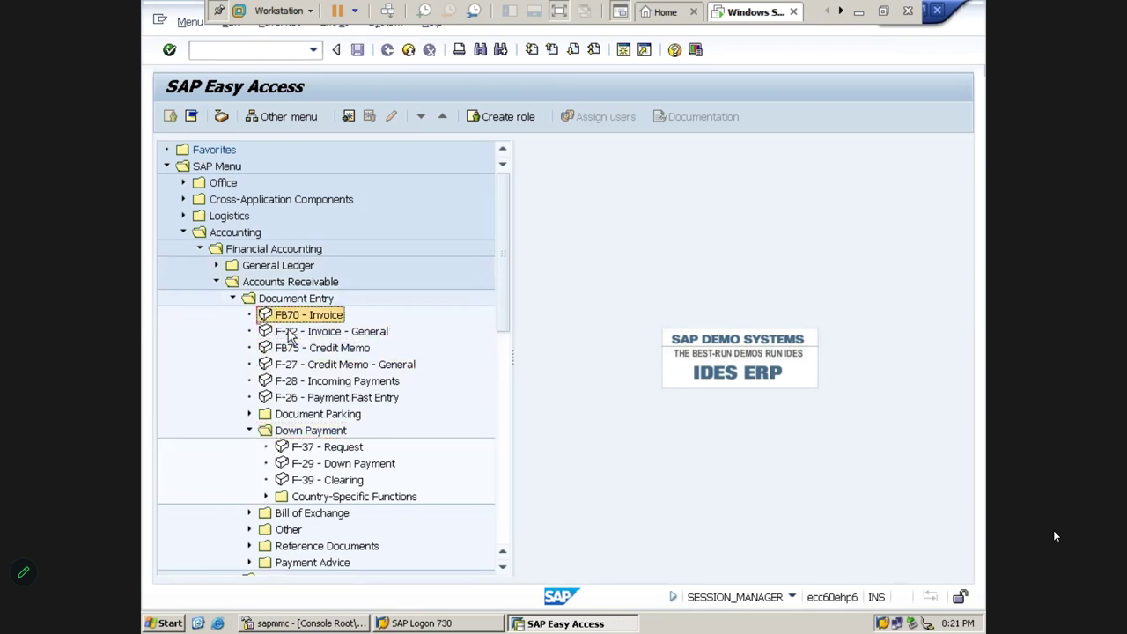
{"action": "key", "text": "Up"}
{"action": "key", "text": "Left"}
{"action": "key", "text": "Down"}
{"action": "key", "text": "Right"}
{"action": "key", "text": "Down"}
{"action": "key", "text": "Down"}
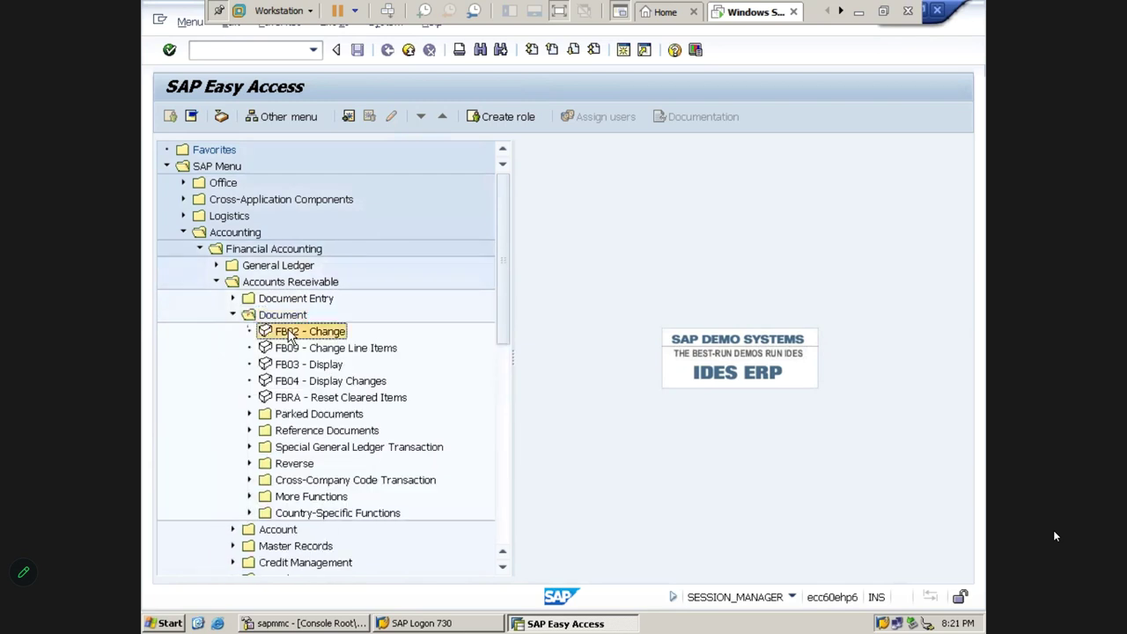
{"action": "left_click", "coordinate": [283, 417]}
{"action": "double_click", "coordinate": [284, 420]}
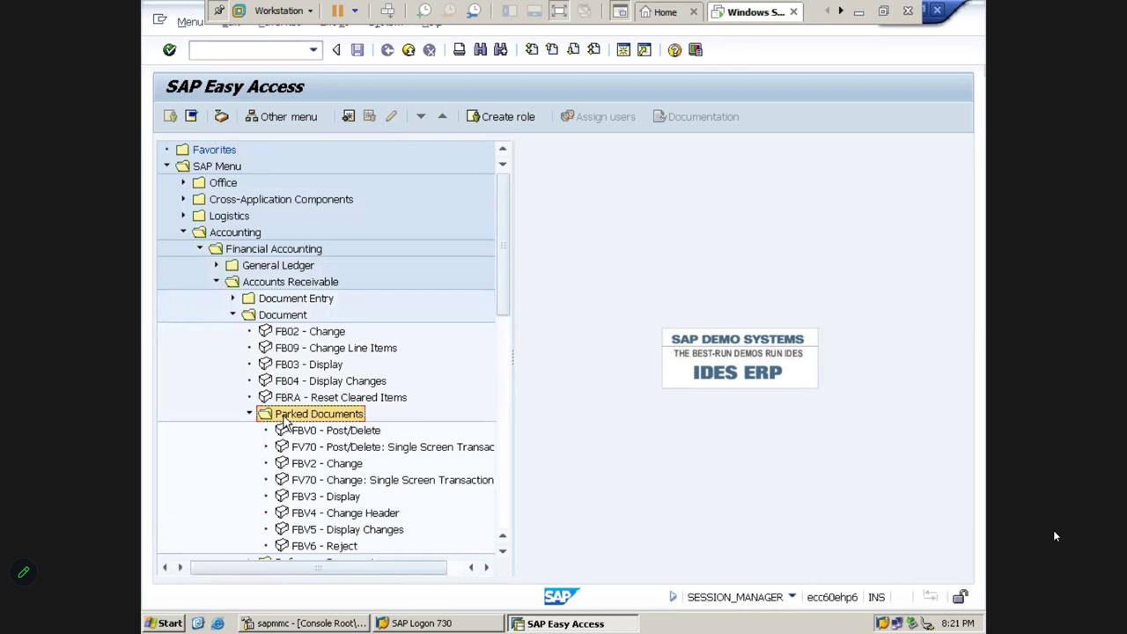
{"action": "key", "text": "Left"}
{"action": "key", "text": "Up"}
{"action": "key", "text": "Up"}
{"action": "key", "text": "Up"}
{"action": "key", "text": "Up"}
{"action": "key", "text": "Up"}
{"action": "key", "text": "Left"}
{"action": "key", "text": "Left"}
{"action": "key", "text": "Left"}
{"action": "key", "text": "Left"}
{"action": "key", "text": "Up"}
{"action": "key", "text": "Left"}
{"action": "key", "text": "Up"}
{"action": "key", "text": "Down"}
{"action": "key", "text": "Left"}
{"action": "key", "text": "Left"}
{"action": "key", "text": "Left"}
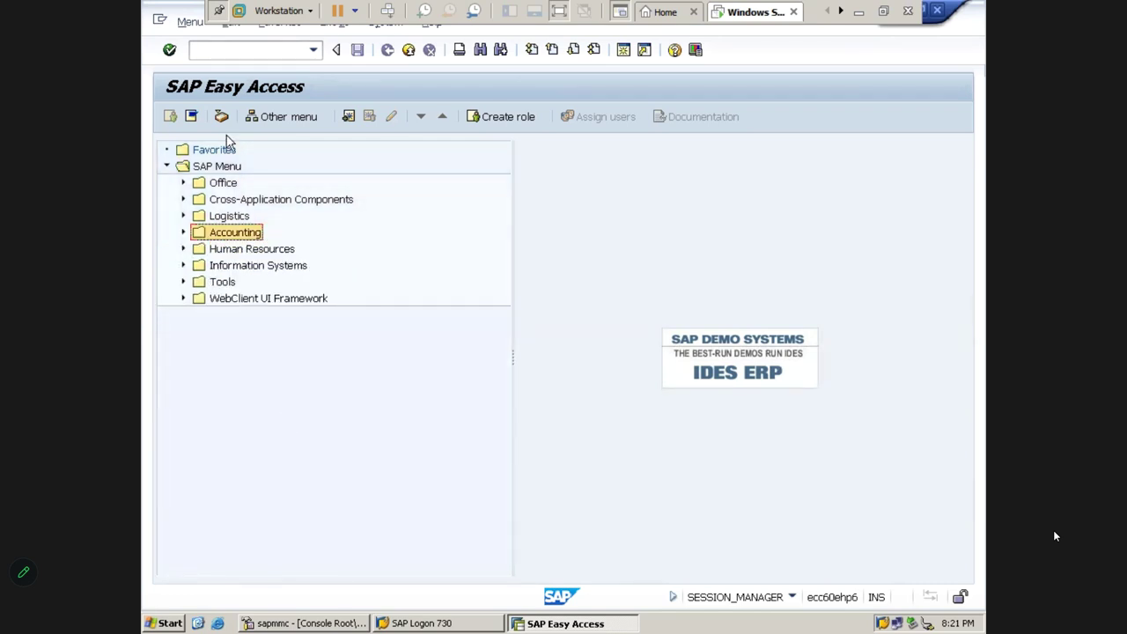
{"action": "left_click", "coordinate": [220, 11]}
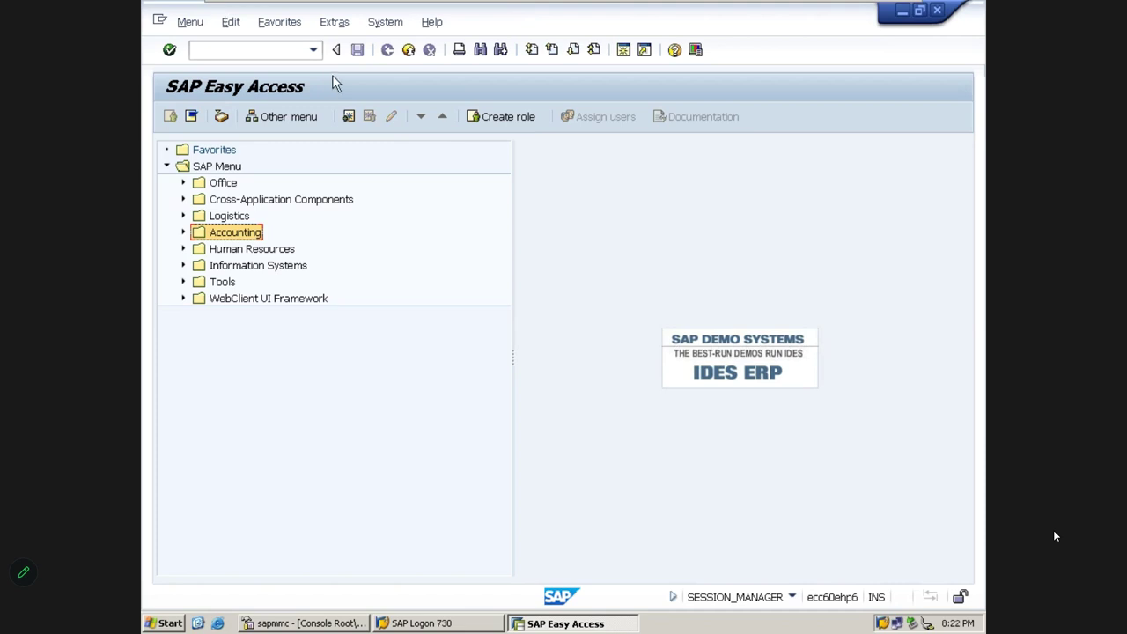
{"action": "left_click", "coordinate": [336, 24]}
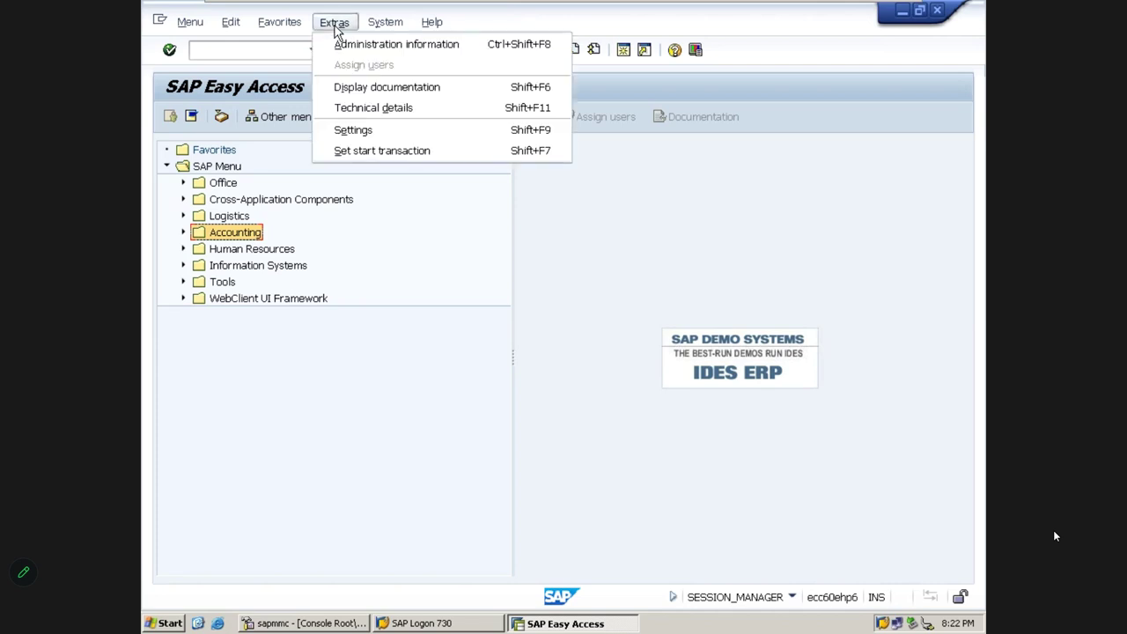
{"action": "left_click", "coordinate": [354, 129]}
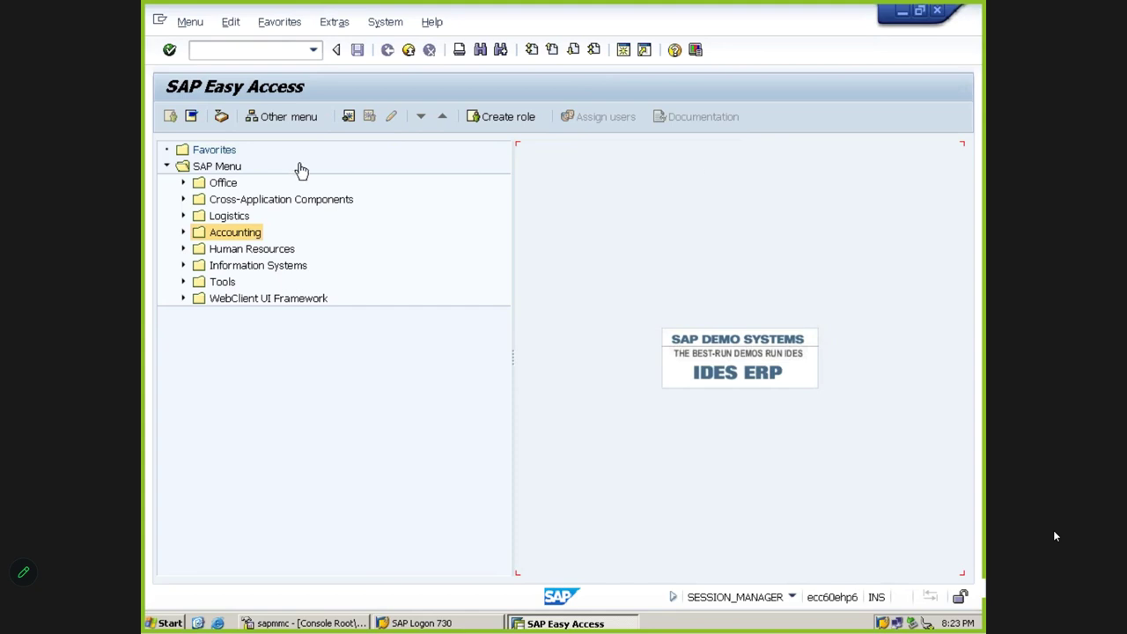
{"action": "left_click", "coordinate": [231, 216]}
{"action": "key", "text": "Down"}
{"action": "key", "text": "Right"}
{"action": "key", "text": "Down"}
{"action": "key", "text": "Right"}
{"action": "key", "text": "Down"}
{"action": "key", "text": "Right"}
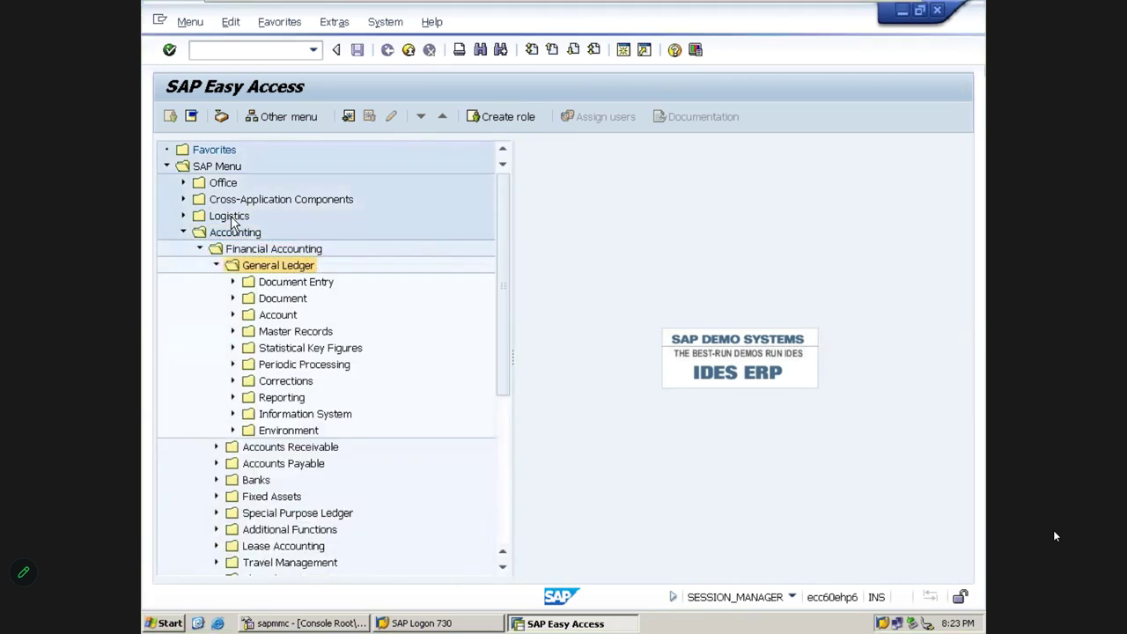
{"action": "key", "text": "Down"}
{"action": "key", "text": "Right"}
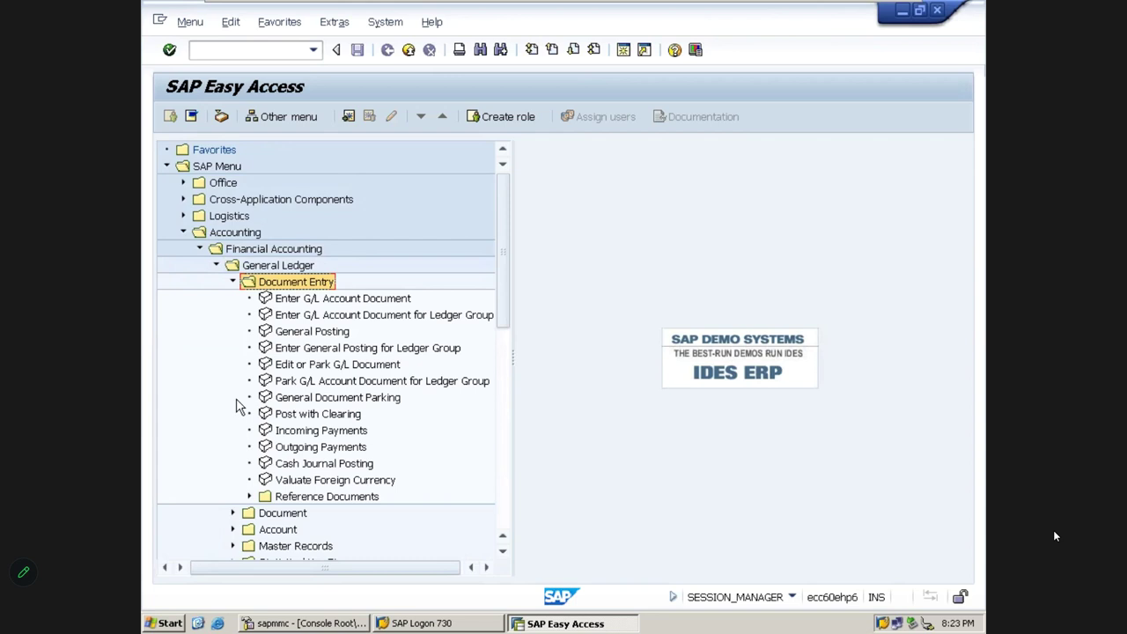
{"action": "key", "text": "Left"}
{"action": "key", "text": "Left"}
{"action": "key", "text": "Left"}
{"action": "key", "text": "Left"}
{"action": "key", "text": "Left"}
{"action": "key", "text": "Left"}
{"action": "key", "text": "Left"}
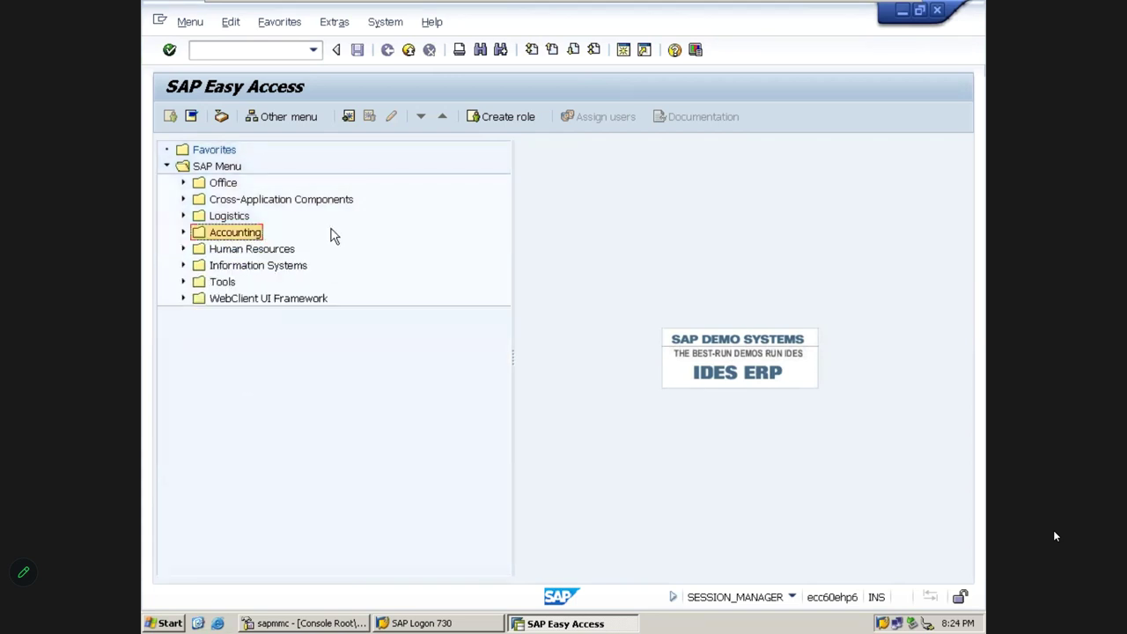
Turn on Display Technical Names in the Easy Access menu settings
{"action": "left_click", "coordinate": [336, 26]}
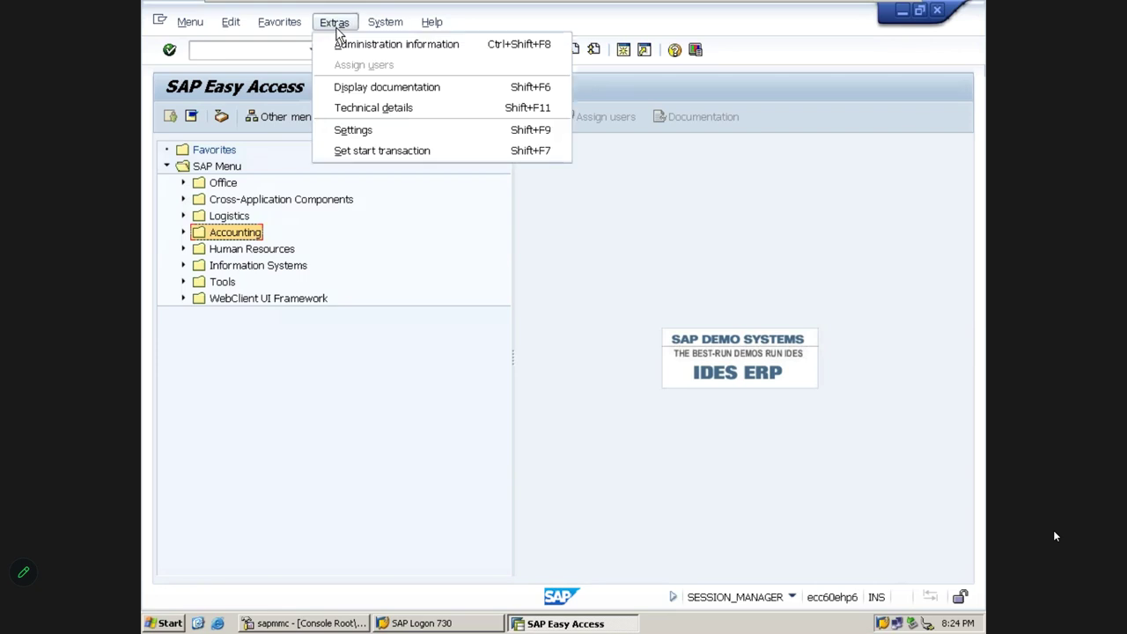
{"action": "left_click", "coordinate": [359, 136]}
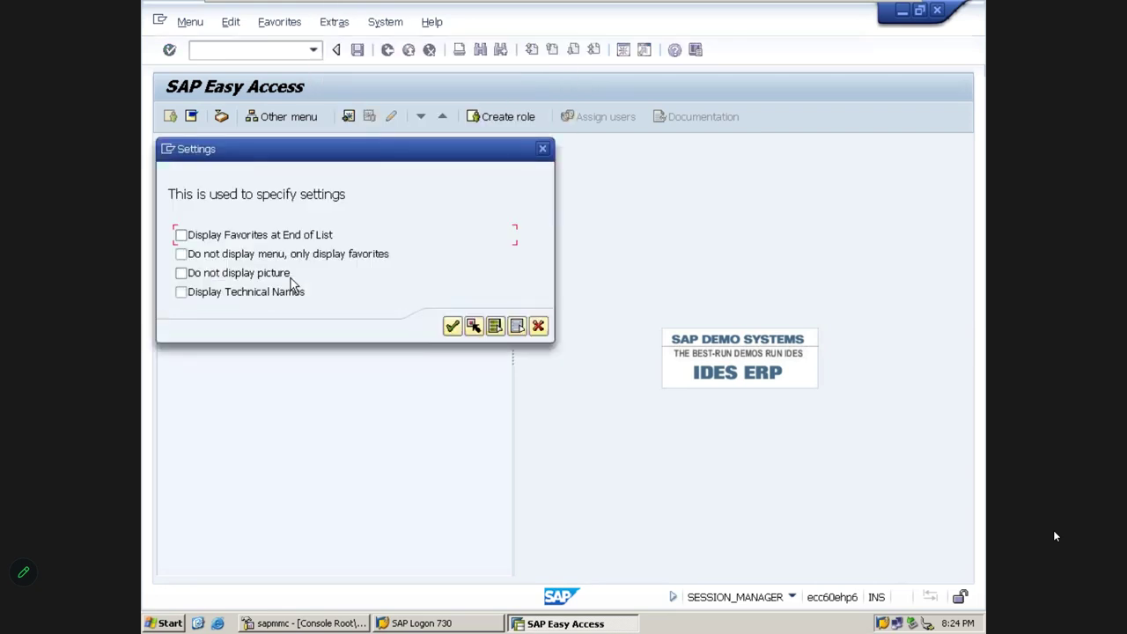
{"action": "left_click", "coordinate": [183, 294]}
{"action": "left_click", "coordinate": [451, 326]}
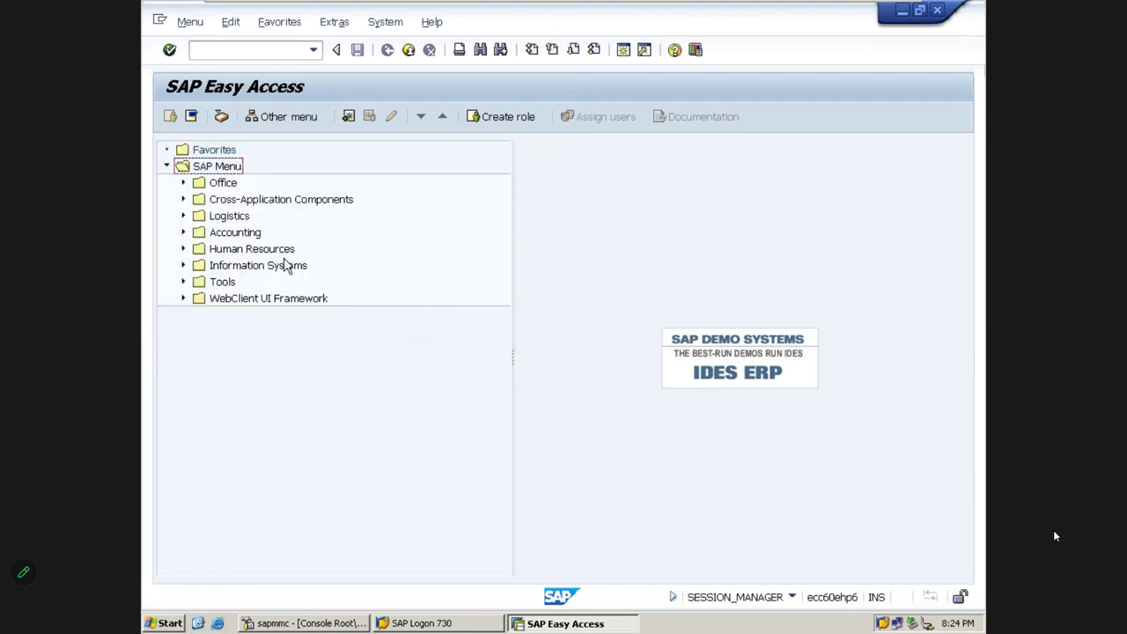
Expand Accounting > Financial Accounting > General Ledger > Document Entry to check codes like FB50, then fold it
{"action": "key", "text": "Down"}
{"action": "key", "text": "Down"}
{"action": "key", "text": "Down"}
{"action": "key", "text": "Down"}
{"action": "key", "text": "Right"}
{"action": "key", "text": "Down"}
{"action": "key", "text": "Right"}
{"action": "key", "text": "Down"}
{"action": "key", "text": "Right"}
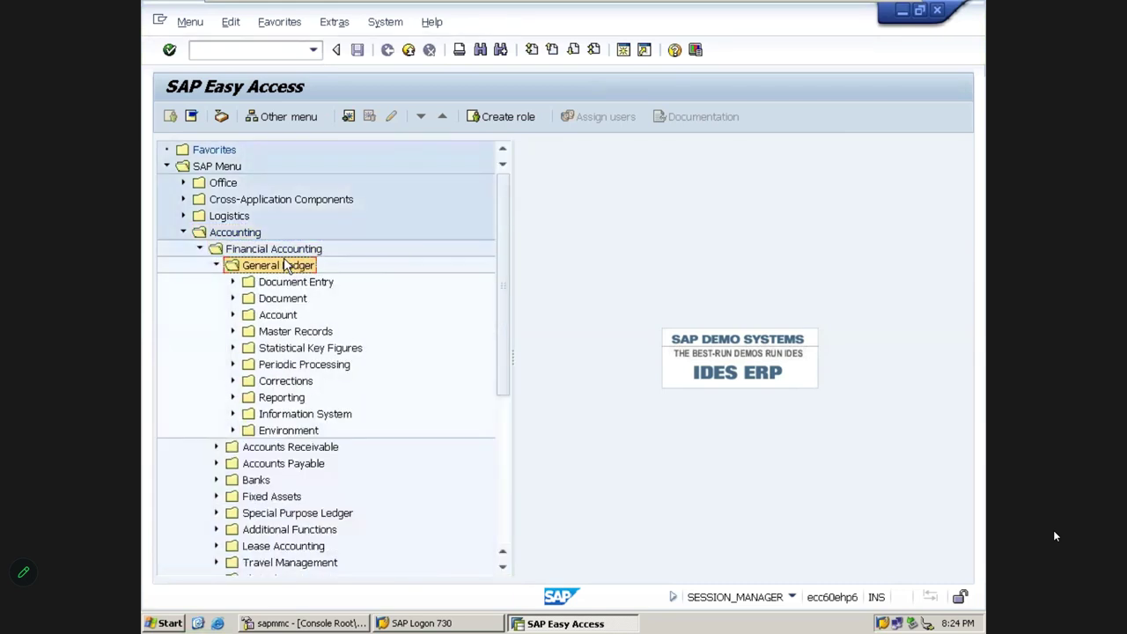
{"action": "key", "text": "Down"}
{"action": "key", "text": "Right"}
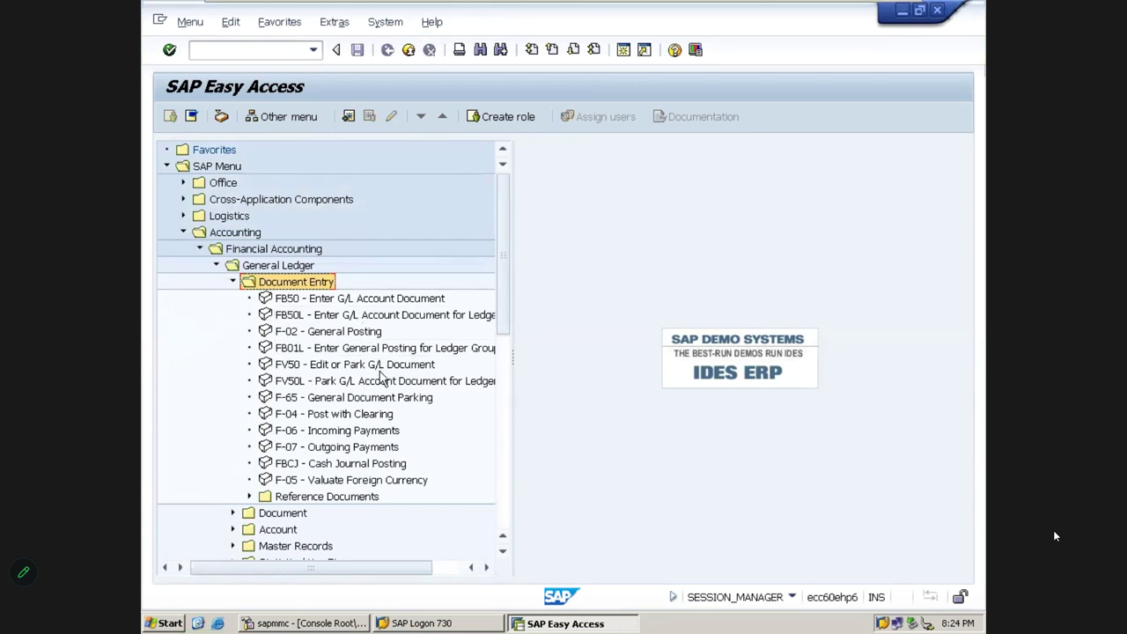
{"action": "key", "text": "Left"}
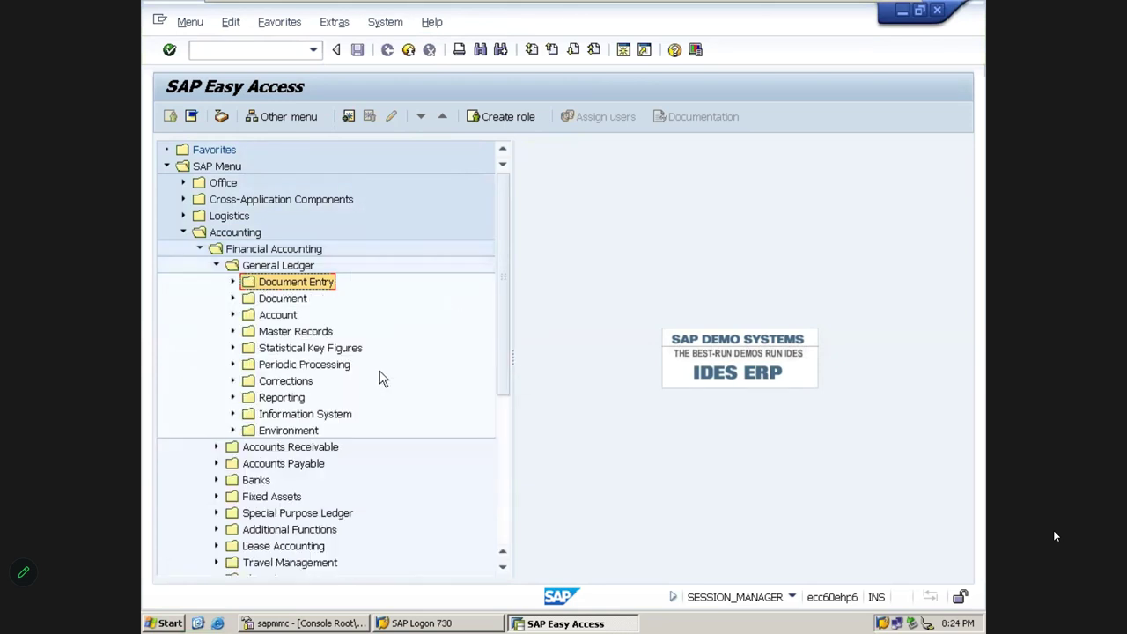
{"action": "key", "text": "Left"}
{"action": "key", "text": "Left"}
Expand Accounts Payable's Document Entry to see FB60 and FB65, then collapse it again
{"action": "key", "text": "Down"}
{"action": "key", "text": "Down"}
{"action": "key", "text": "Right"}
{"action": "key", "text": "Down"}
{"action": "key", "text": "Right"}
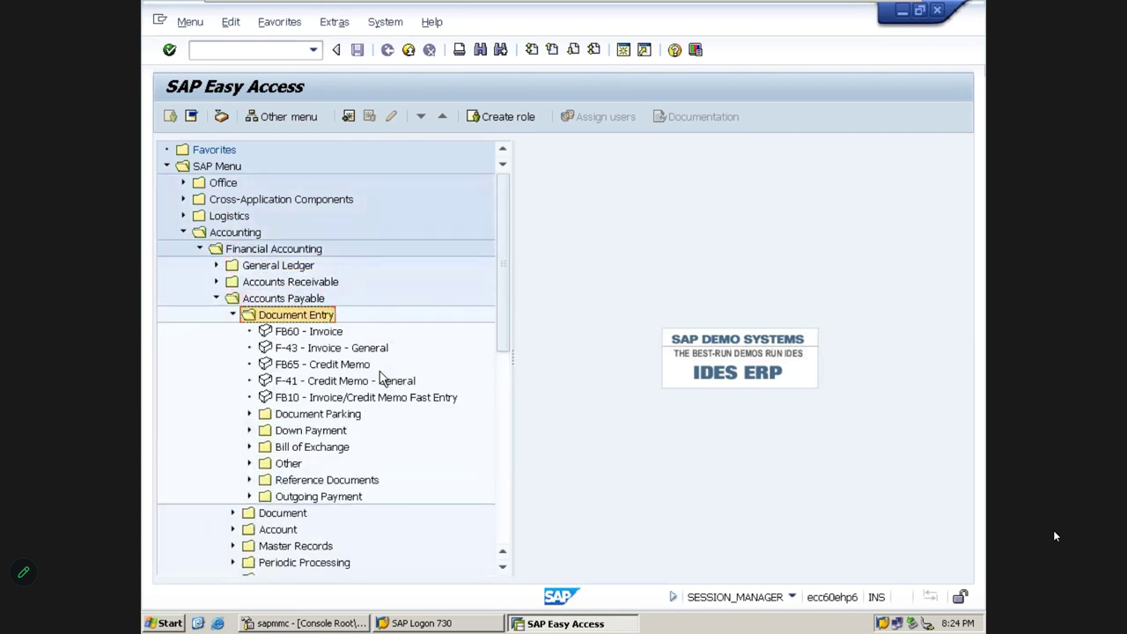
{"action": "key", "text": "Left"}
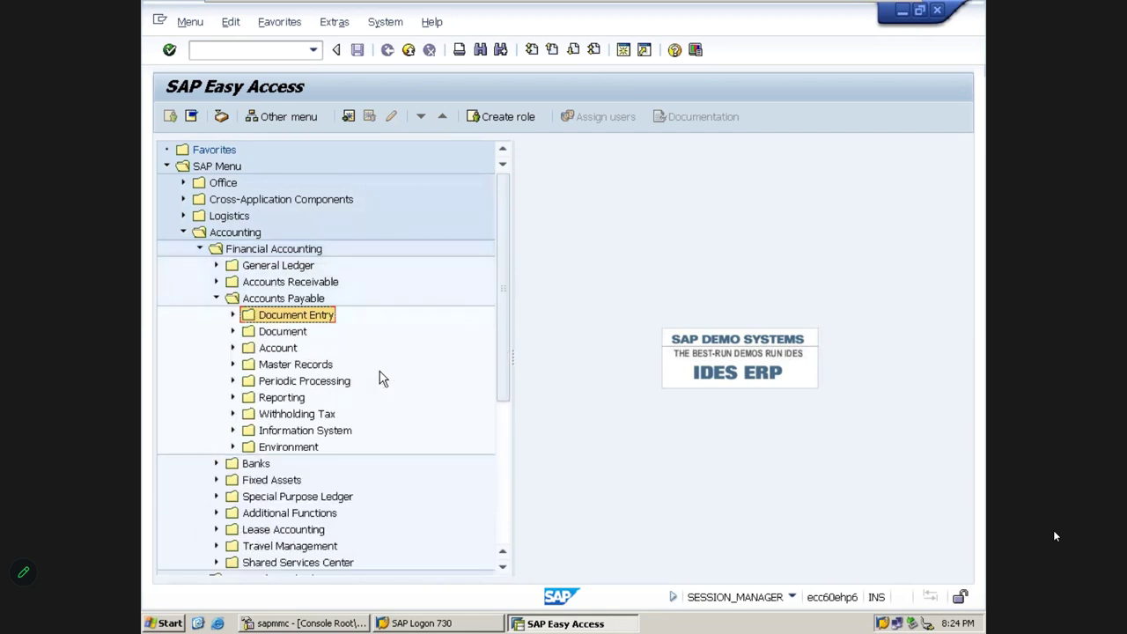
{"action": "key", "text": "Left"}
{"action": "key", "text": "Left"}
{"action": "key", "text": "Left"}
{"action": "key", "text": "Left"}
{"action": "key", "text": "Left"}
{"action": "key", "text": "Left"}
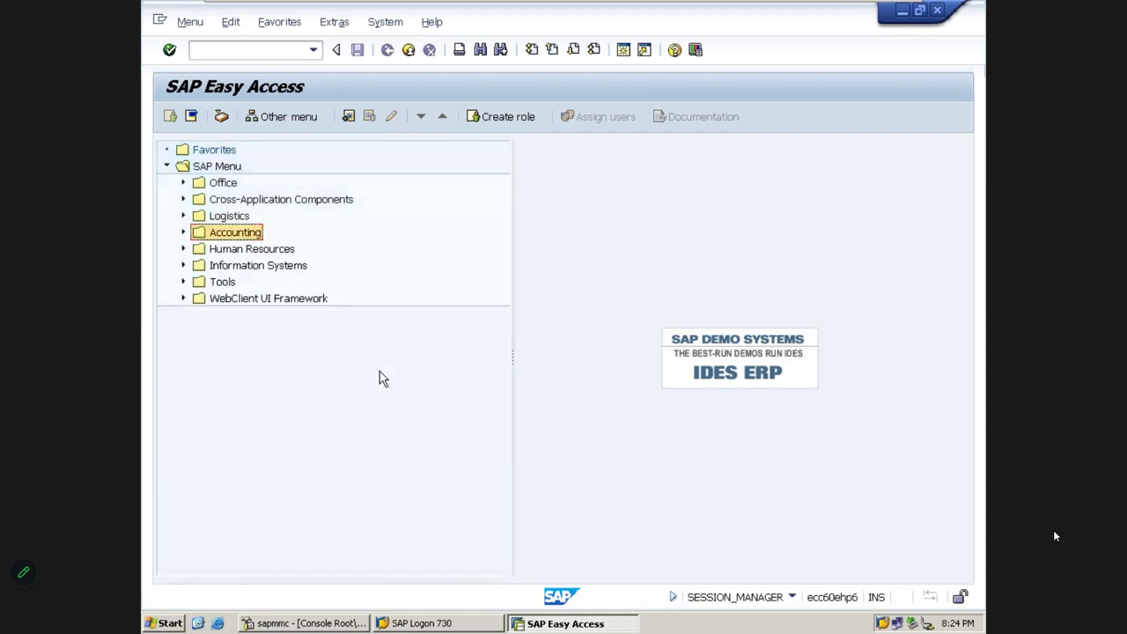
{"action": "mouse_move", "coordinate": [315, 4]}
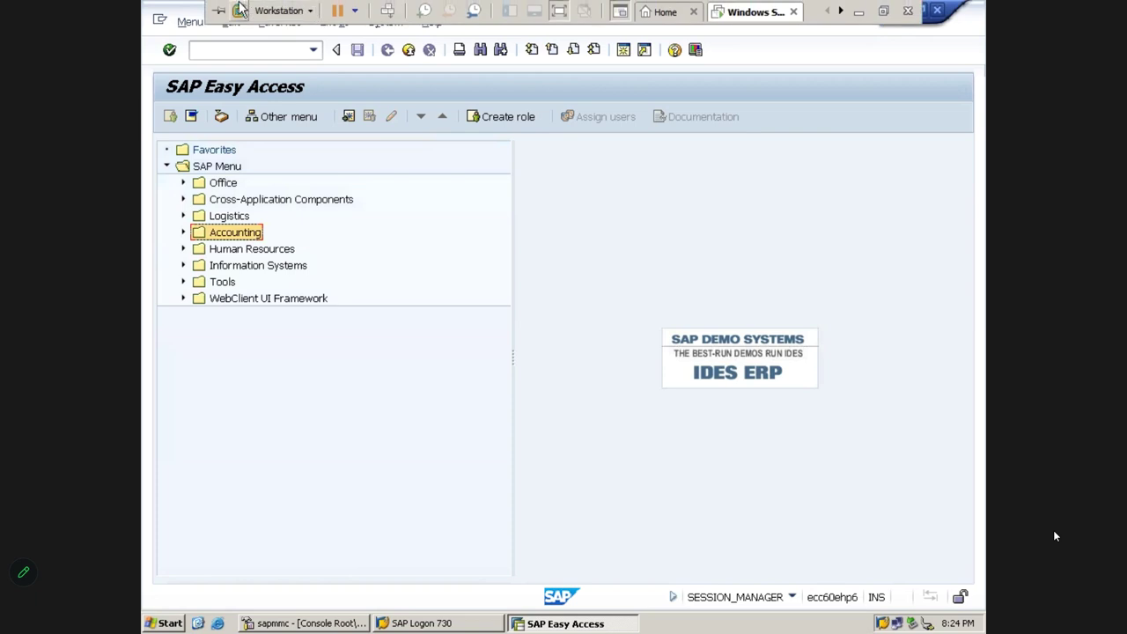
Minimize the SAP virtual machine to bring back Excel's Book1 and select cell C9
{"action": "left_click", "coordinate": [859, 13]}
{"action": "left_click", "coordinate": [859, 12]}
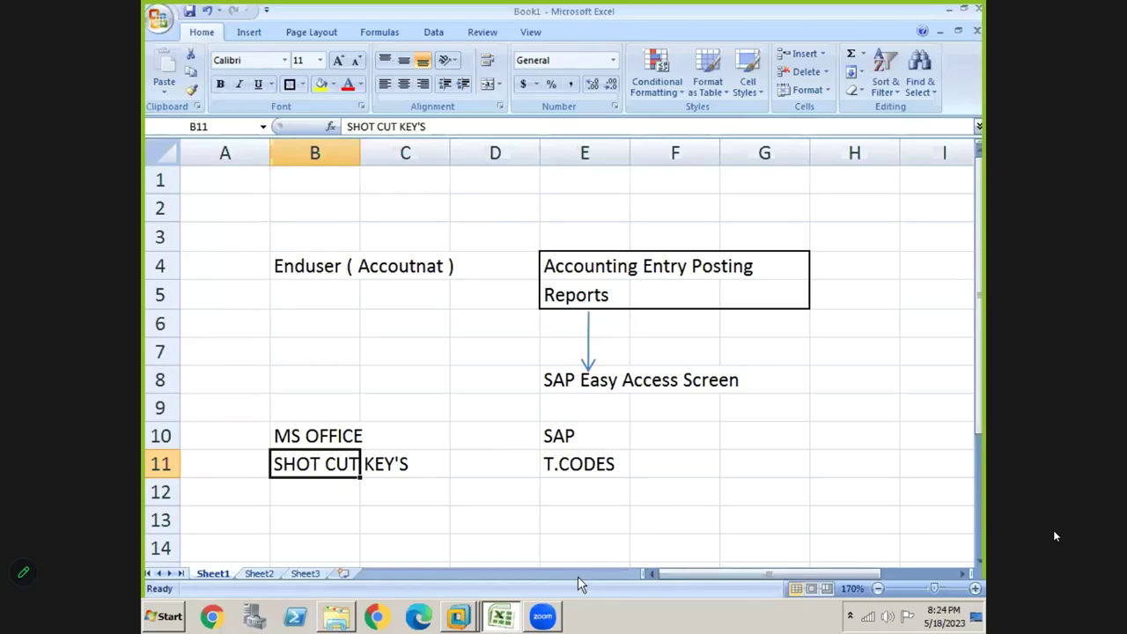
{"action": "left_click", "coordinate": [438, 420]}
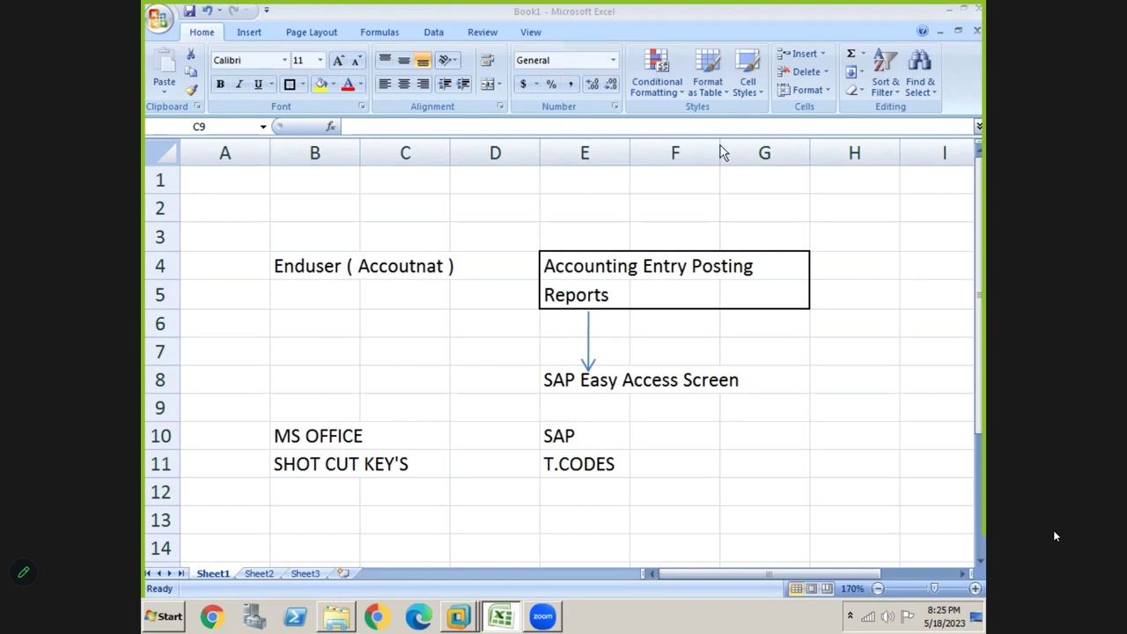
Enter the headings Path in I5 and T.code in K5
{"action": "left_click", "coordinate": [471, 404]}
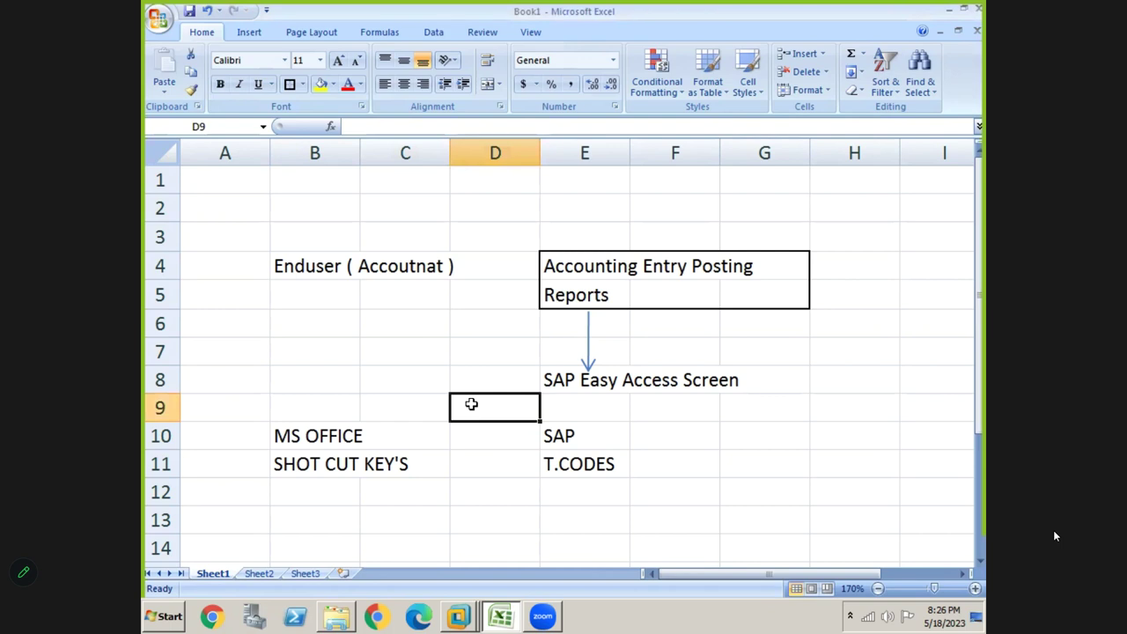
{"action": "key", "text": "Right"}
{"action": "key", "text": "Right"}
{"action": "key", "text": "Right"}
{"action": "key", "text": "Right"}
{"action": "key", "text": "Right"}
{"action": "key", "text": "Right"}
{"action": "key", "text": "Right"}
{"action": "key", "text": "Right"}
{"action": "key", "text": "Right"}
{"action": "key", "text": "Right"}
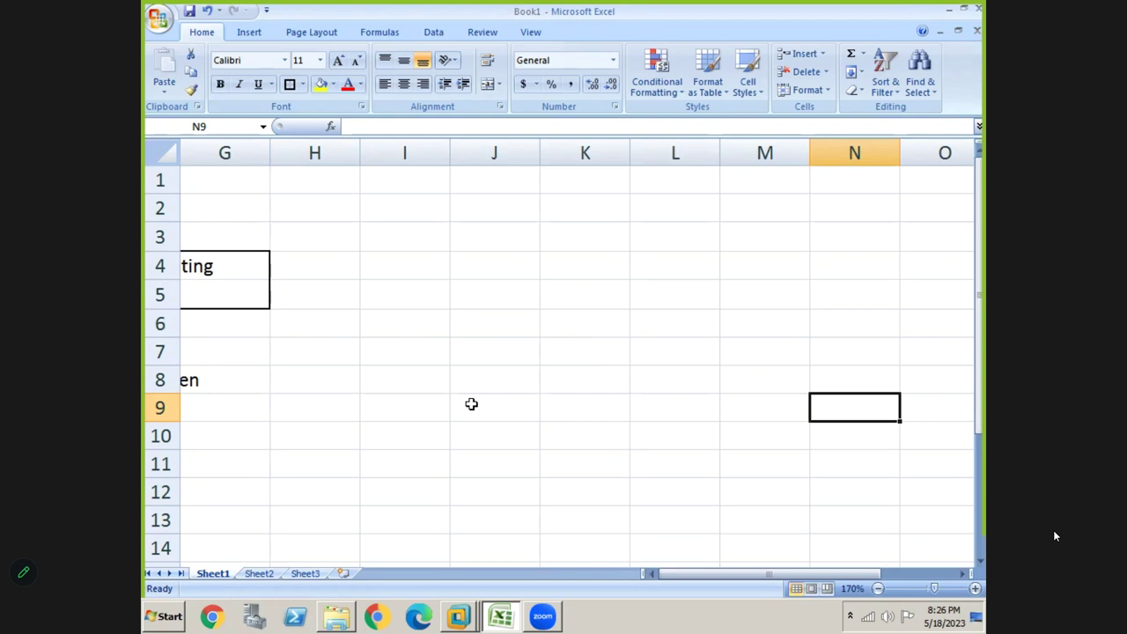
{"action": "left_click", "coordinate": [482, 296]}
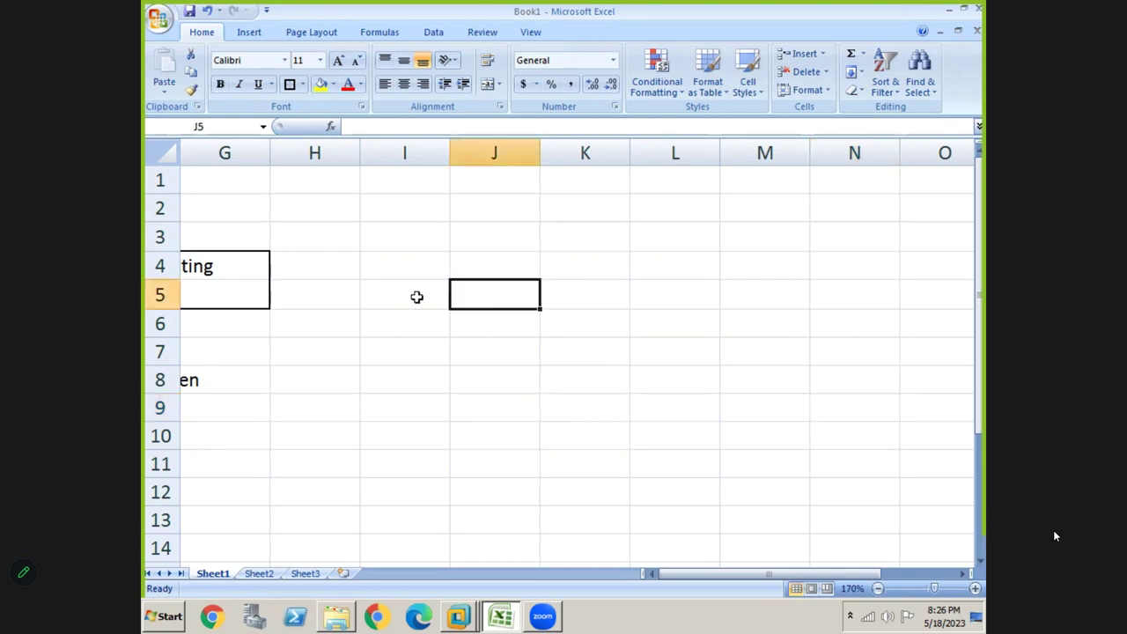
{"action": "left_click", "coordinate": [404, 297]}
{"action": "type", "text": "Path"}
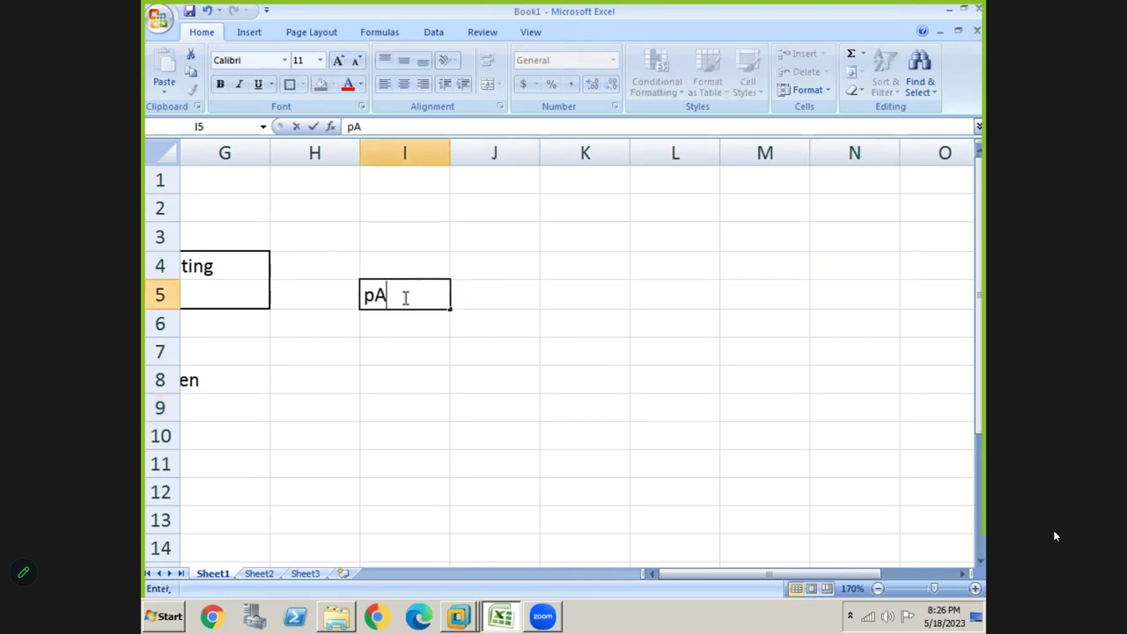
{"action": "key", "text": "Tab"}
{"action": "key", "text": "Tab"}
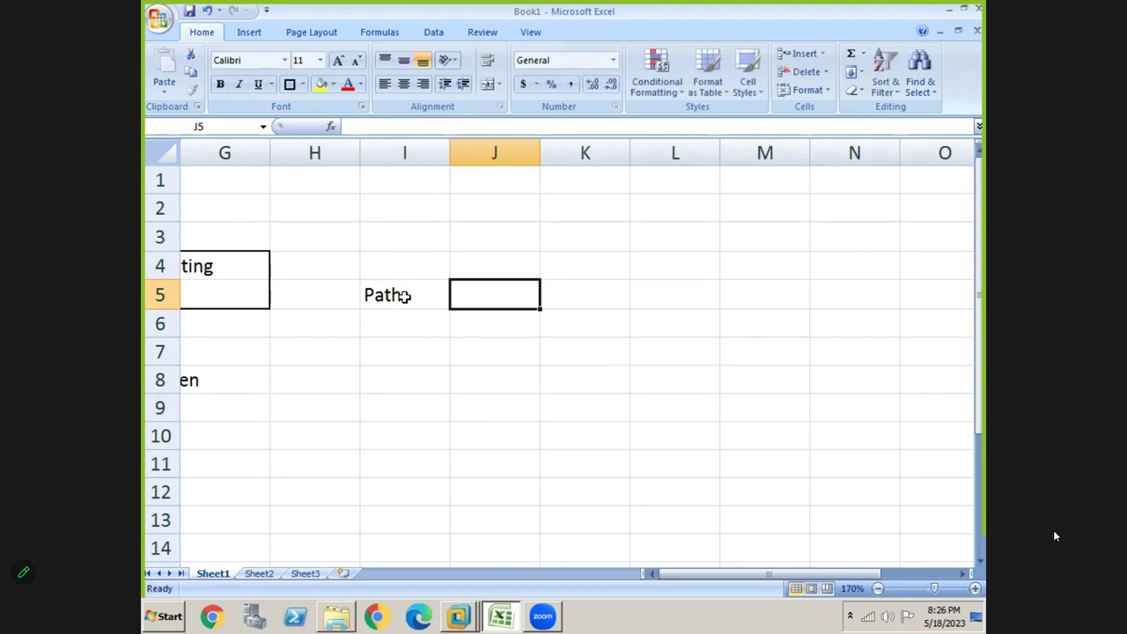
{"action": "type", "text": "T.code"}
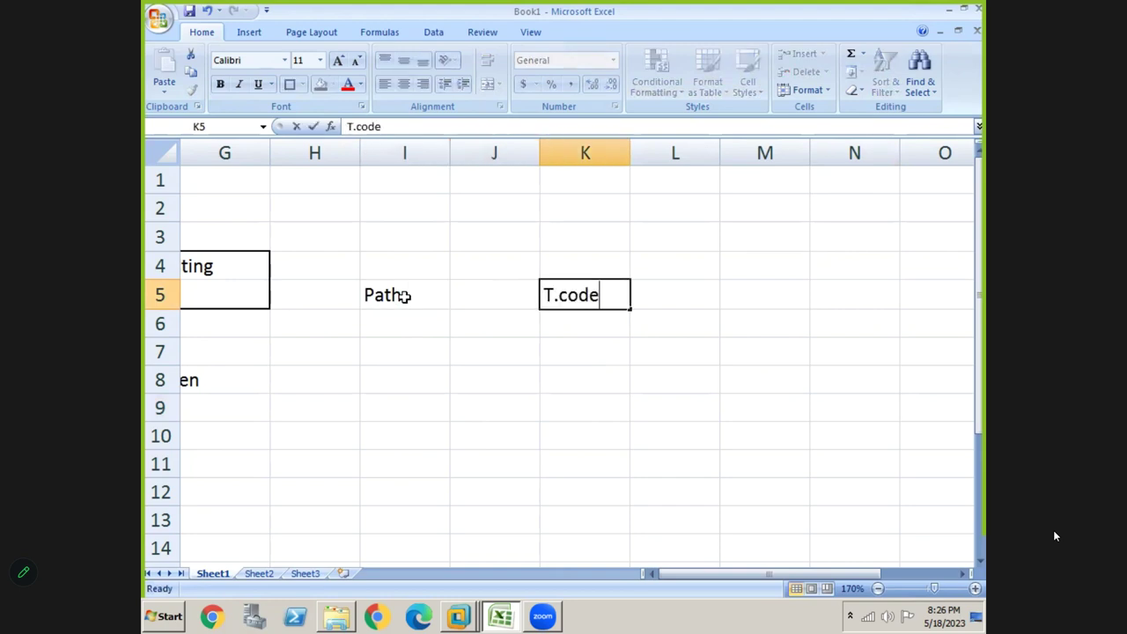
{"action": "key", "text": "Return"}
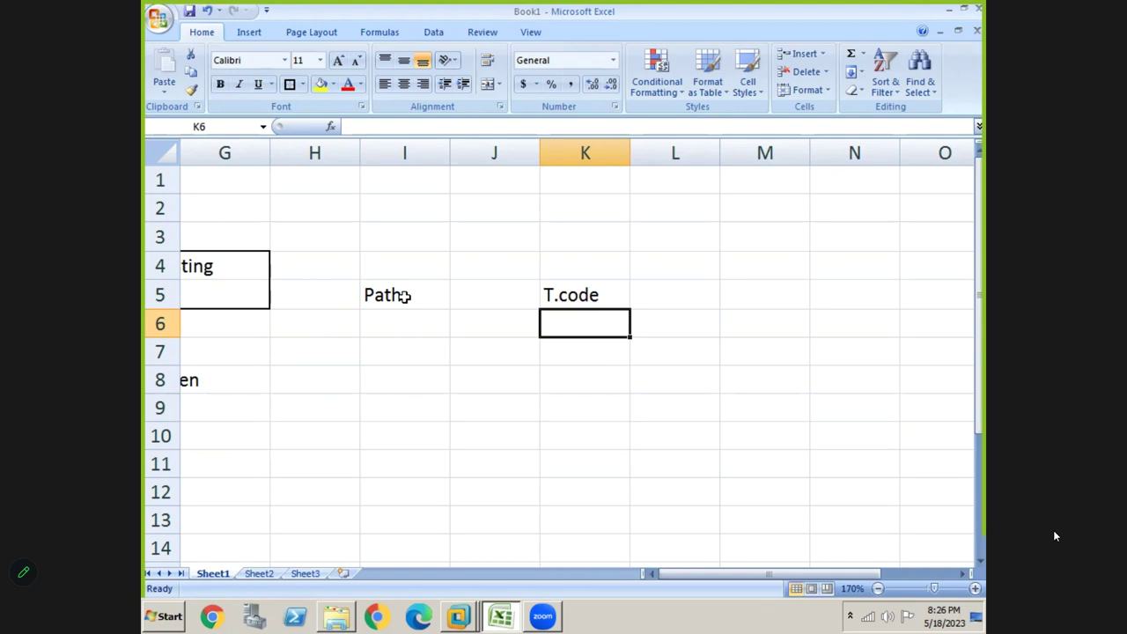
Enter the heading '3 Transaction' in cell M5
{"action": "key", "text": "Right"}
{"action": "key", "text": "Right"}
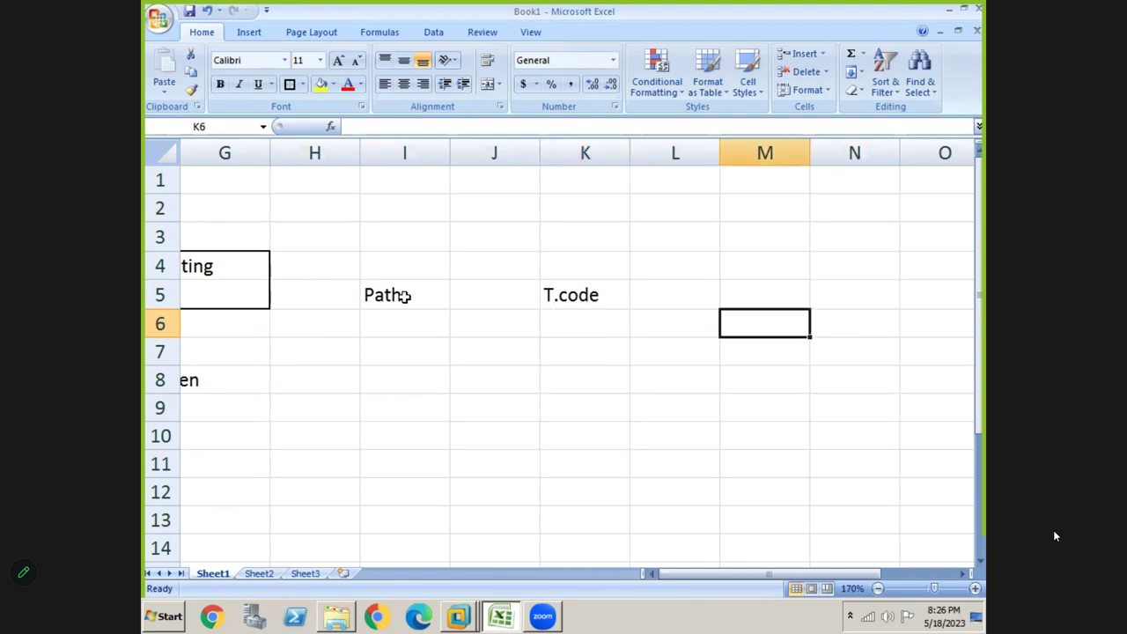
{"action": "key", "text": "Up"}
{"action": "type", "text": "3 t"}
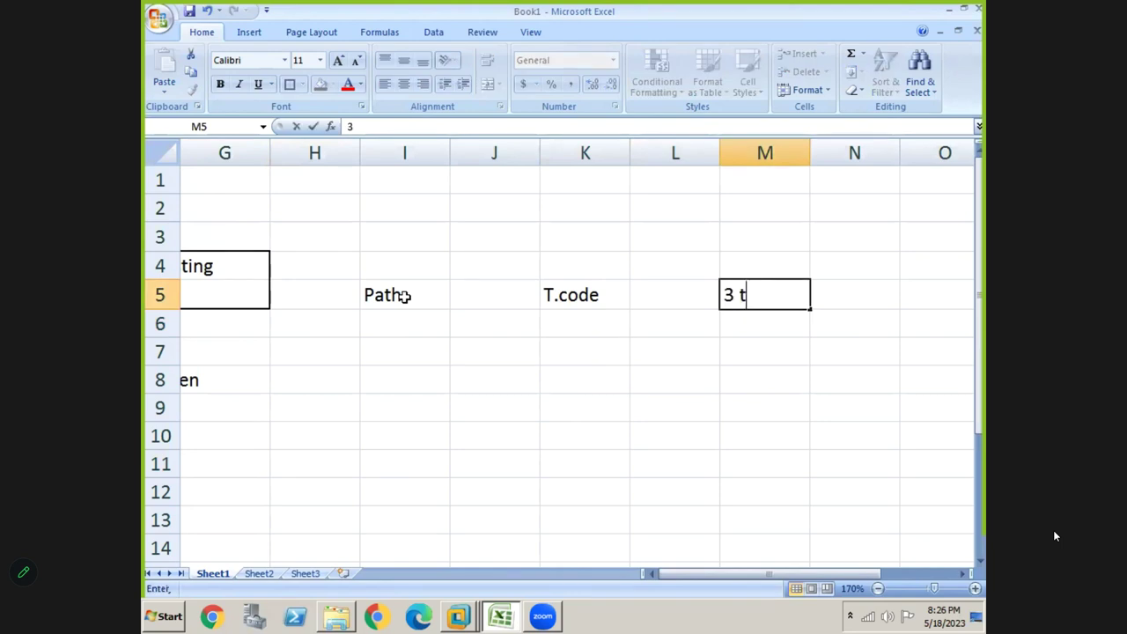
{"action": "key", "text": "BackSpace"}
{"action": "type", "text": "Tran"}
{"action": "key", "text": "BackSpace"}
{"action": "type", "text": "ns"}
{"action": "key", "text": "BackSpace"}
{"action": "type", "text": "saction"}
{"action": "key", "text": "Return"}
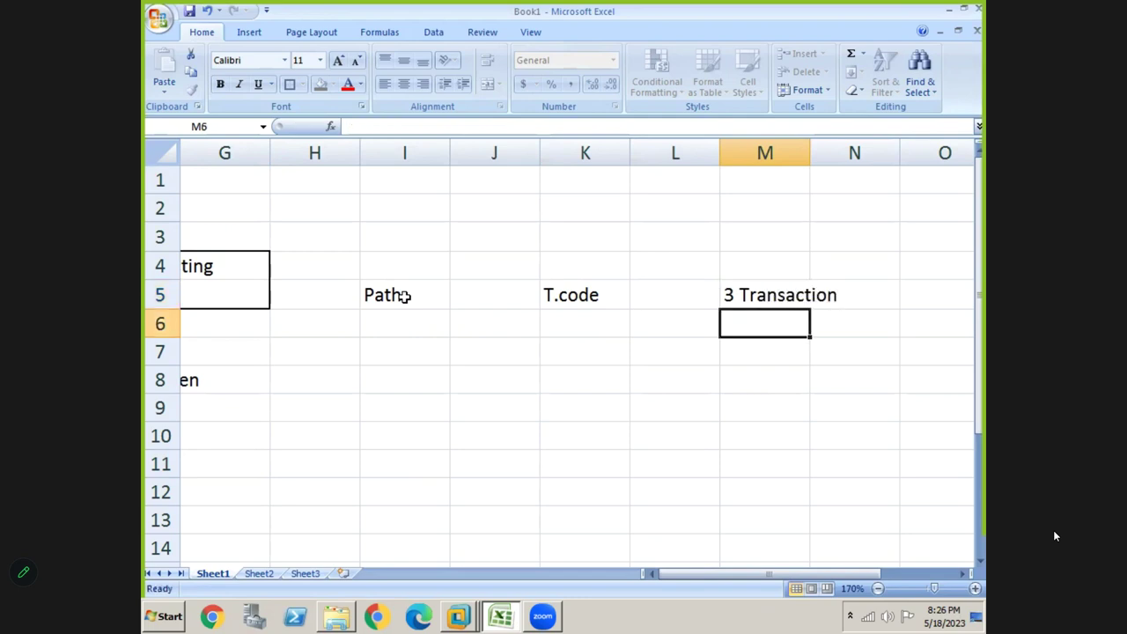
List Vendor inv, vendor Pay and Vendor Credit in cells M7:M9
{"action": "key", "text": "Down"}
{"action": "type", "text": "Vendor inv"}
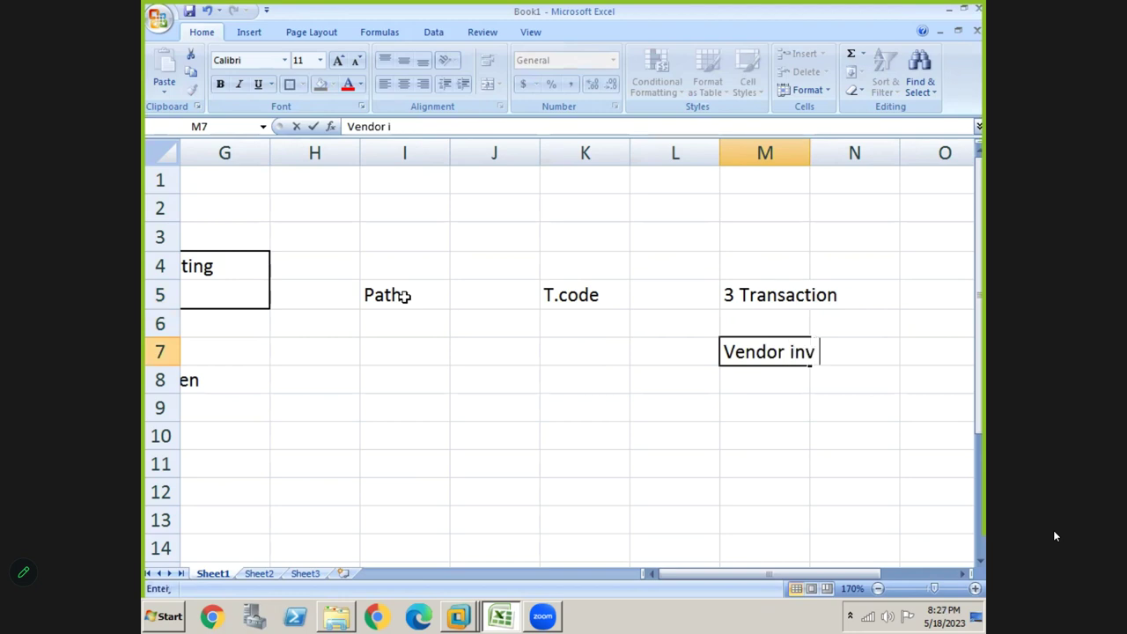
{"action": "key", "text": "Return"}
{"action": "type", "text": "venodr"}
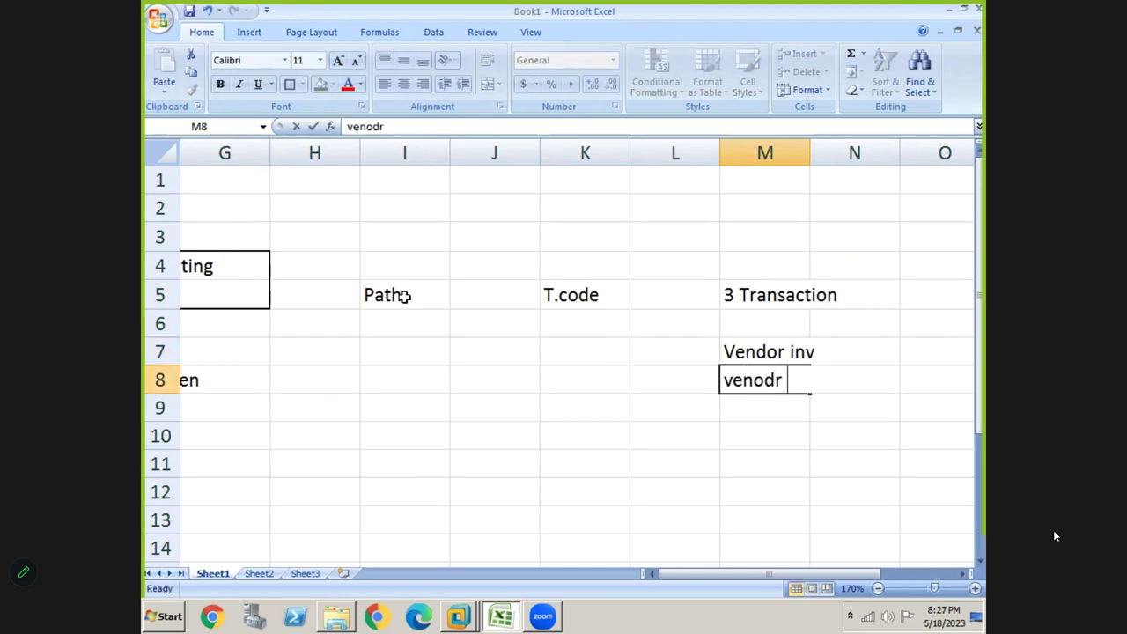
{"action": "key", "text": "BackSpace"}
{"action": "key", "text": "BackSpace"}
{"action": "key", "text": "BackSpace"}
{"action": "type", "text": "dor Payme"}
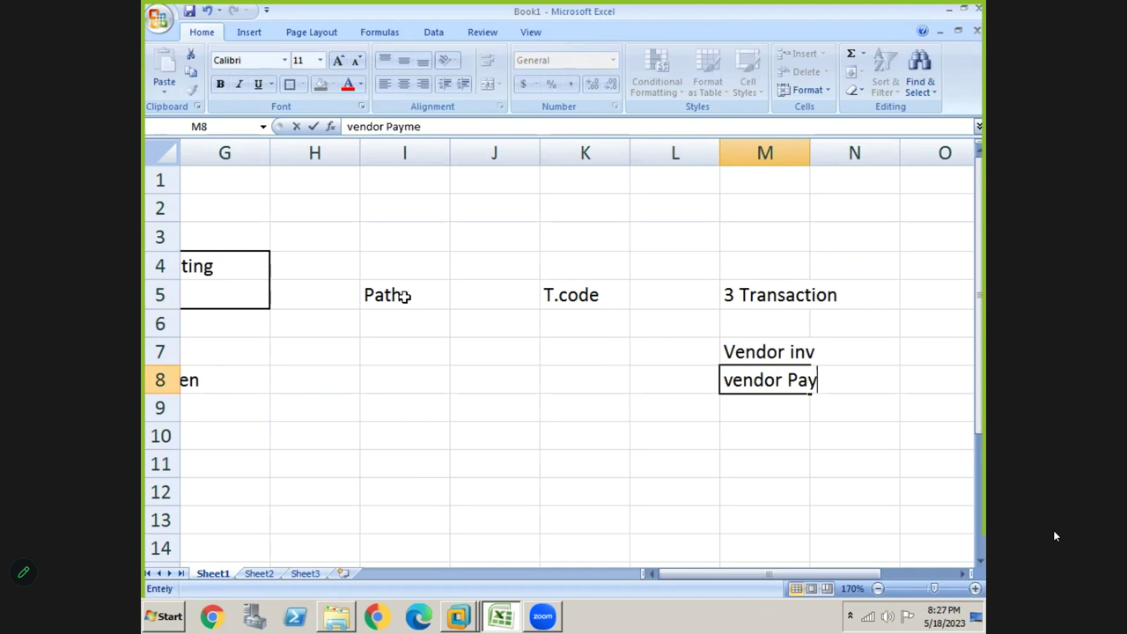
{"action": "key", "text": "Return"}
{"action": "type", "text": "Vendor"}
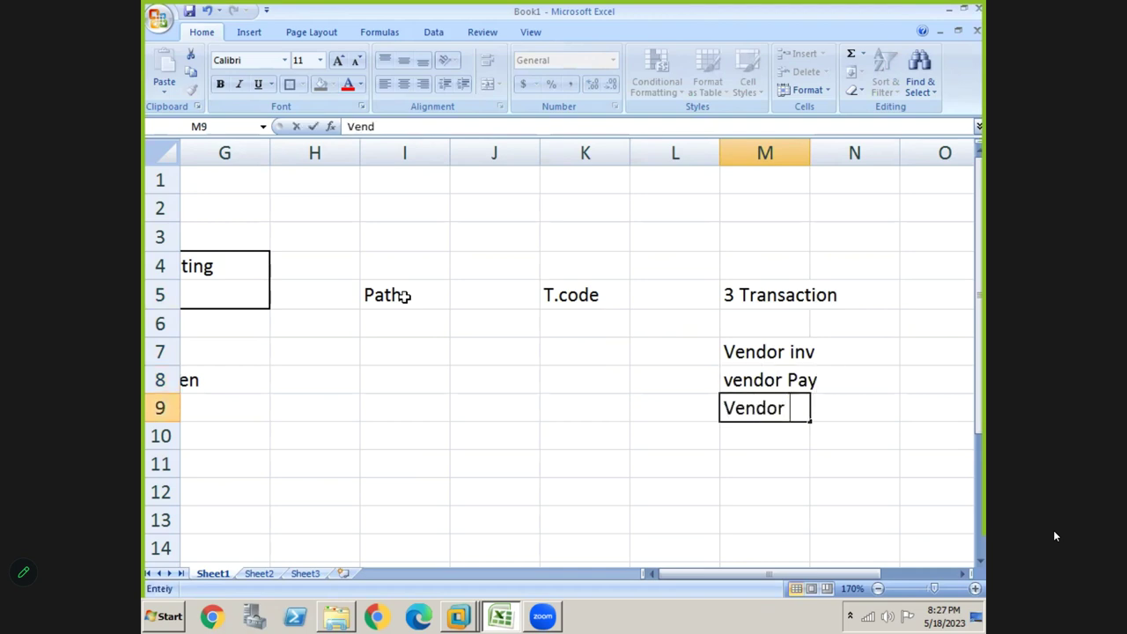
{"action": "type", "text": " Credet"}
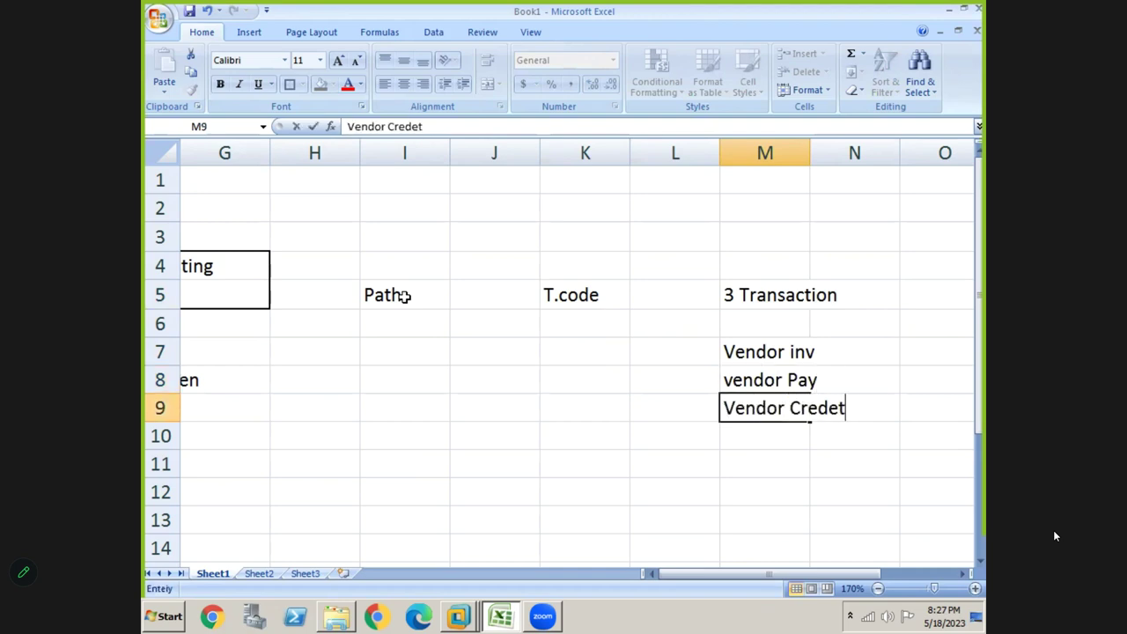
{"action": "key", "text": "BackSpace"}
{"action": "key", "text": "BackSpace"}
{"action": "key", "text": "BackSpace"}
{"action": "type", "text": "dit"}
{"action": "key", "text": "Return"}
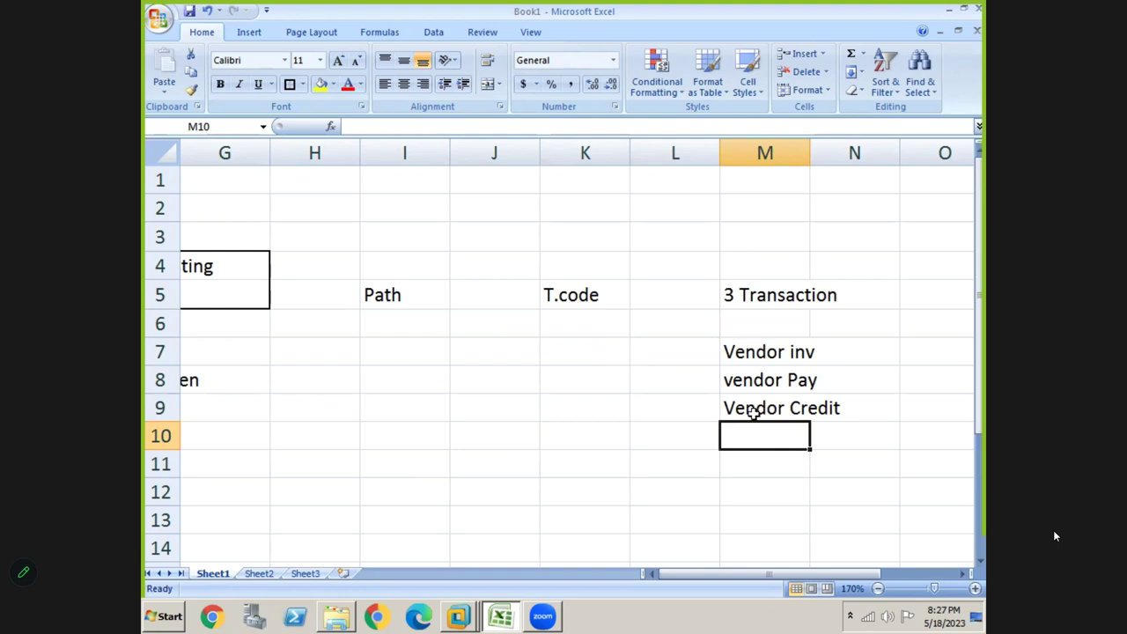
{"action": "left_click", "coordinate": [394, 320]}
{"action": "left_click", "coordinate": [560, 320]}
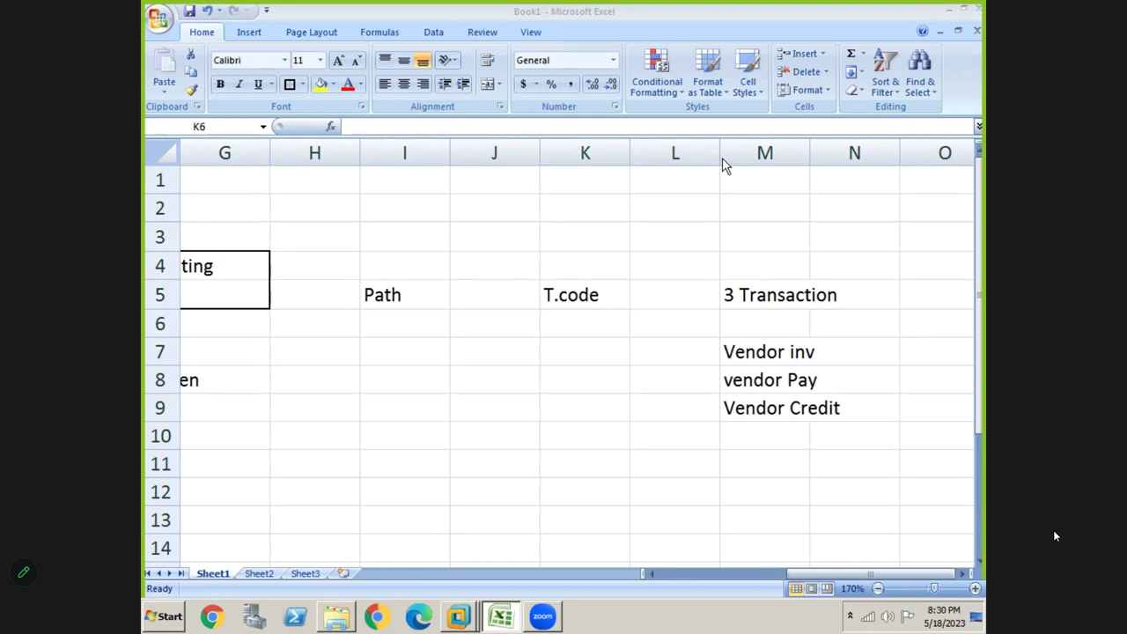
{"action": "left_click", "coordinate": [762, 386]}
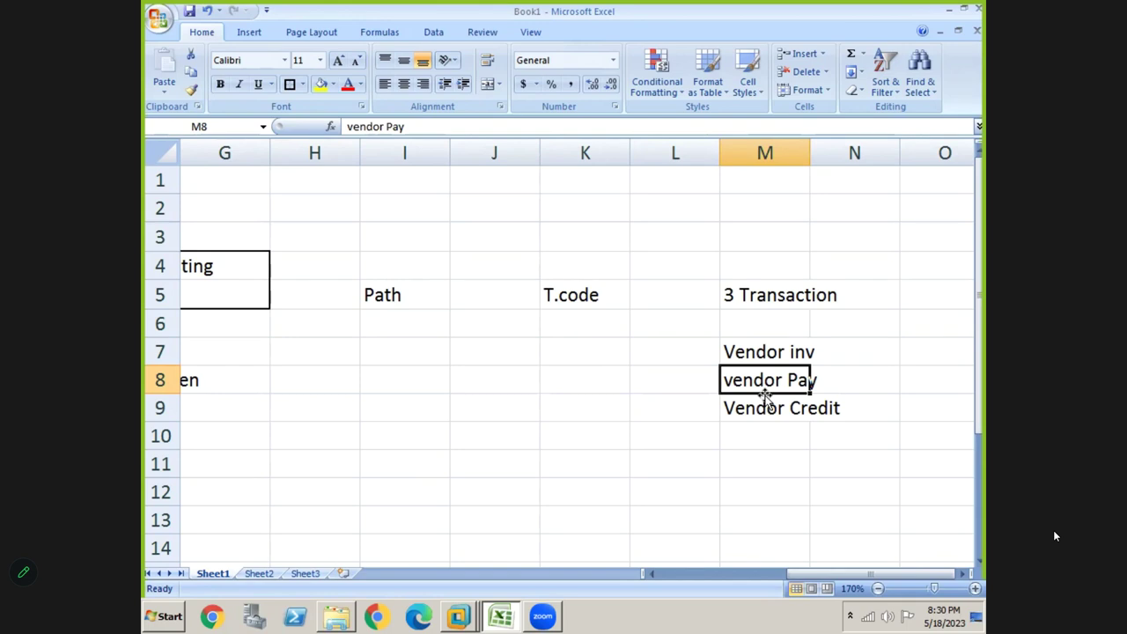
Select the vendor entries M7:N9, then switch to the SAP Easy Access window
{"action": "left_click", "coordinate": [755, 353]}
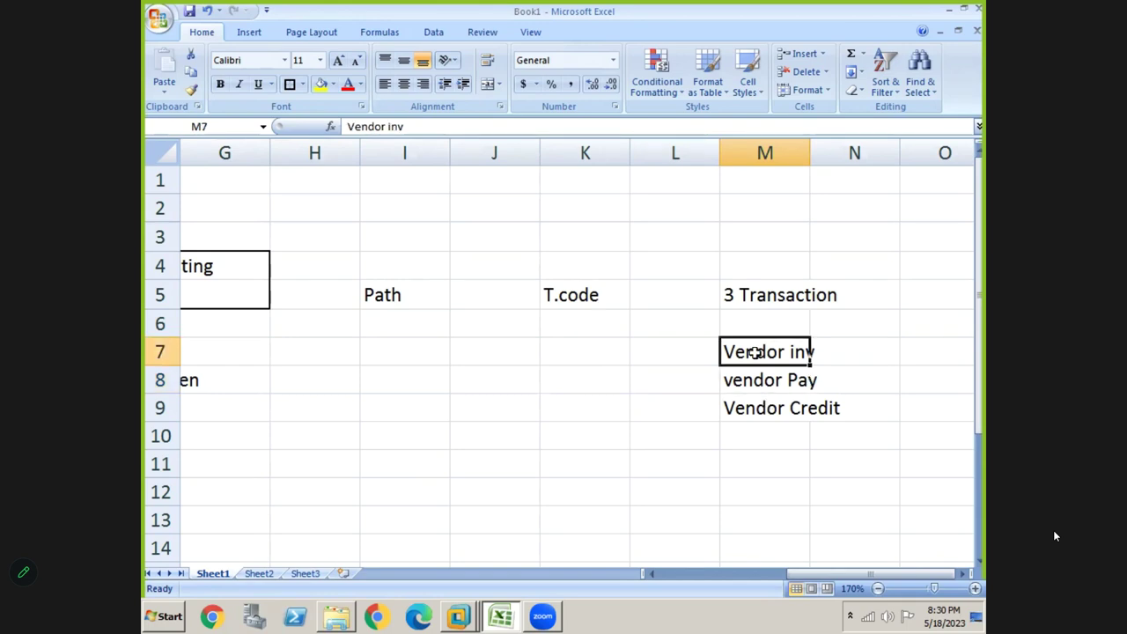
{"action": "key", "text": "shift+Down"}
{"action": "key", "text": "shift+Down"}
{"action": "key", "text": "shift+Right"}
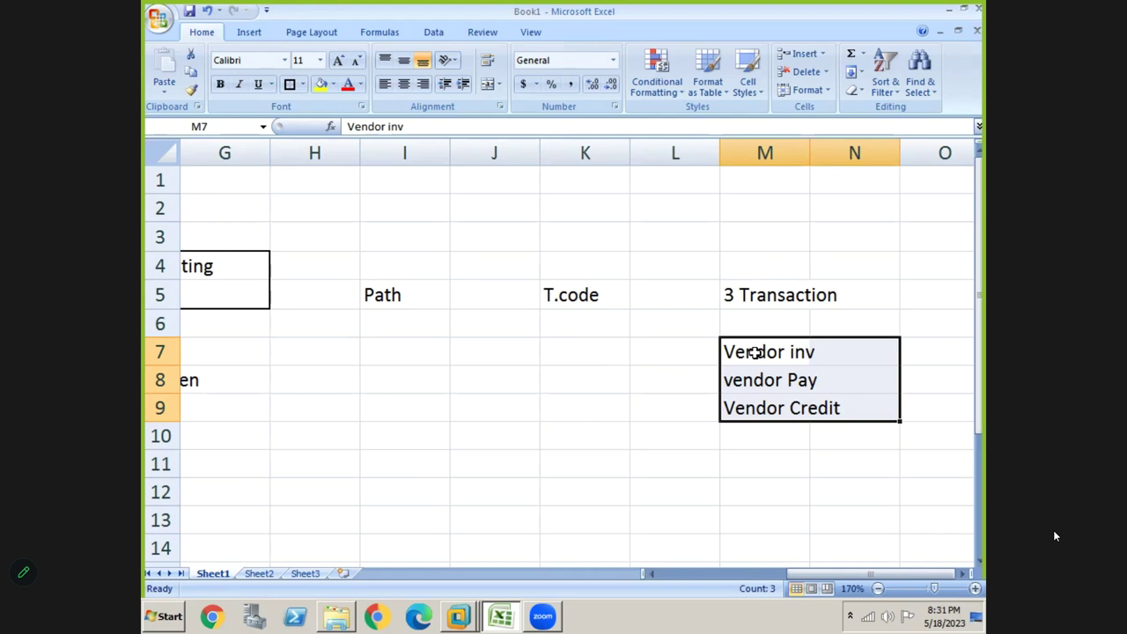
{"action": "key", "text": "alt+Tab"}
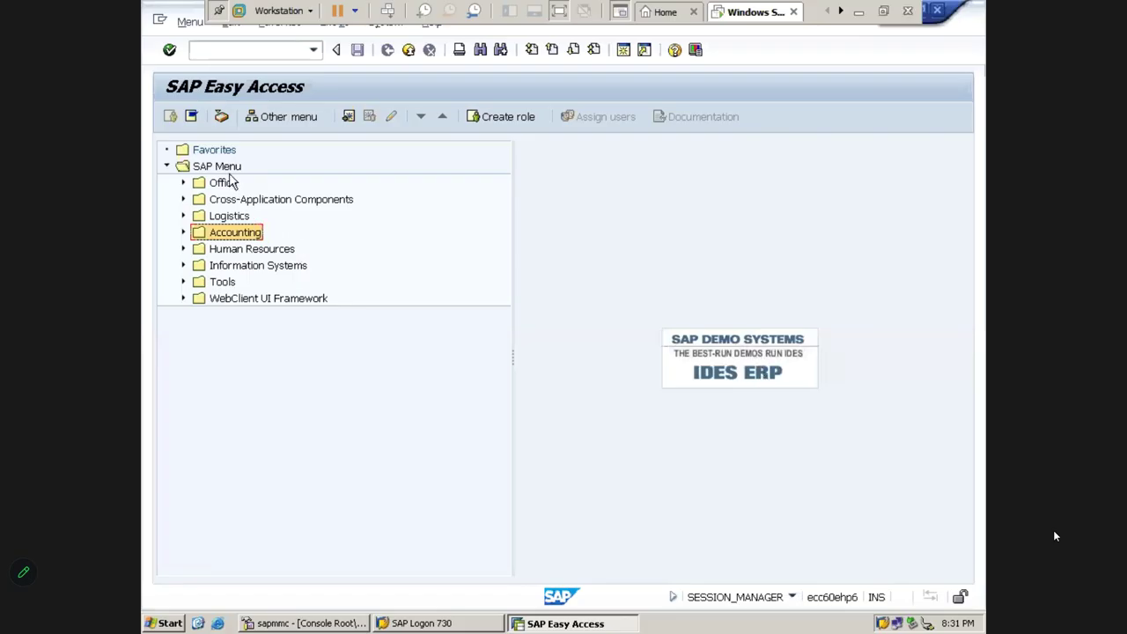
Expand SAP Menu through Accounting, Financial Accounting, Accounts Payable and Document Entry, highlighting FB60 - Invoice
{"action": "left_click", "coordinate": [198, 153]}
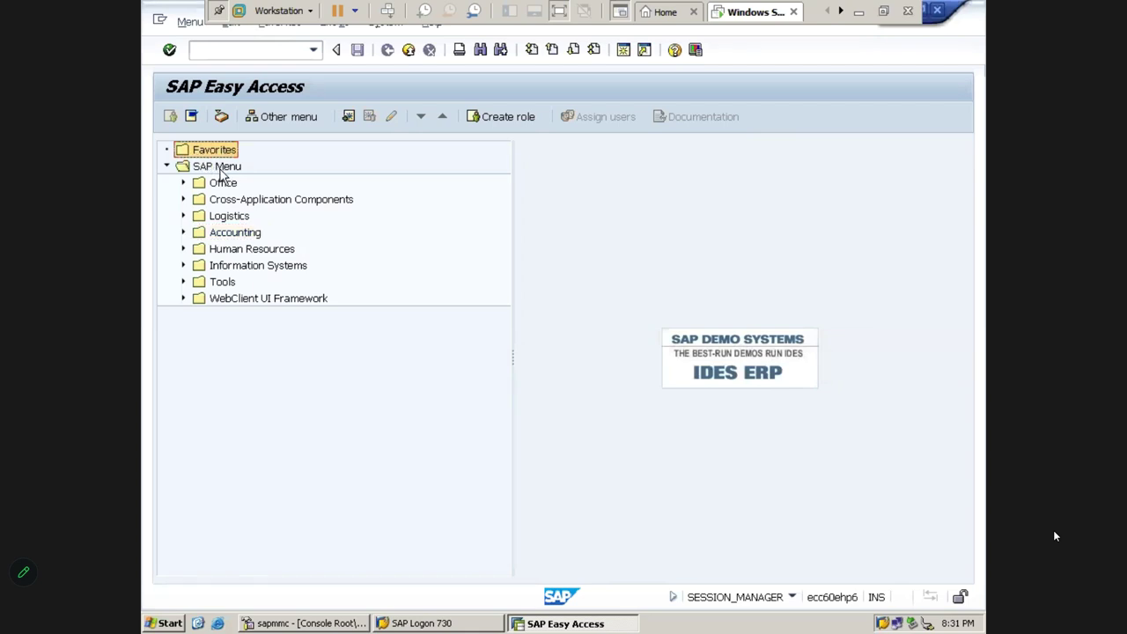
{"action": "left_click", "coordinate": [221, 172]}
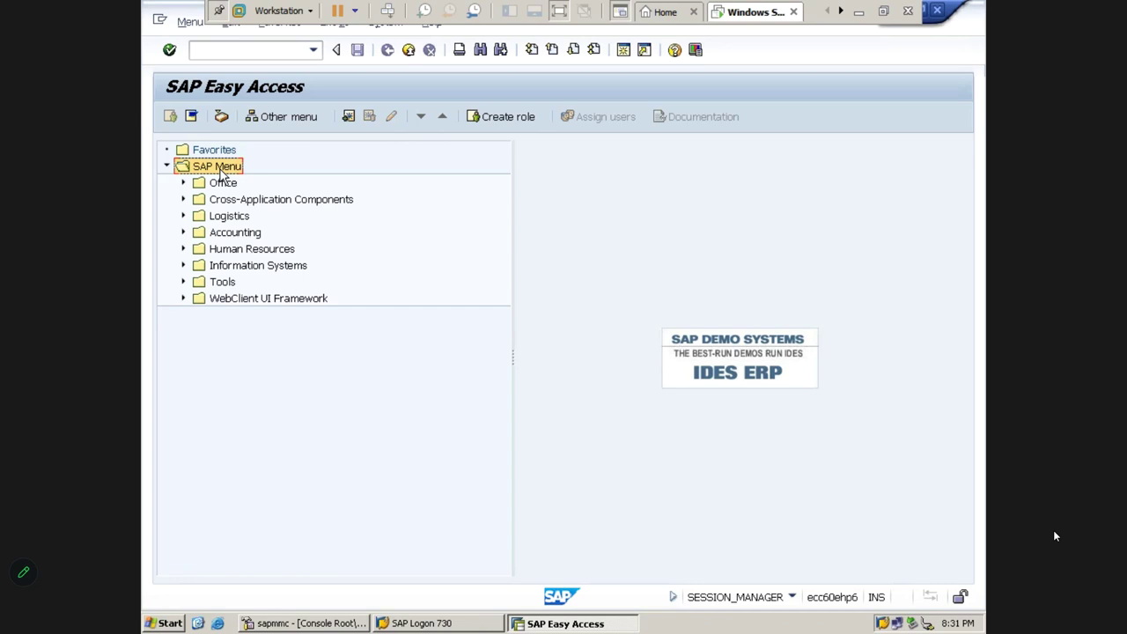
{"action": "key", "text": "Down"}
{"action": "key", "text": "Down"}
{"action": "key", "text": "Down"}
{"action": "key", "text": "Down"}
{"action": "key", "text": "Right"}
{"action": "key", "text": "Down"}
{"action": "key", "text": "Down"}
{"action": "key", "text": "Up"}
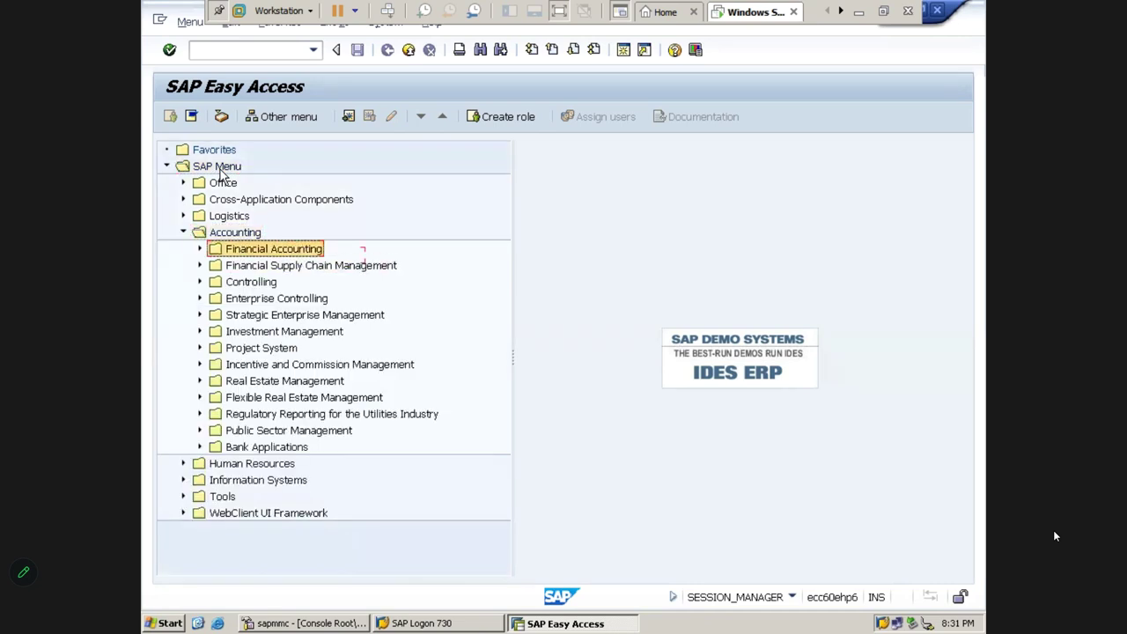
{"action": "key", "text": "Right"}
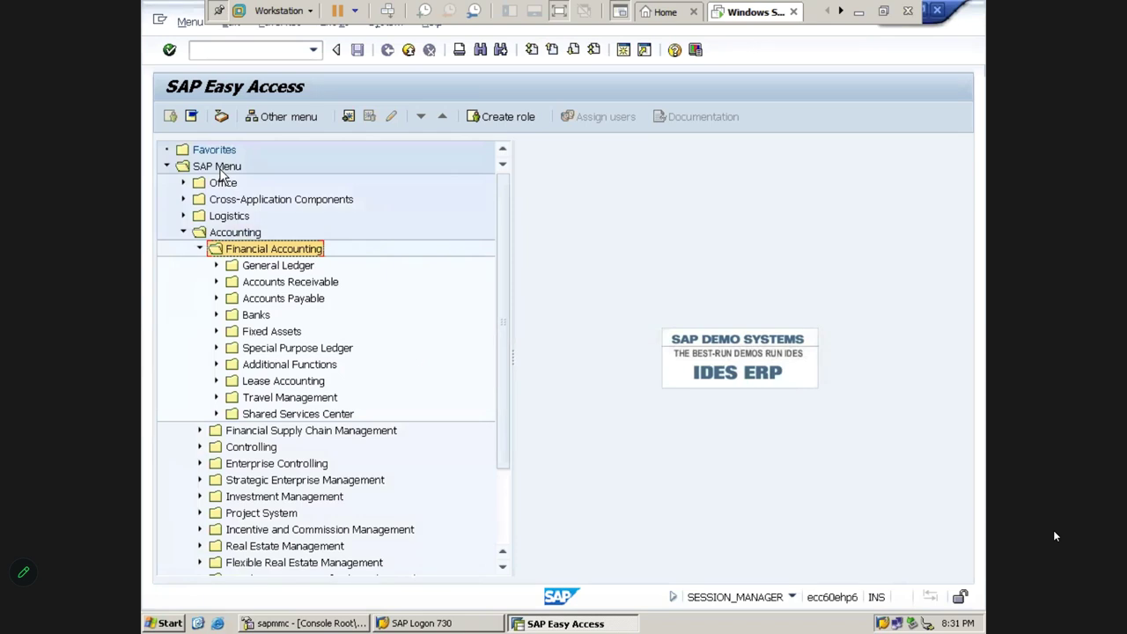
{"action": "key", "text": "Down"}
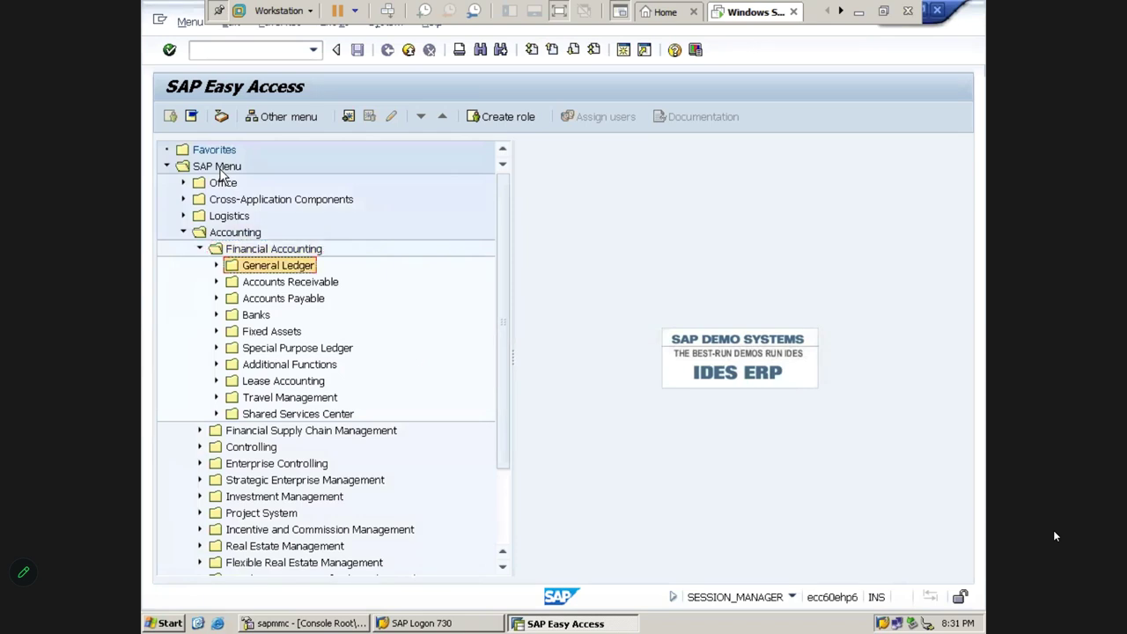
{"action": "key", "text": "Down"}
{"action": "key", "text": "Down"}
{"action": "key", "text": "Right"}
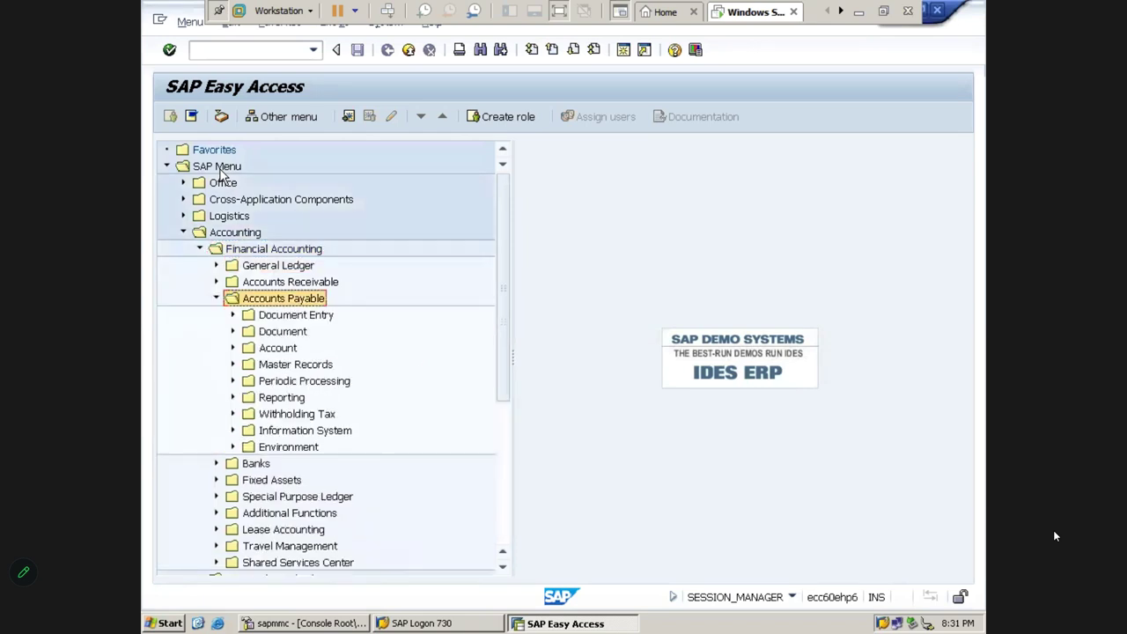
{"action": "key", "text": "Down"}
{"action": "key", "text": "Right"}
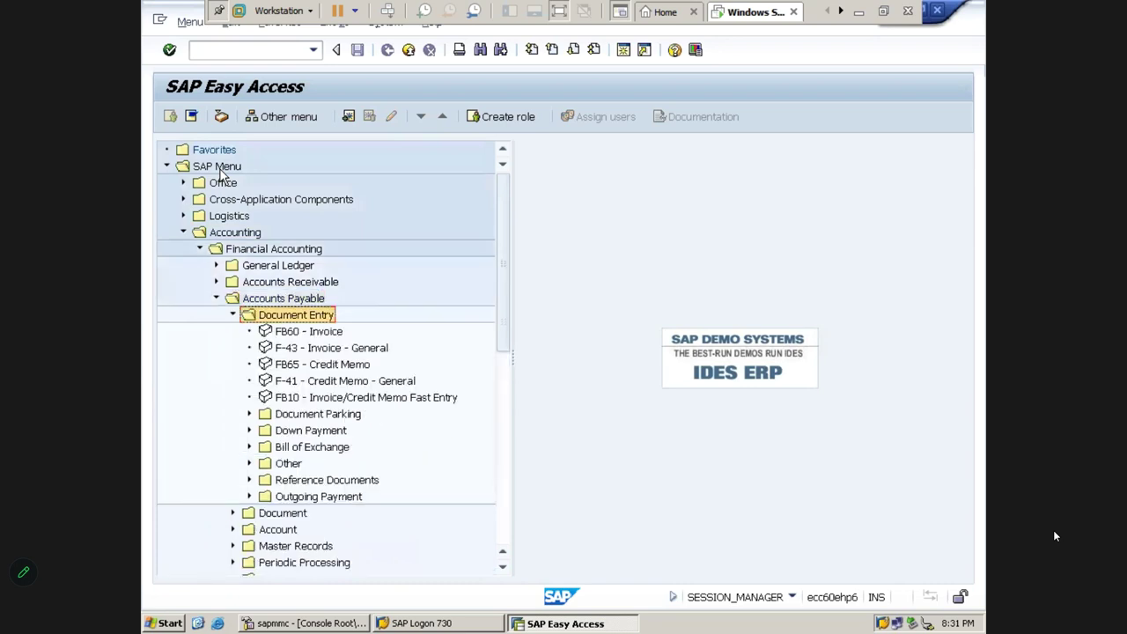
{"action": "key", "text": "Down"}
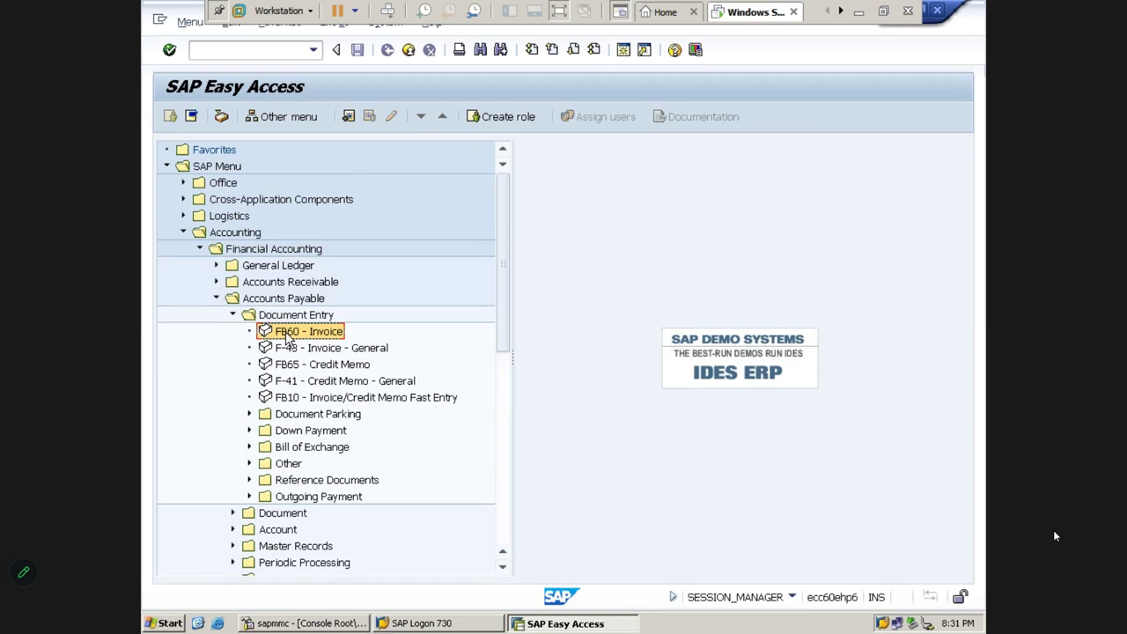
Add FB60 - Invoice to Favorites, then expand Outgoing Payment and select F-53 - Post
{"action": "left_click_drag", "start_coordinate": [286, 339], "coordinate": [203, 157]}
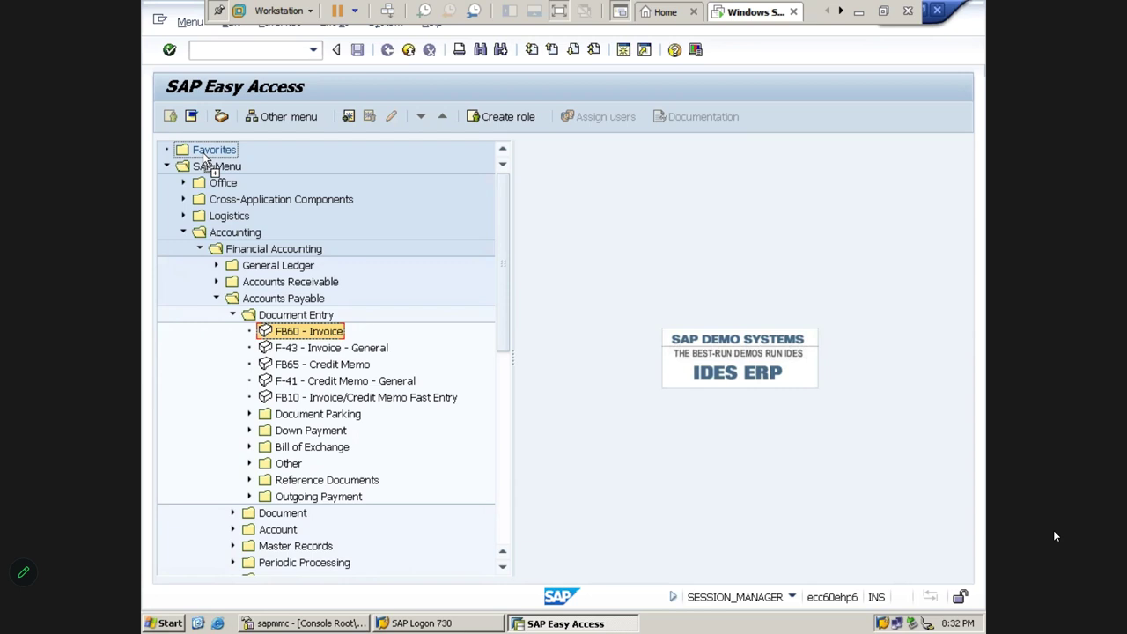
{"action": "left_click_drag", "start_coordinate": [203, 157], "coordinate": [204, 157]}
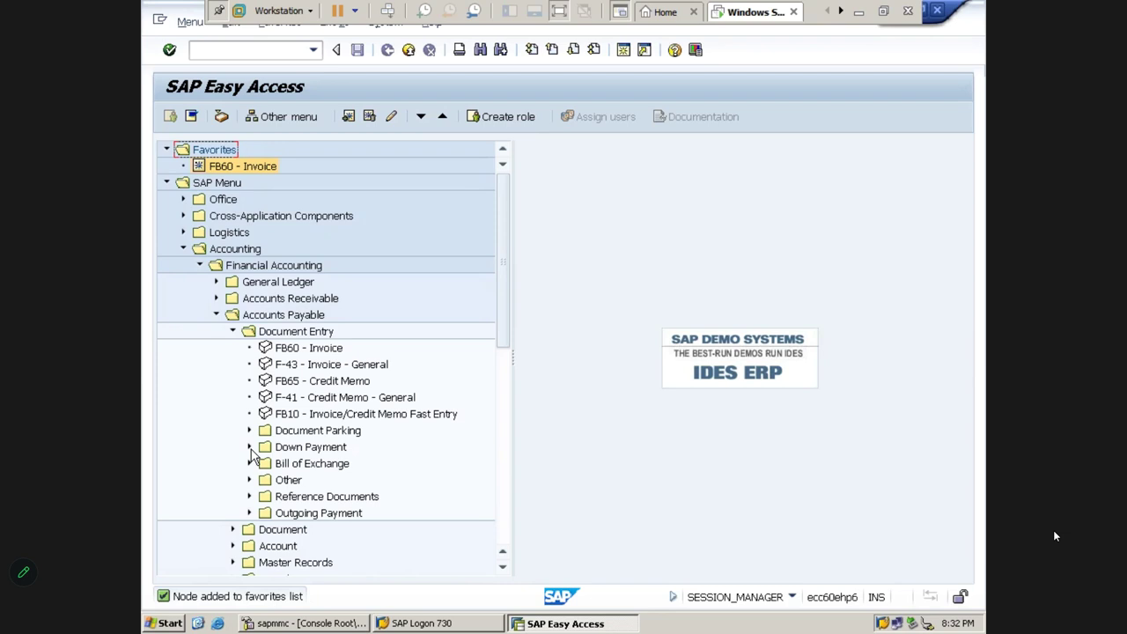
{"action": "left_click", "coordinate": [250, 514]}
{"action": "left_click", "coordinate": [313, 531]}
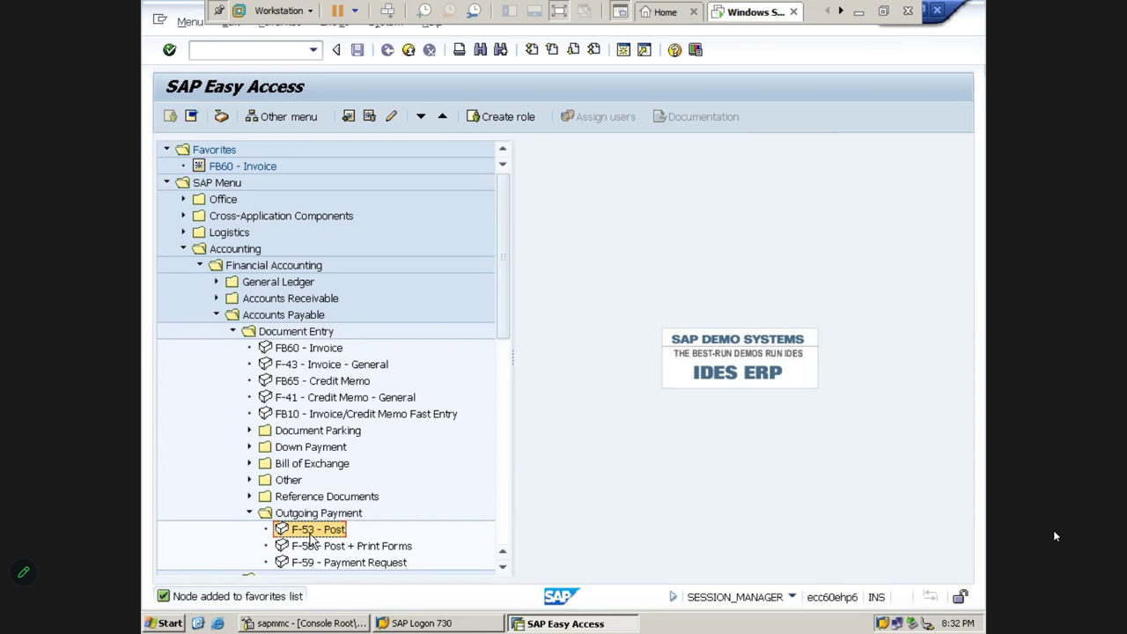
Drag F-53 - Post into Favorites and fold the SAP Menu back to its top-level folders
{"action": "left_click_drag", "start_coordinate": [310, 539], "coordinate": [205, 156]}
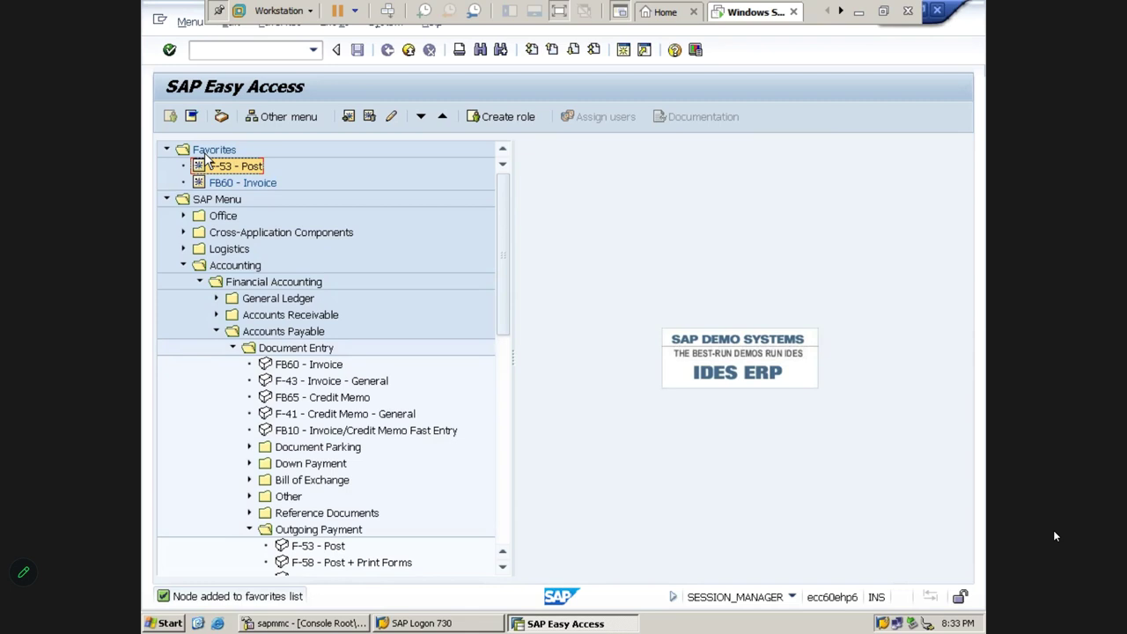
{"action": "left_click", "coordinate": [302, 546]}
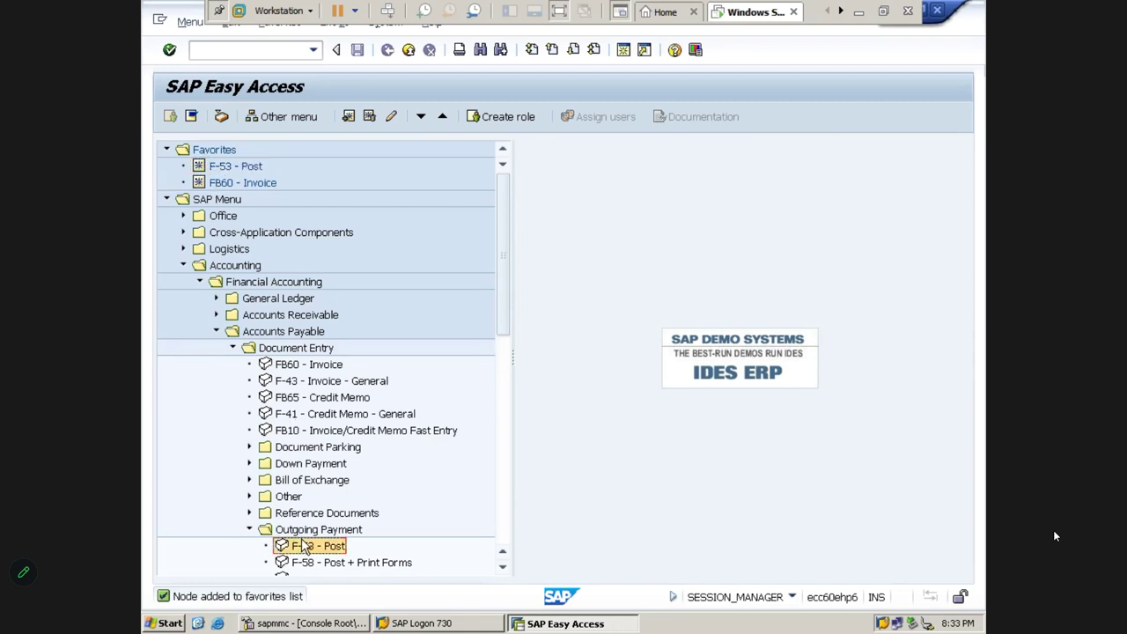
{"action": "key", "text": "Left"}
{"action": "key", "text": "Left"}
{"action": "key", "text": "Up"}
{"action": "key", "text": "Up"}
{"action": "key", "text": "Up"}
{"action": "key", "text": "Up"}
{"action": "key", "text": "Up"}
{"action": "key", "text": "Up"}
{"action": "key", "text": "Up"}
{"action": "key", "text": "Up"}
{"action": "key", "text": "Up"}
{"action": "key", "text": "Up"}
{"action": "key", "text": "Up"}
{"action": "key", "text": "Left"}
{"action": "key", "text": "Left"}
{"action": "key", "text": "Left"}
{"action": "key", "text": "Up"}
{"action": "key", "text": "Up"}
{"action": "key", "text": "Up"}
{"action": "key", "text": "Left"}
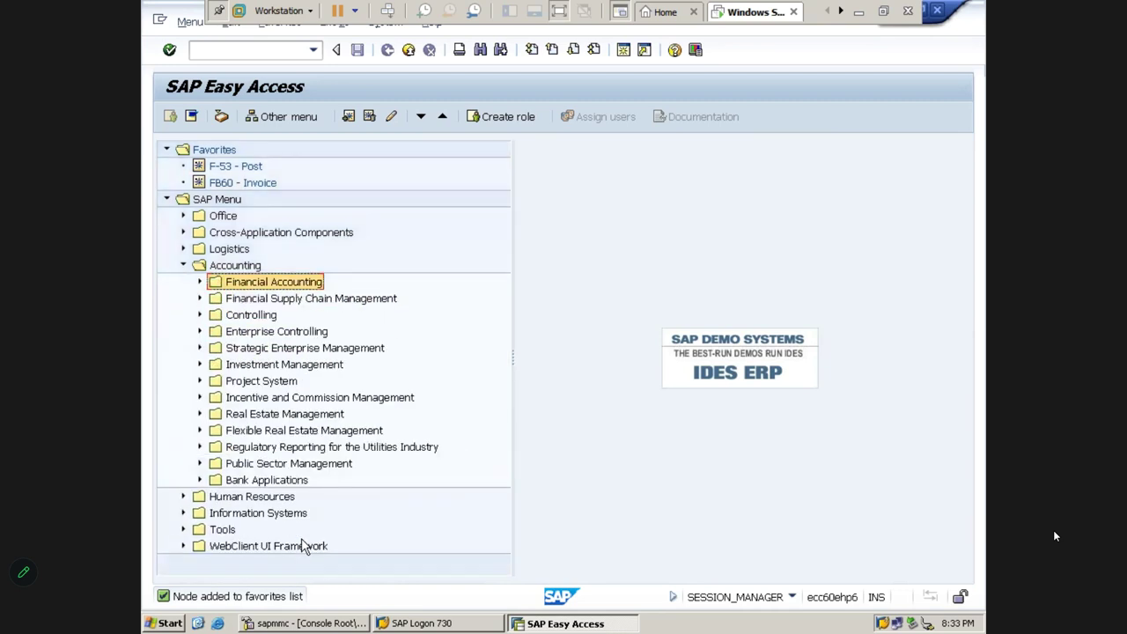
{"action": "key", "text": "Left"}
{"action": "key", "text": "Left"}
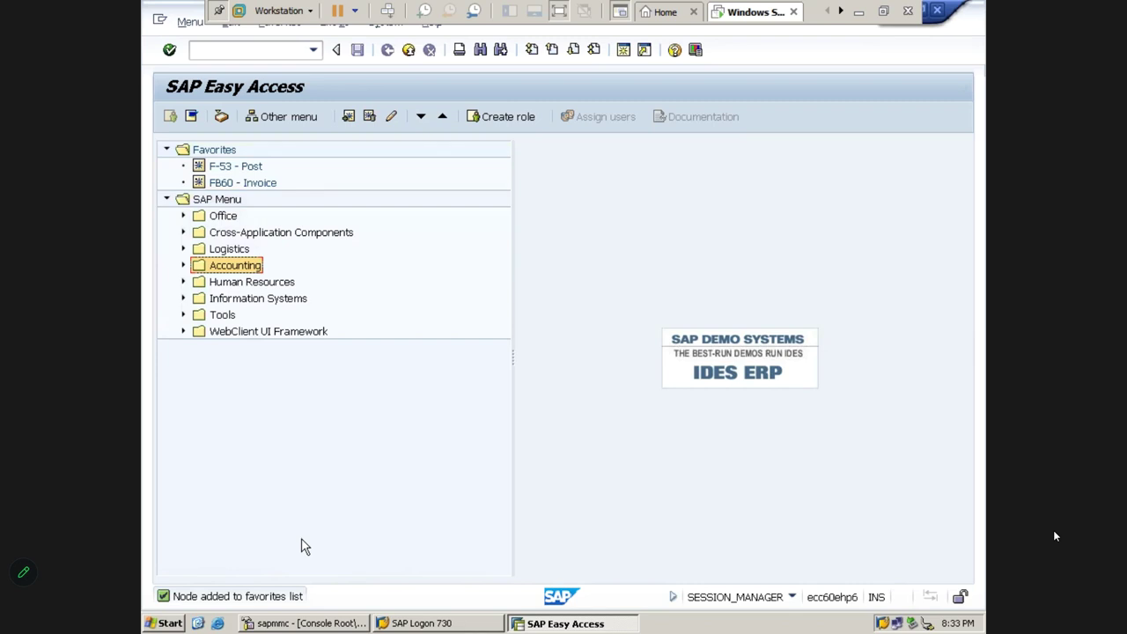
{"action": "left_click", "coordinate": [215, 157]}
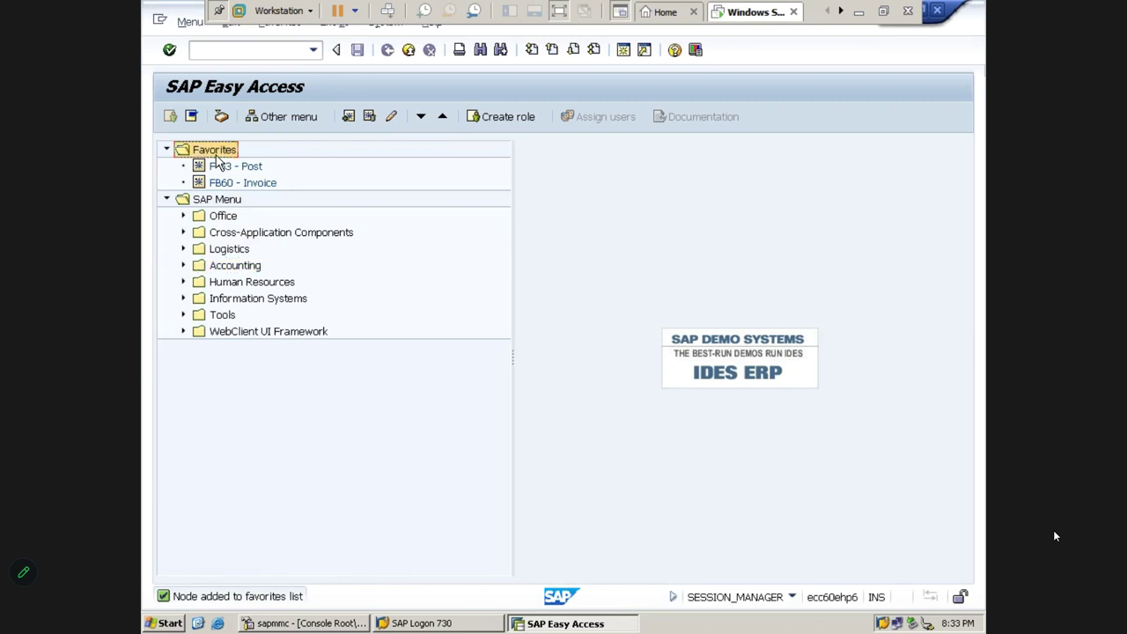
Insert transaction FB65 into the Favorites folder by its transaction code
{"action": "right_click", "coordinate": [215, 157]}
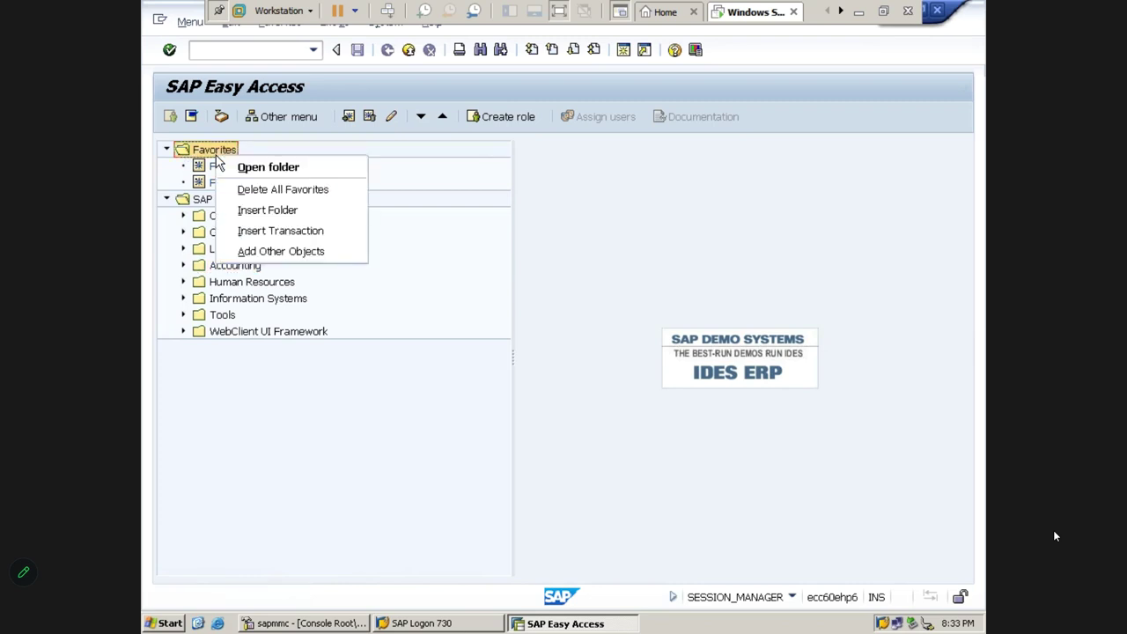
{"action": "left_click", "coordinate": [280, 236]}
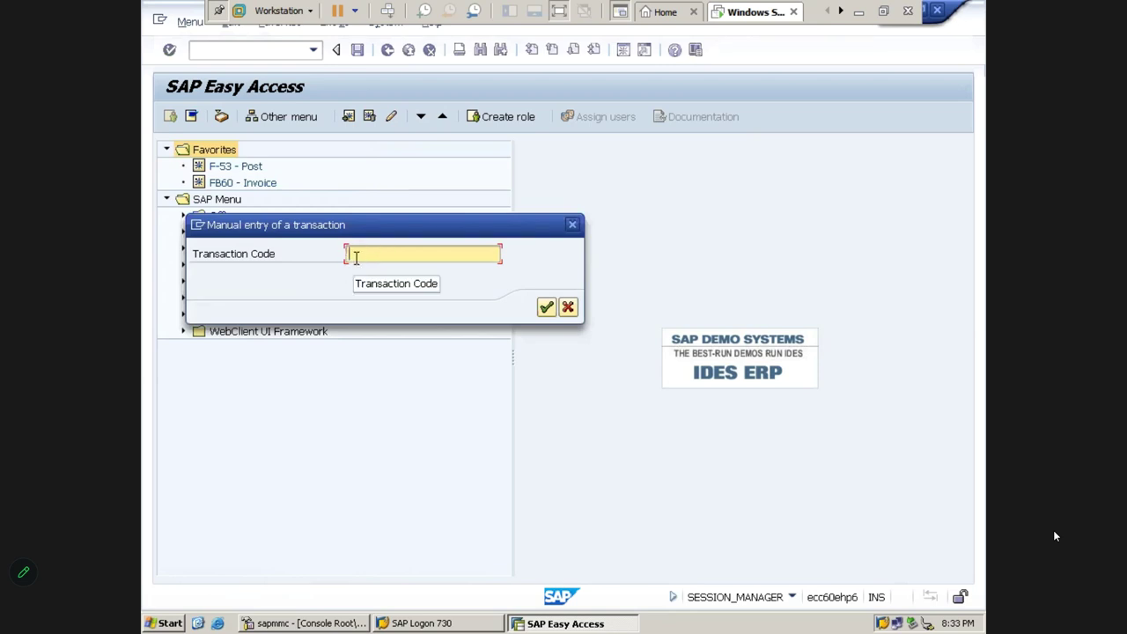
{"action": "type", "text": "FB65"}
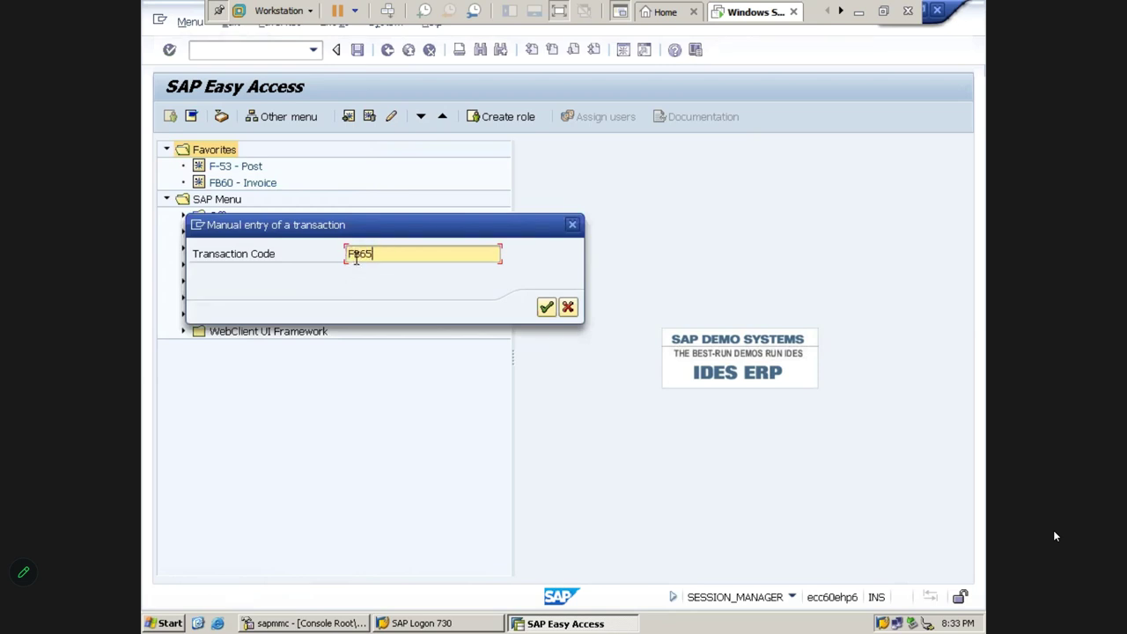
{"action": "double_click", "coordinate": [383, 255]}
{"action": "left_click", "coordinate": [388, 256]}
{"action": "key", "text": "Return"}
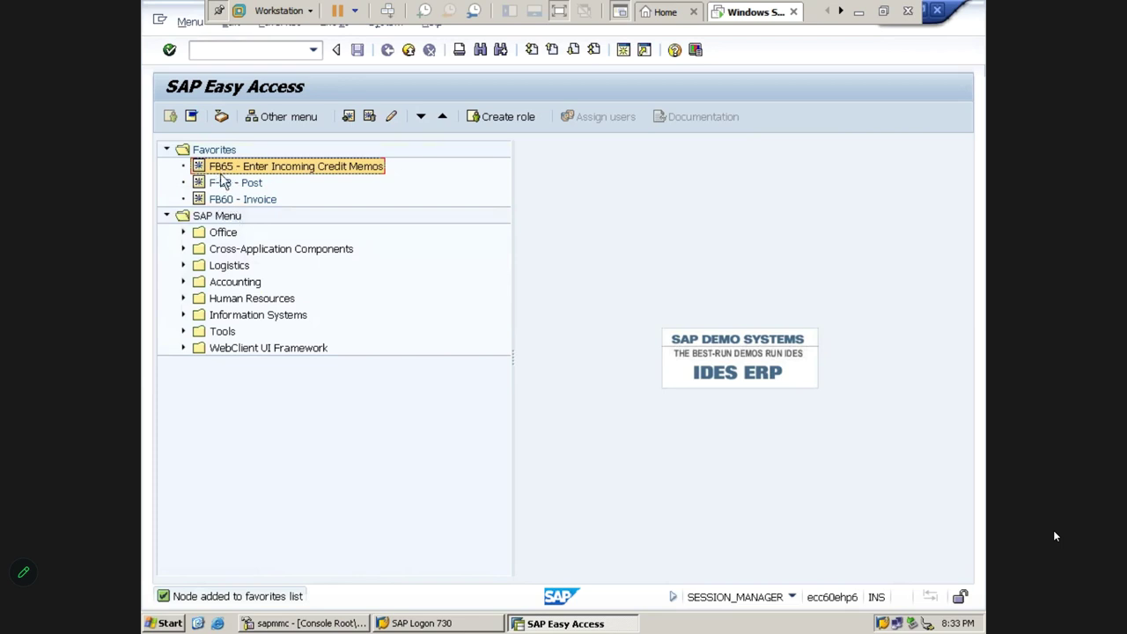
{"action": "left_click", "coordinate": [232, 185]}
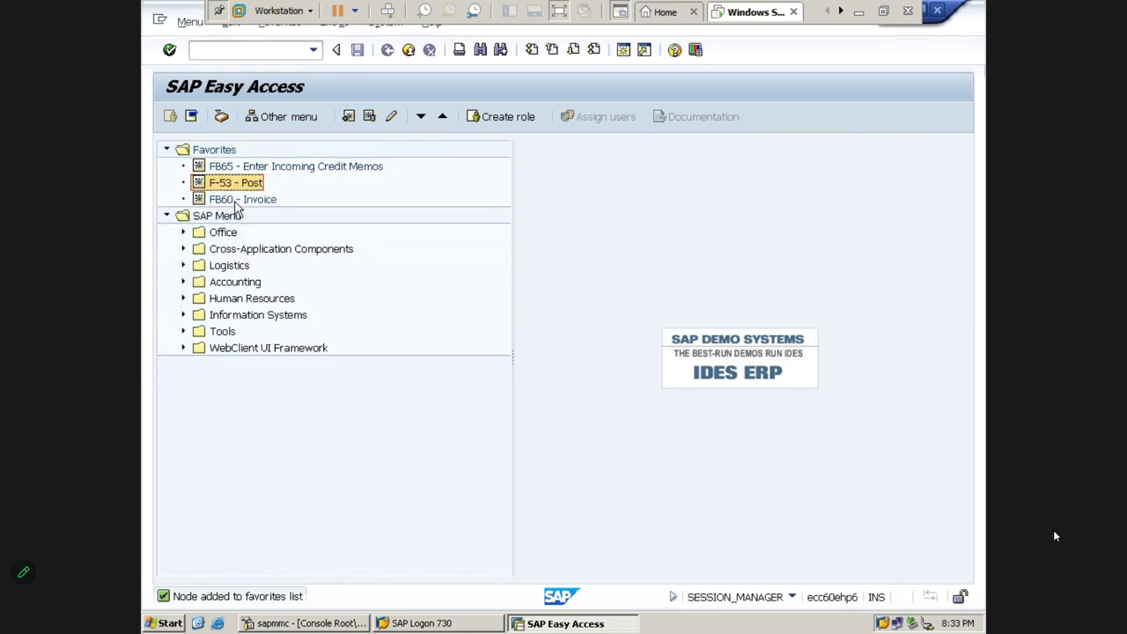
{"action": "left_click", "coordinate": [236, 201]}
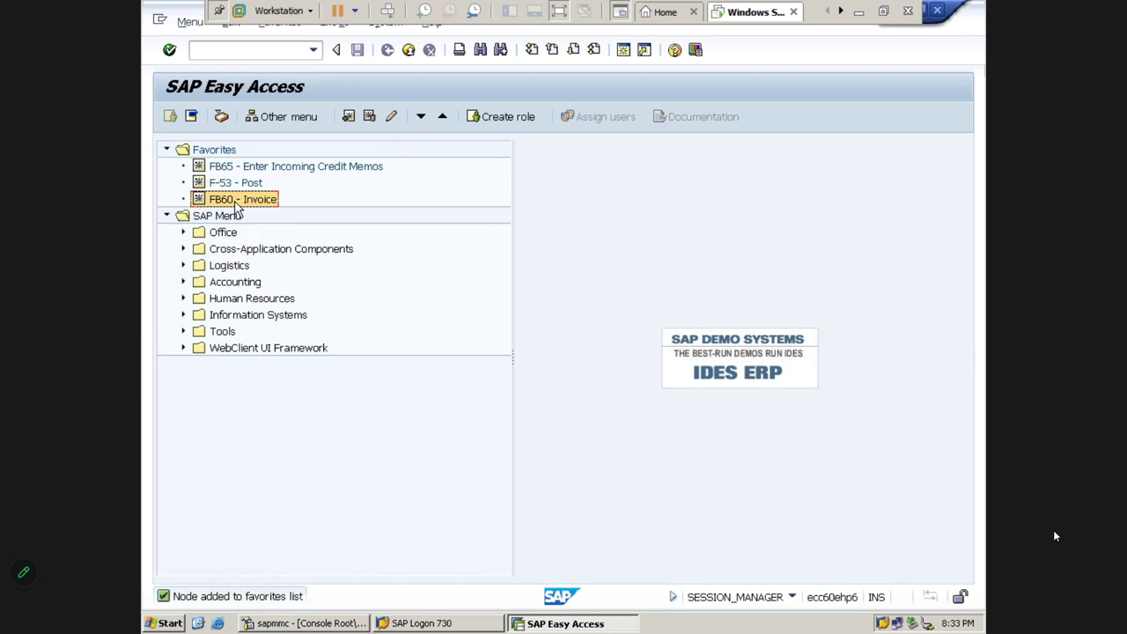
{"action": "key", "text": "Down"}
{"action": "key", "text": "Down"}
{"action": "key", "text": "Down"}
{"action": "key", "text": "Down"}
{"action": "key", "text": "Down"}
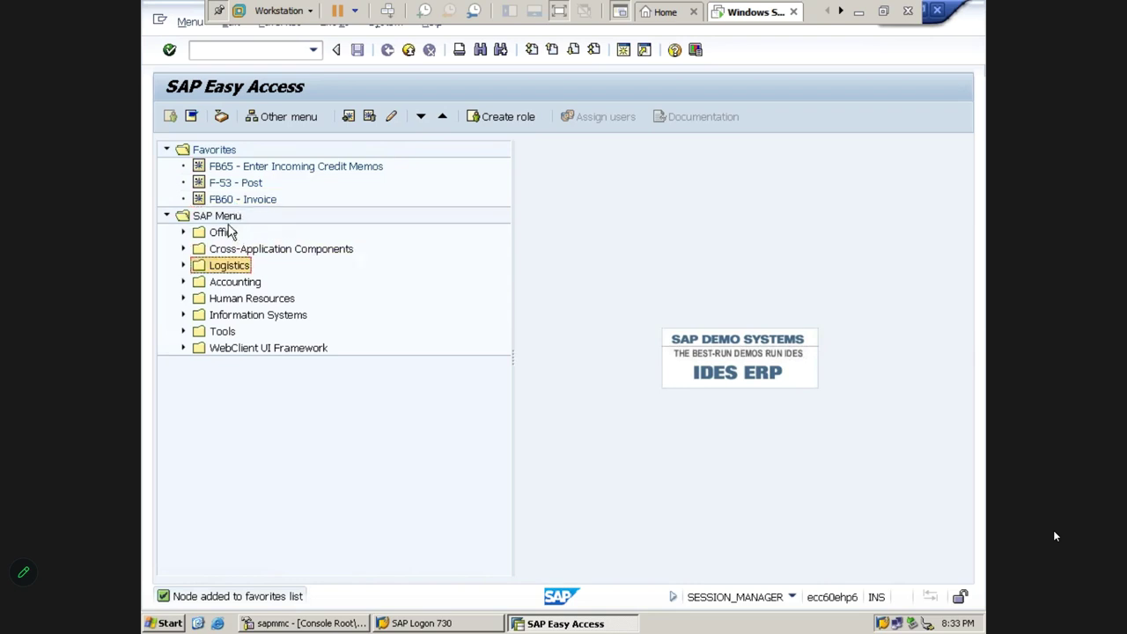
{"action": "key", "text": "Down"}
{"action": "left_click", "coordinate": [234, 50]}
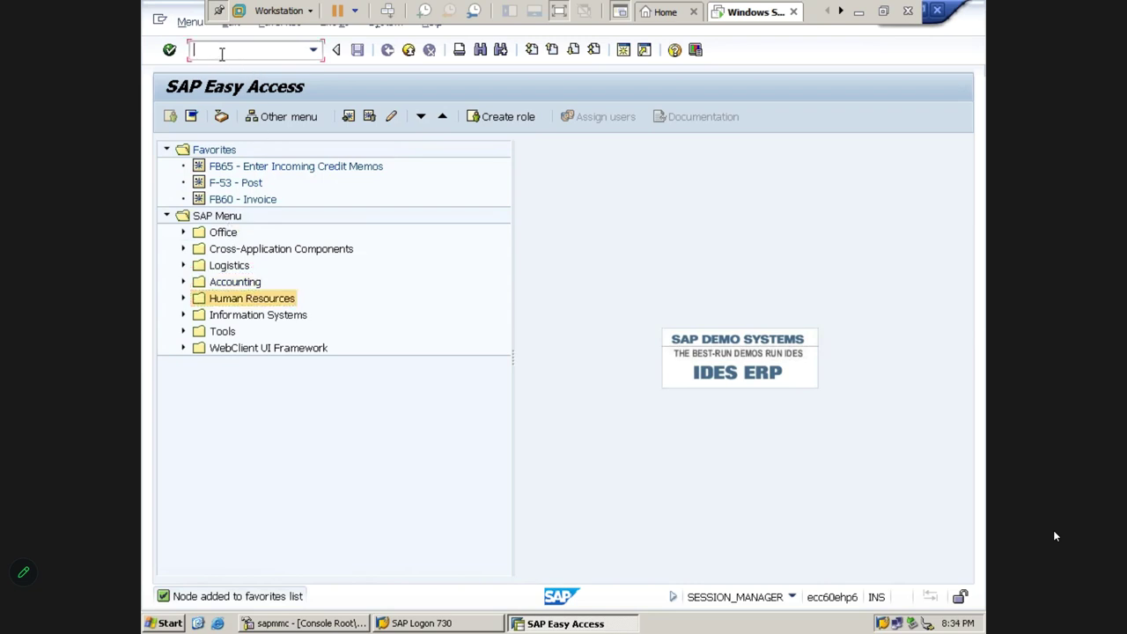
{"action": "left_click", "coordinate": [226, 202]}
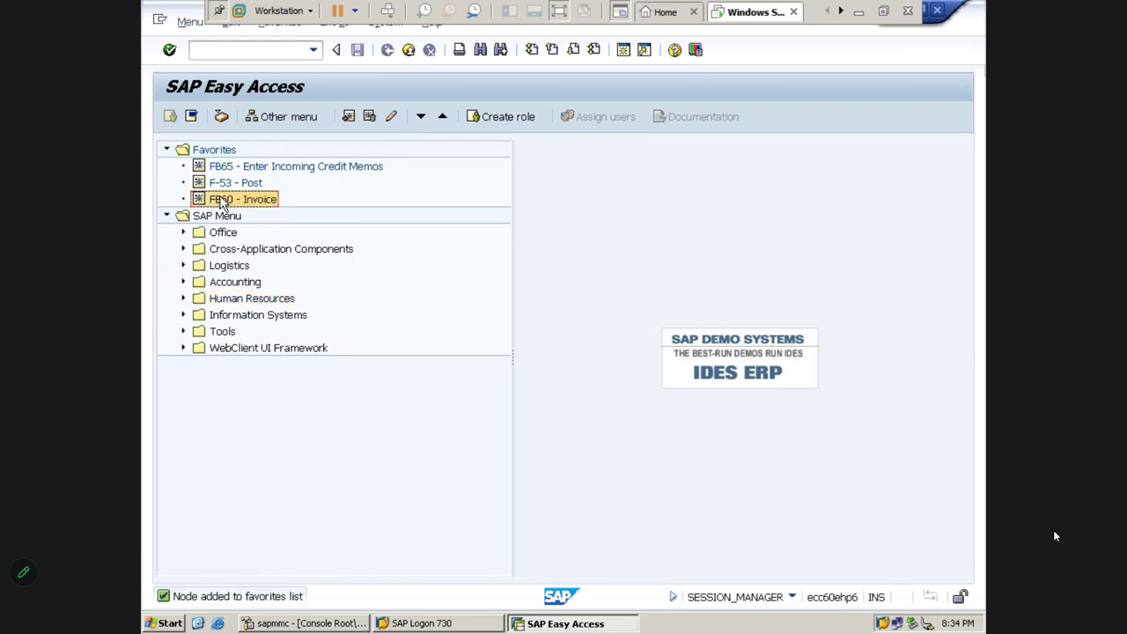
{"action": "double_click", "coordinate": [228, 206]}
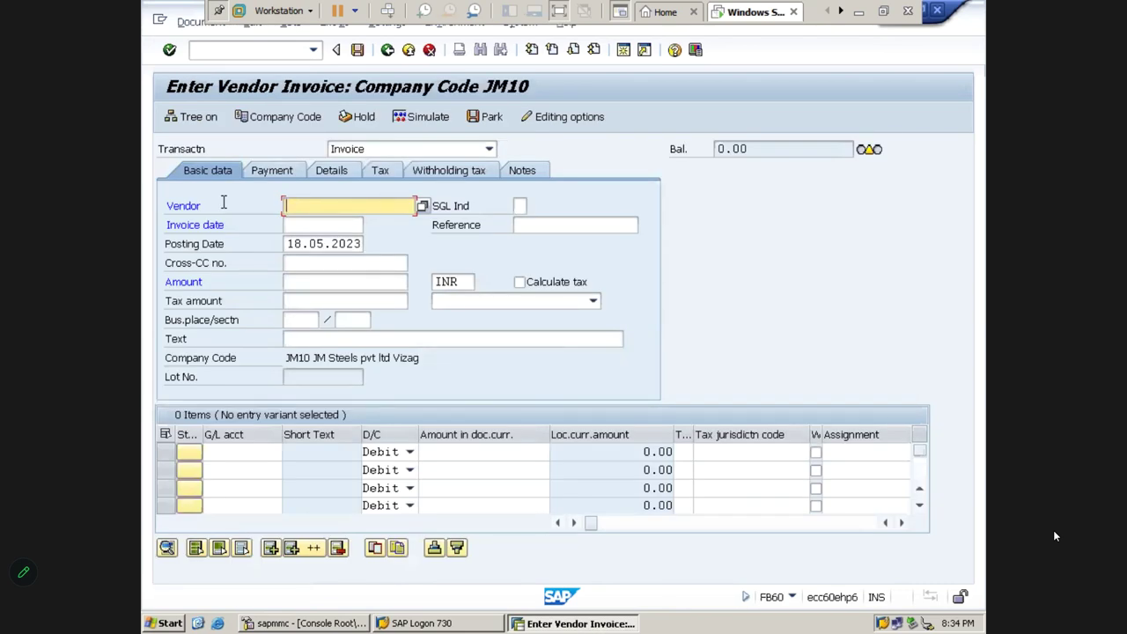
{"action": "left_click", "coordinate": [429, 49]}
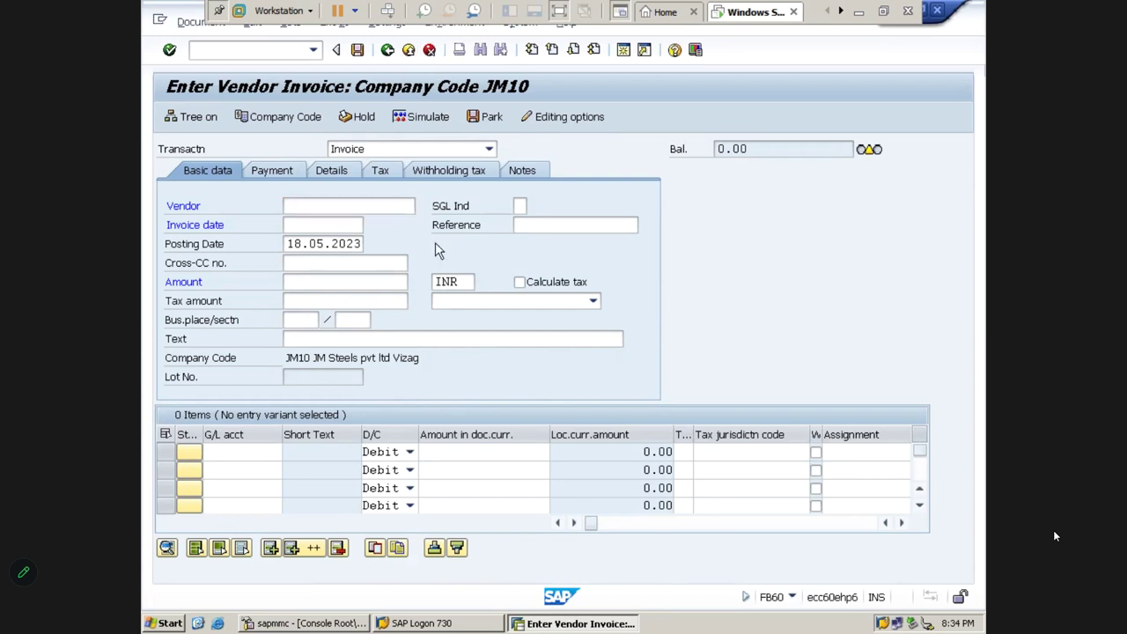
{"action": "left_click", "coordinate": [441, 368]}
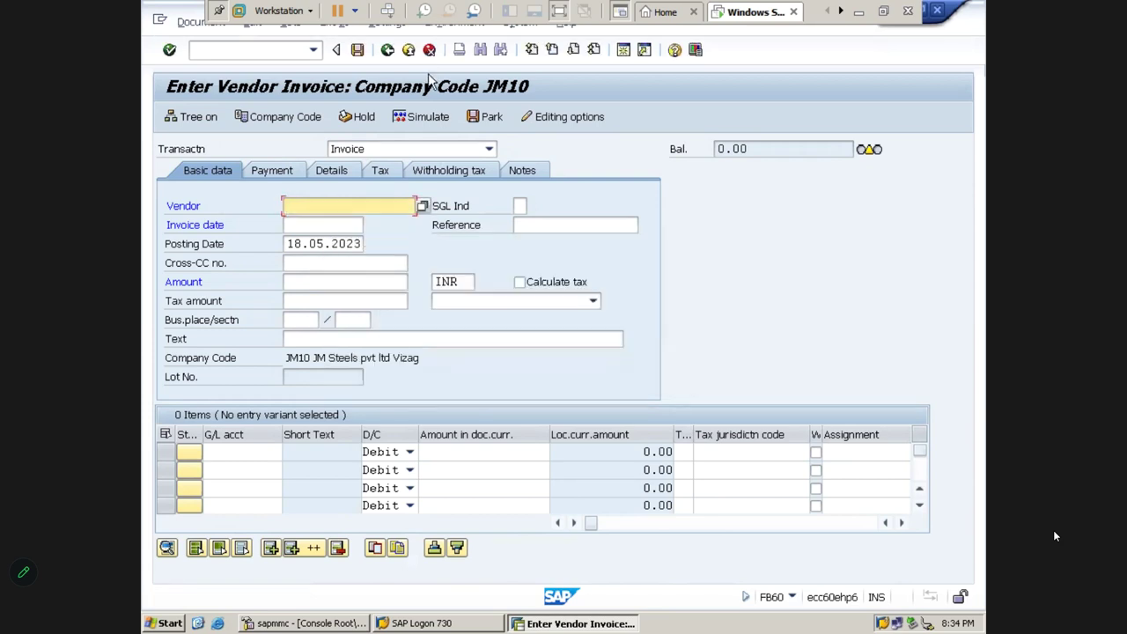
{"action": "left_click", "coordinate": [411, 51]}
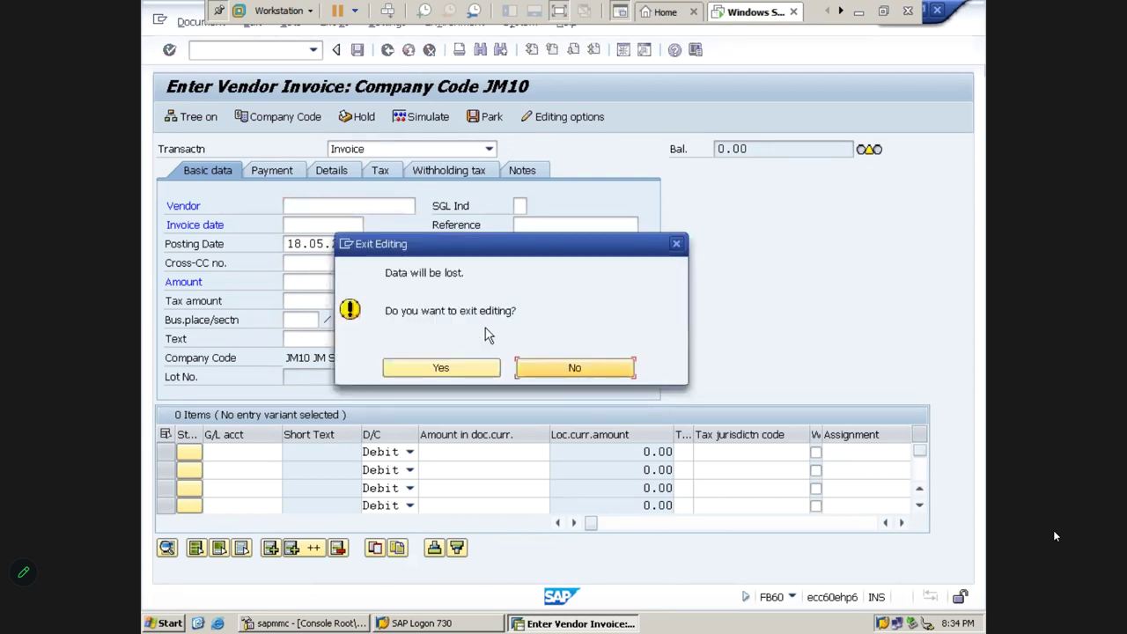
{"action": "left_click", "coordinate": [440, 368]}
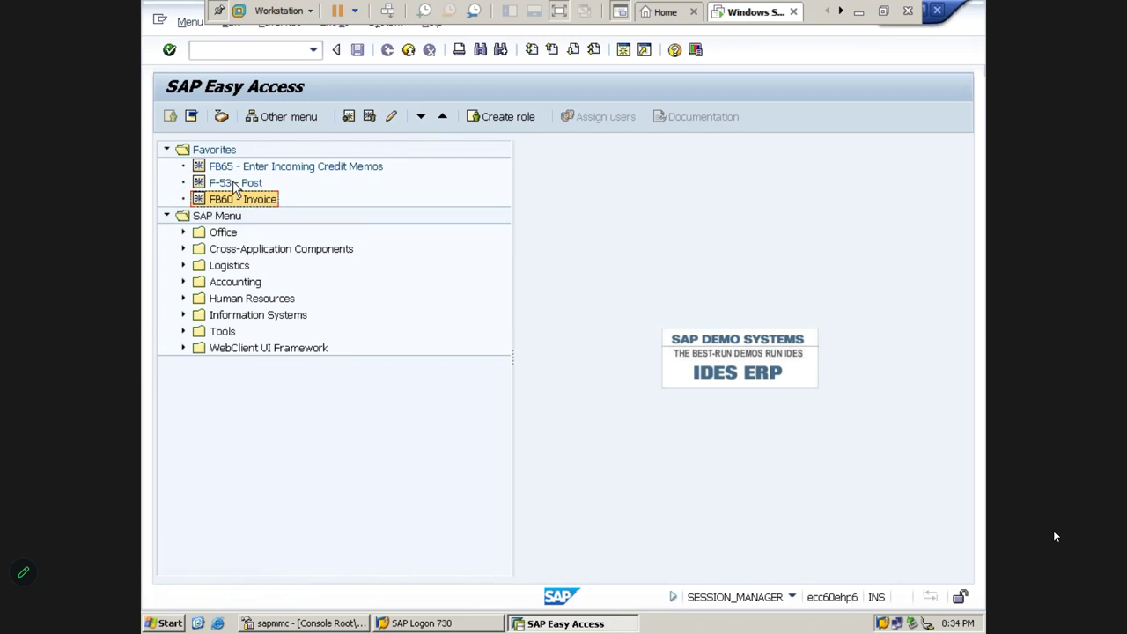
Launch F-53 Post Outgoing Payments from Favorites, then log off and close SAP Logon
{"action": "double_click", "coordinate": [231, 183]}
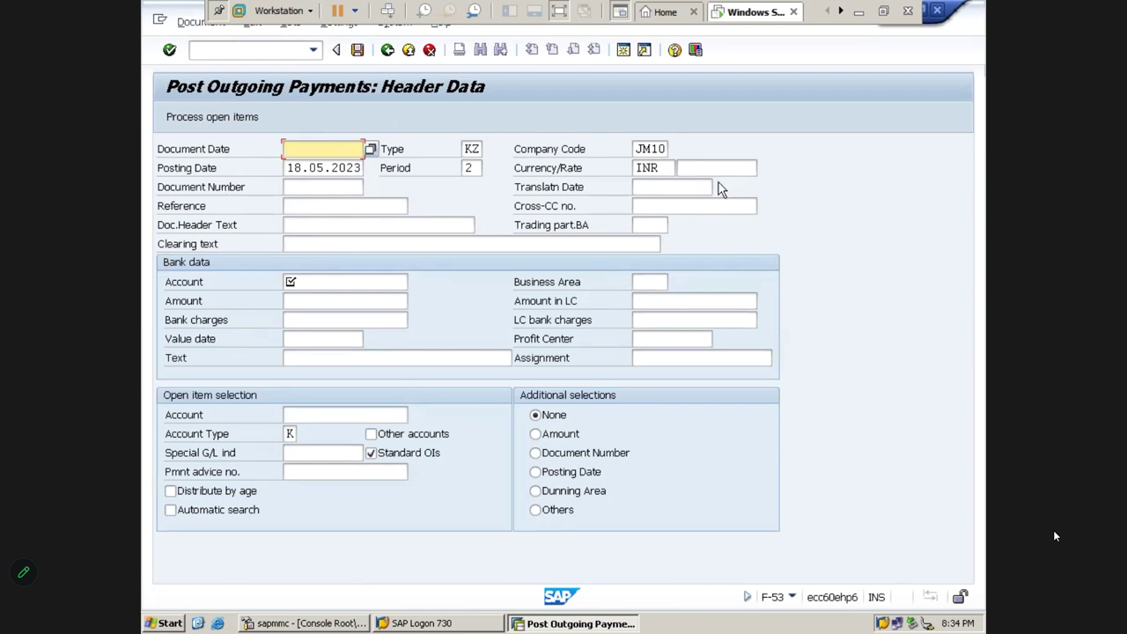
{"action": "left_click", "coordinate": [939, 13]}
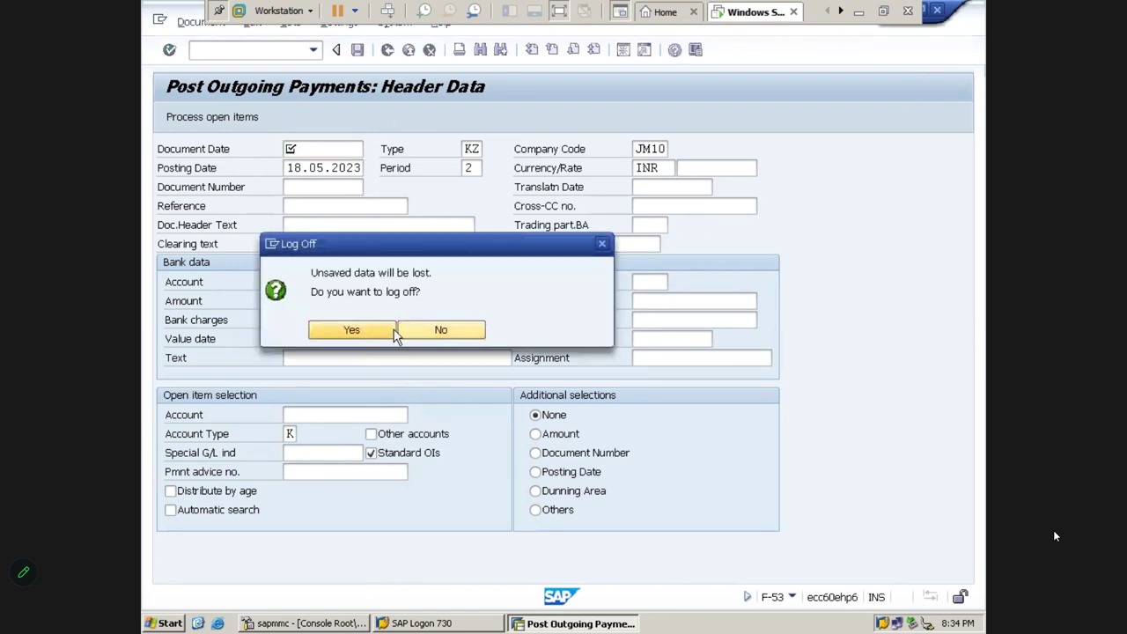
{"action": "left_click", "coordinate": [394, 331]}
{"action": "left_click", "coordinate": [897, 206]}
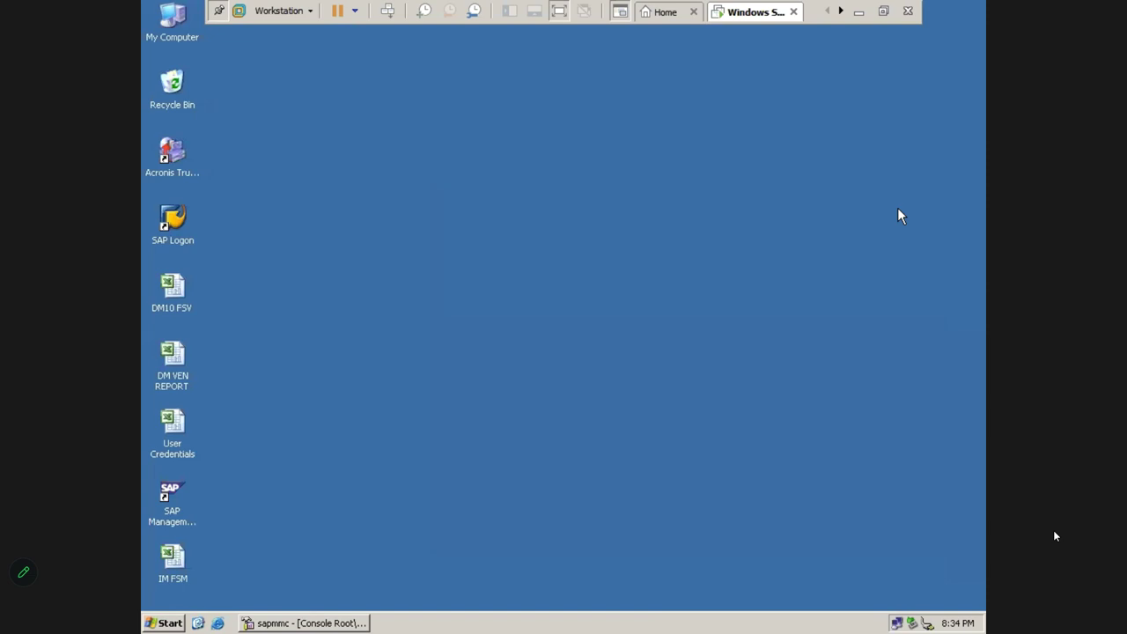
Start SAP Logon and log on to ECC 6.0 EHP6 IDES with the user name and password
{"action": "double_click", "coordinate": [173, 222]}
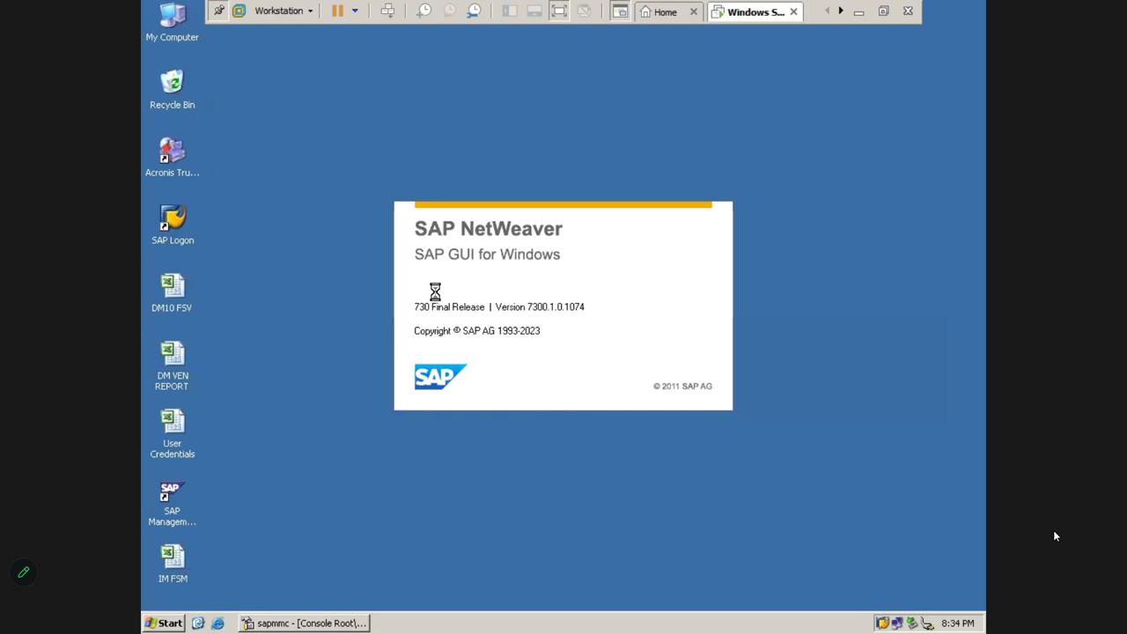
{"action": "left_click", "coordinate": [474, 235]}
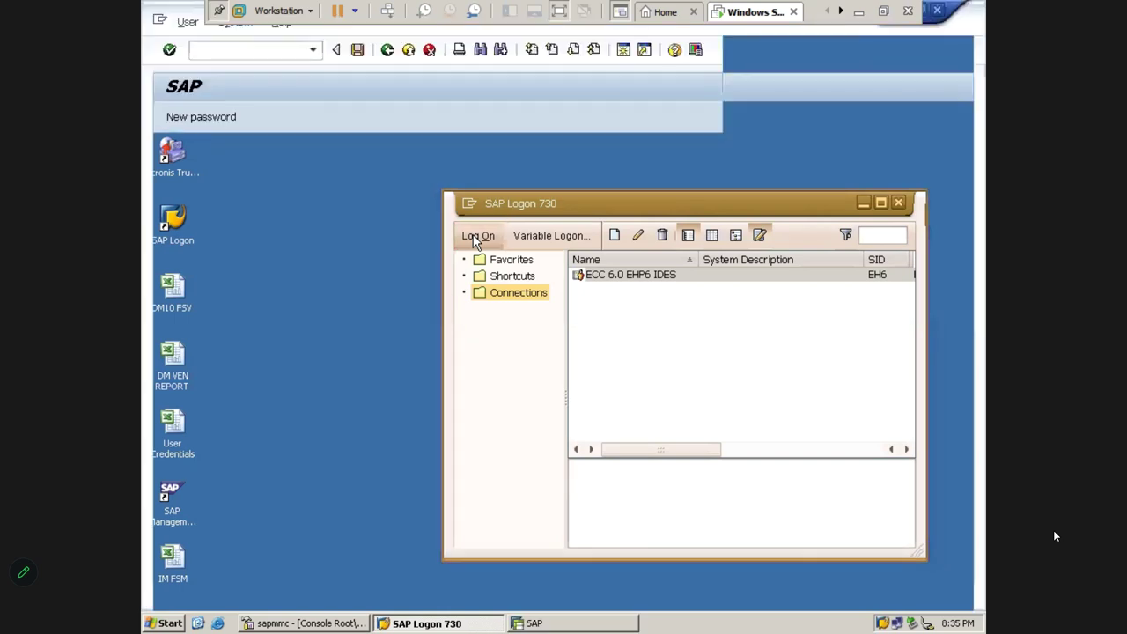
{"action": "key", "text": "Tab"}
{"action": "key", "text": "Caps_Lock"}
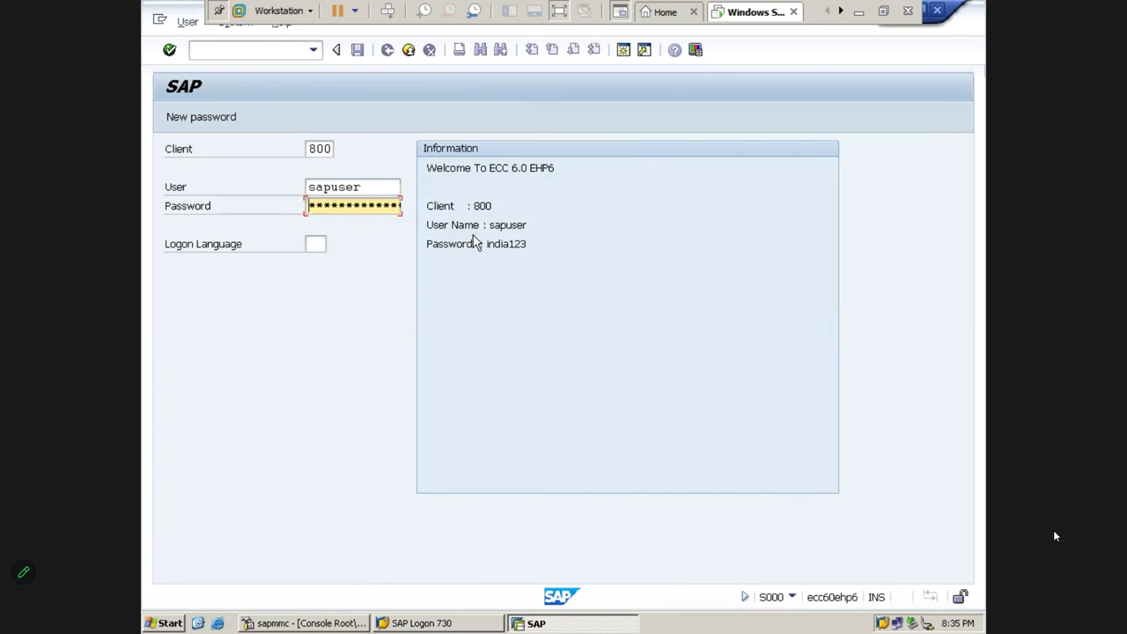
{"action": "key", "text": "Return"}
{"action": "key", "text": "Tab"}
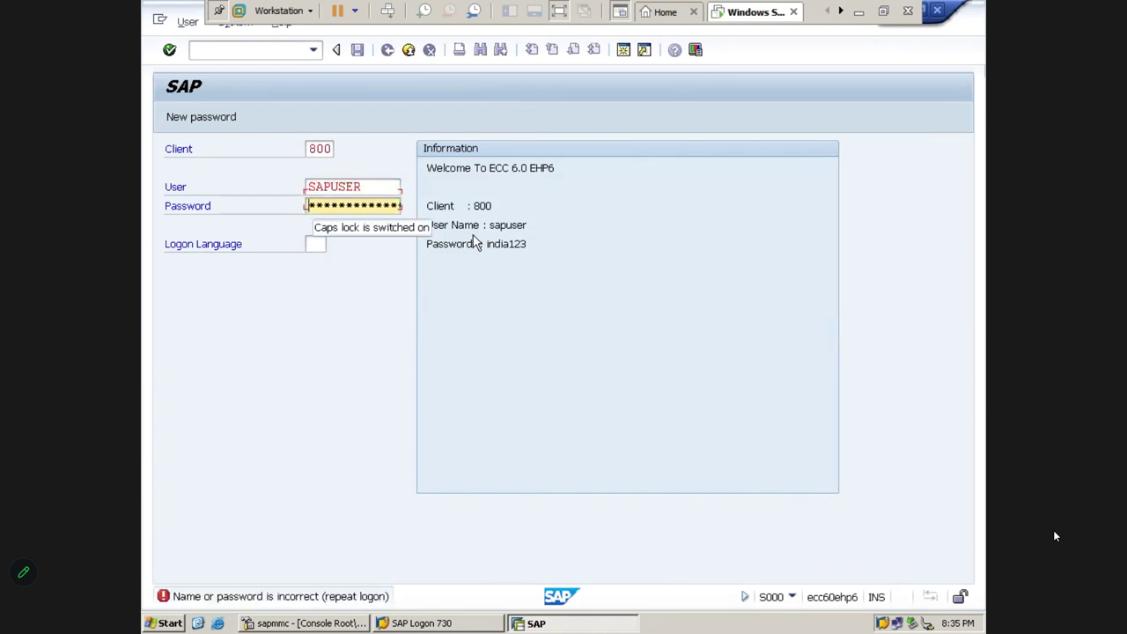
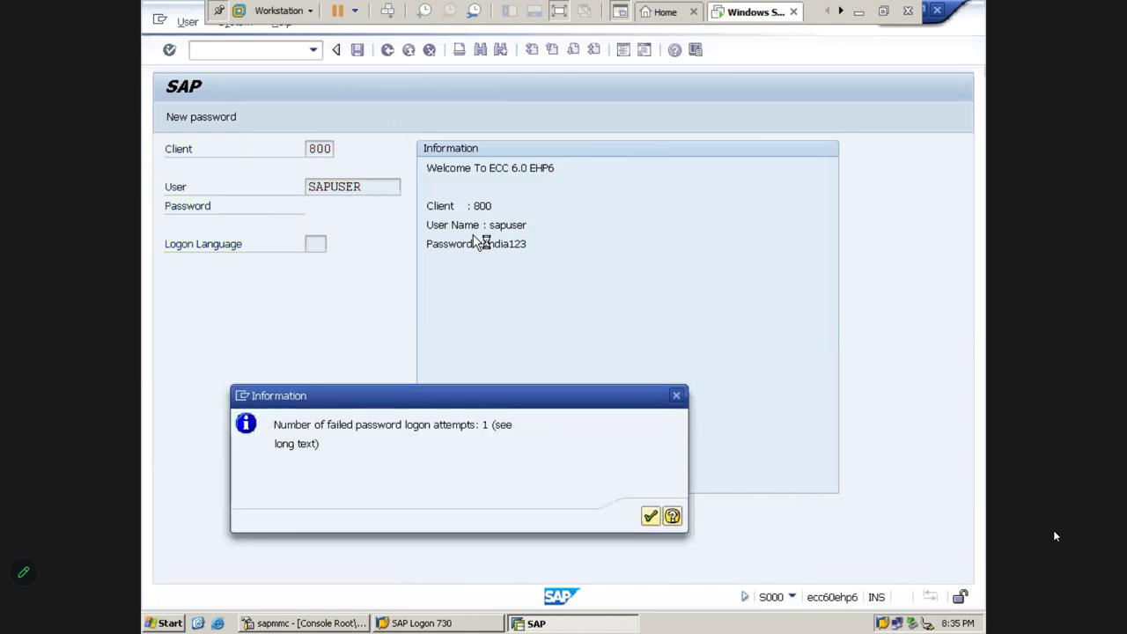
{"action": "key", "text": "Return"}
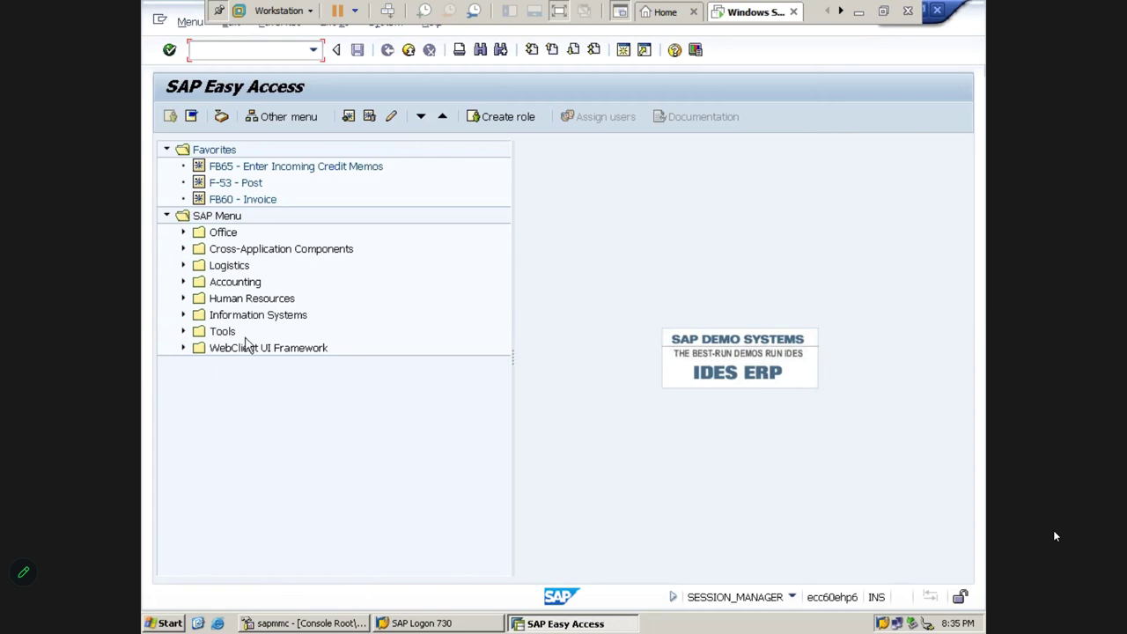
{"action": "left_click", "coordinate": [236, 186]}
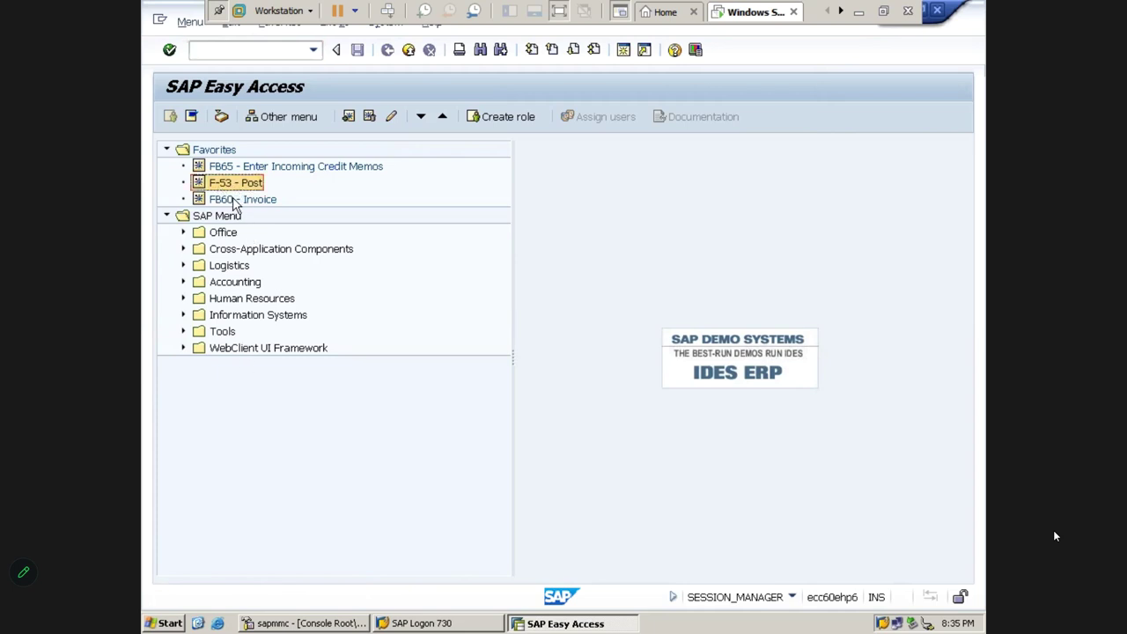
{"action": "left_click", "coordinate": [236, 200]}
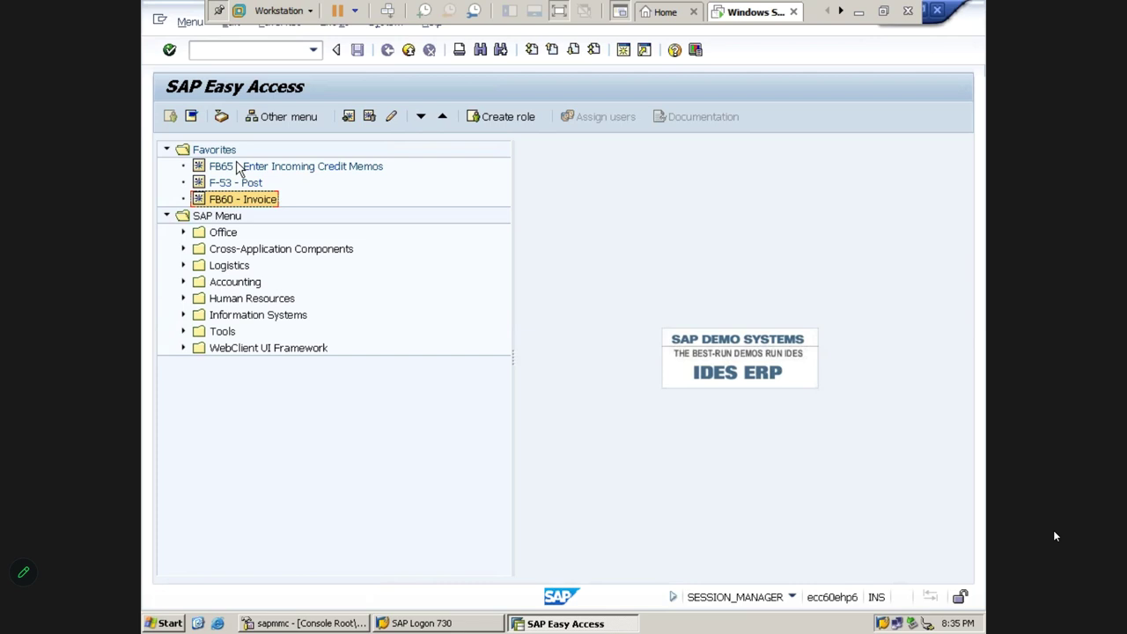
{"action": "left_click", "coordinate": [221, 232]}
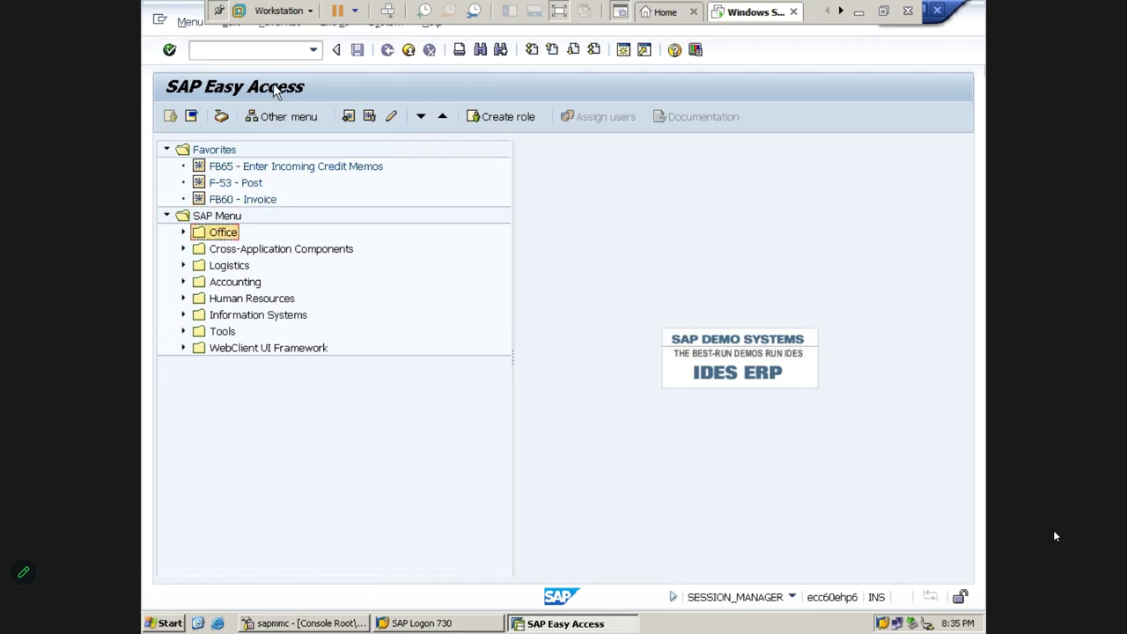
{"action": "left_click", "coordinate": [245, 50]}
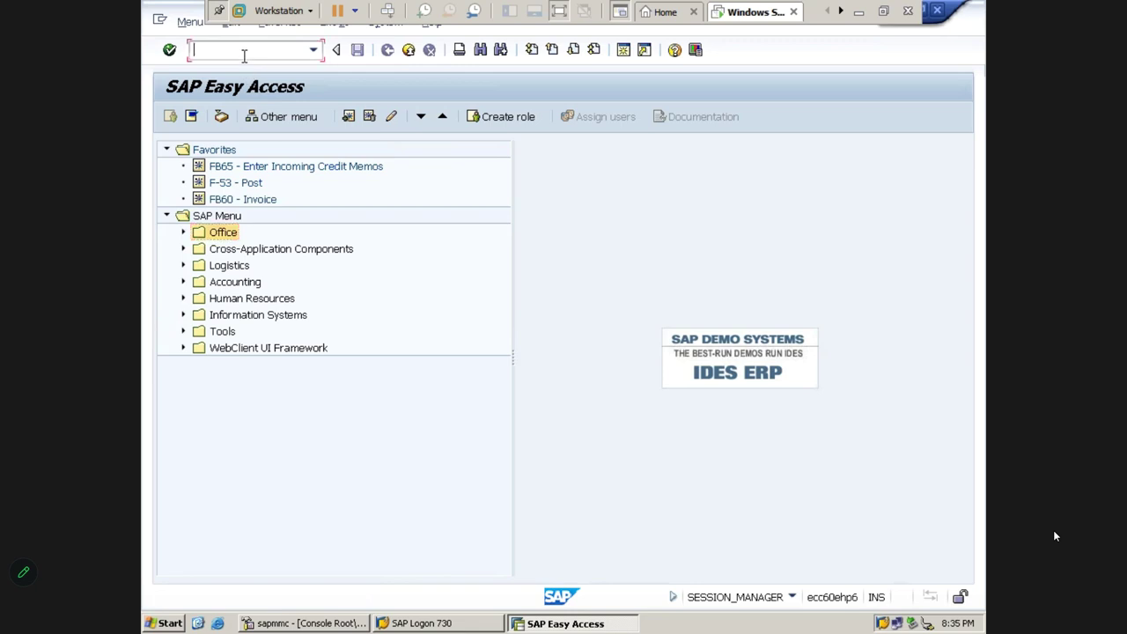
{"action": "double_click", "coordinate": [244, 172]}
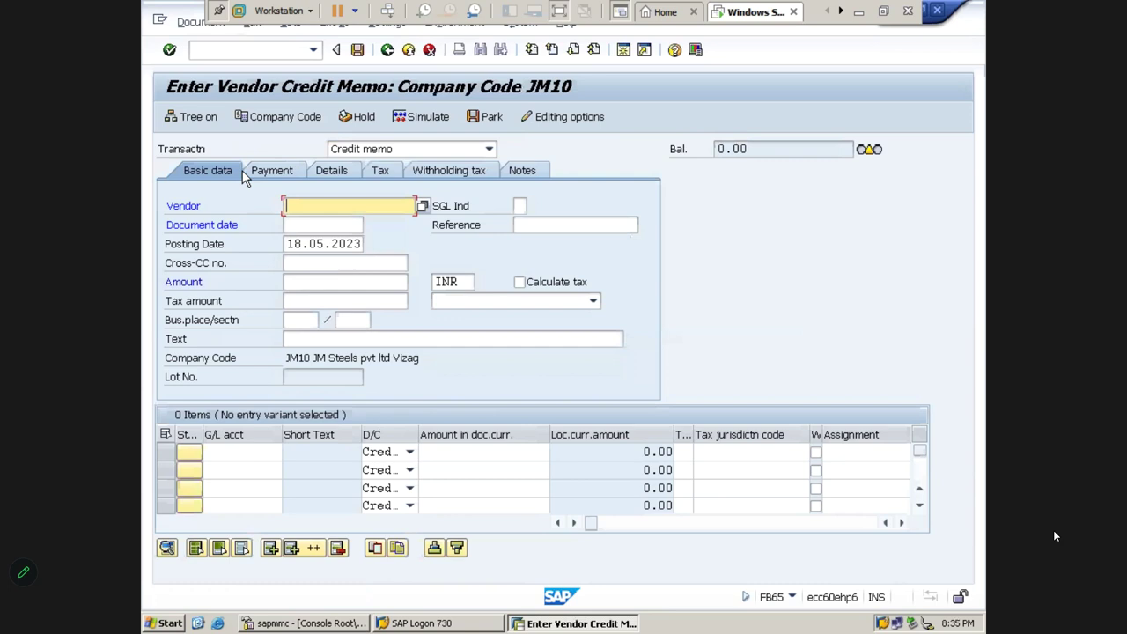
{"action": "left_click", "coordinate": [429, 50]}
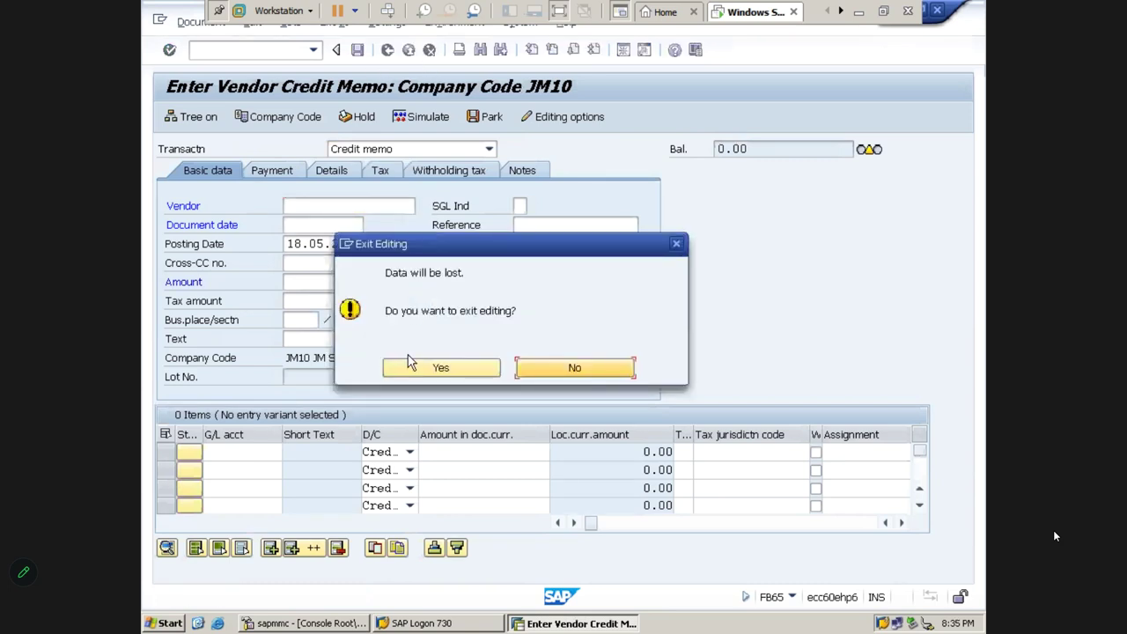
{"action": "left_click", "coordinate": [410, 361]}
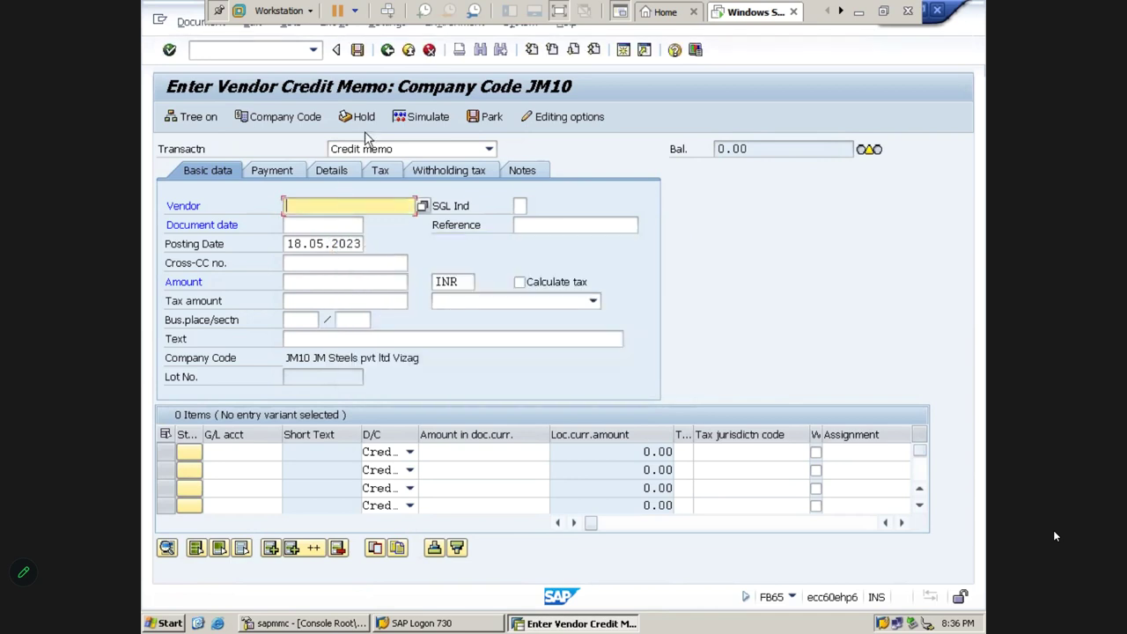
{"action": "left_click", "coordinate": [410, 51]}
{"action": "left_click", "coordinate": [442, 370]}
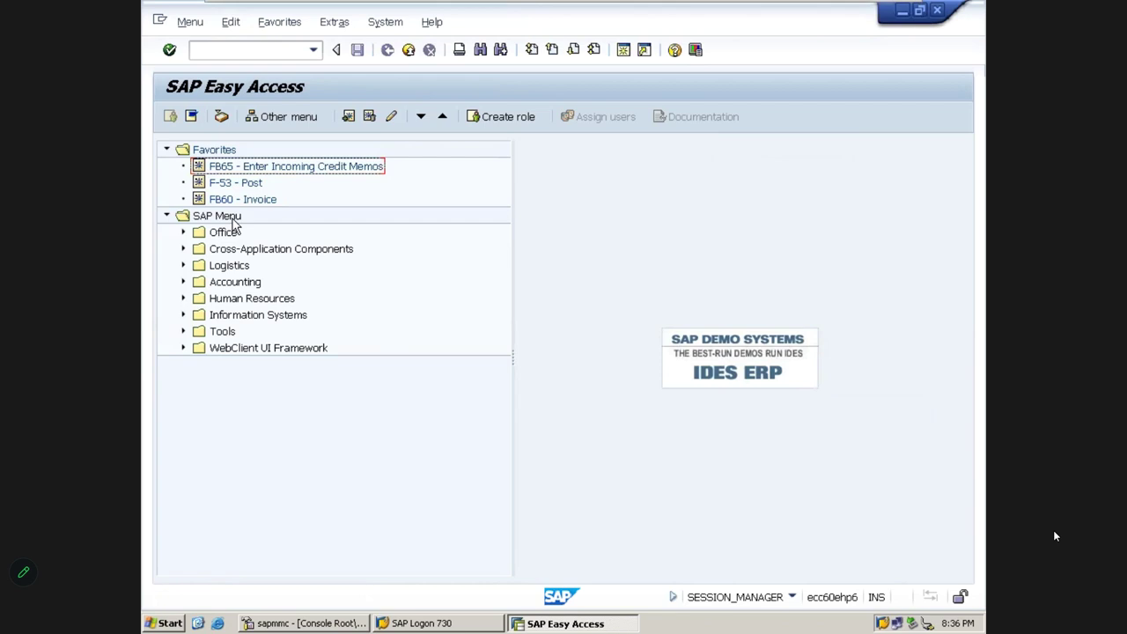
{"action": "left_click", "coordinate": [333, 23]}
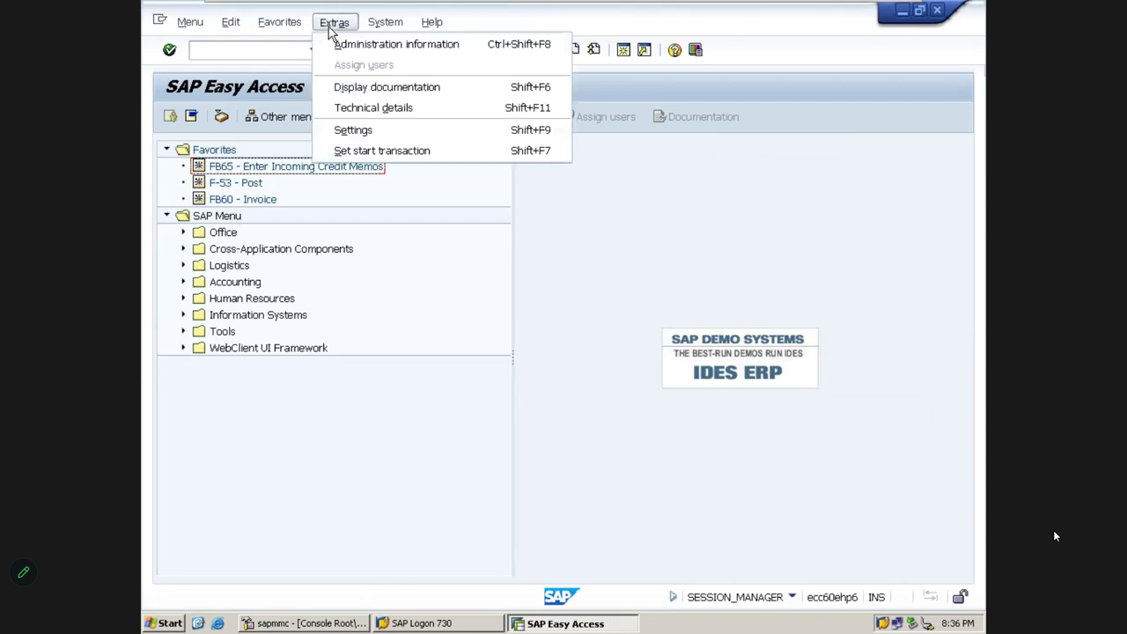
{"action": "left_click", "coordinate": [352, 130]}
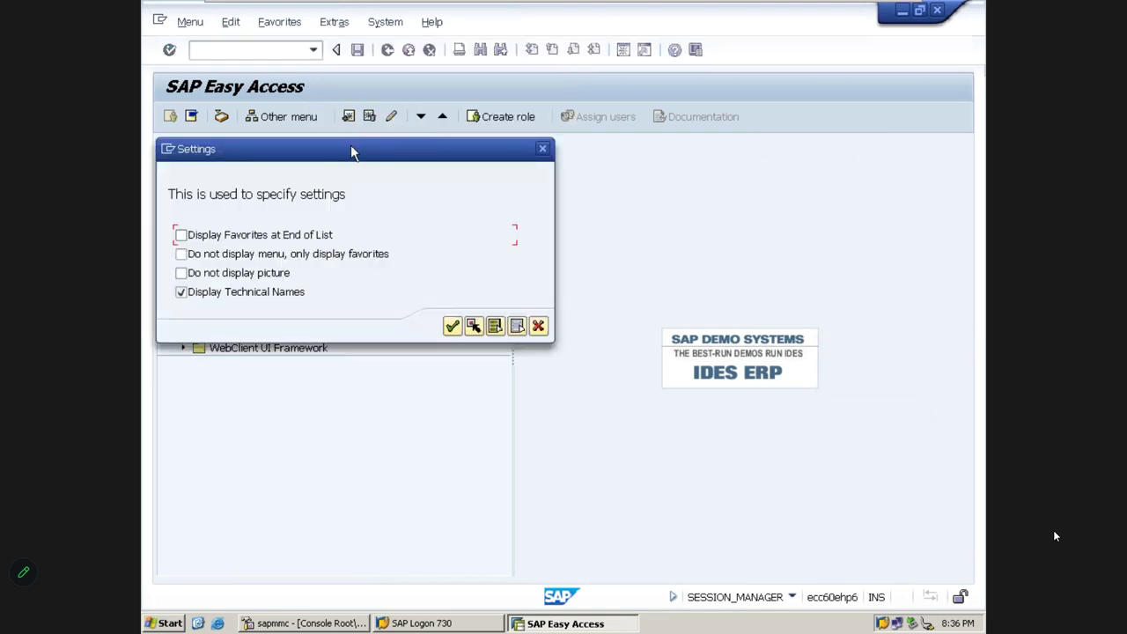
{"action": "left_click_drag", "start_coordinate": [350, 153], "coordinate": [639, 119]}
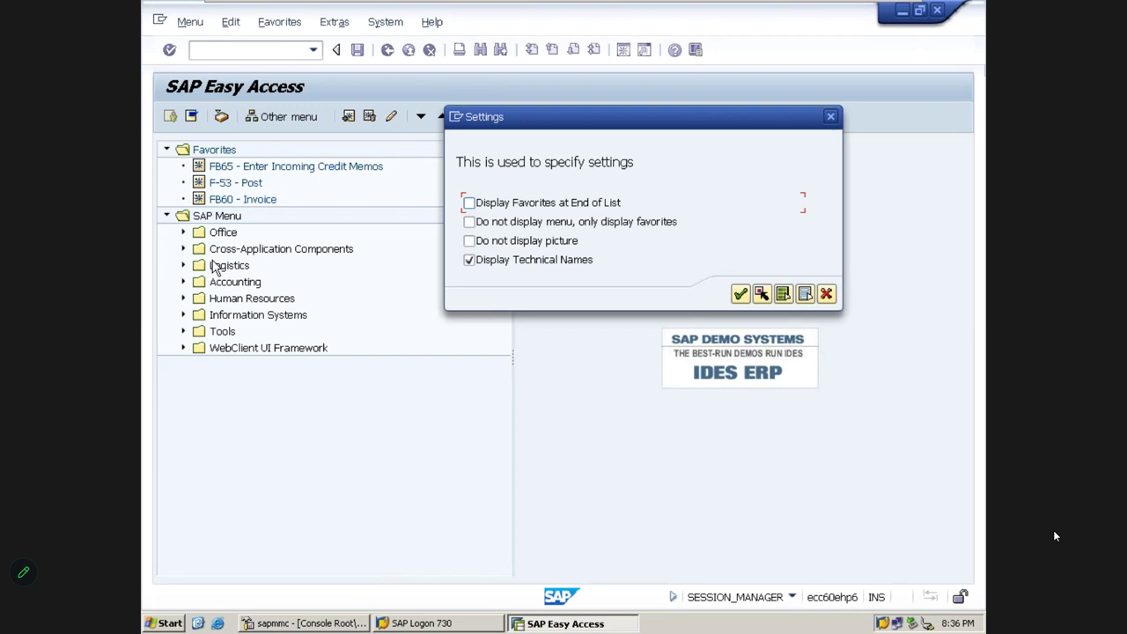
{"action": "left_click", "coordinate": [471, 206]}
{"action": "left_click", "coordinate": [741, 296]}
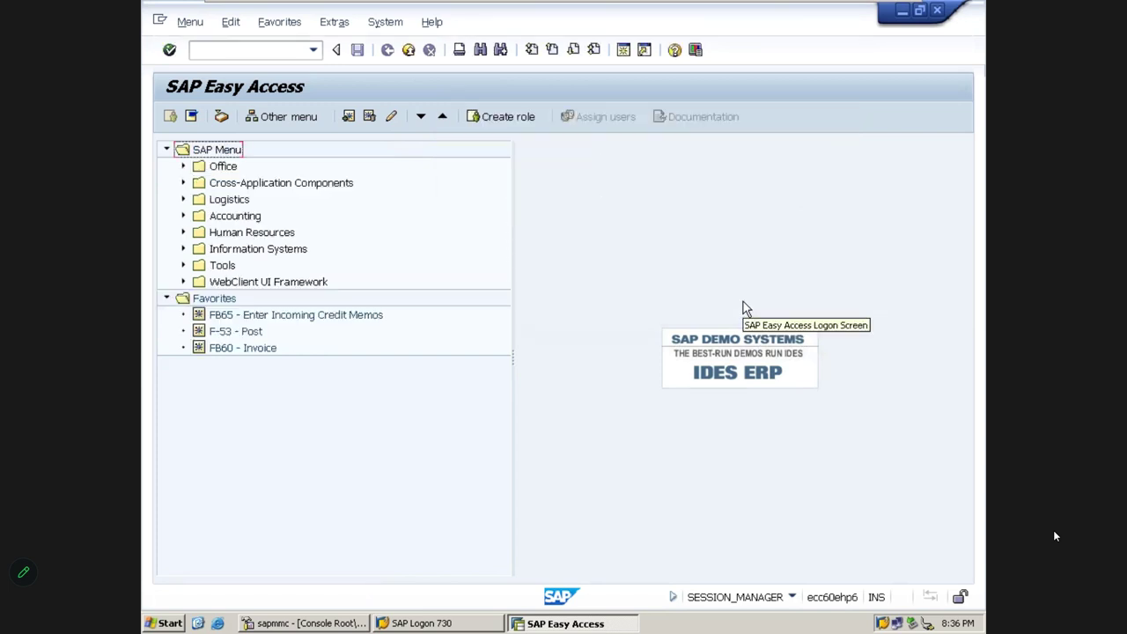
{"action": "left_click", "coordinate": [215, 300]}
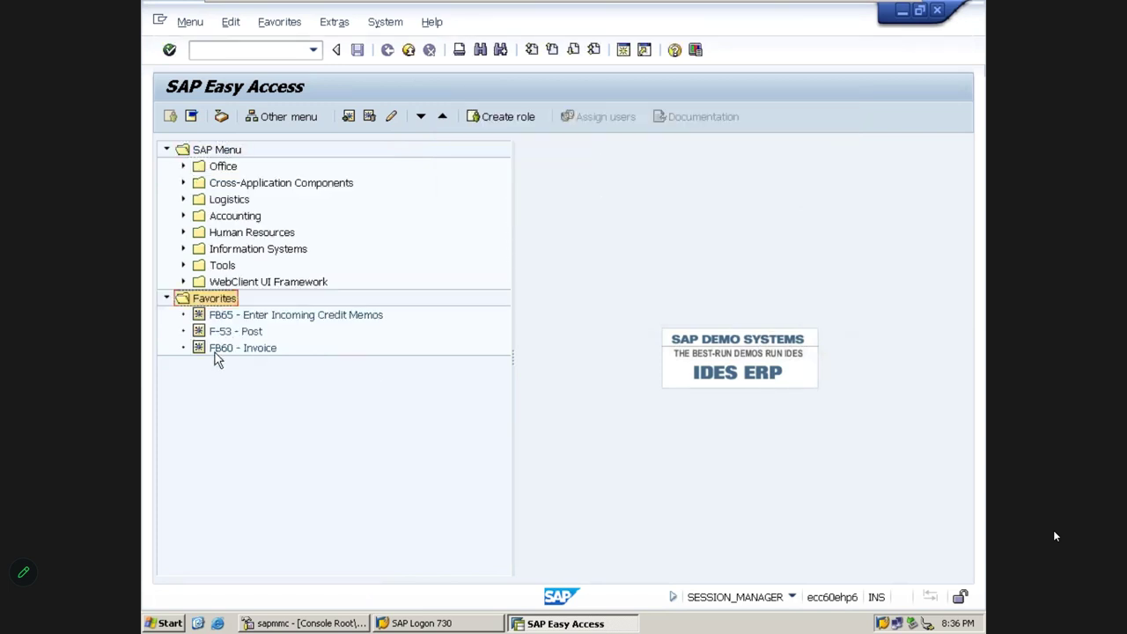
{"action": "left_click", "coordinate": [217, 151]}
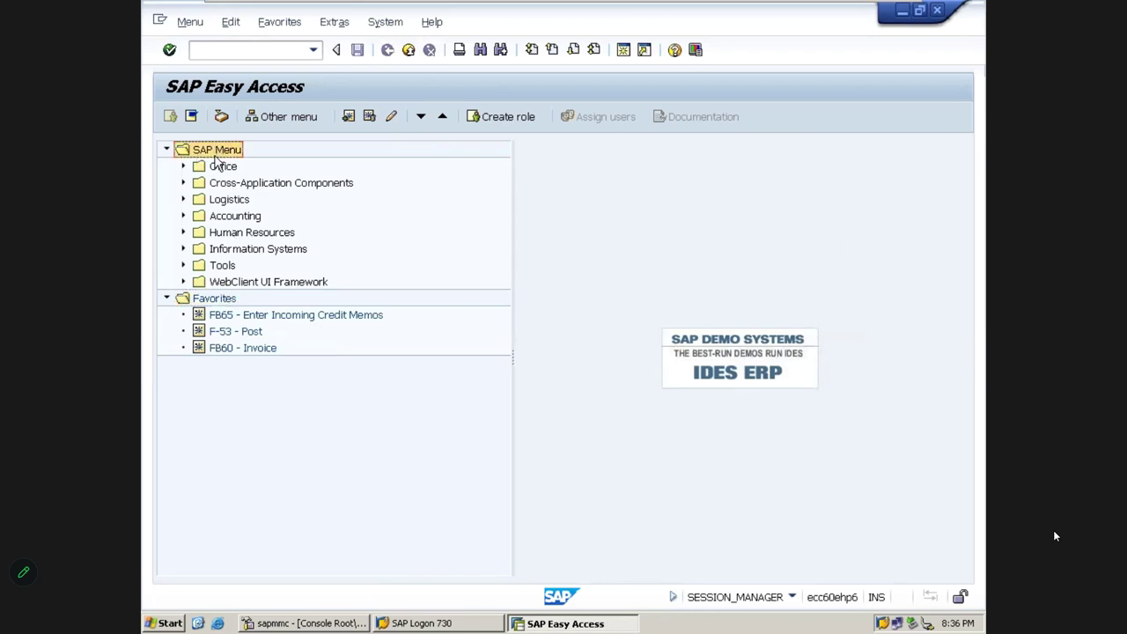
{"action": "left_click", "coordinate": [334, 22]}
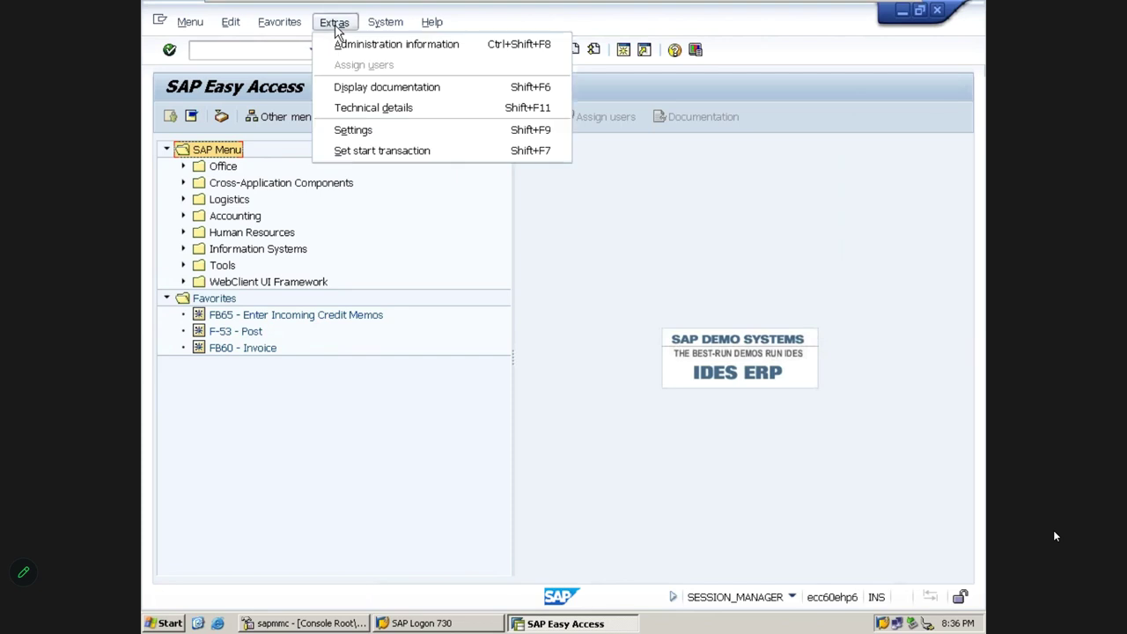
{"action": "left_click", "coordinate": [353, 130]}
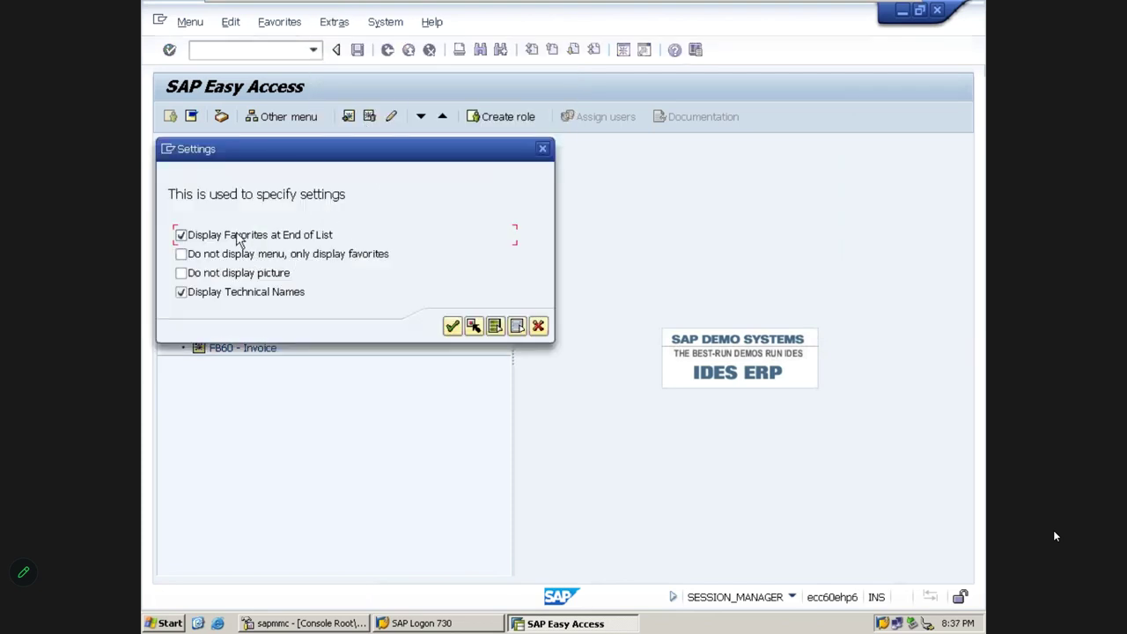
{"action": "left_click", "coordinate": [236, 236]}
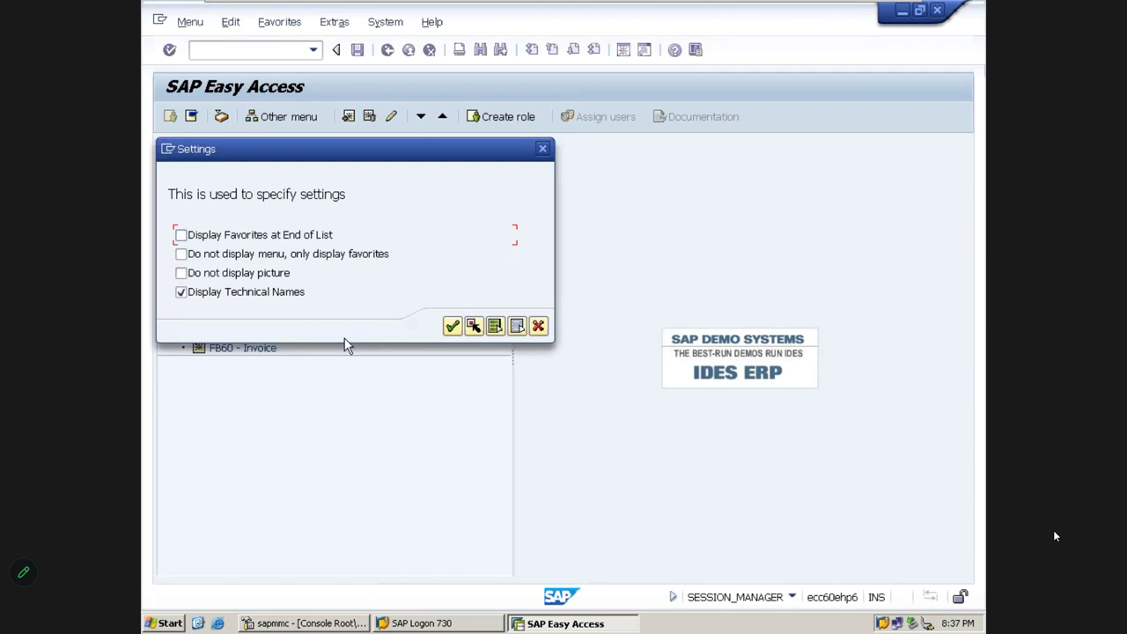
{"action": "left_click", "coordinate": [453, 327]}
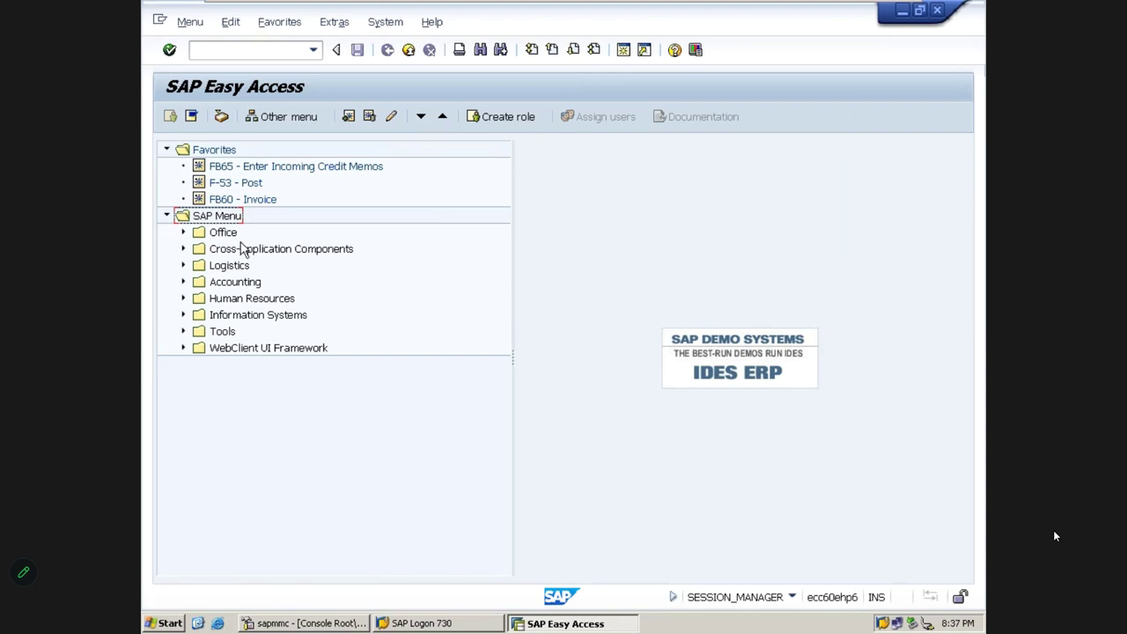
{"action": "double_click", "coordinate": [212, 221]}
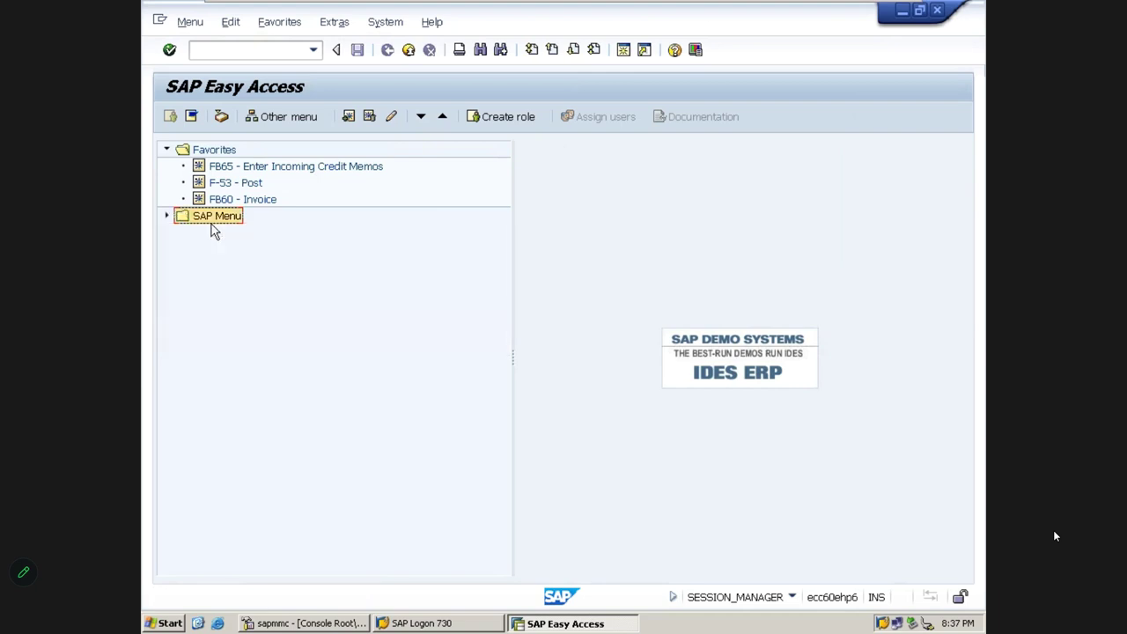
{"action": "double_click", "coordinate": [211, 225]}
{"action": "double_click", "coordinate": [211, 225]}
{"action": "double_click", "coordinate": [212, 225]}
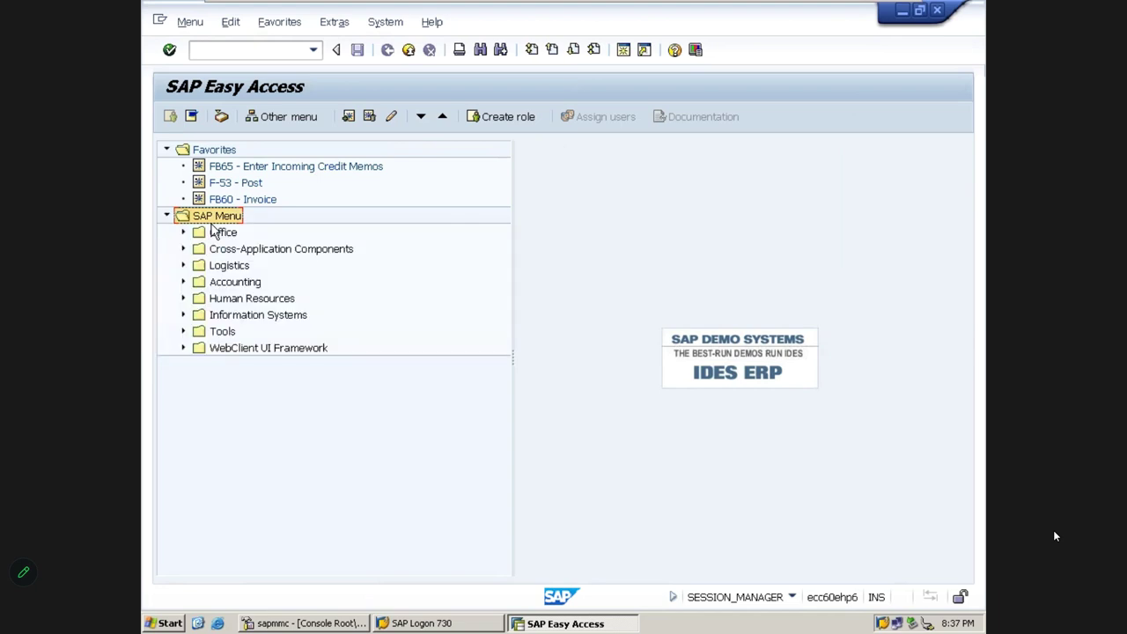
{"action": "left_click", "coordinate": [221, 150]}
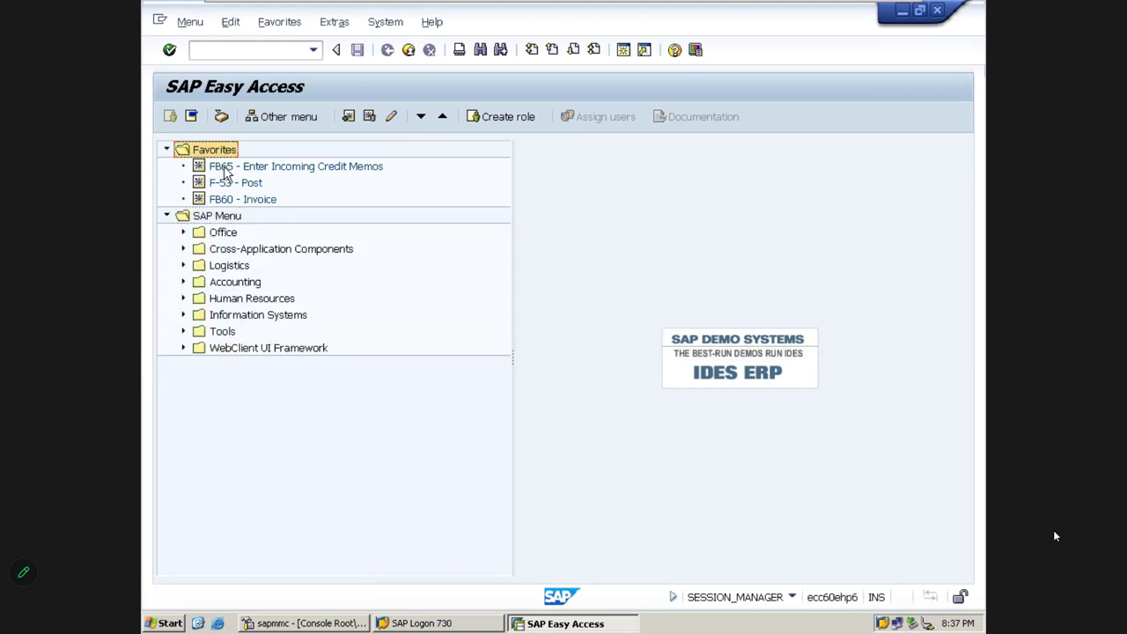
{"action": "left_click", "coordinate": [224, 169]}
{"action": "left_click", "coordinate": [227, 201]}
{"action": "left_click", "coordinate": [206, 219]}
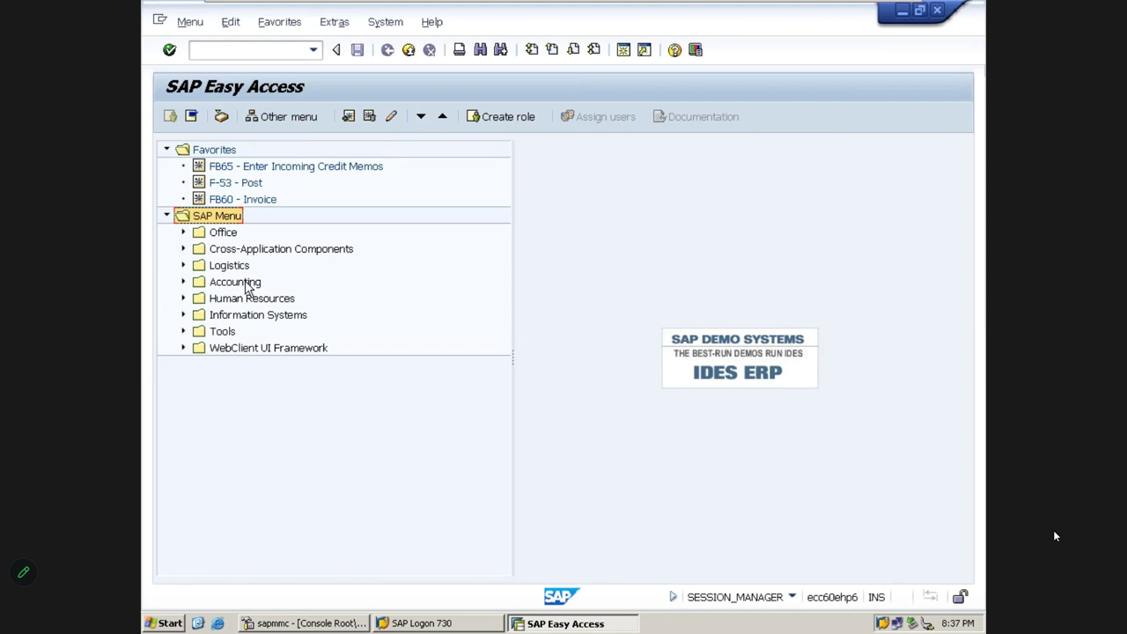
{"action": "left_click", "coordinate": [339, 23]}
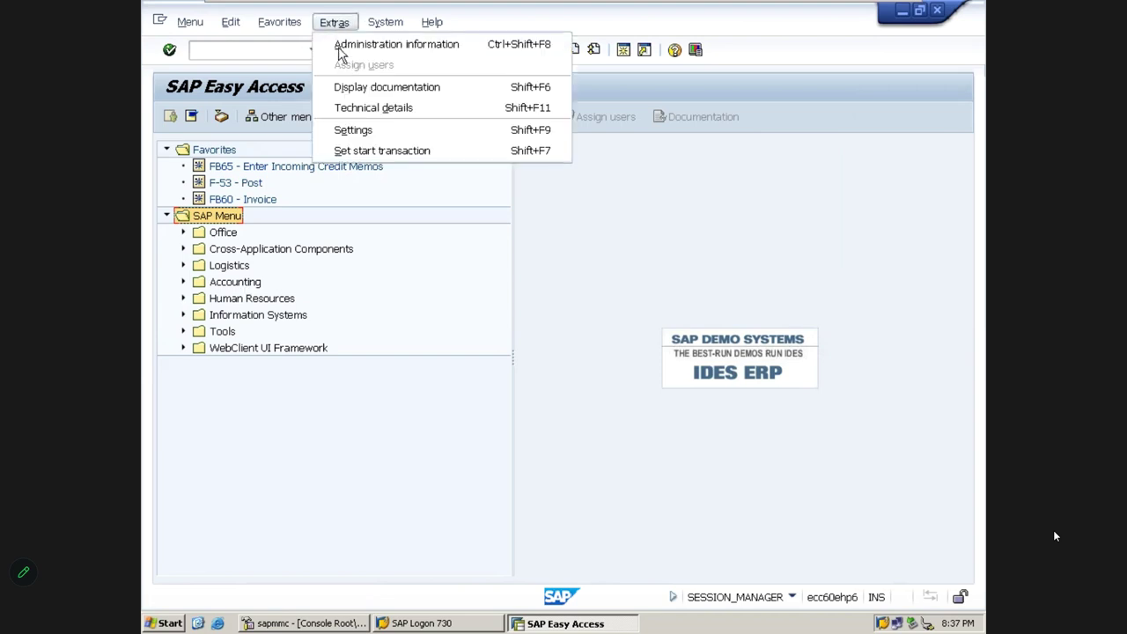
{"action": "left_click", "coordinate": [356, 133]}
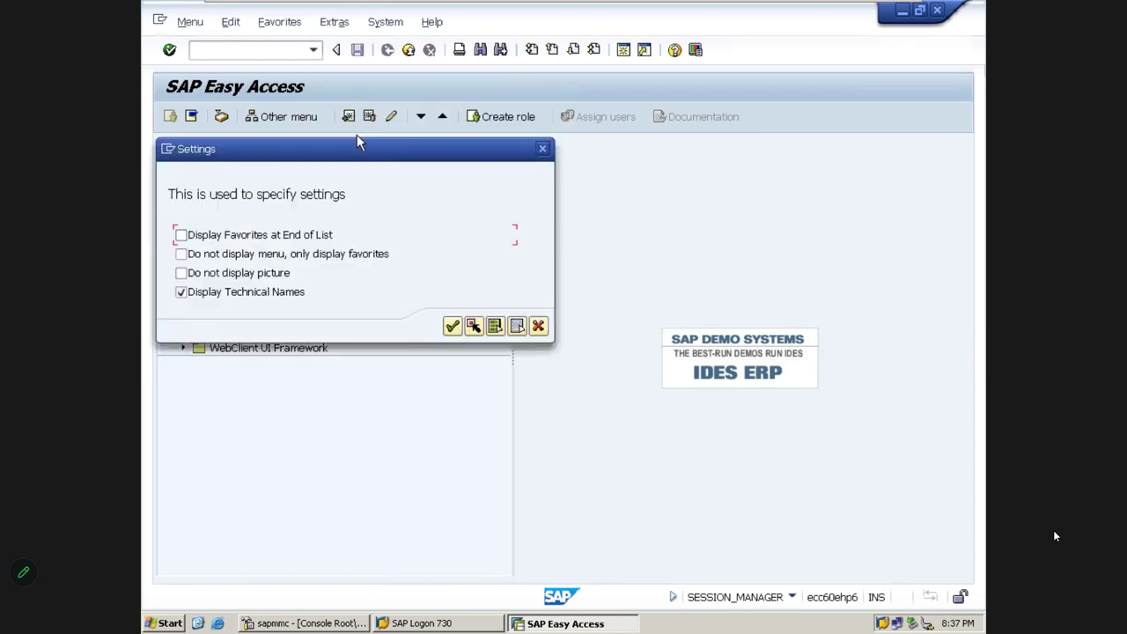
{"action": "left_click", "coordinate": [198, 257]}
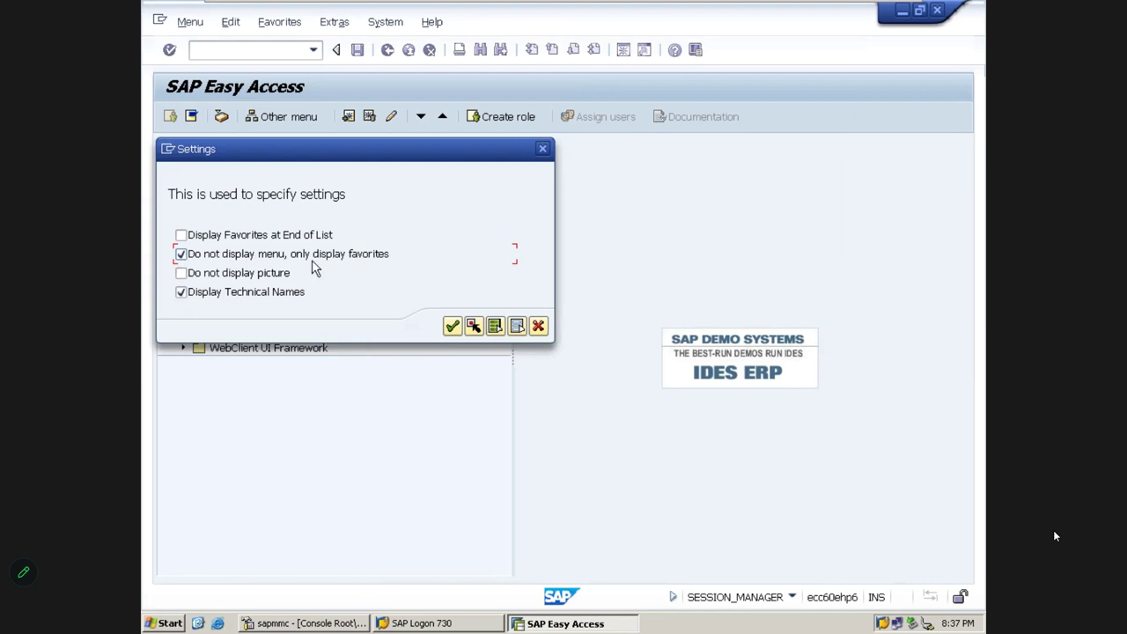
{"action": "left_click", "coordinate": [452, 328]}
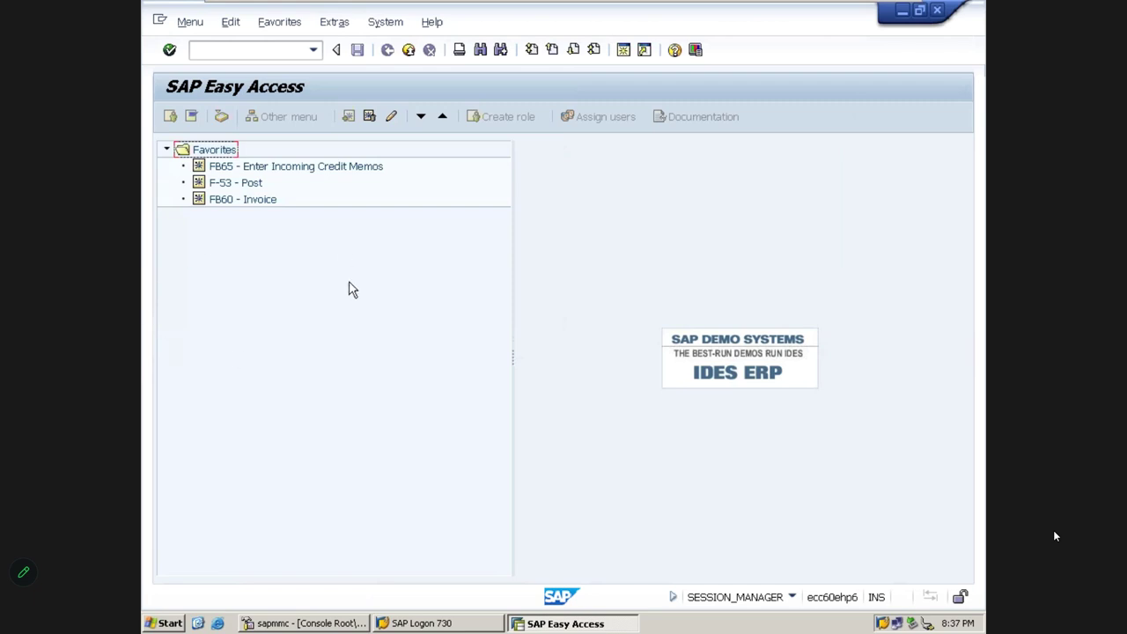
{"action": "left_click", "coordinate": [222, 152]}
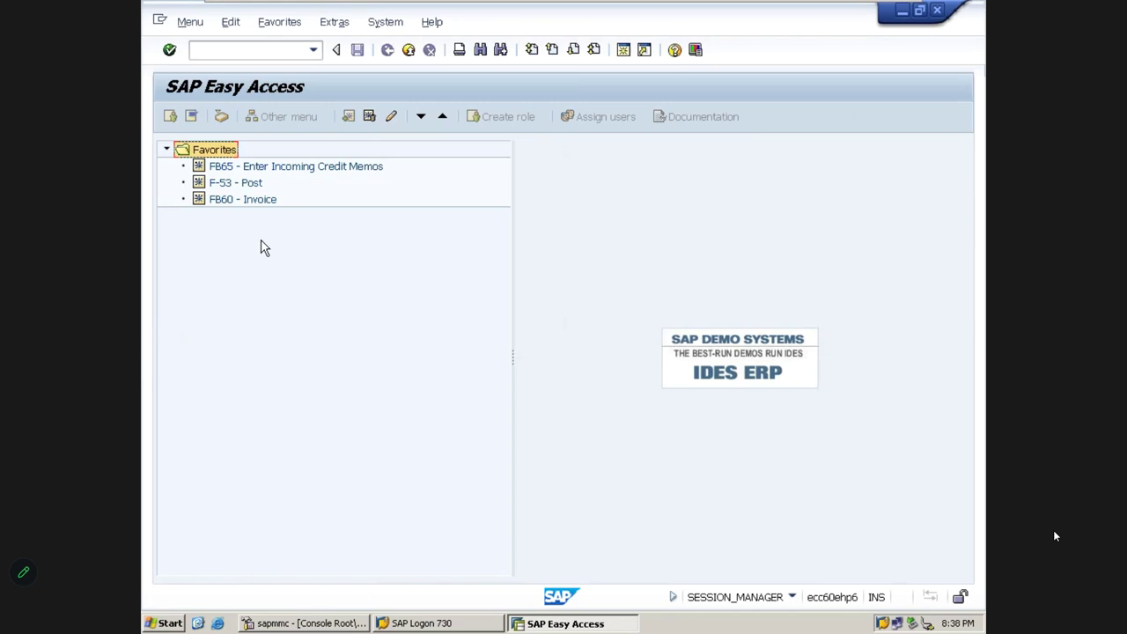
{"action": "left_click", "coordinate": [333, 28]}
{"action": "left_click", "coordinate": [354, 130]}
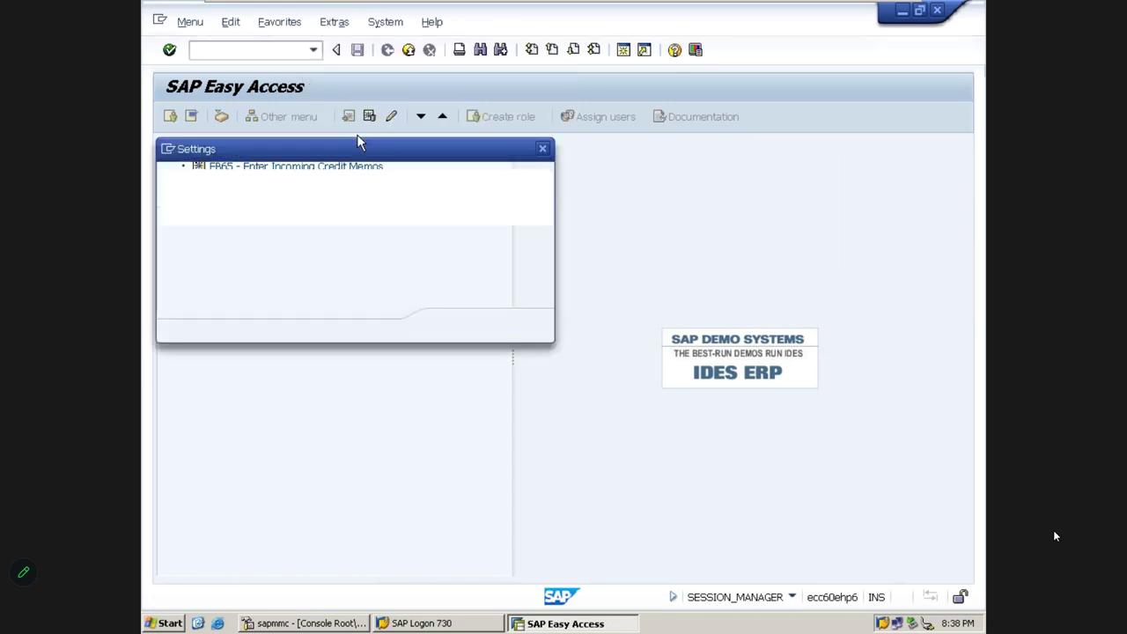
{"action": "left_click", "coordinate": [180, 254]}
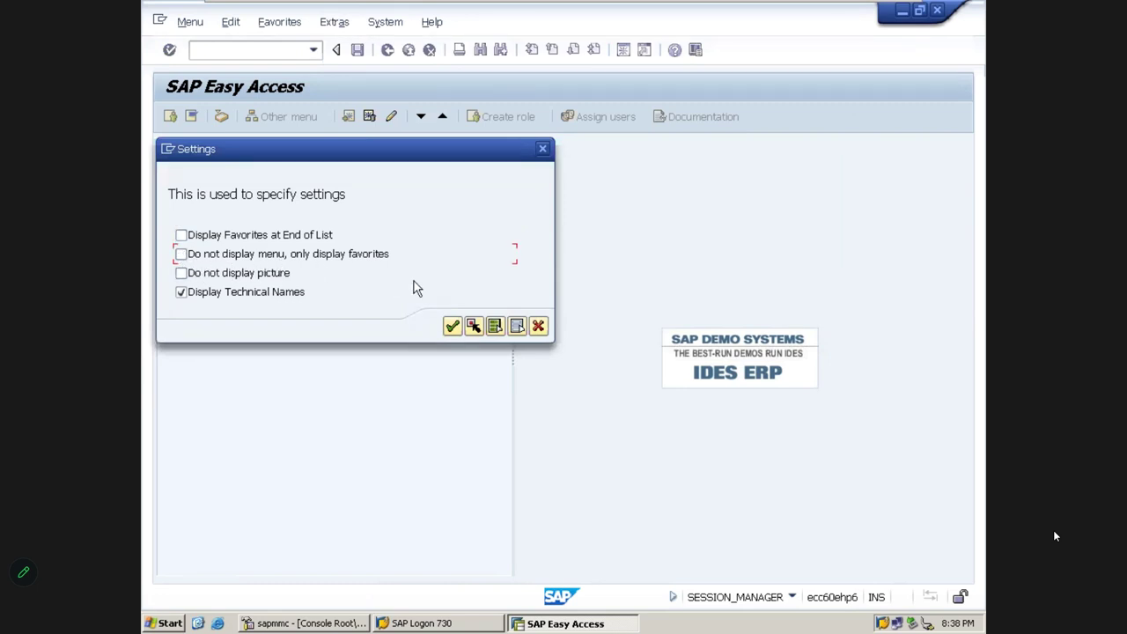
{"action": "left_click", "coordinate": [452, 327]}
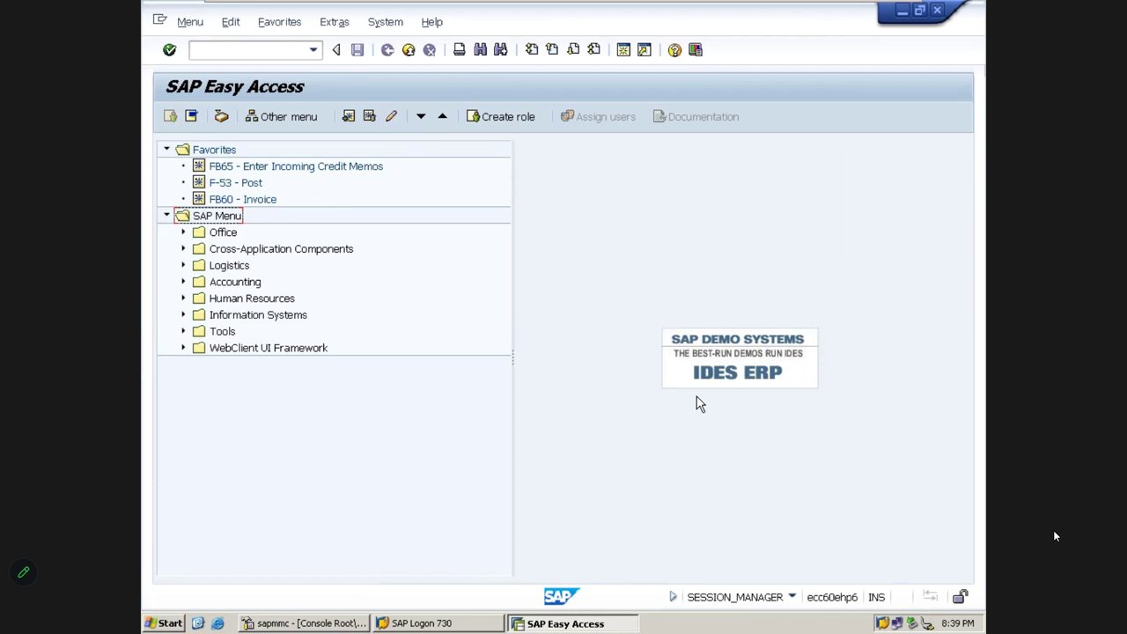
Hide the start-screen picture through the Easy Access settings
{"action": "left_click", "coordinate": [341, 22]}
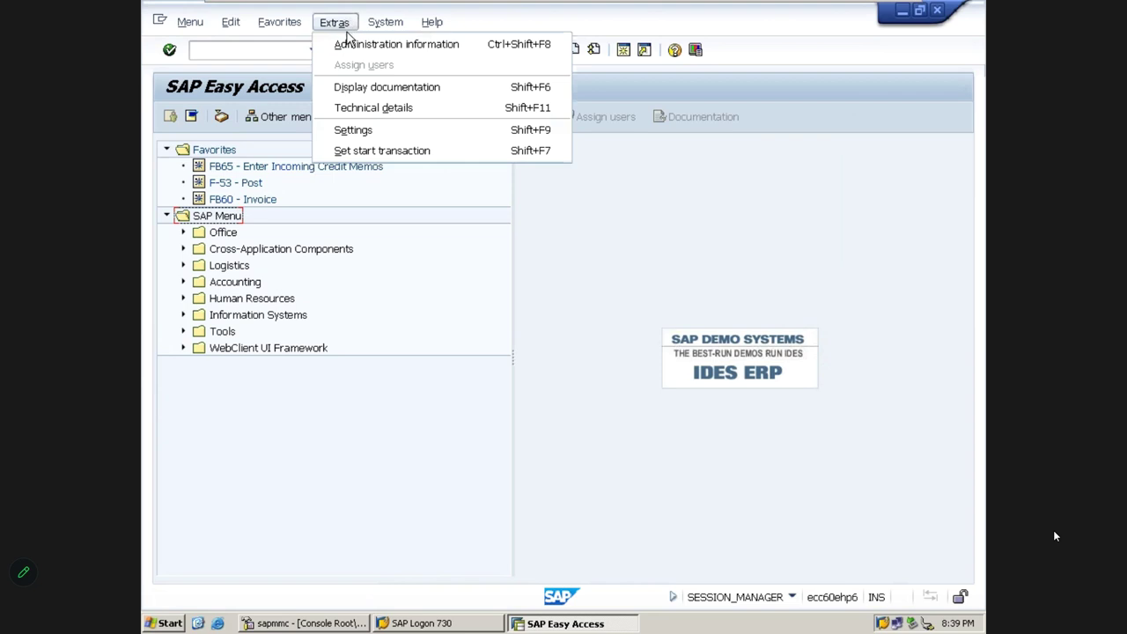
{"action": "left_click", "coordinate": [353, 130]}
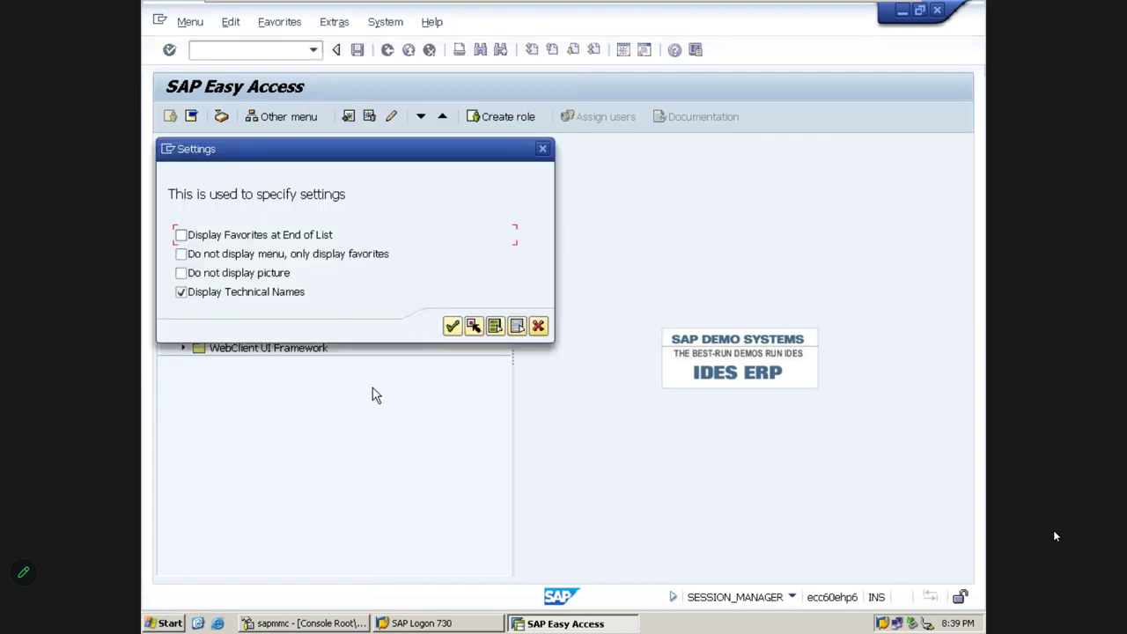
{"action": "key", "text": "Down"}
{"action": "key", "text": "Down"}
{"action": "left_click", "coordinate": [215, 277]}
{"action": "left_click", "coordinate": [452, 328]}
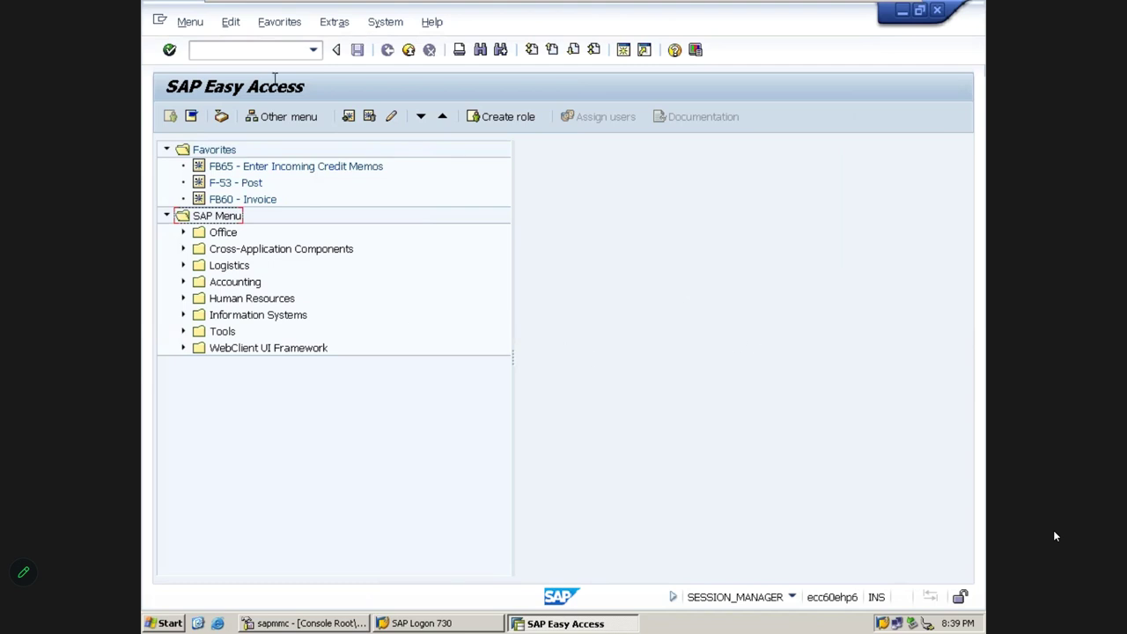
Turn the start-screen picture back on in the Easy Access settings
{"action": "left_click", "coordinate": [328, 33]}
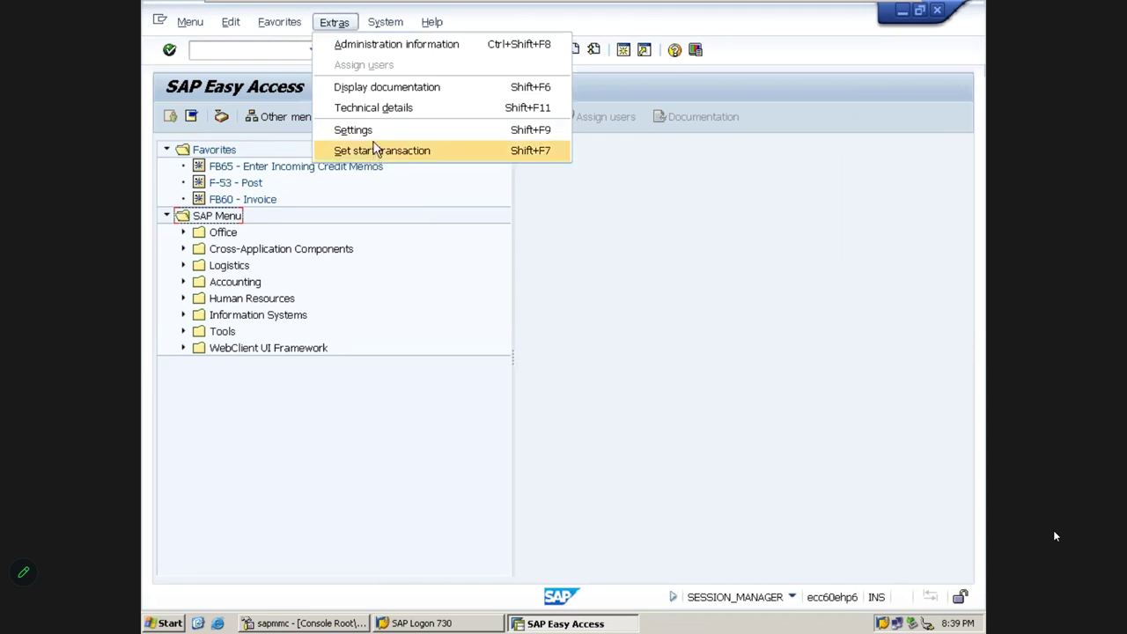
{"action": "left_click", "coordinate": [373, 137]}
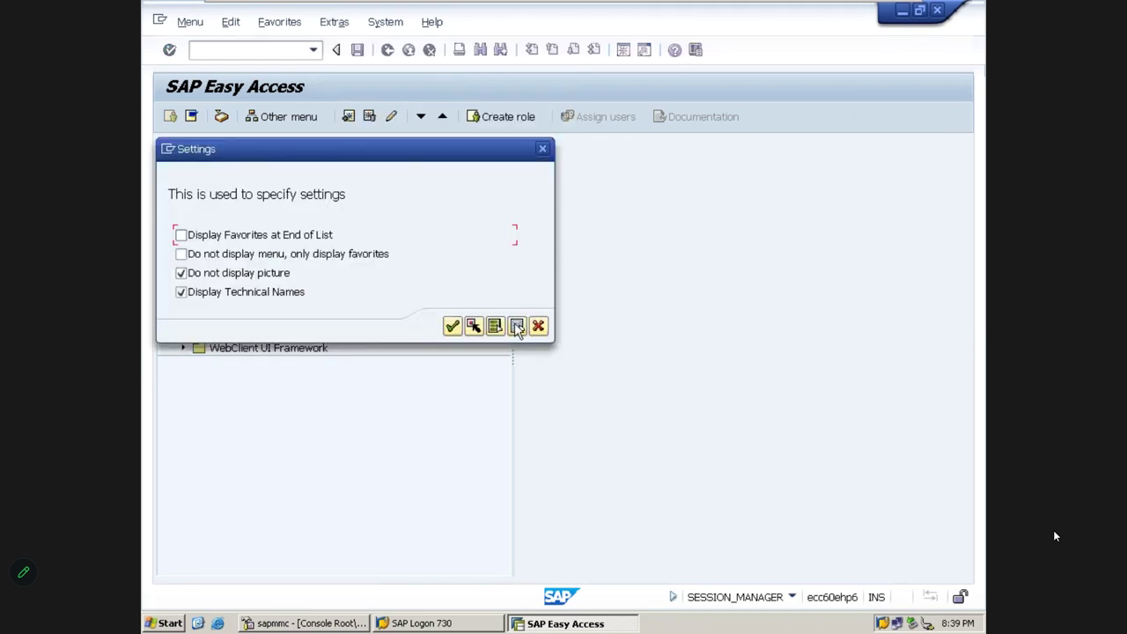
{"action": "left_click", "coordinate": [187, 274]}
{"action": "left_click", "coordinate": [452, 326]}
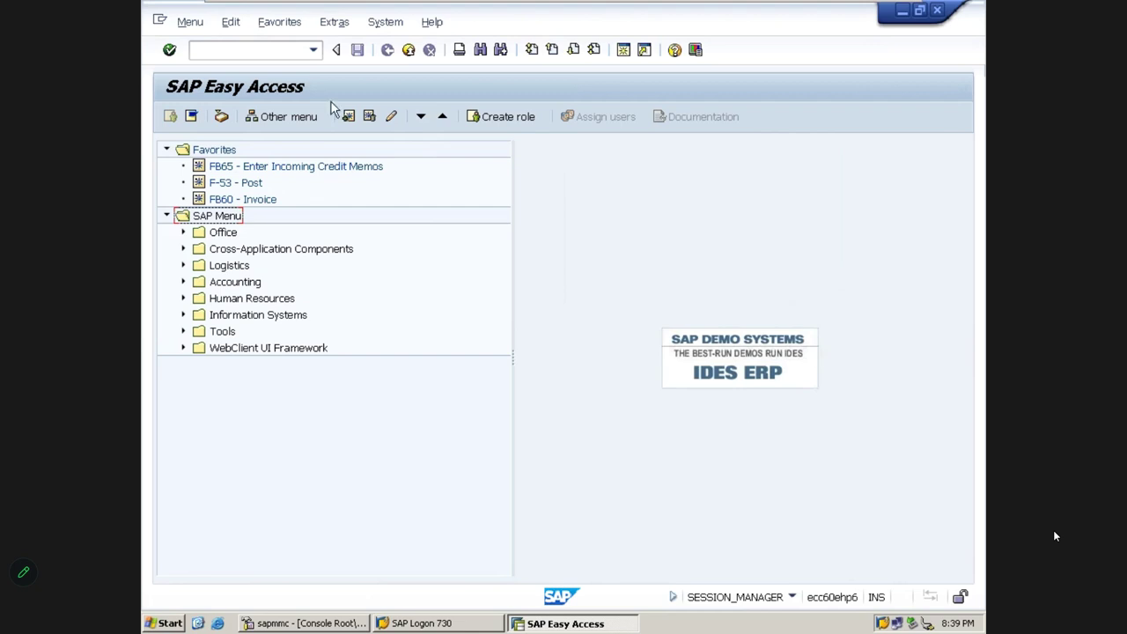
Reopen the Easy Access settings, reposition the window, and close it unchanged
{"action": "left_click", "coordinate": [335, 22]}
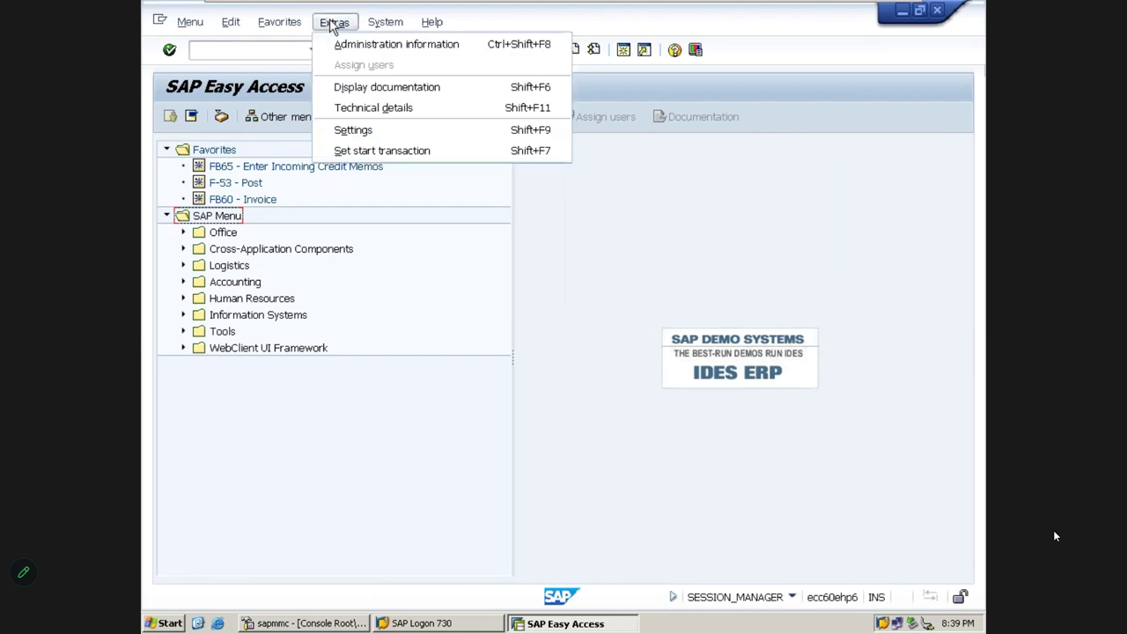
{"action": "left_click", "coordinate": [369, 131]}
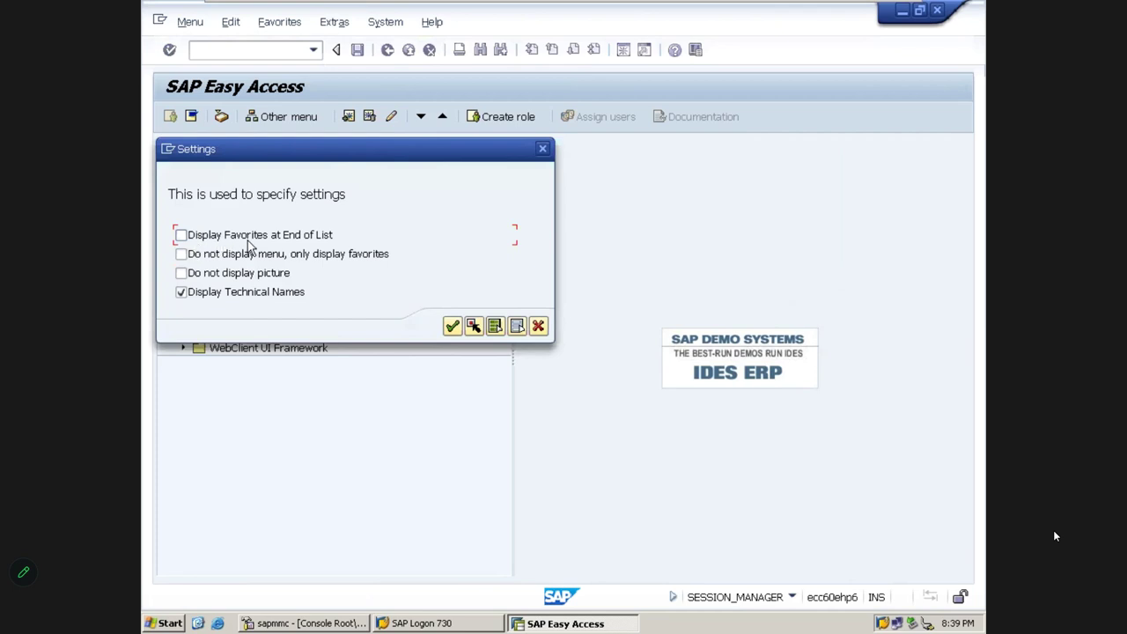
{"action": "left_click_drag", "start_coordinate": [321, 151], "coordinate": [623, 150]}
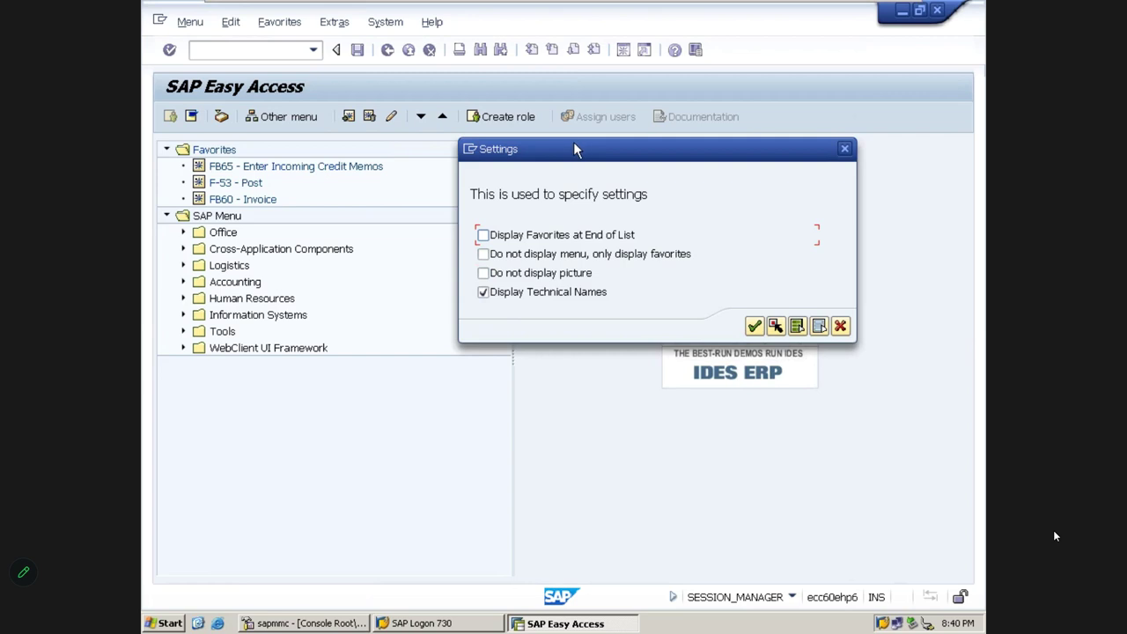
{"action": "left_click_drag", "start_coordinate": [575, 149], "coordinate": [386, 125]}
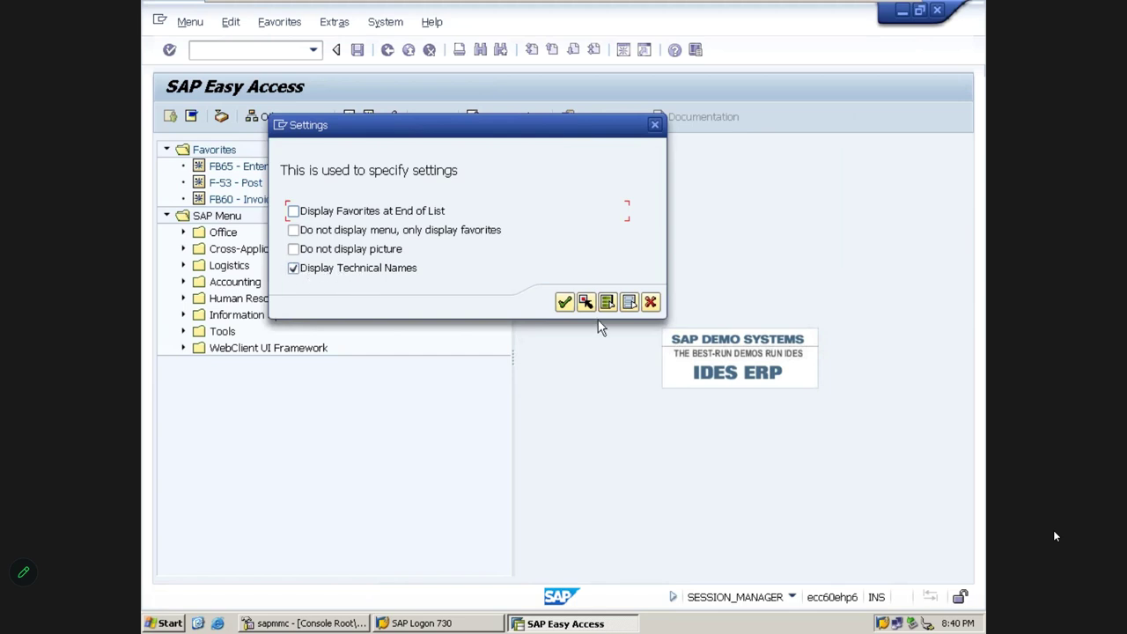
{"action": "left_click", "coordinate": [656, 125]}
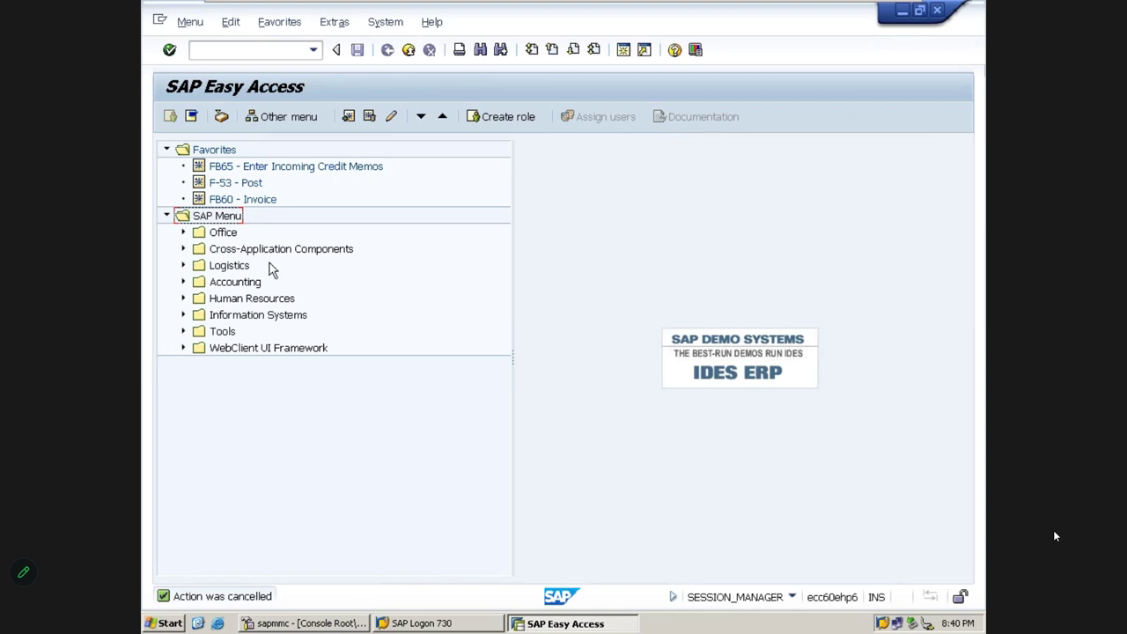
Start inserting a transaction into the Favorites folder, then cancel the Insert Transaction dialog
{"action": "left_click", "coordinate": [236, 170]}
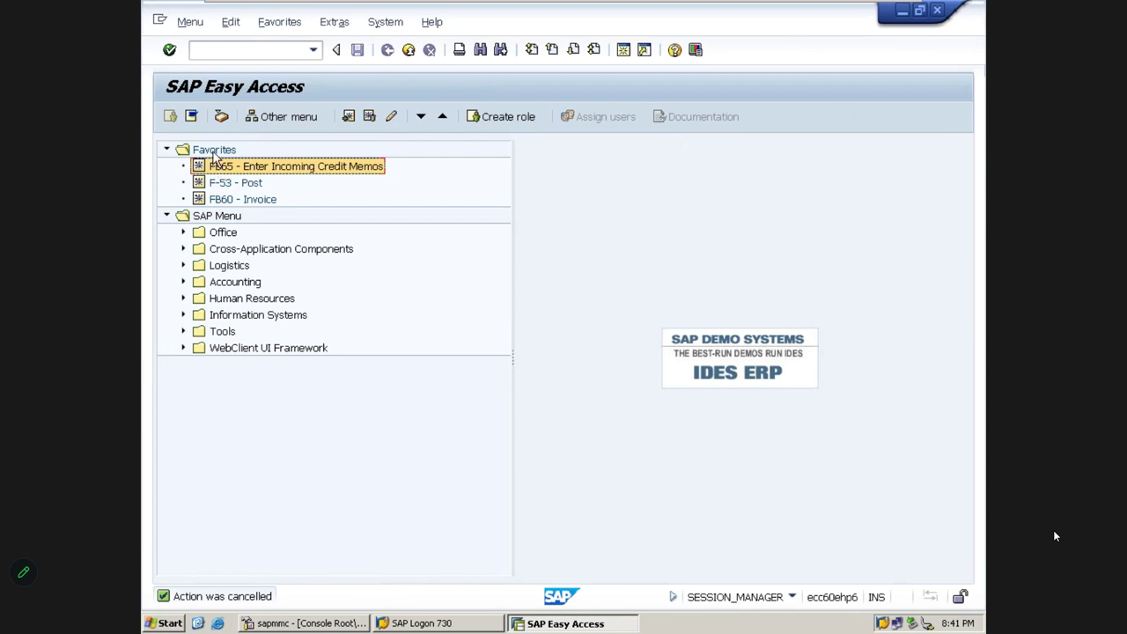
{"action": "left_click", "coordinate": [214, 151]}
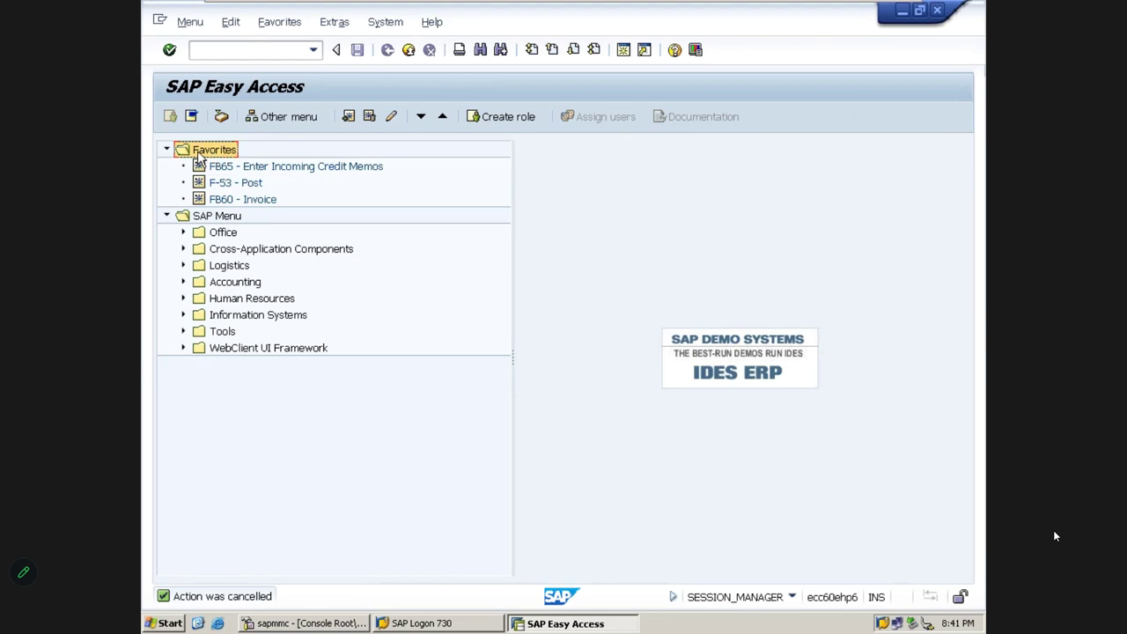
{"action": "right_click", "coordinate": [209, 155]}
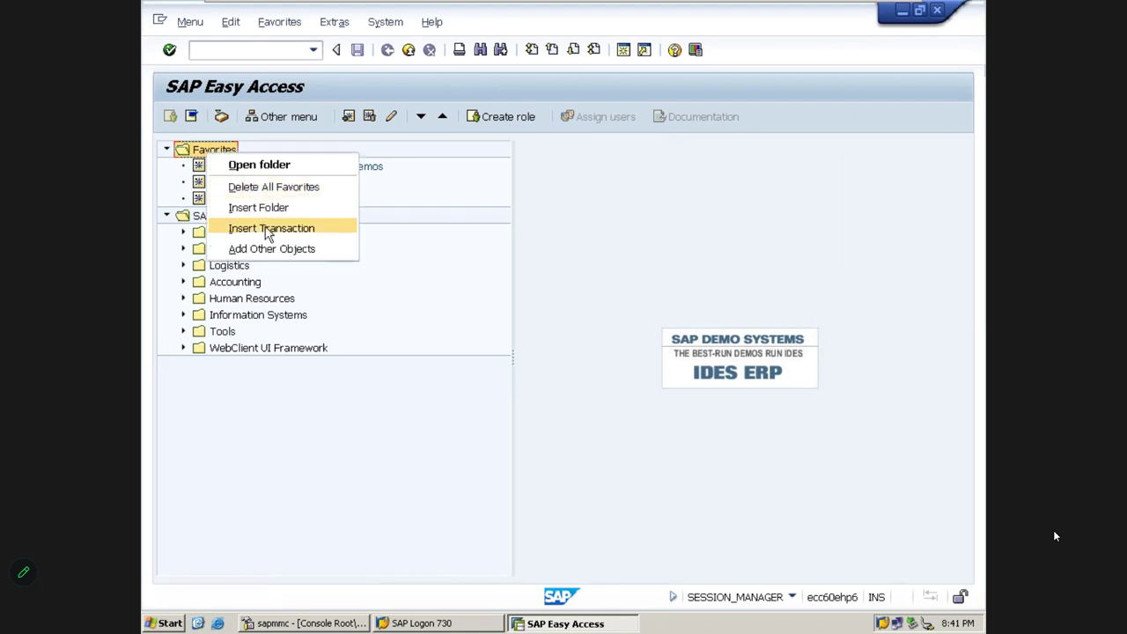
{"action": "left_click", "coordinate": [255, 229]}
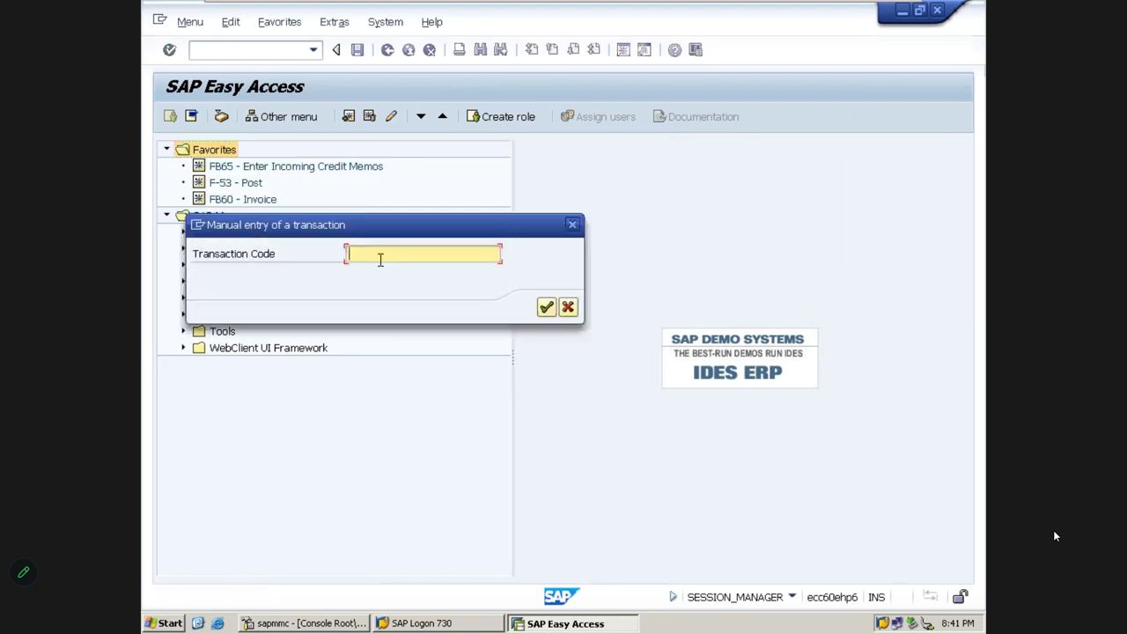
{"action": "left_click", "coordinate": [571, 226]}
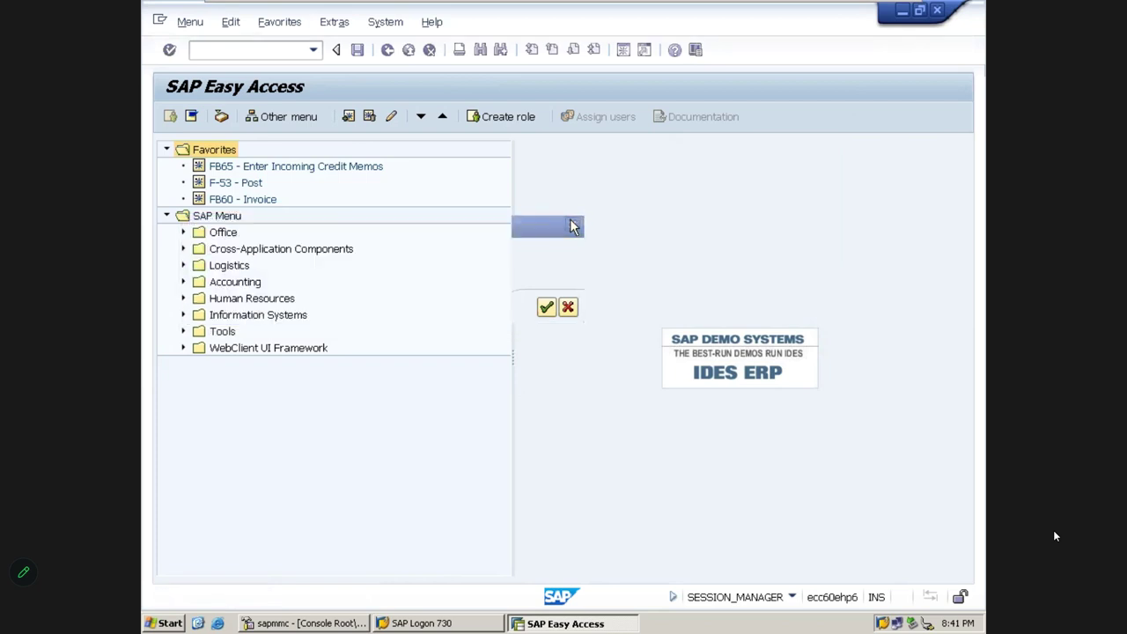
Delete the FB65, F-53 and FB60 favorites one after another
{"action": "left_click", "coordinate": [242, 168]}
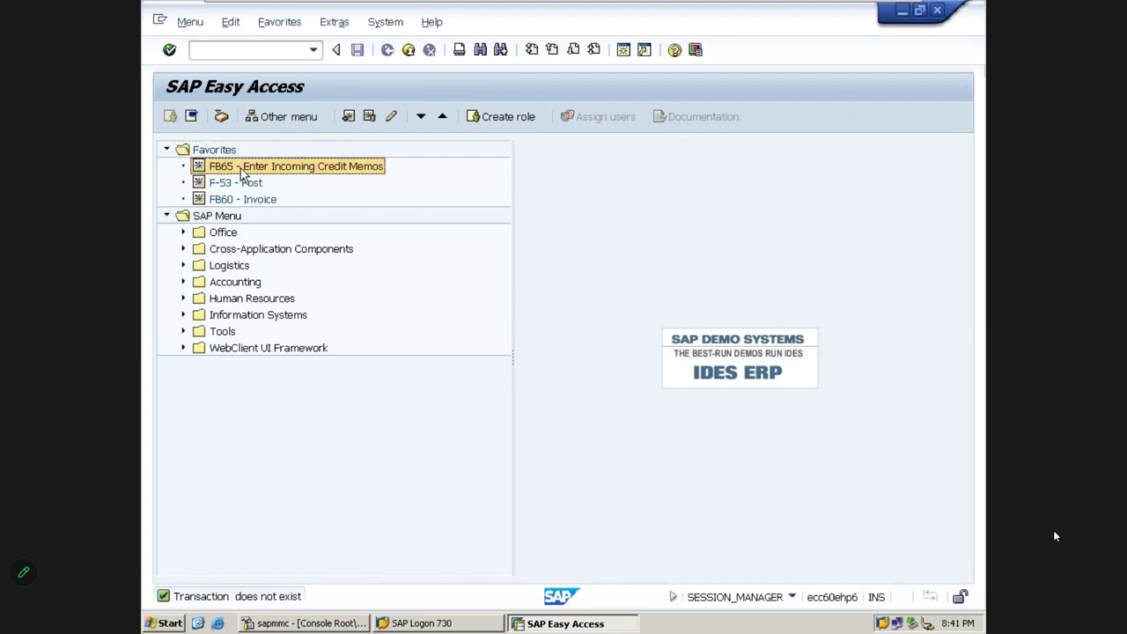
{"action": "right_click", "coordinate": [240, 168]}
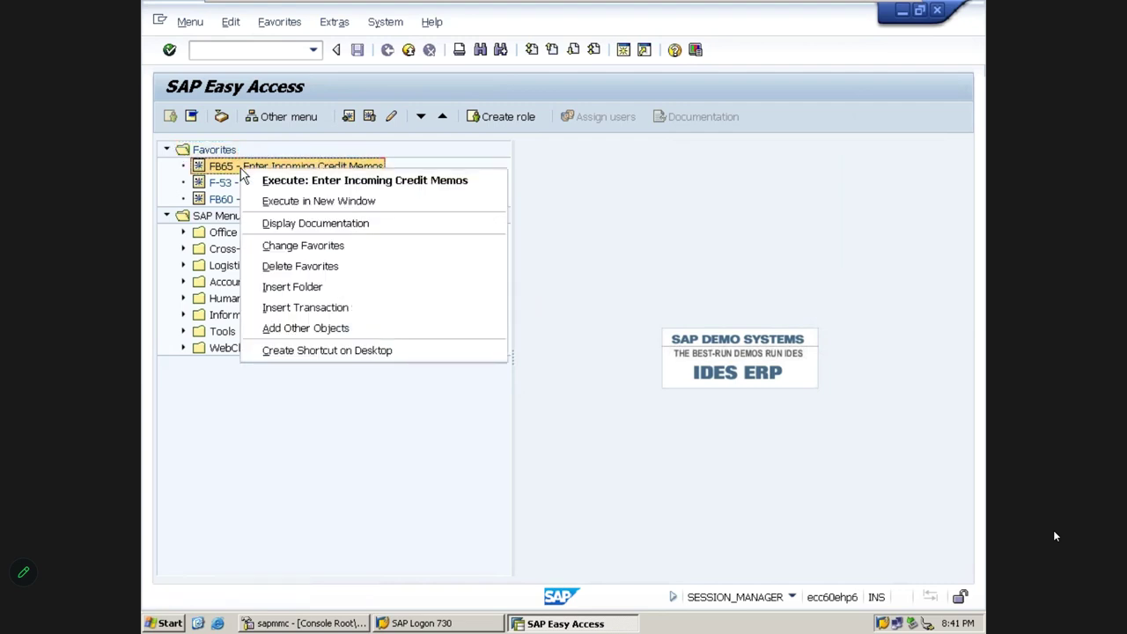
{"action": "left_click", "coordinate": [307, 274]}
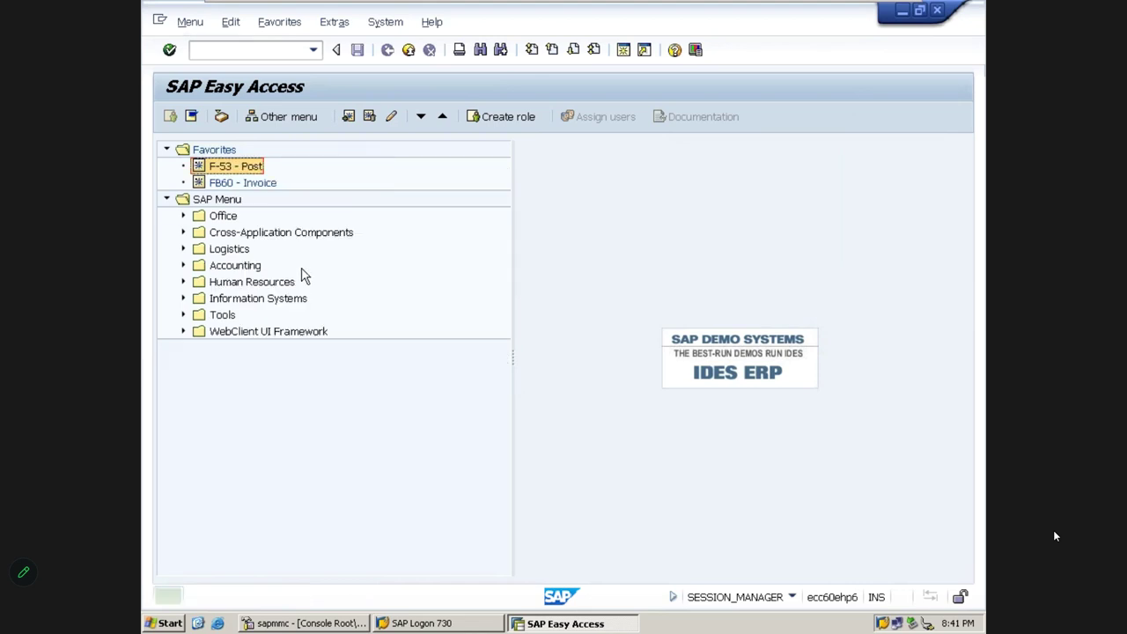
{"action": "right_click", "coordinate": [230, 172]}
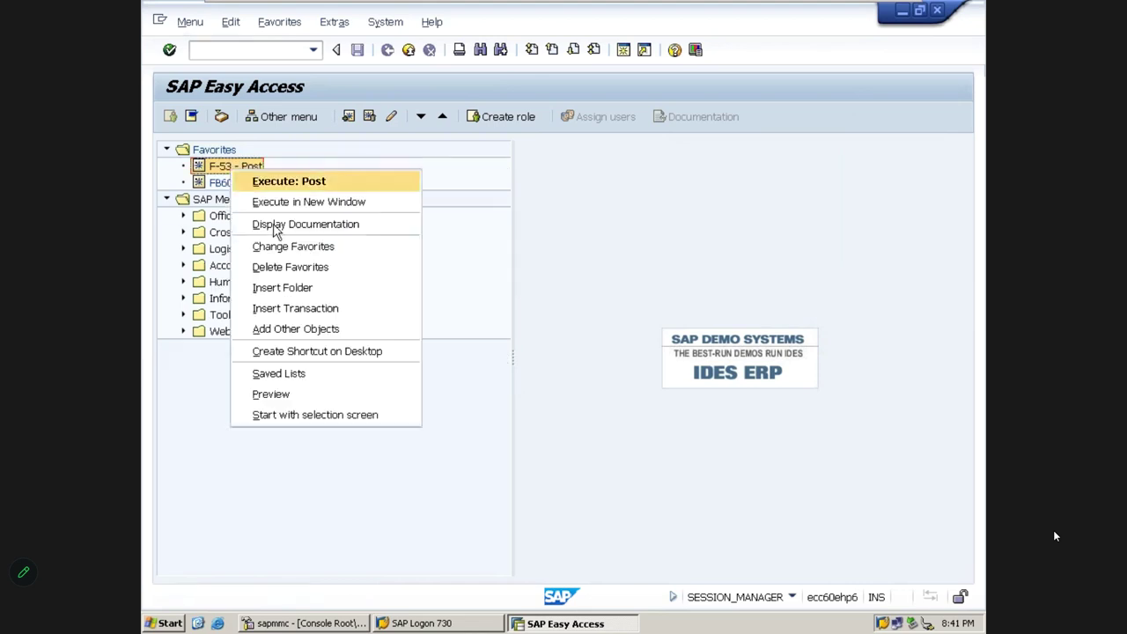
{"action": "left_click", "coordinate": [295, 268]}
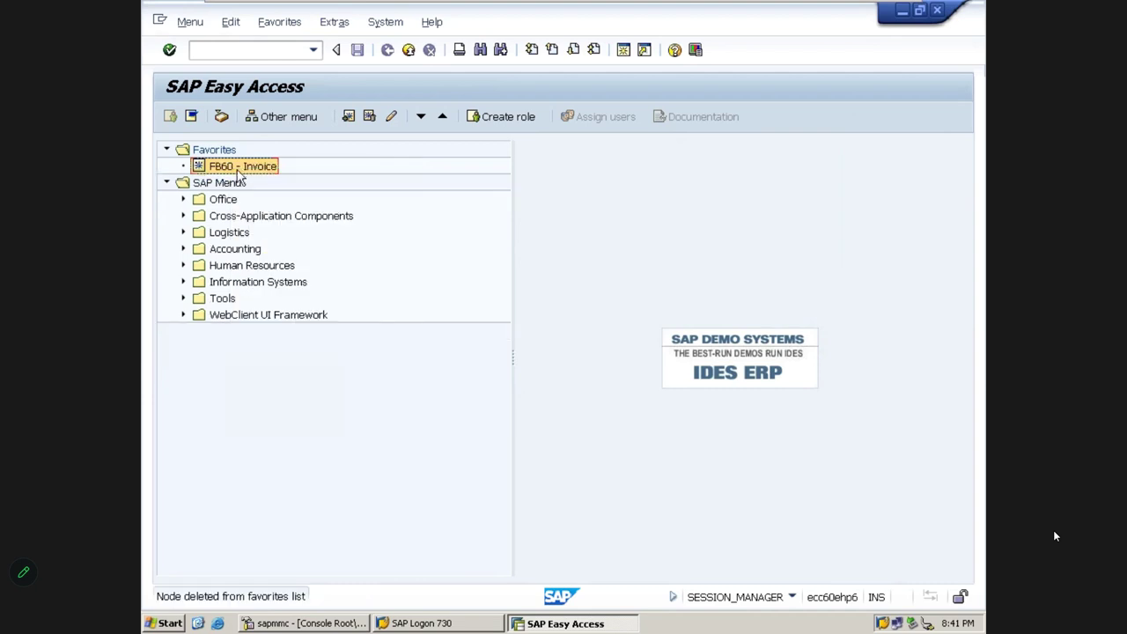
{"action": "right_click", "coordinate": [236, 170]}
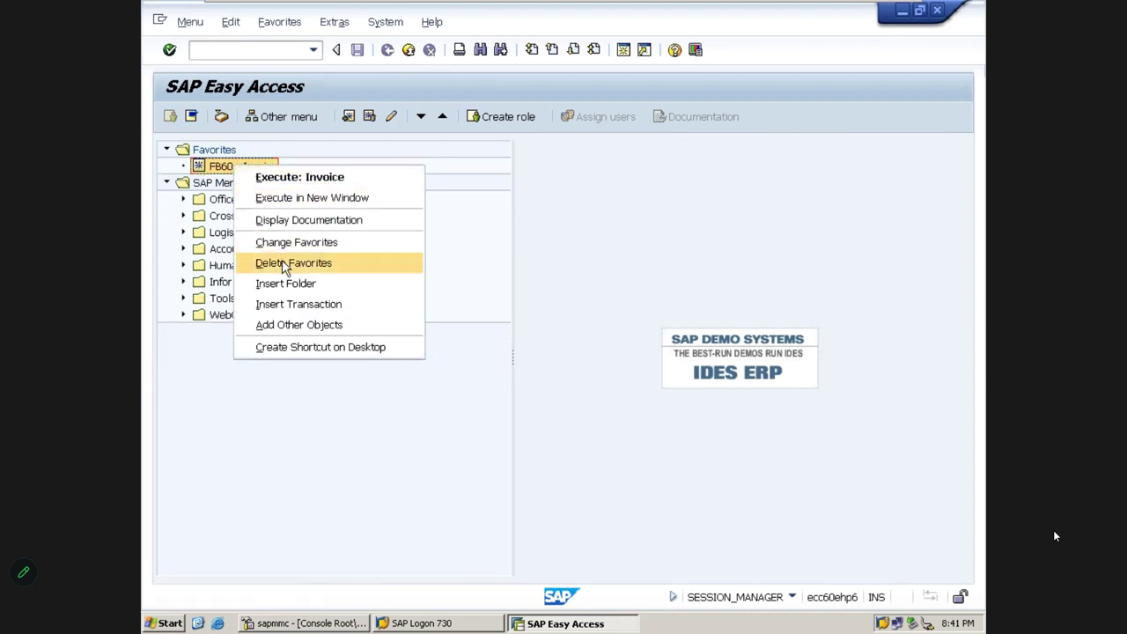
{"action": "left_click", "coordinate": [285, 266]}
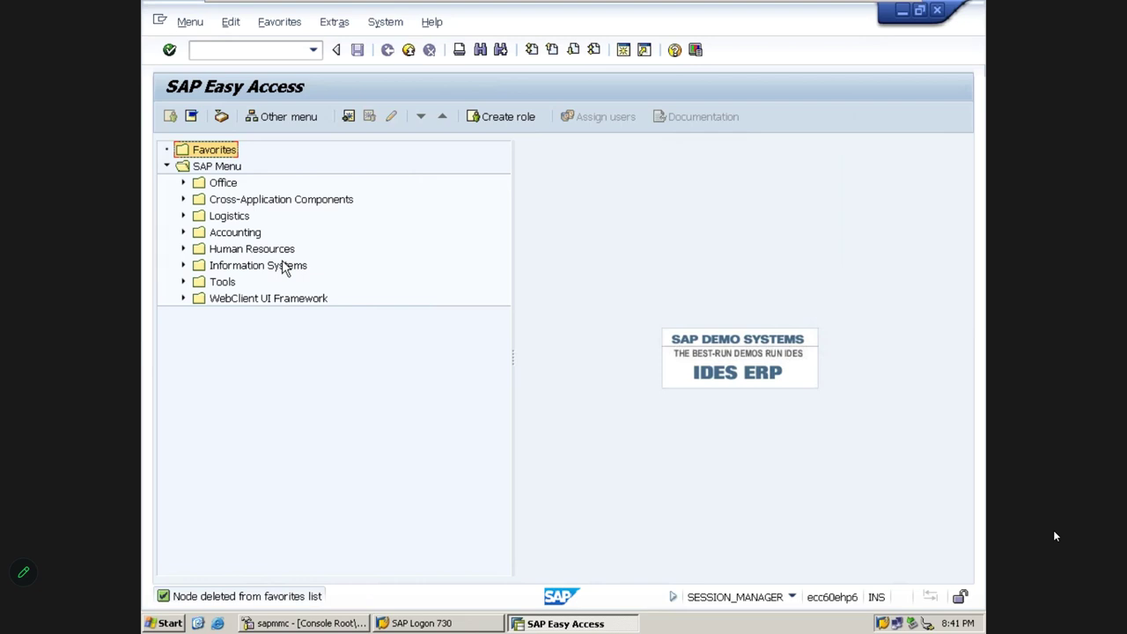
{"action": "mouse_move", "coordinate": [216, 11]}
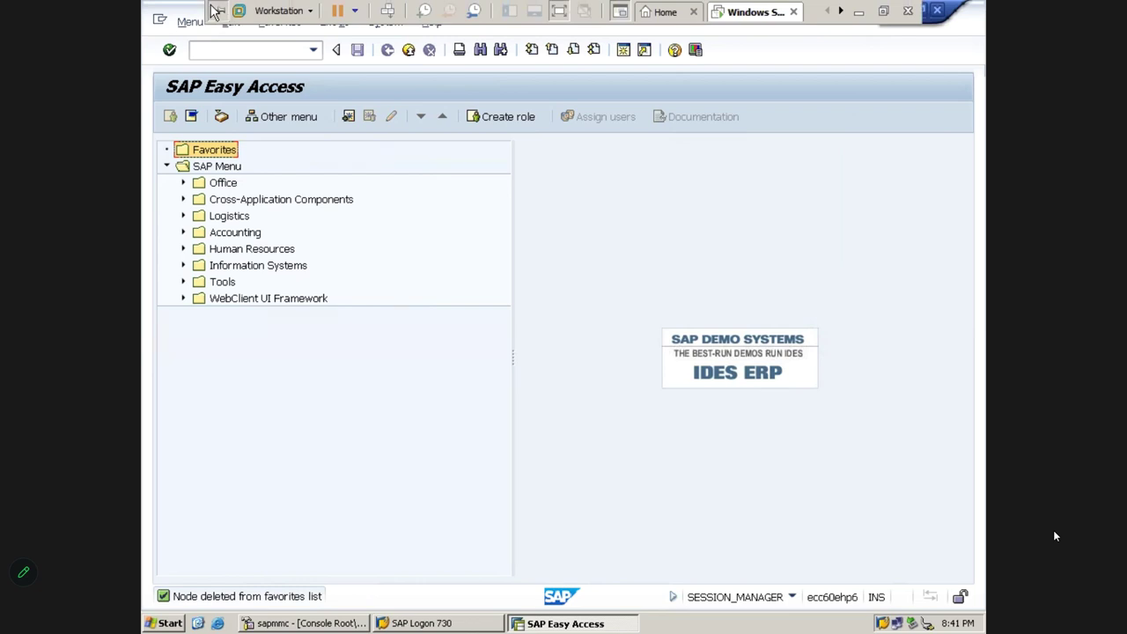
{"action": "left_click", "coordinate": [859, 15]}
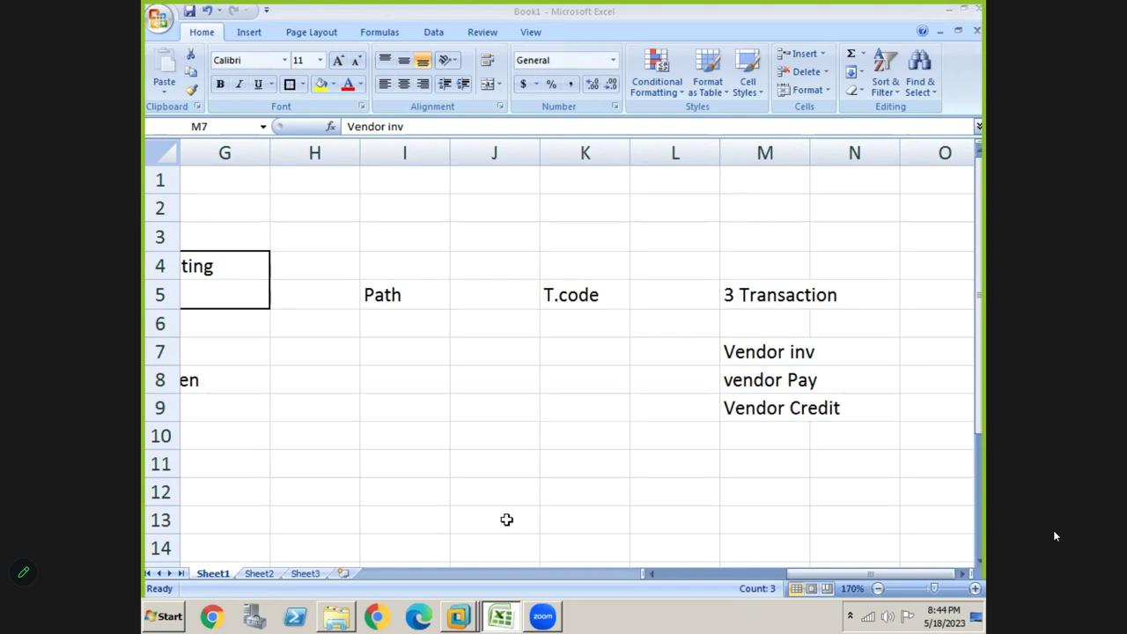
{"action": "key", "text": "alt+Tab"}
{"action": "key", "text": "Tab"}
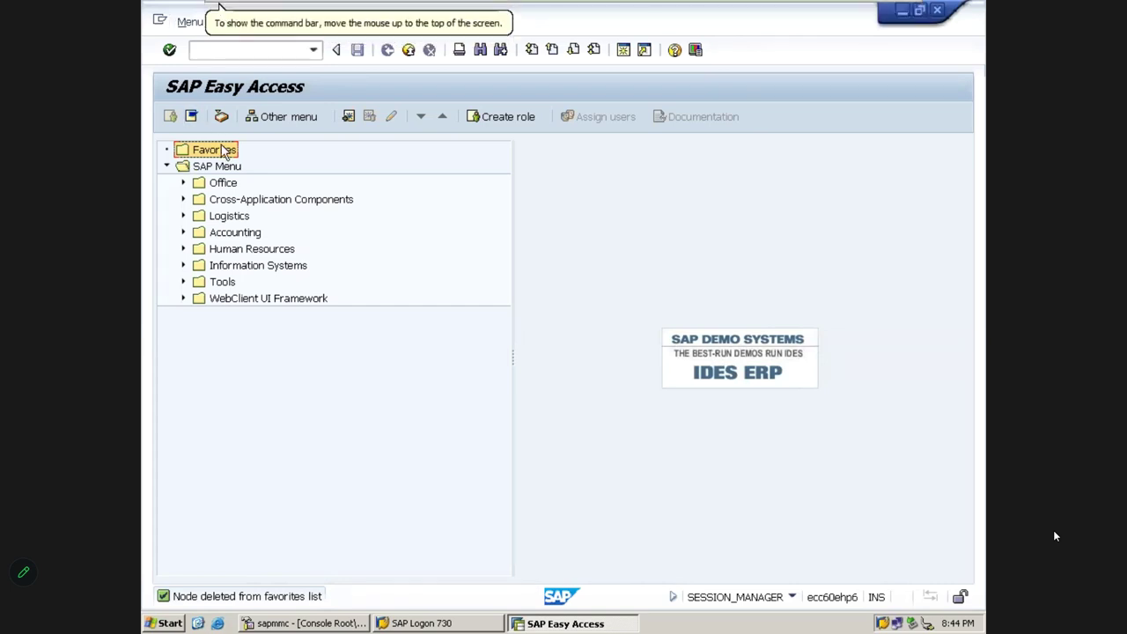
Open the Easy Access settings, move the window right, and cancel without saving
{"action": "left_click", "coordinate": [341, 25]}
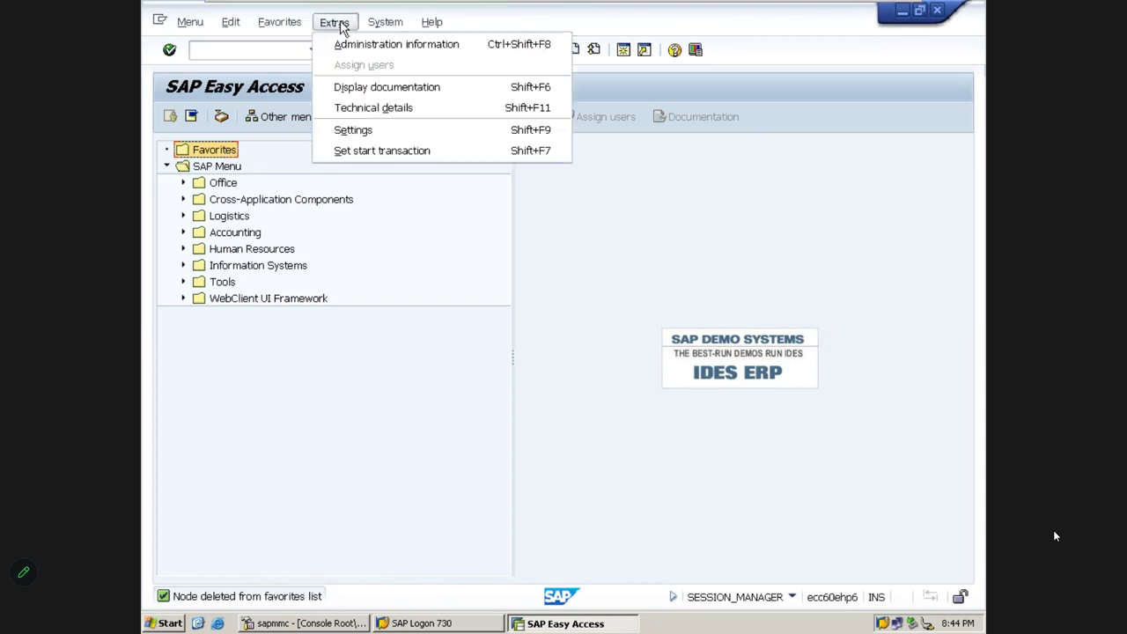
{"action": "left_click", "coordinate": [370, 130]}
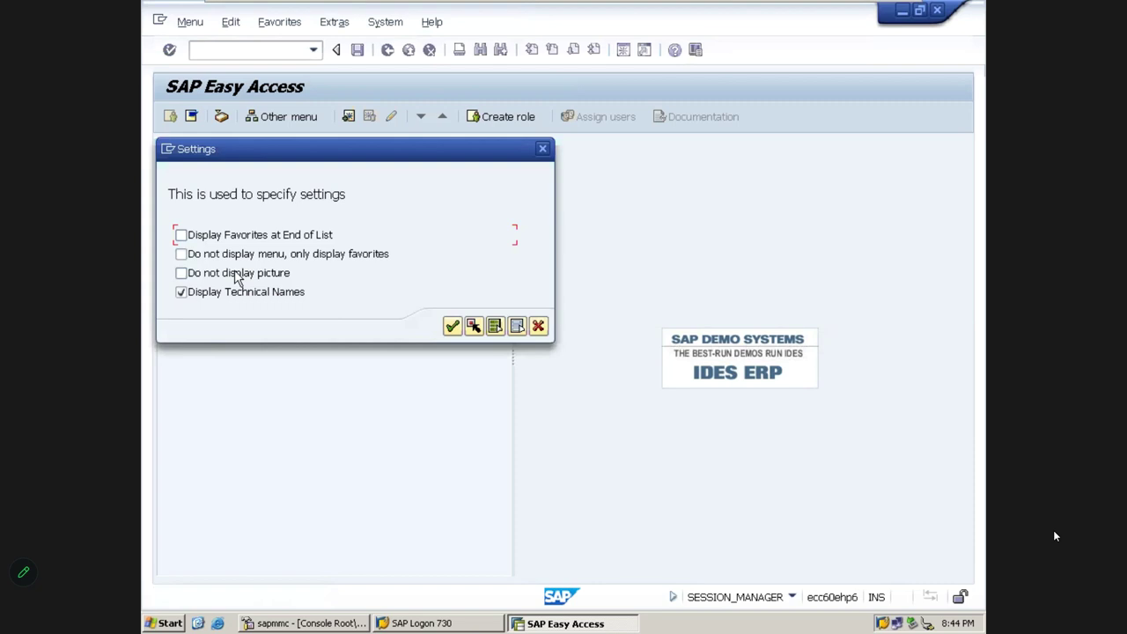
{"action": "left_click_drag", "start_coordinate": [283, 155], "coordinate": [502, 151]}
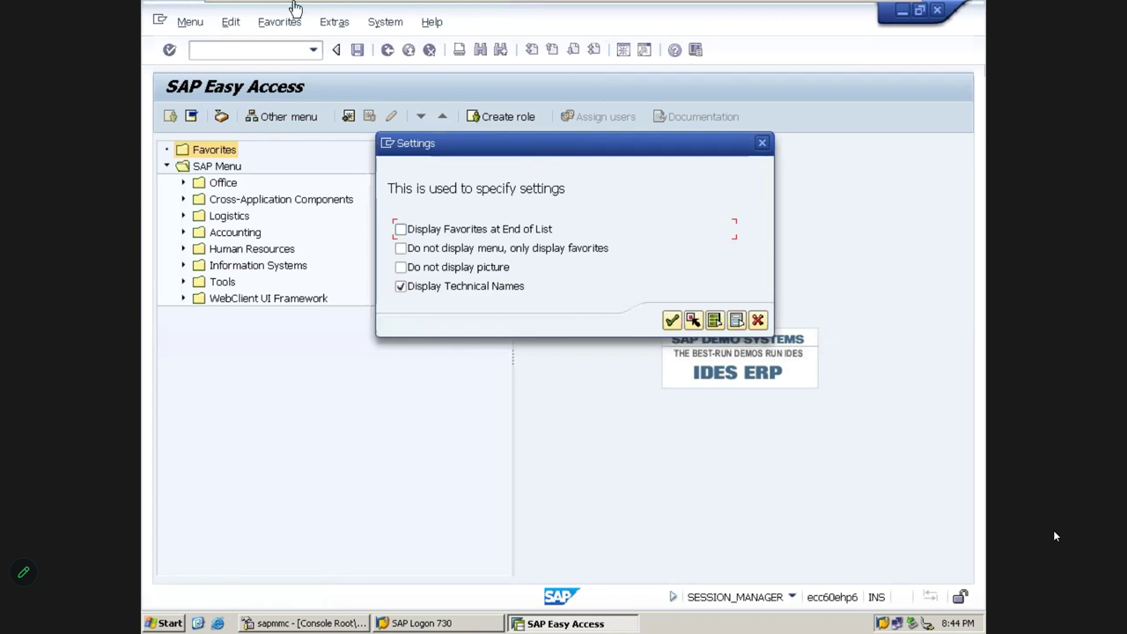
{"action": "mouse_move", "coordinate": [328, 9]}
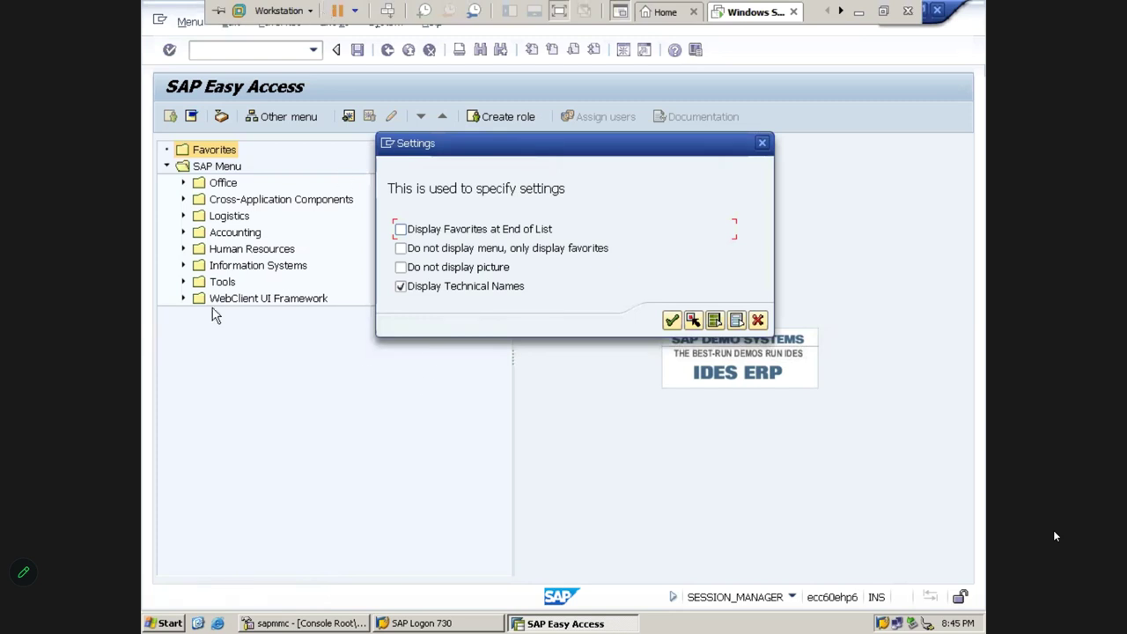
{"action": "left_click", "coordinate": [759, 321]}
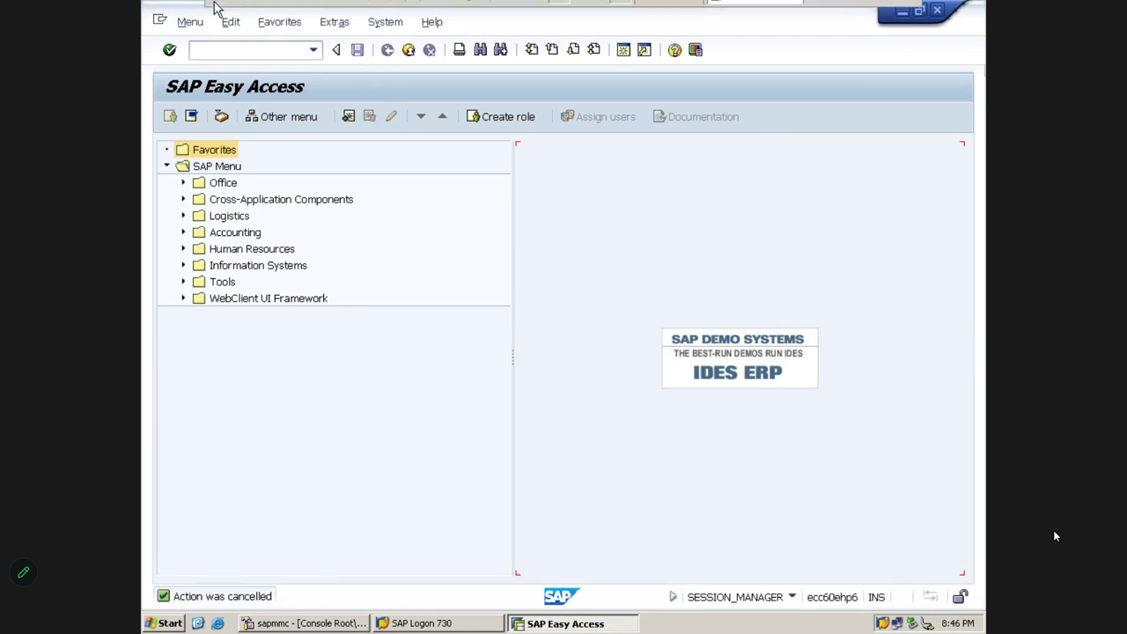
{"action": "mouse_move", "coordinate": [217, 11]}
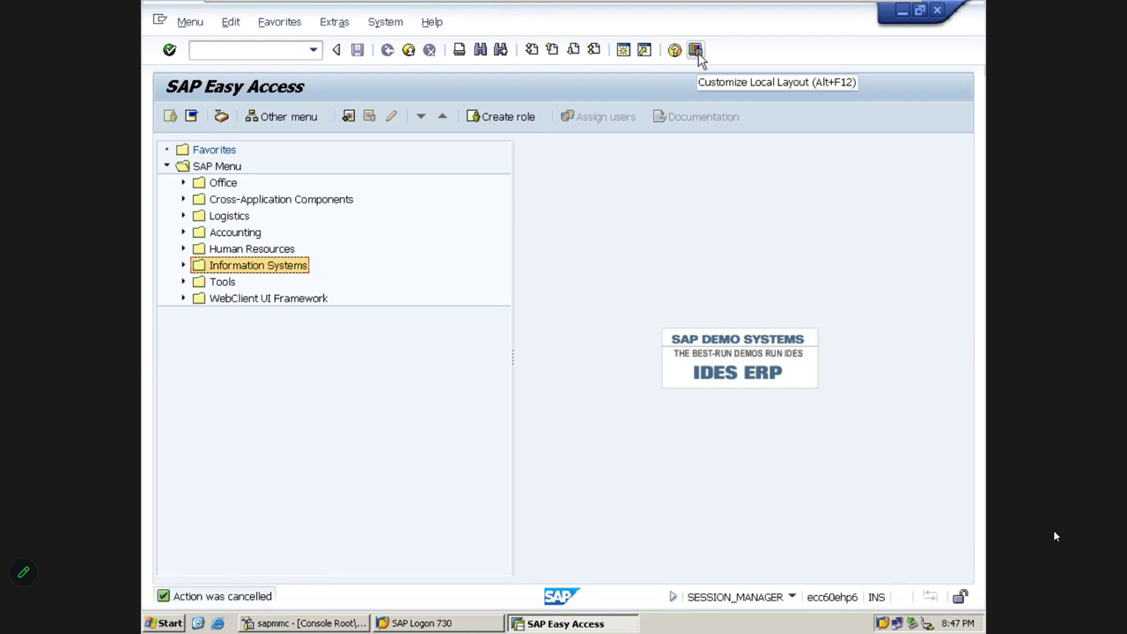
Choose SAP Red under Colors in System in SAP GUI Options, apply it, and close
{"action": "left_click", "coordinate": [696, 51]}
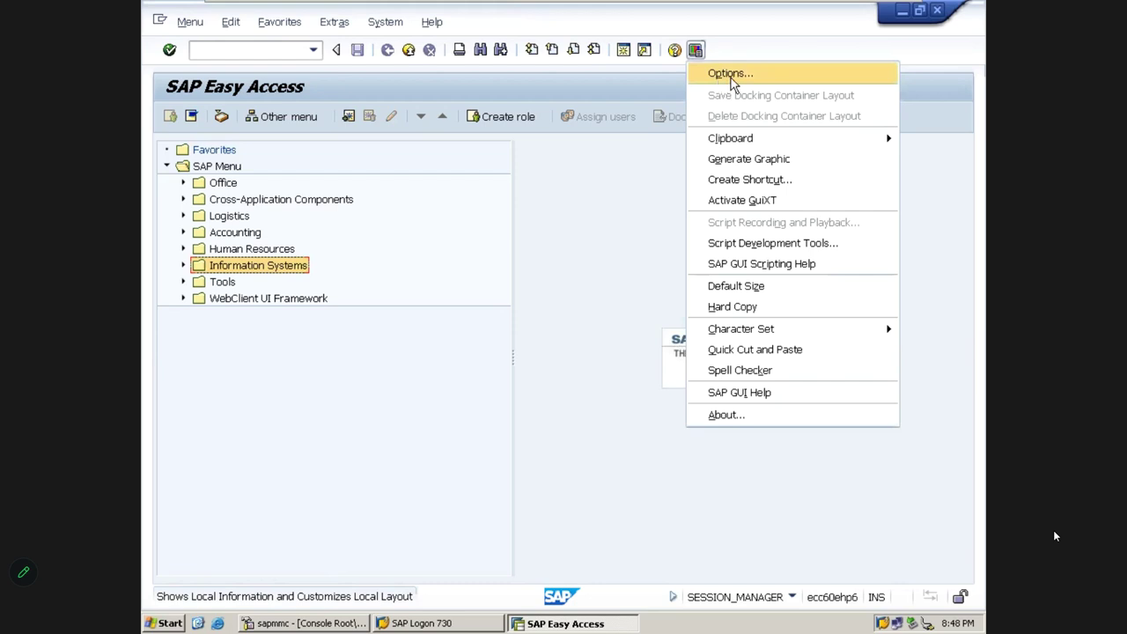
{"action": "left_click", "coordinate": [731, 79]}
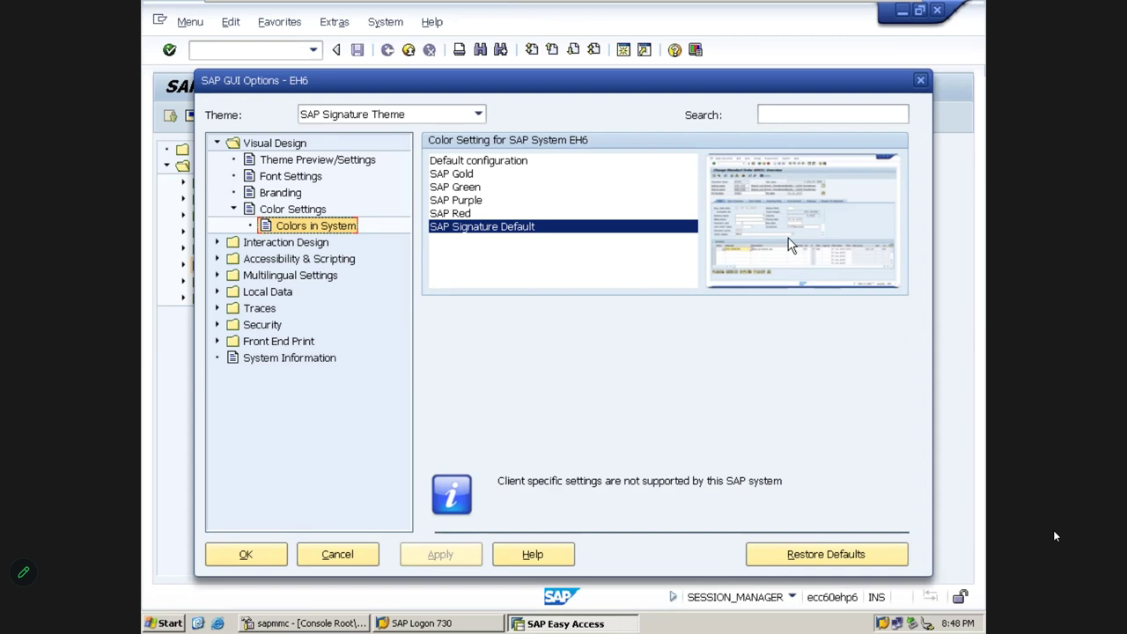
{"action": "left_click", "coordinate": [449, 216]}
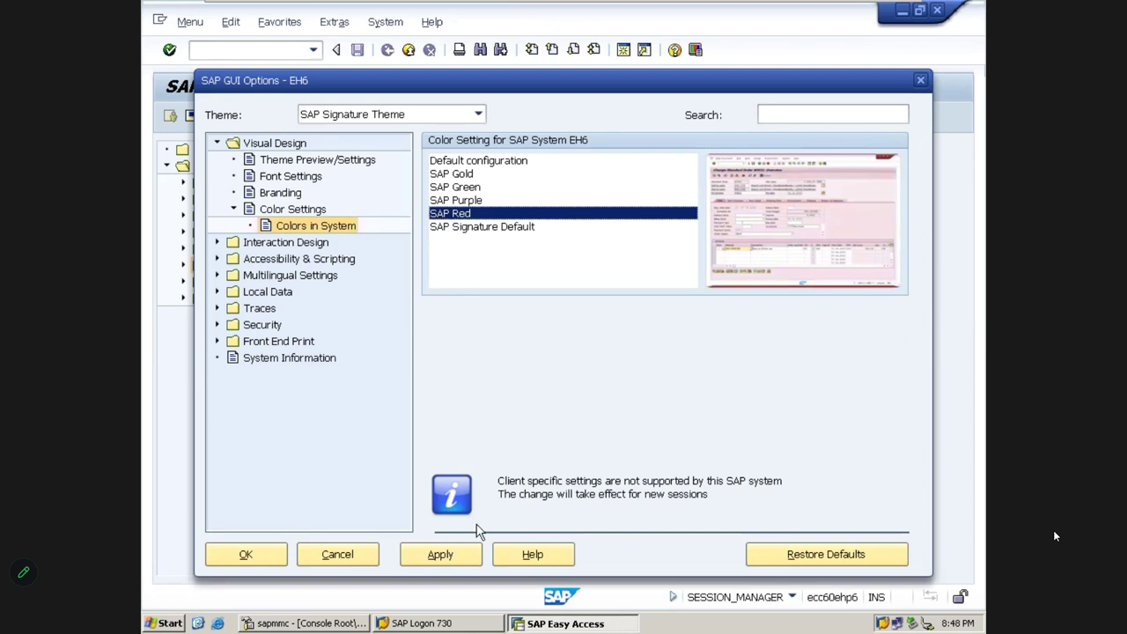
{"action": "left_click", "coordinate": [440, 555]}
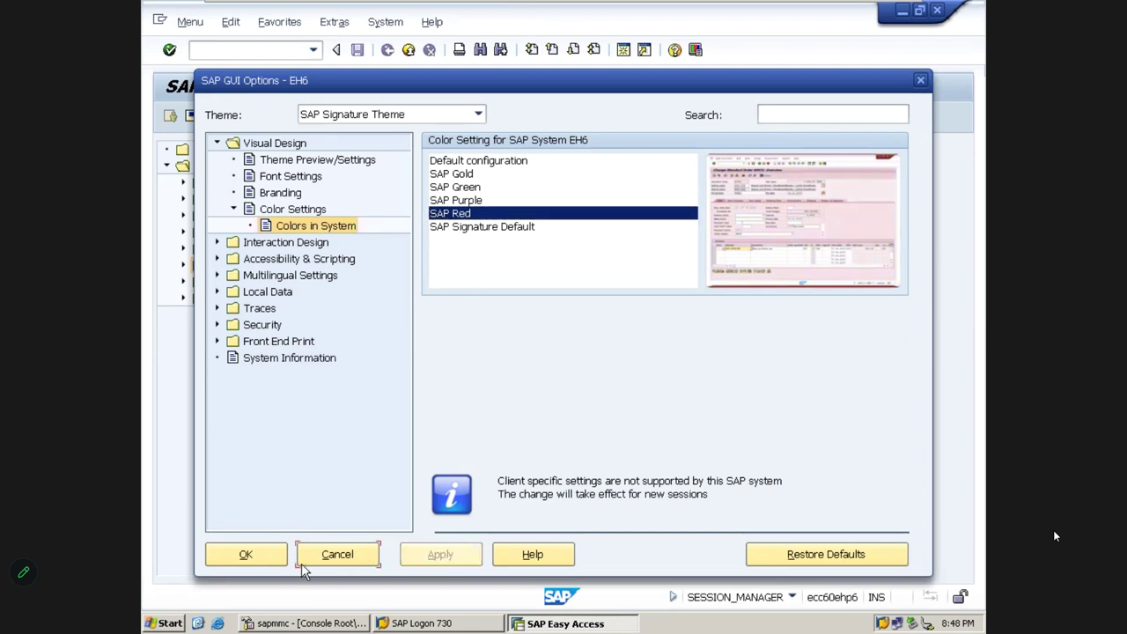
{"action": "left_click", "coordinate": [246, 555]}
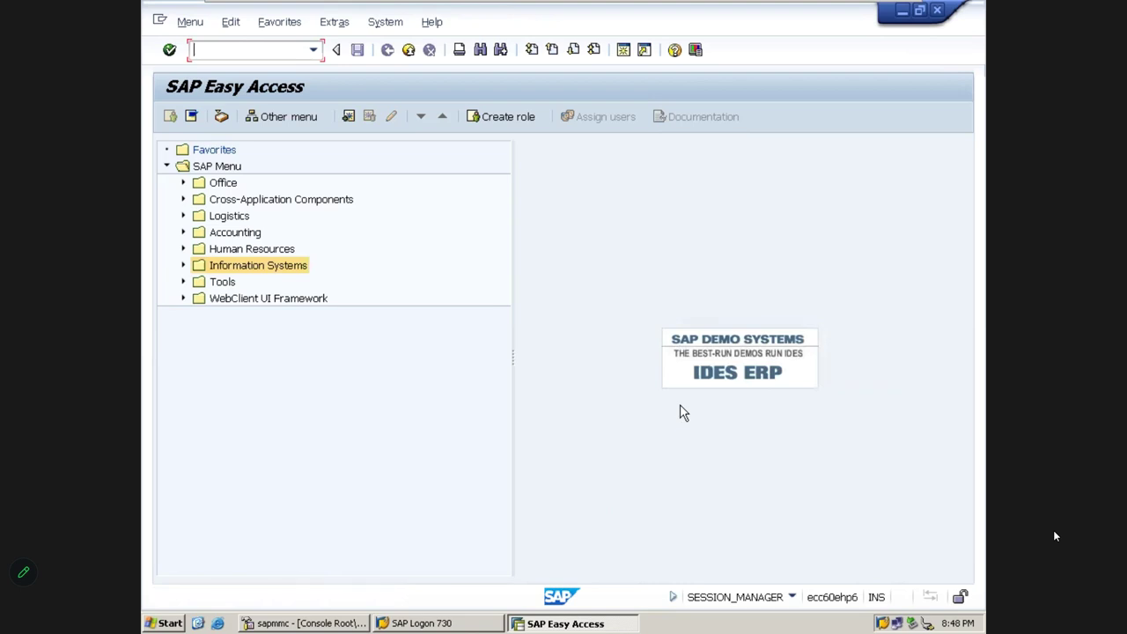
Open a new red session, close both windows, and confirm logging off
{"action": "left_click", "coordinate": [623, 49]}
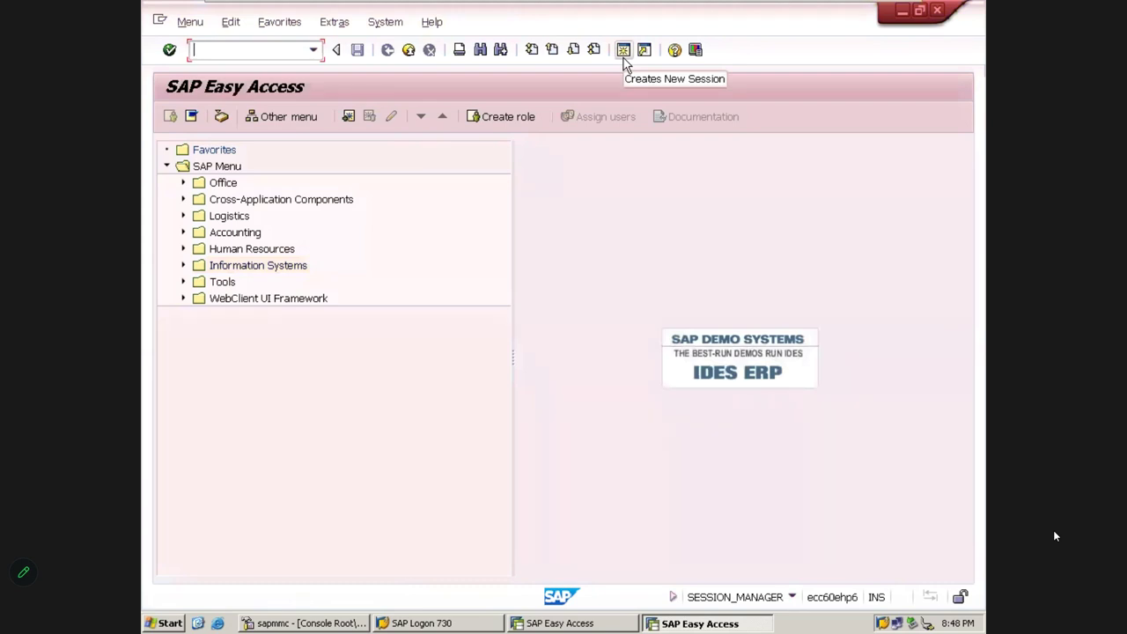
{"action": "left_click", "coordinate": [939, 13]}
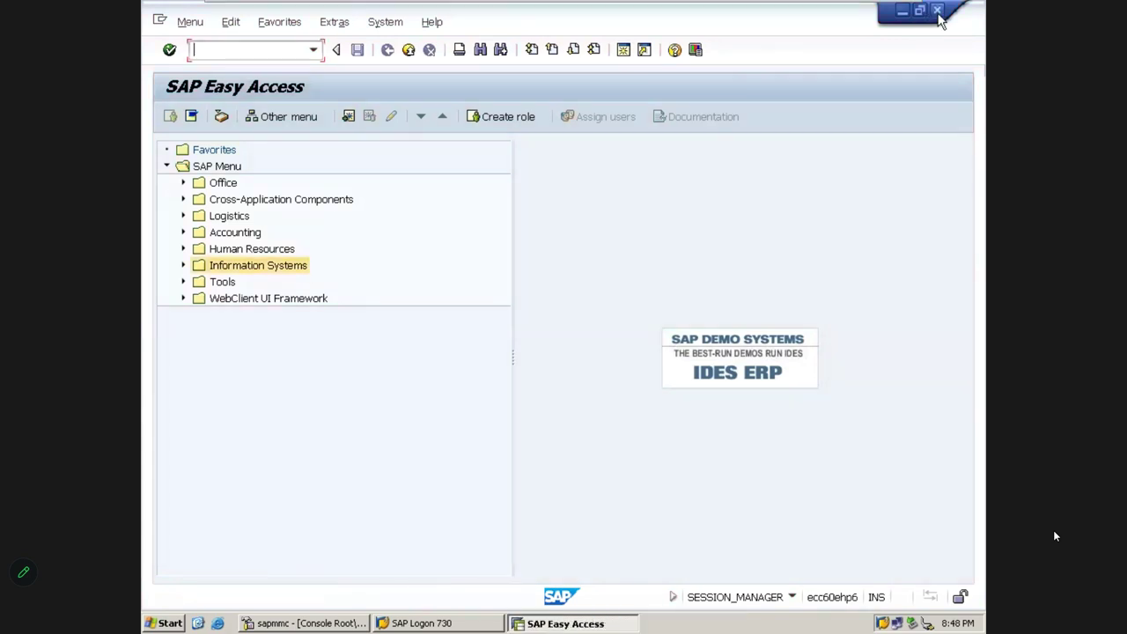
{"action": "left_click", "coordinate": [939, 12]}
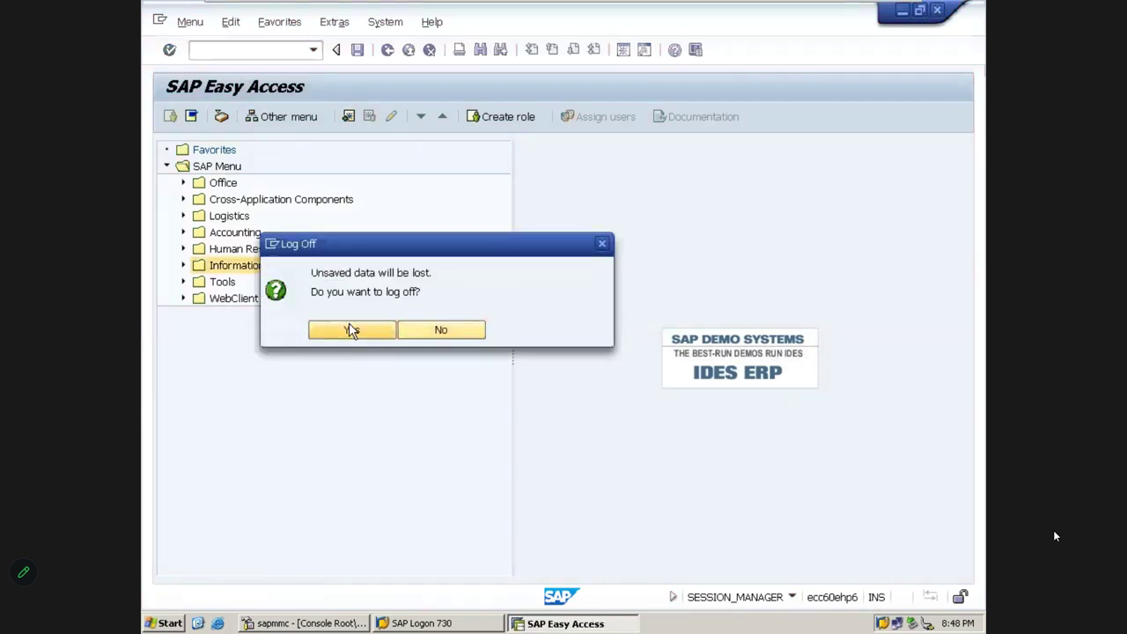
{"action": "left_click", "coordinate": [349, 329]}
Log back on to the ECC 6.0 EHP6 IDES system and open SAP GUI Options
{"action": "left_click", "coordinate": [473, 236]}
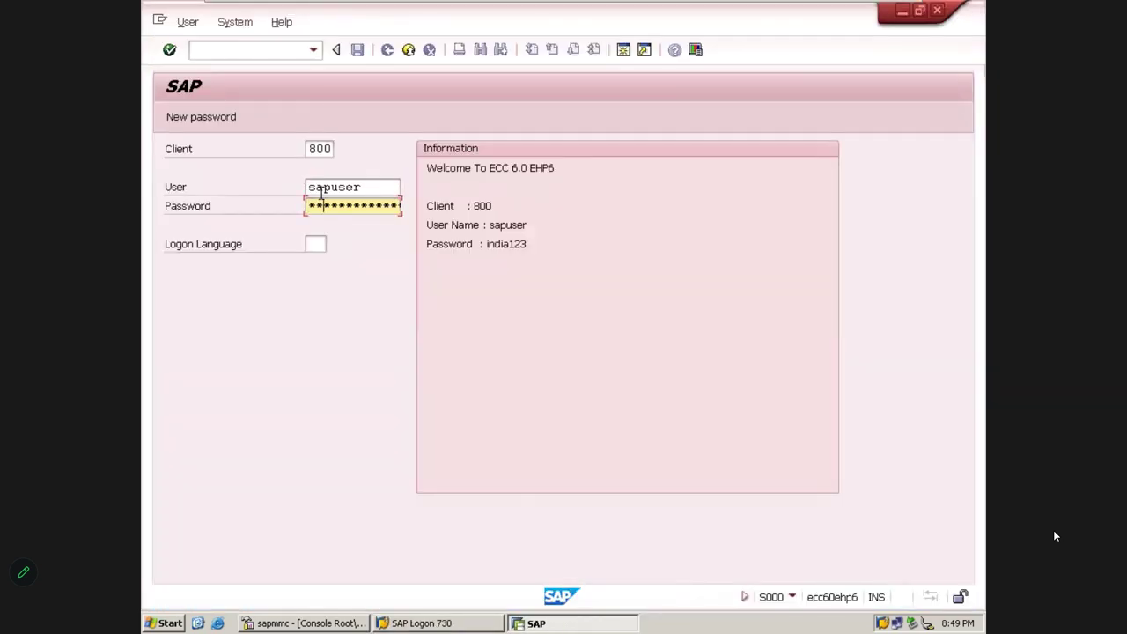
{"action": "key", "text": "Return"}
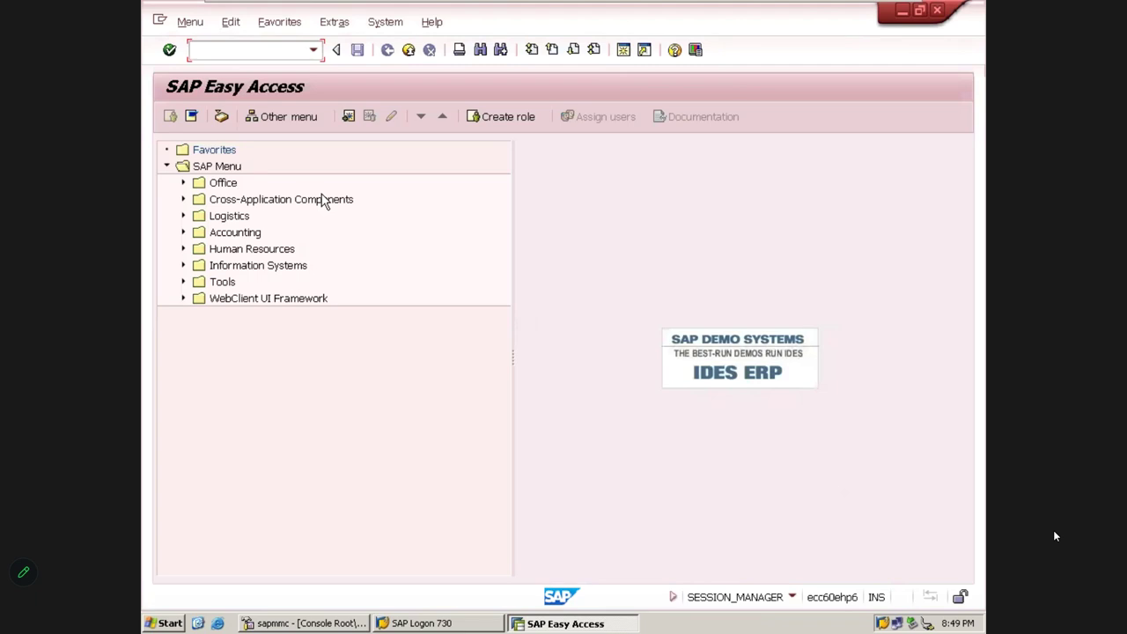
{"action": "left_click", "coordinate": [695, 51]}
{"action": "left_click", "coordinate": [713, 73]}
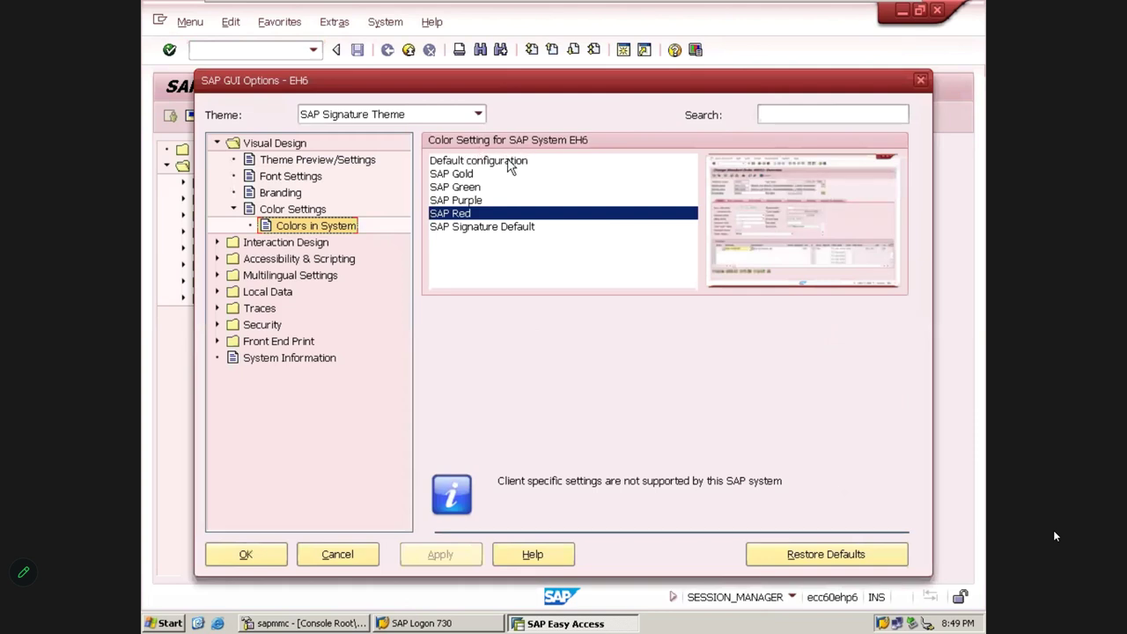
Preview Purple, Green and Gold, then apply SAP Green as the system colour and close Options
{"action": "left_click", "coordinate": [470, 201]}
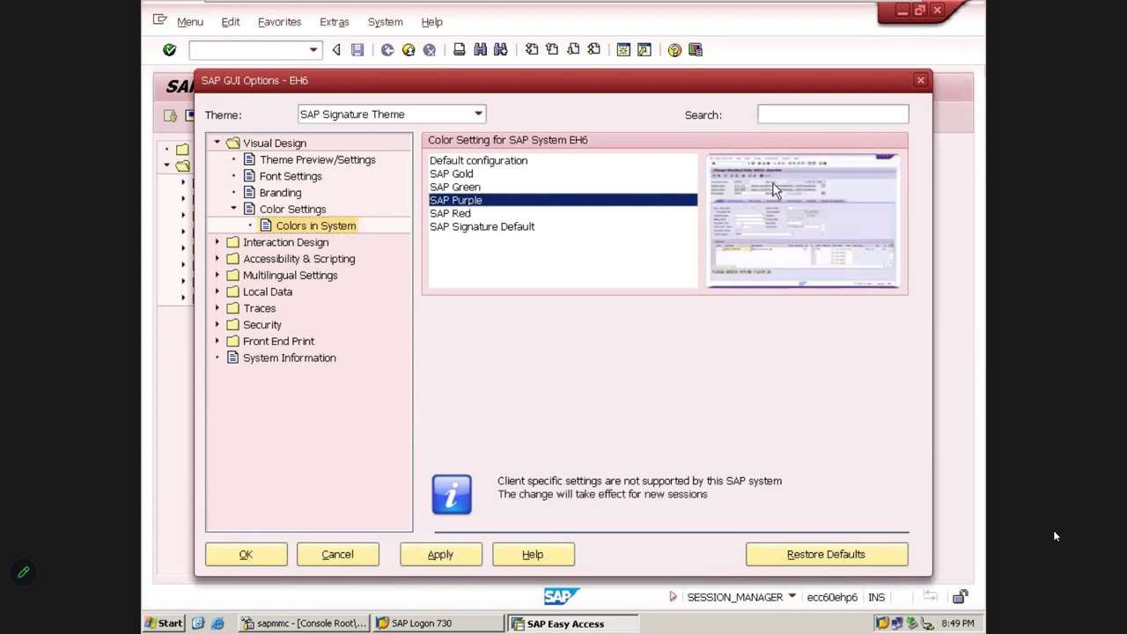
{"action": "left_click", "coordinate": [500, 189]}
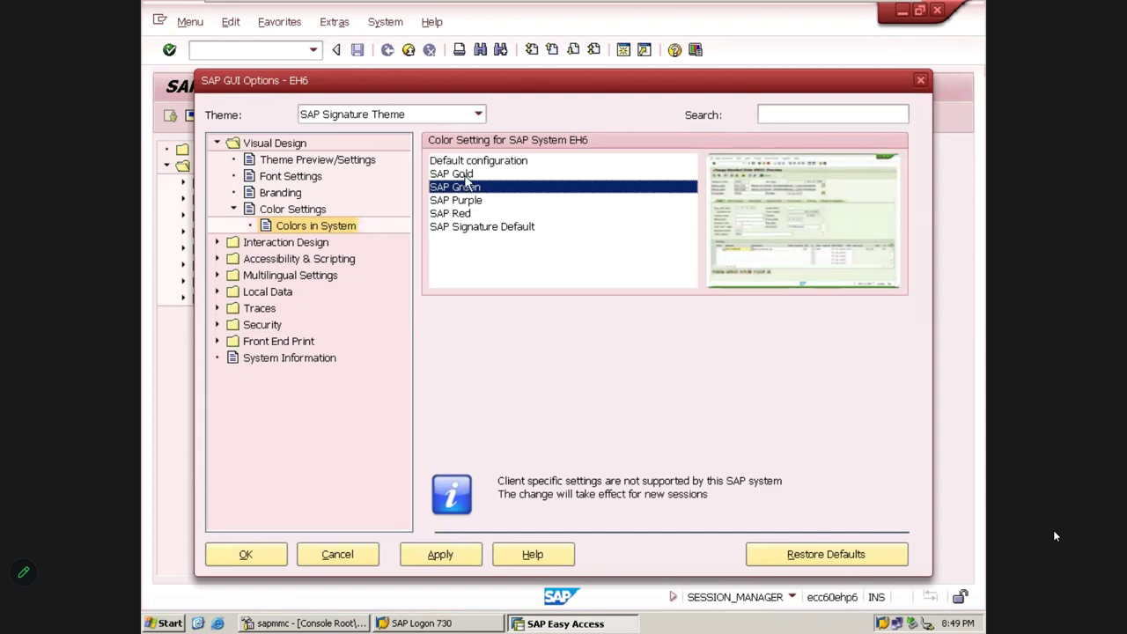
{"action": "left_click", "coordinate": [467, 177]}
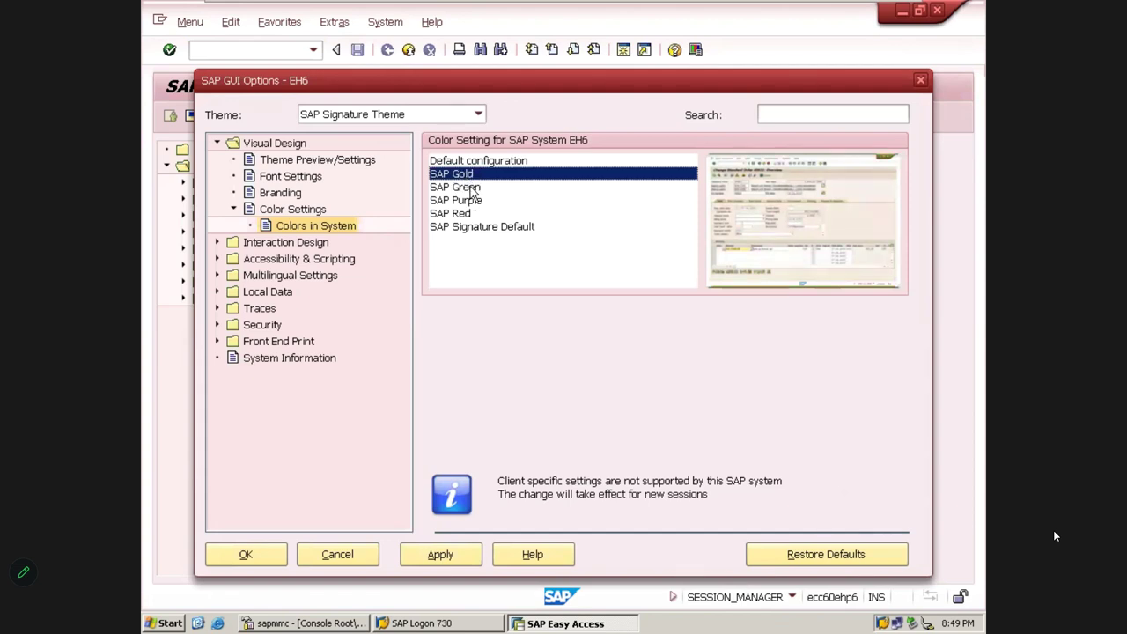
{"action": "left_click", "coordinate": [467, 187]}
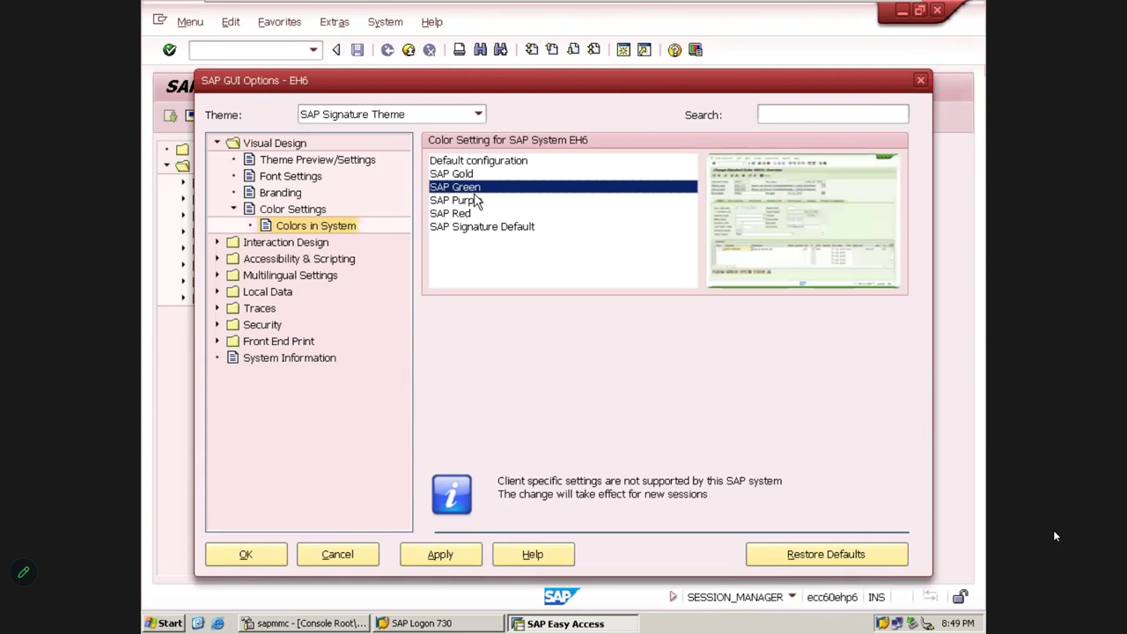
{"action": "left_click", "coordinate": [440, 558]}
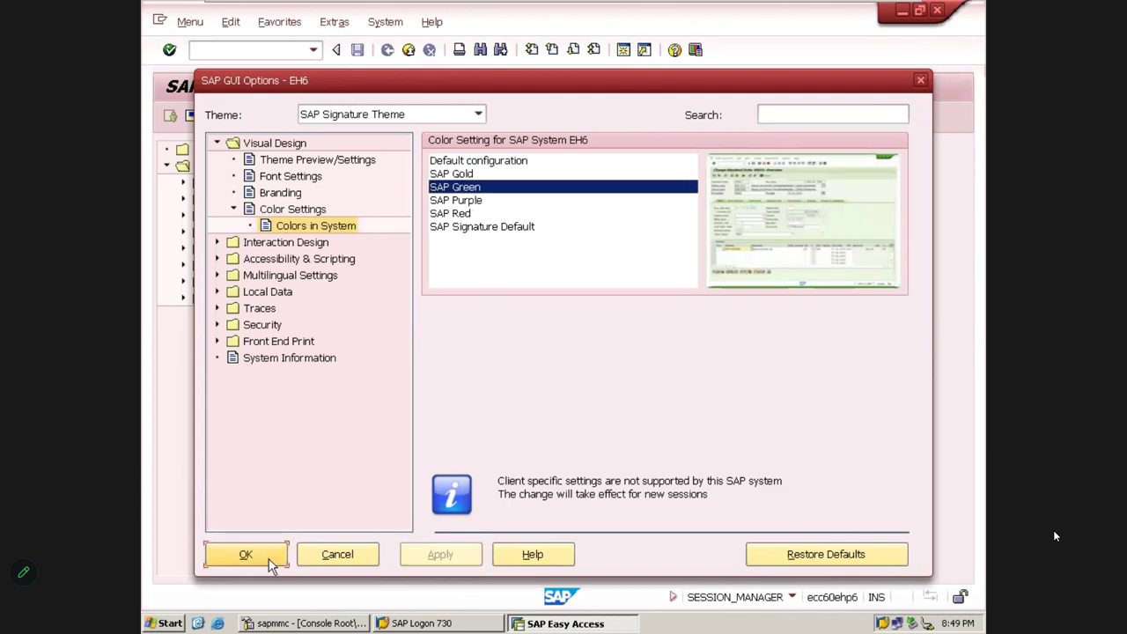
{"action": "left_click", "coordinate": [248, 555]}
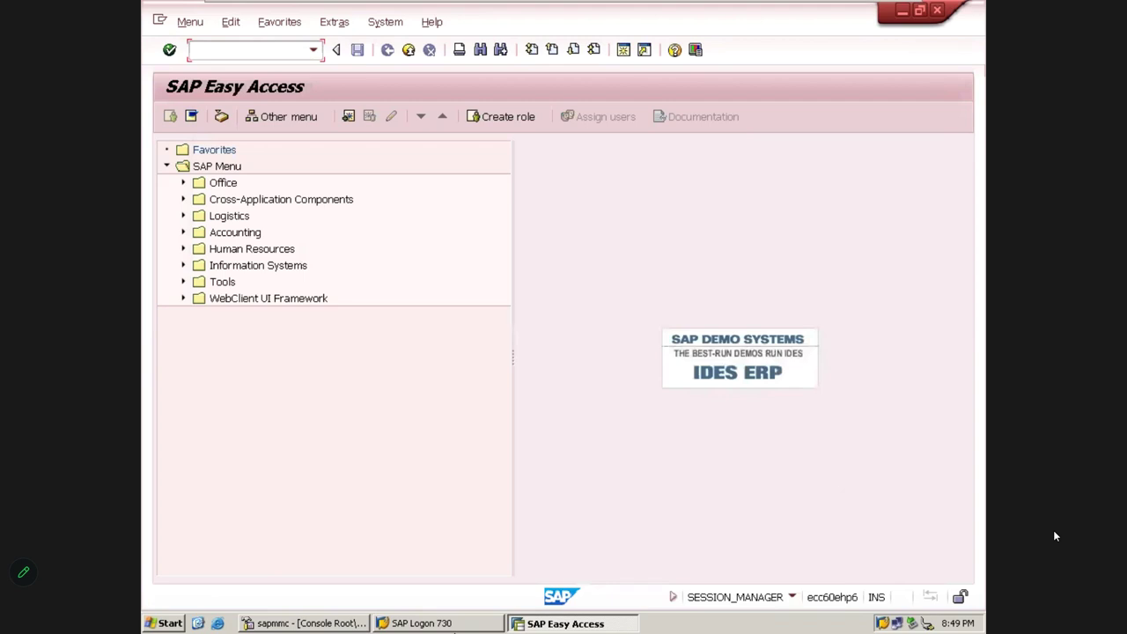
Open a new green session, close both windows, and confirm logging off
{"action": "left_click", "coordinate": [623, 51]}
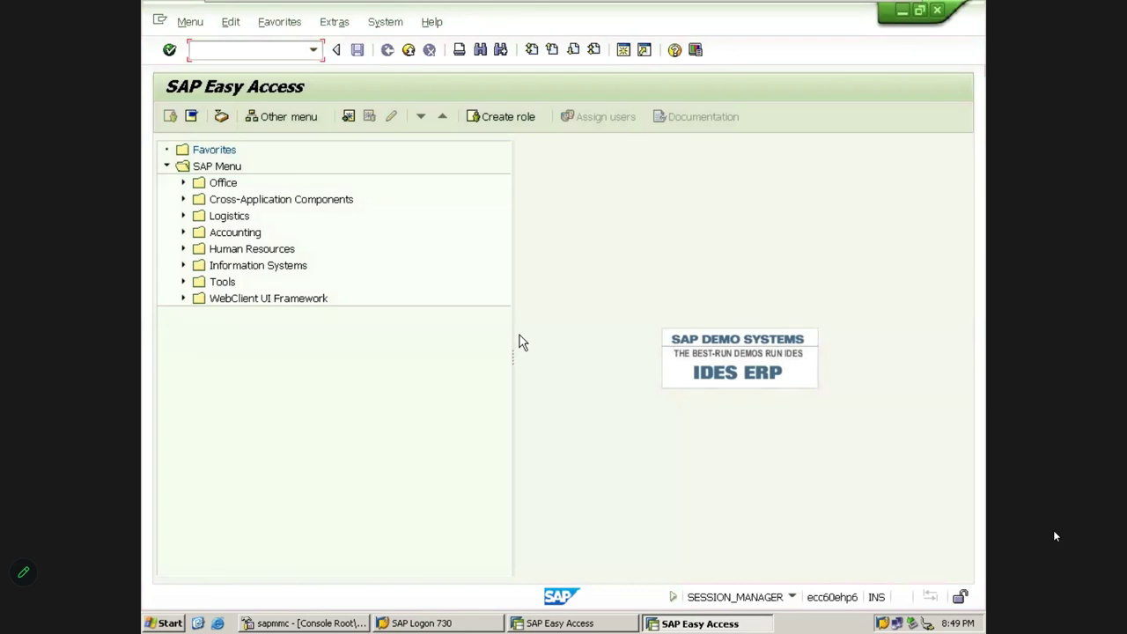
{"action": "left_click", "coordinate": [938, 10]}
{"action": "left_click", "coordinate": [937, 10]}
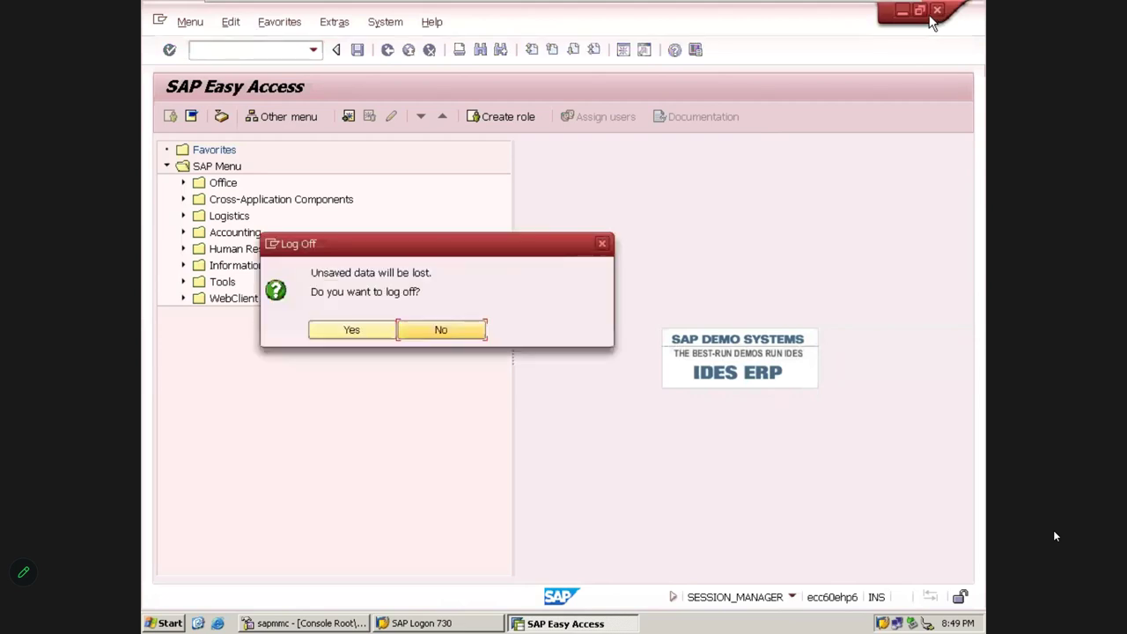
{"action": "left_click", "coordinate": [377, 334]}
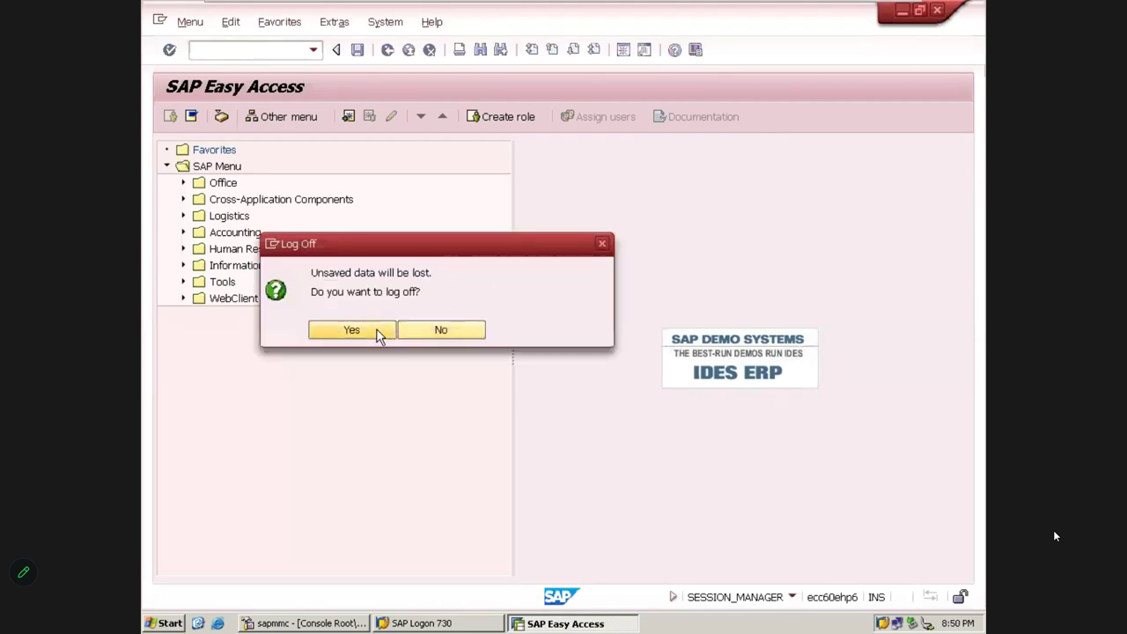
Log on to the ECC 6.0 EHP6 IDES system with the user name and password
{"action": "left_click", "coordinate": [477, 233]}
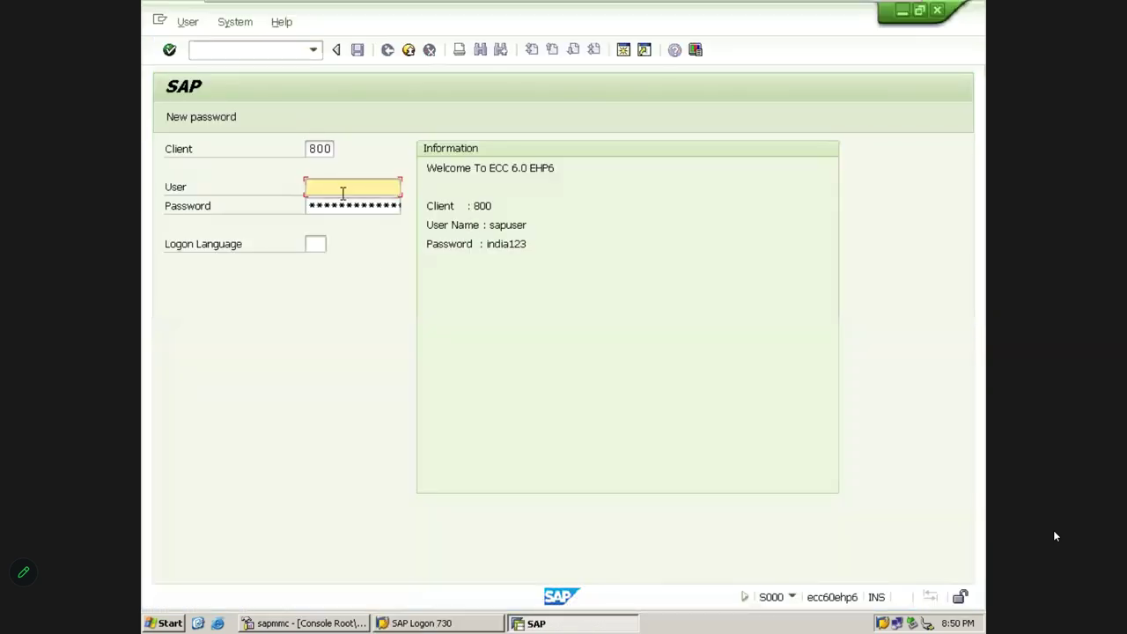
{"action": "type", "text": "sapuser"}
{"action": "key", "text": "Tab"}
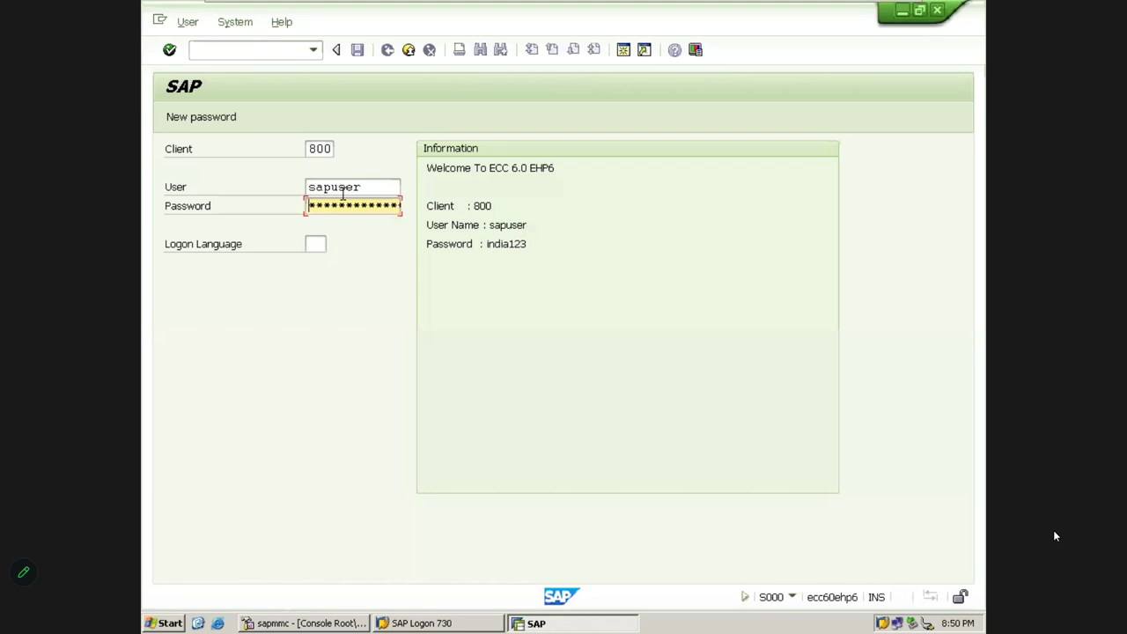
{"action": "key", "text": "Return"}
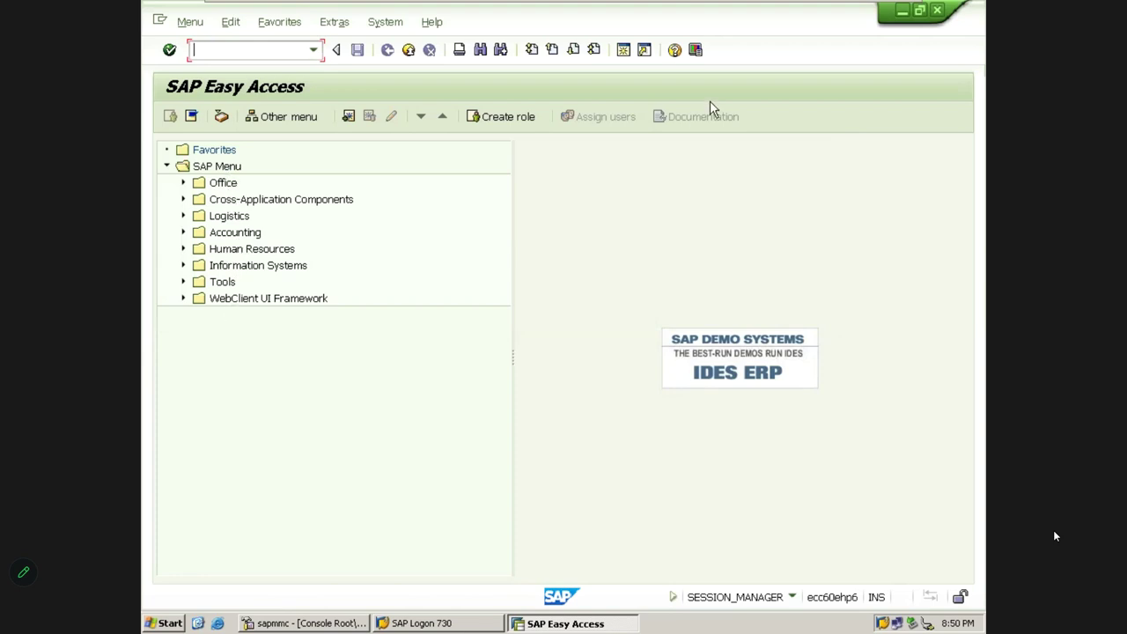
{"action": "left_click", "coordinate": [695, 51]}
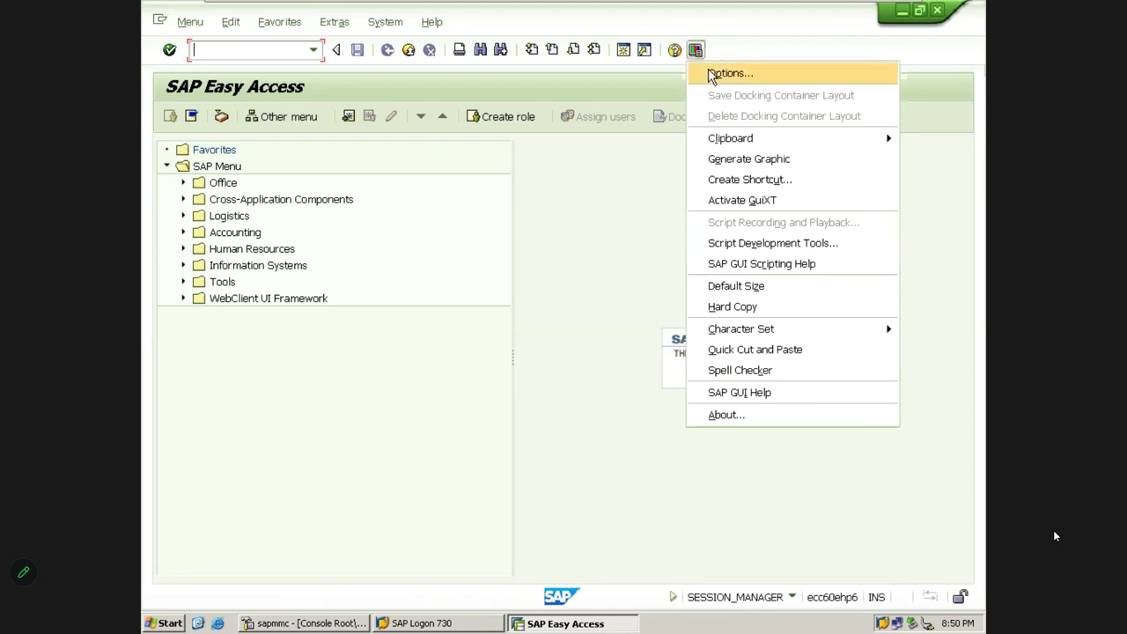
{"action": "left_click", "coordinate": [711, 74]}
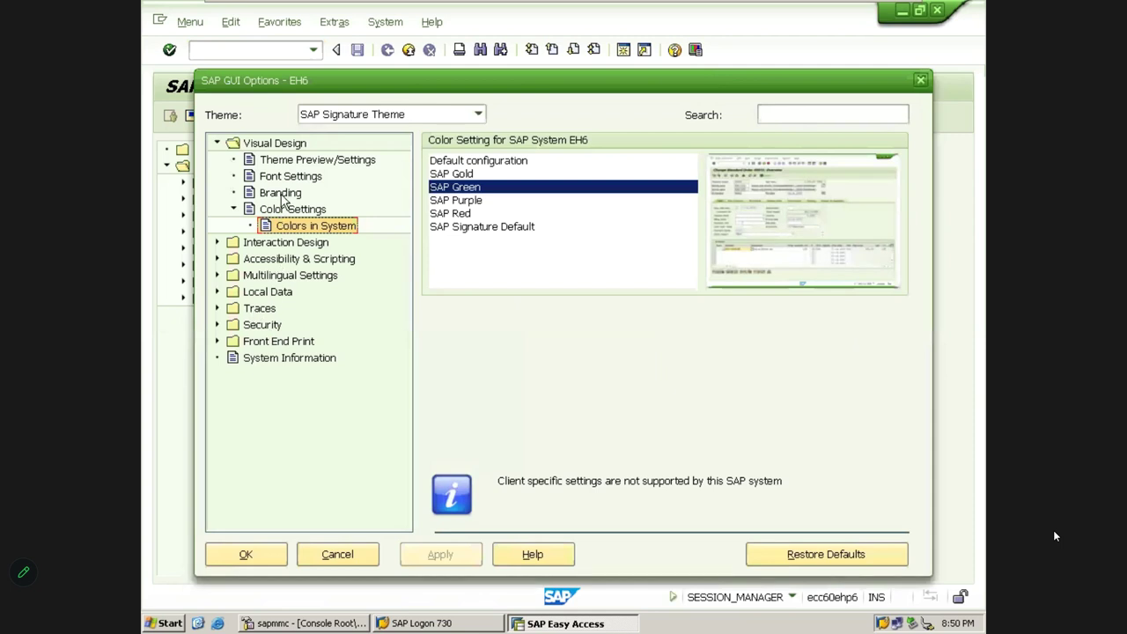
{"action": "mouse_move", "coordinate": [236, 16]}
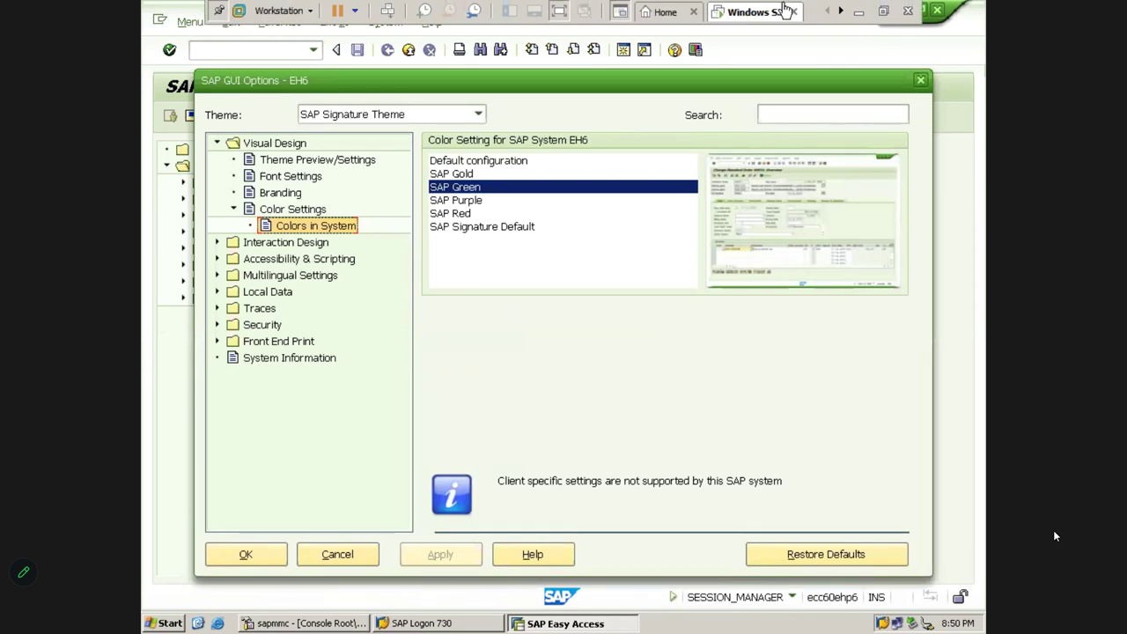
{"action": "key", "text": "alt+Tab"}
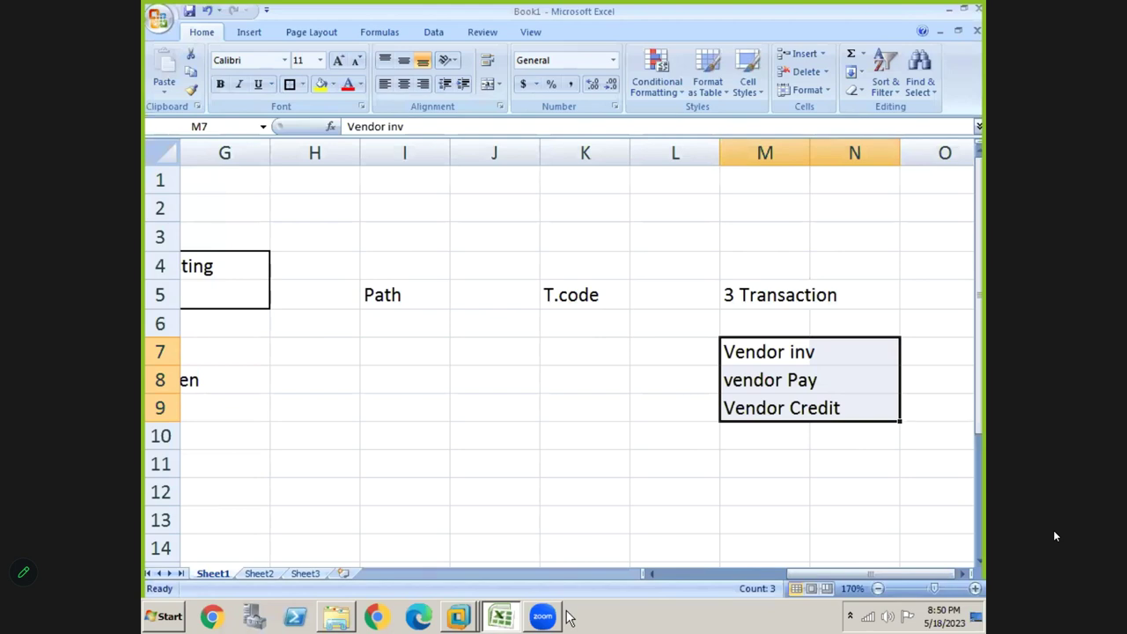
{"action": "key", "text": "alt+Tab"}
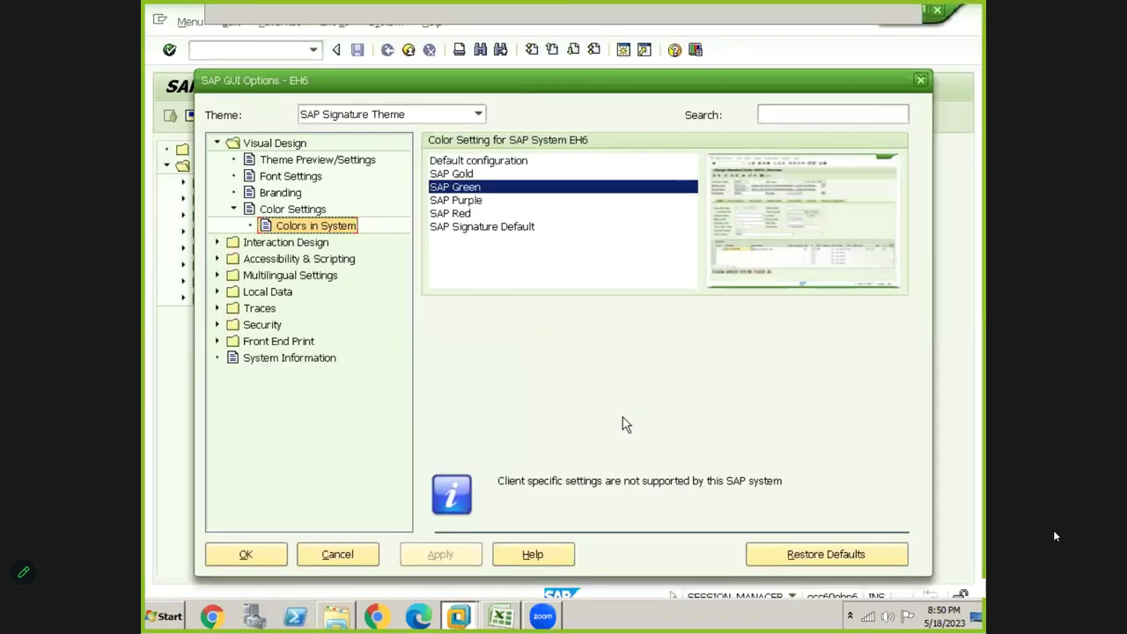
{"action": "left_click", "coordinate": [920, 80]}
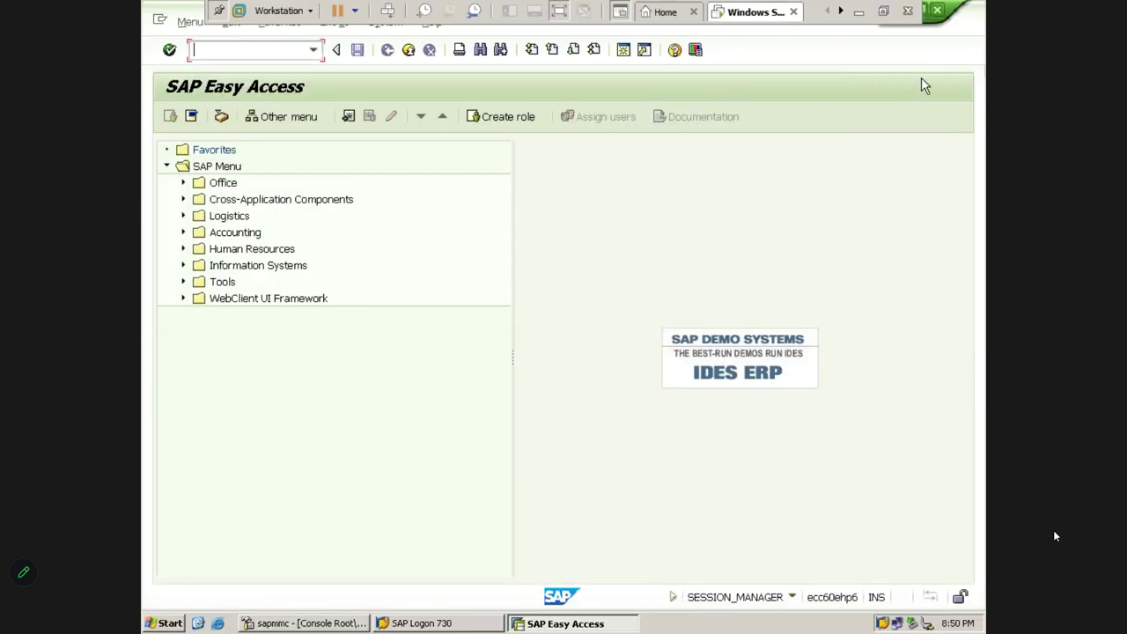
{"action": "left_click", "coordinate": [696, 50]}
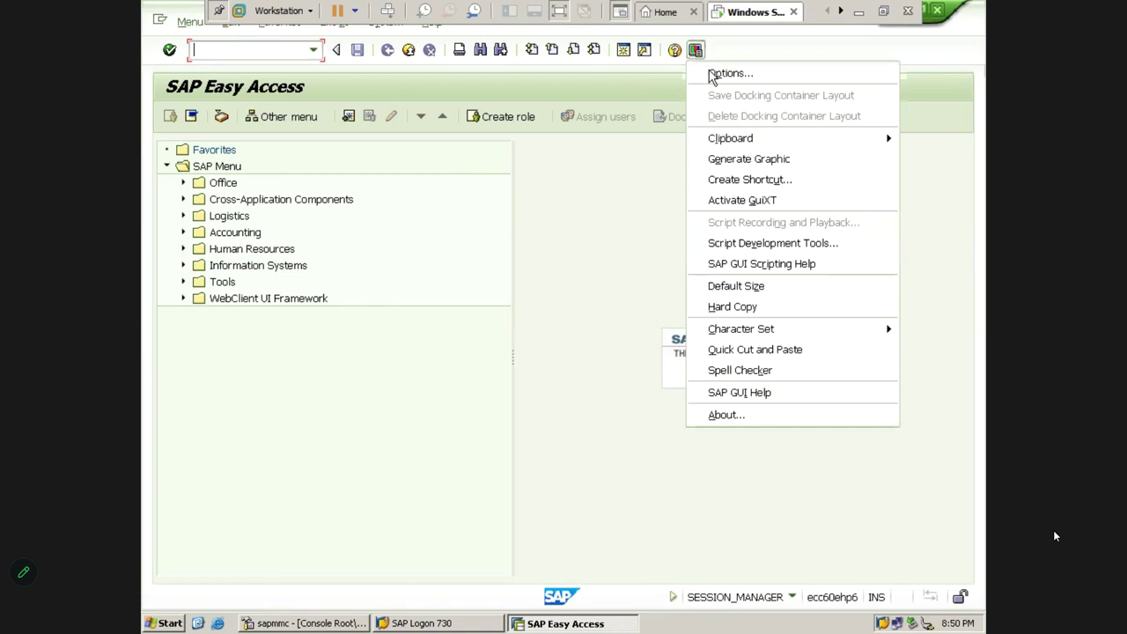
{"action": "left_click", "coordinate": [713, 78]}
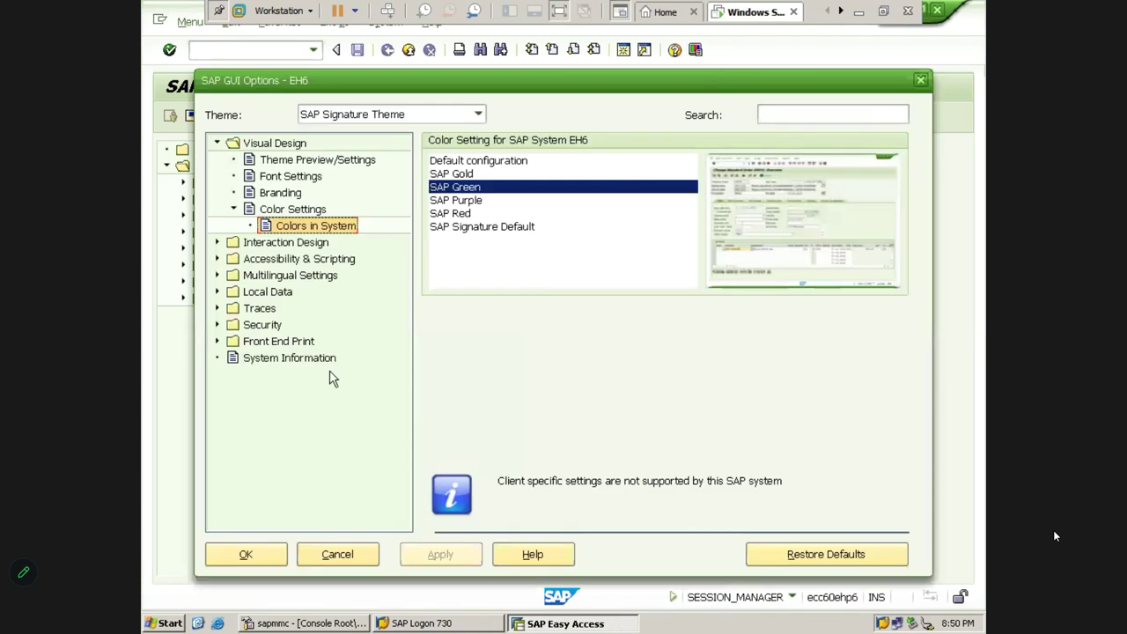
In Font Settings, set the fixed-width Courier font to Bold at size 15
{"action": "left_click", "coordinate": [280, 177]}
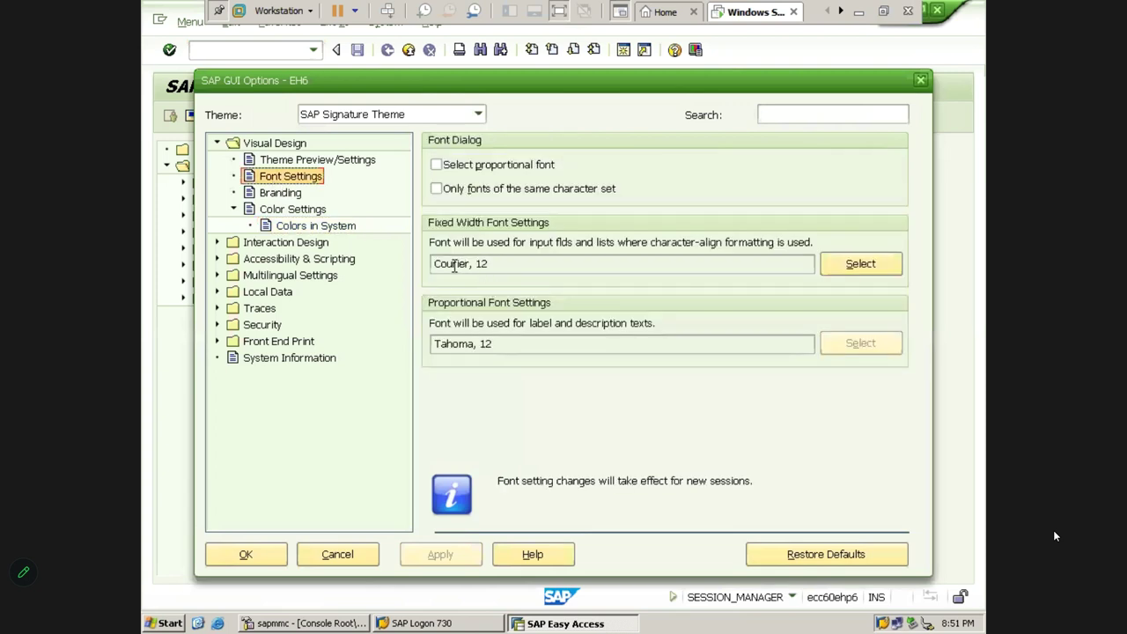
{"action": "left_click_drag", "start_coordinate": [434, 263], "coordinate": [489, 264]}
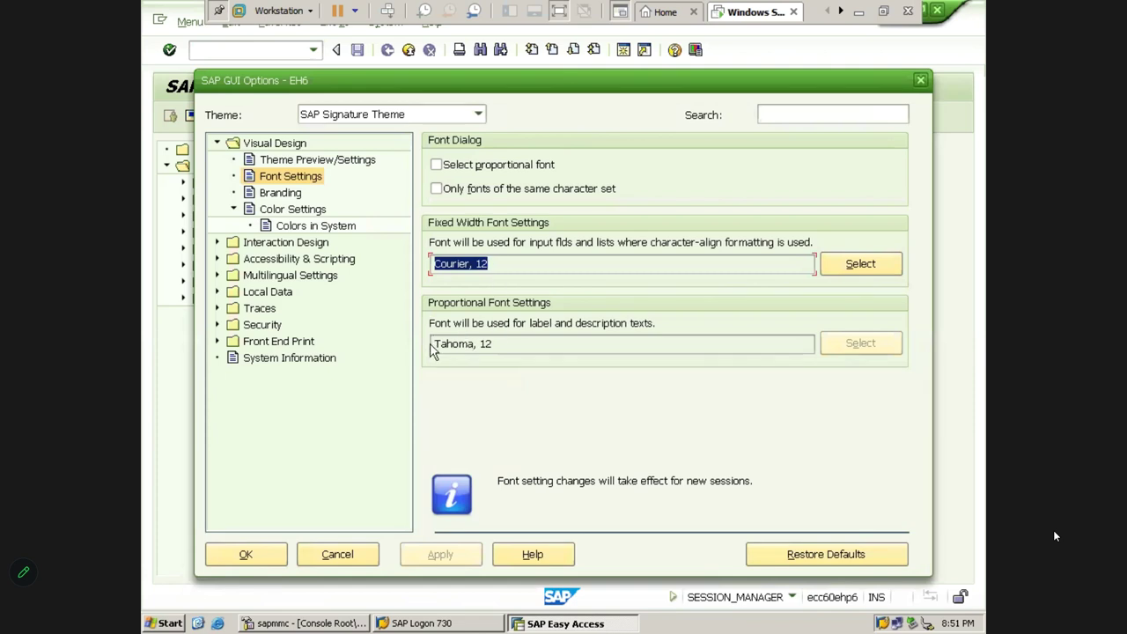
{"action": "left_click_drag", "start_coordinate": [486, 344], "coordinate": [501, 338]}
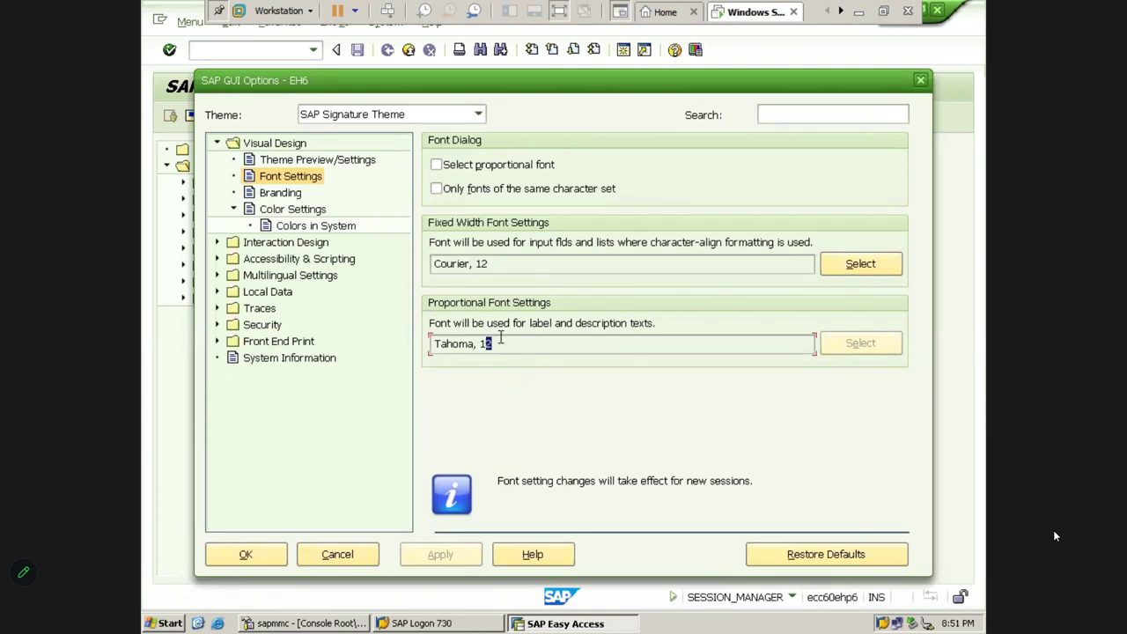
{"action": "left_click", "coordinate": [496, 263]}
{"action": "left_click", "coordinate": [851, 272]}
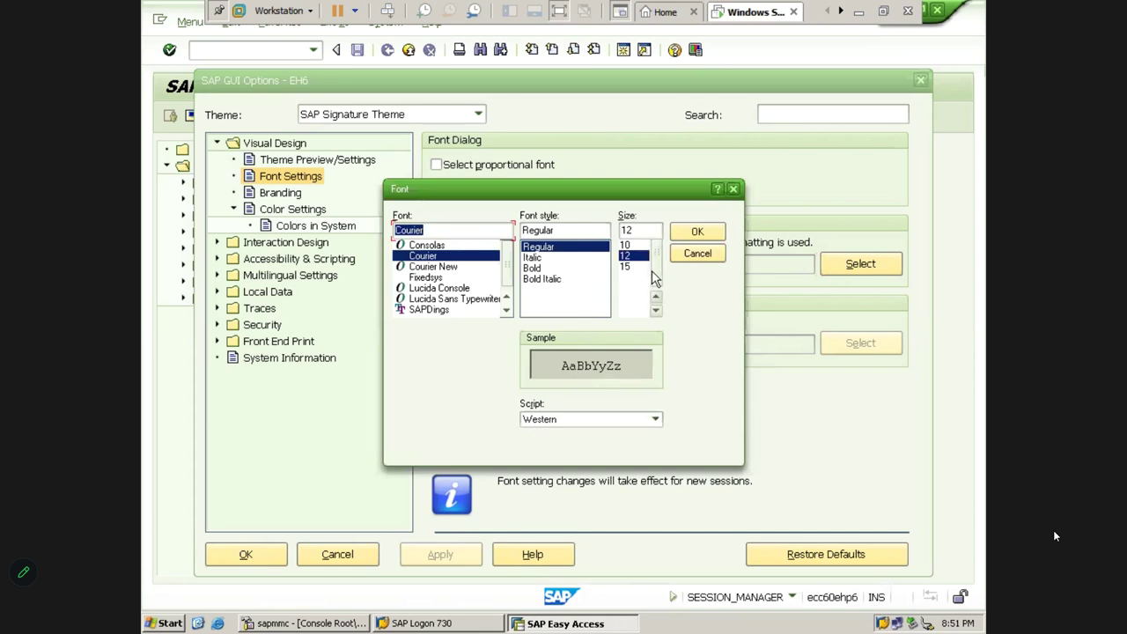
{"action": "left_click", "coordinate": [639, 231]}
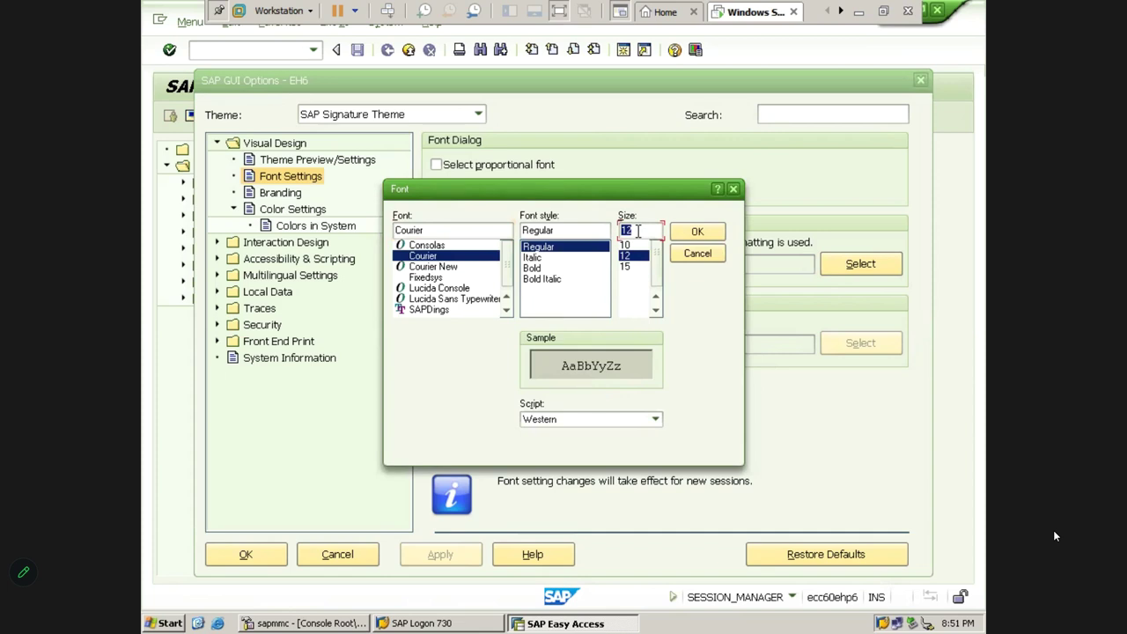
{"action": "type", "text": "18"}
{"action": "left_click", "coordinate": [535, 270]}
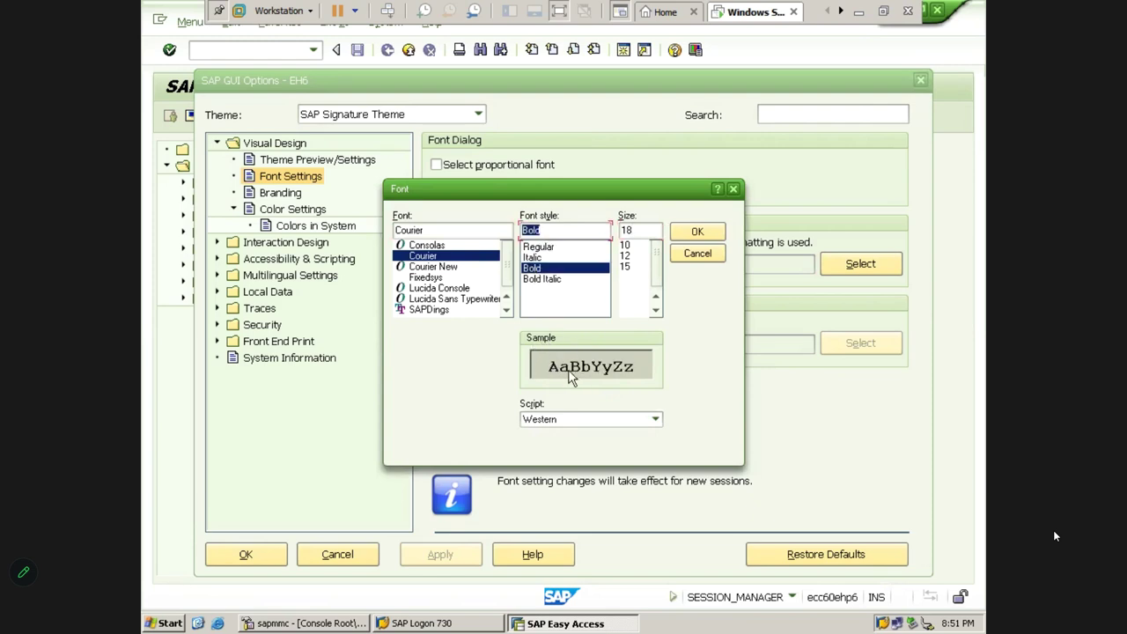
{"action": "double_click", "coordinate": [642, 231]}
{"action": "type", "text": "15"}
{"action": "key", "text": "Return"}
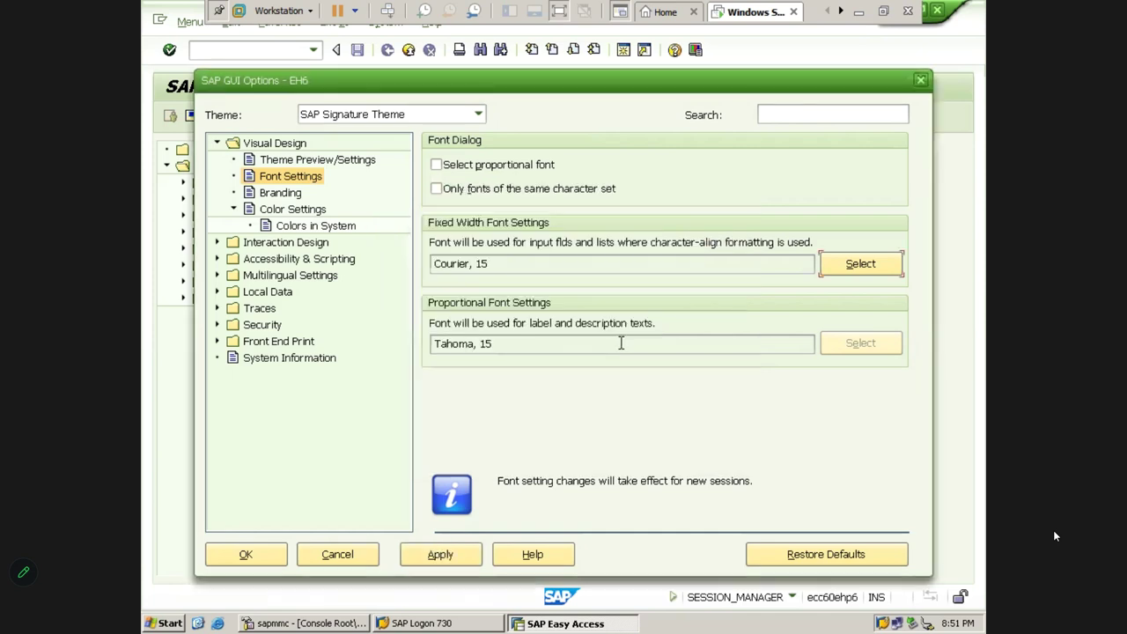
Change the fixed-width font to Lucida Sans Typewriter, Bold, size 20, and apply it
{"action": "left_click", "coordinate": [865, 264]}
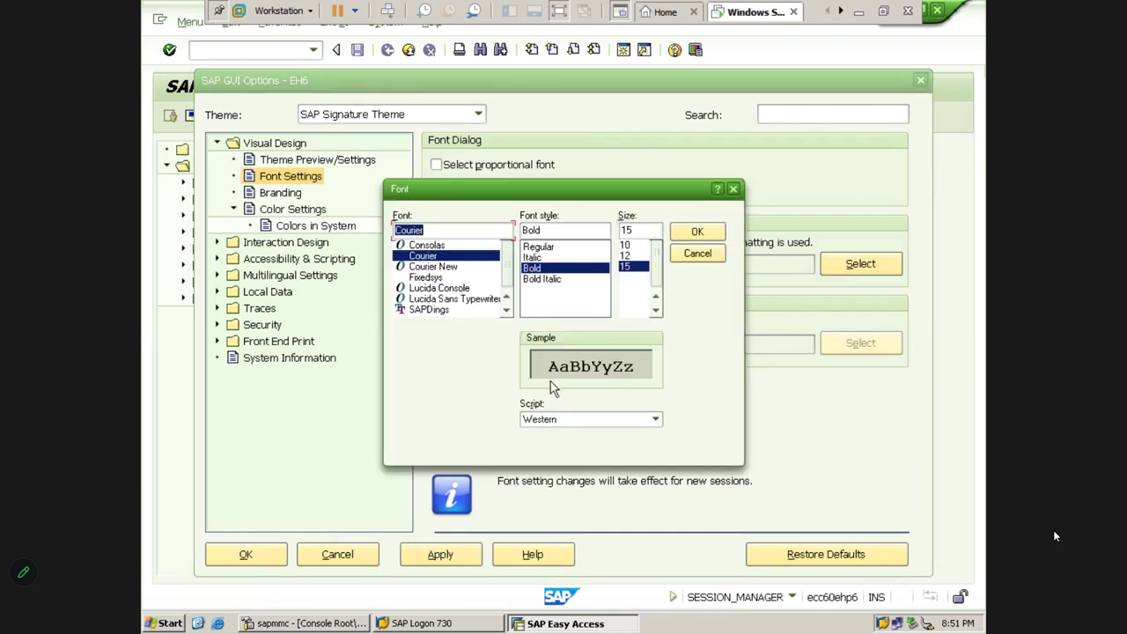
{"action": "double_click", "coordinate": [644, 228]}
{"action": "type", "text": "18"}
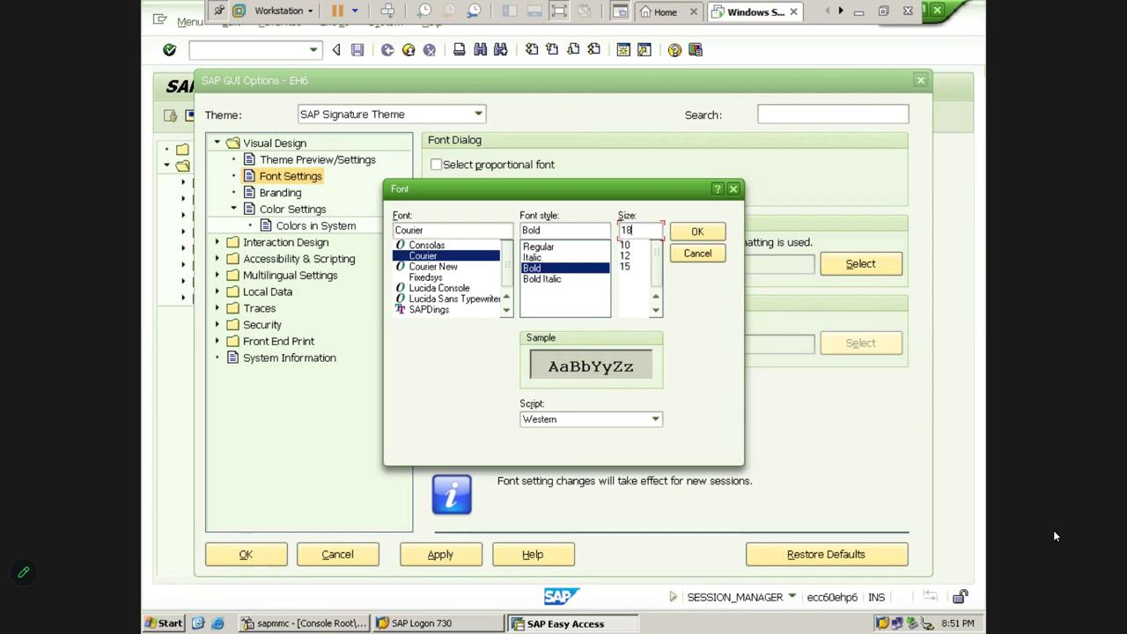
{"action": "key", "text": "BackSpace"}
{"action": "key", "text": "BackSpace"}
{"action": "type", "text": "20"}
{"action": "left_click", "coordinate": [537, 280]}
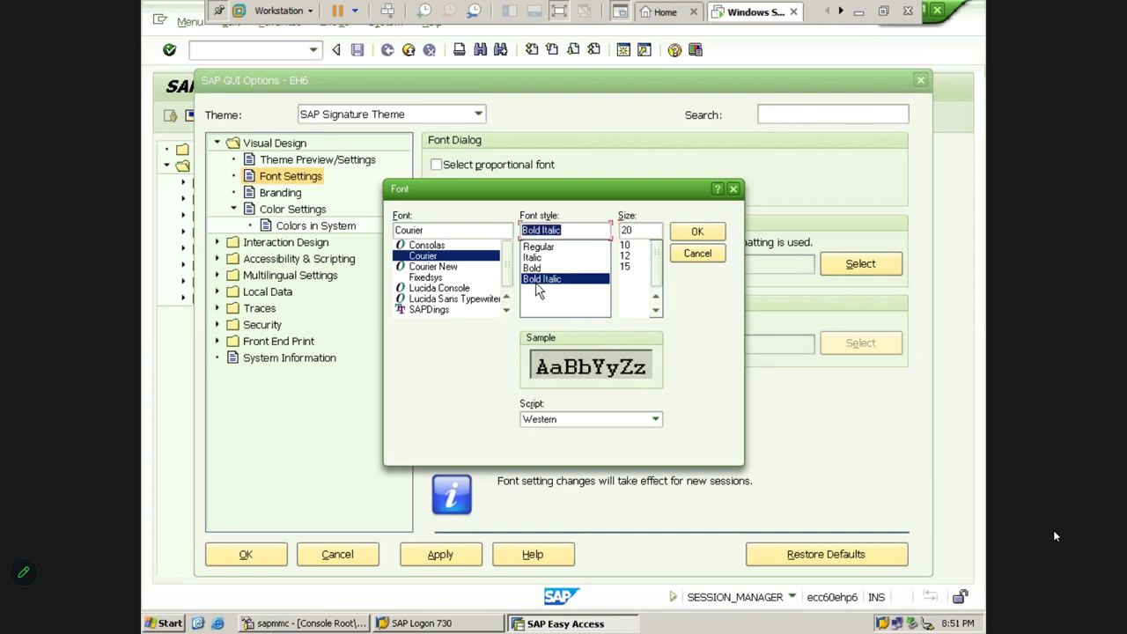
{"action": "left_click", "coordinate": [532, 268]}
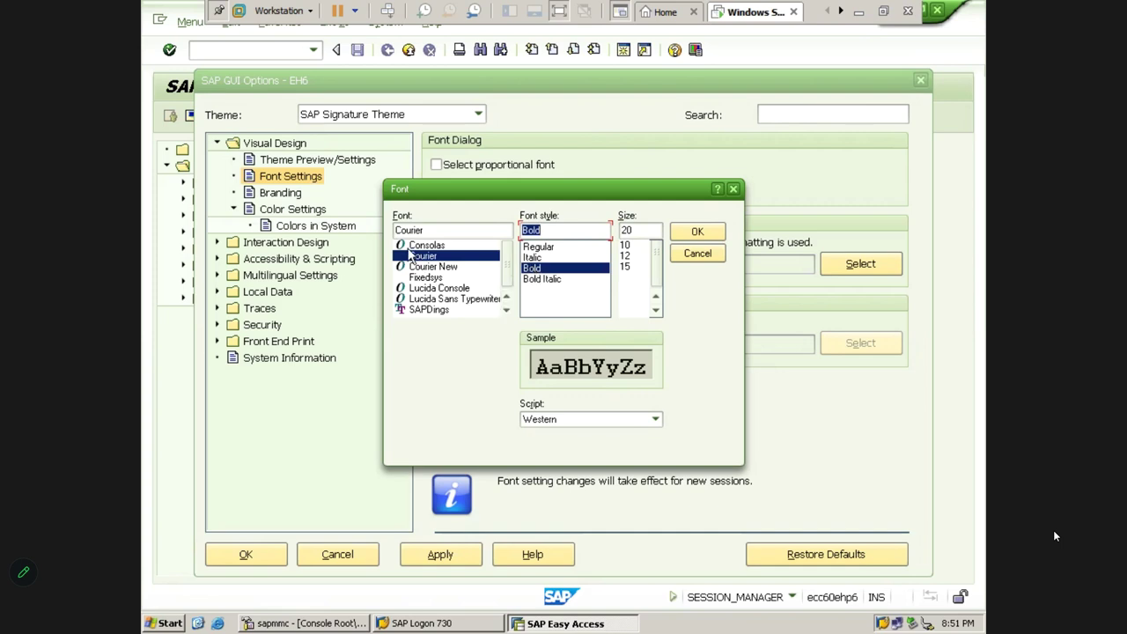
{"action": "left_click", "coordinate": [421, 299]}
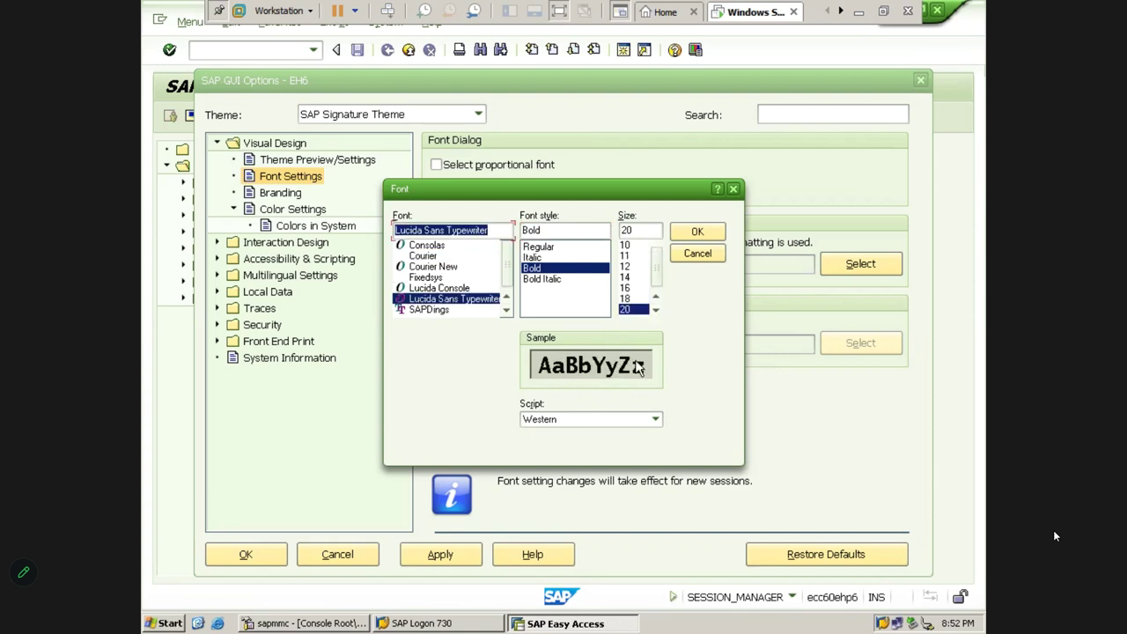
{"action": "left_click", "coordinate": [692, 234]}
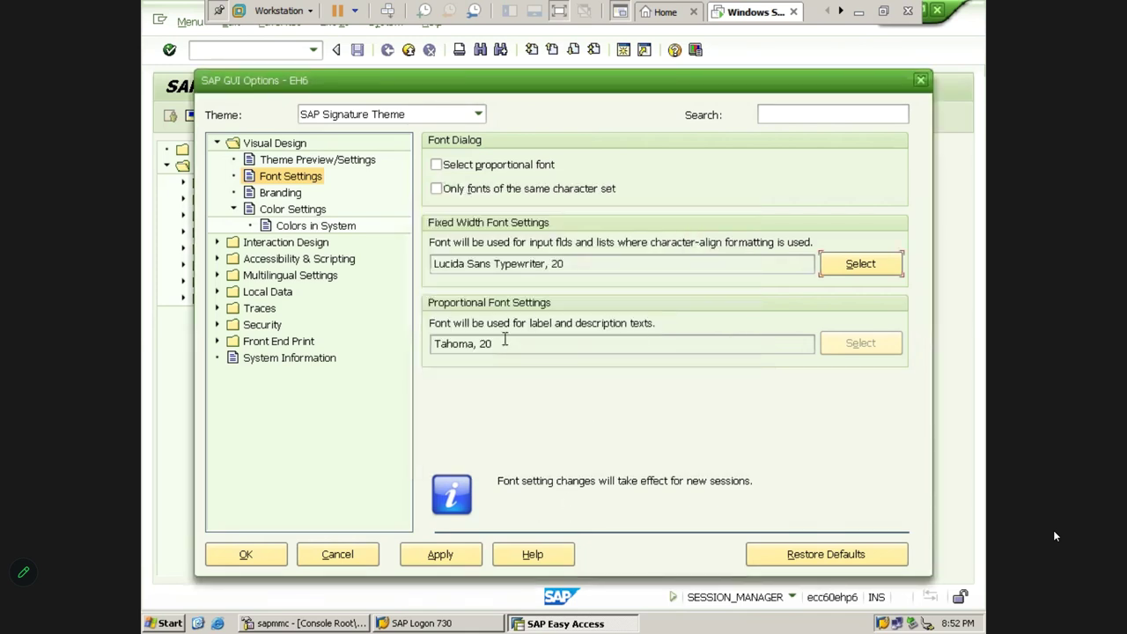
{"action": "left_click", "coordinate": [470, 269]}
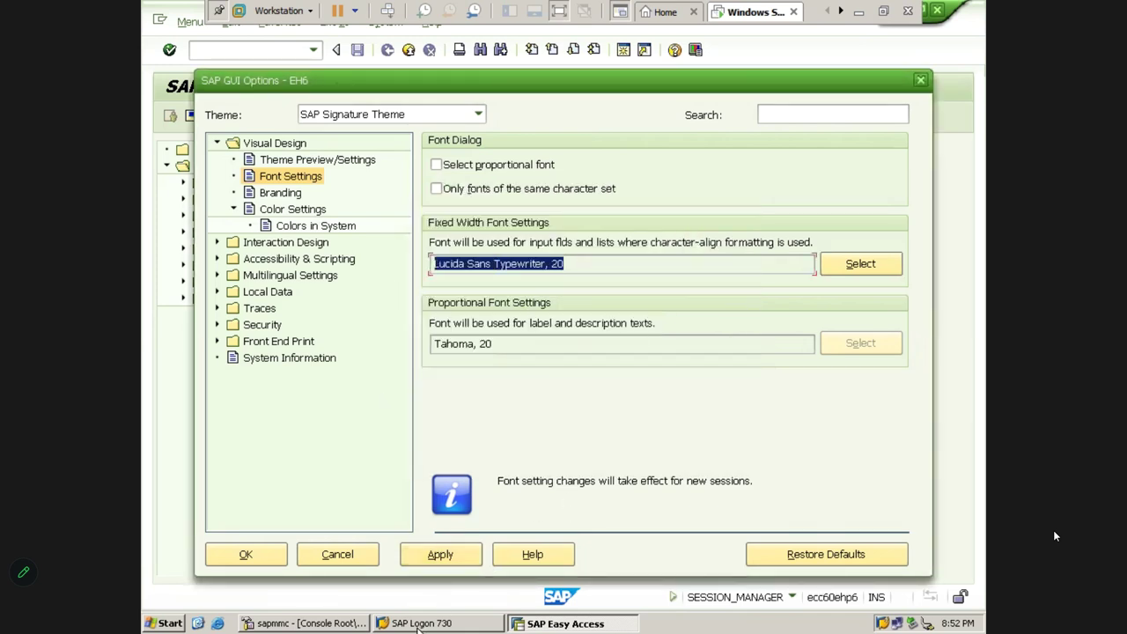
{"action": "left_click", "coordinate": [446, 562]}
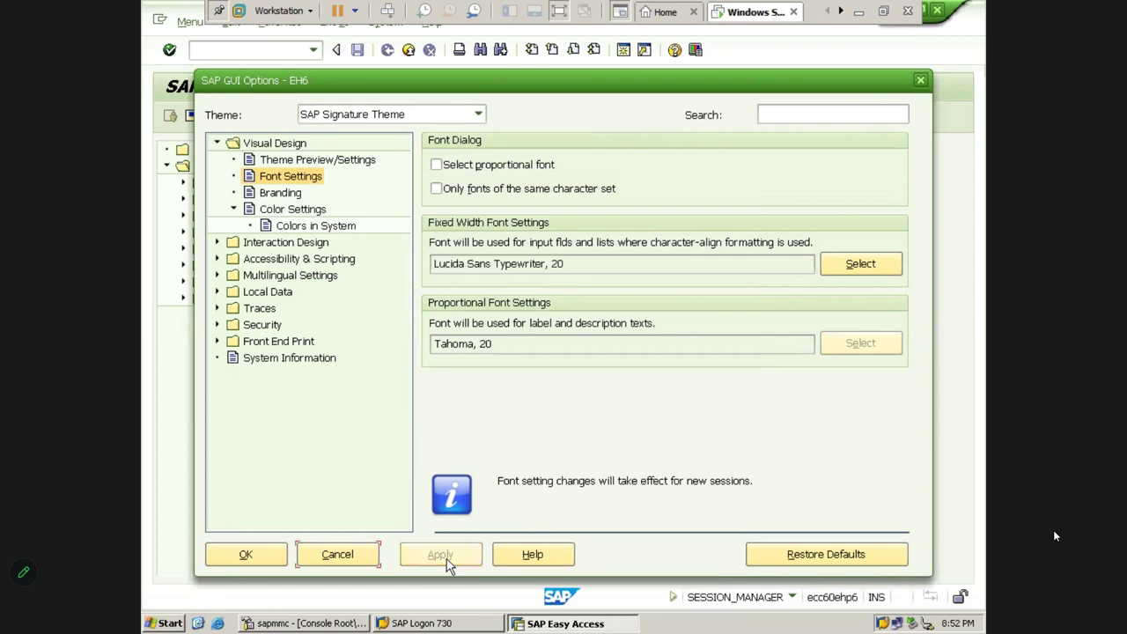
Close SAP GUI Options with OK, open a new session, and bring up its extra functions menu
{"action": "left_click", "coordinate": [245, 554]}
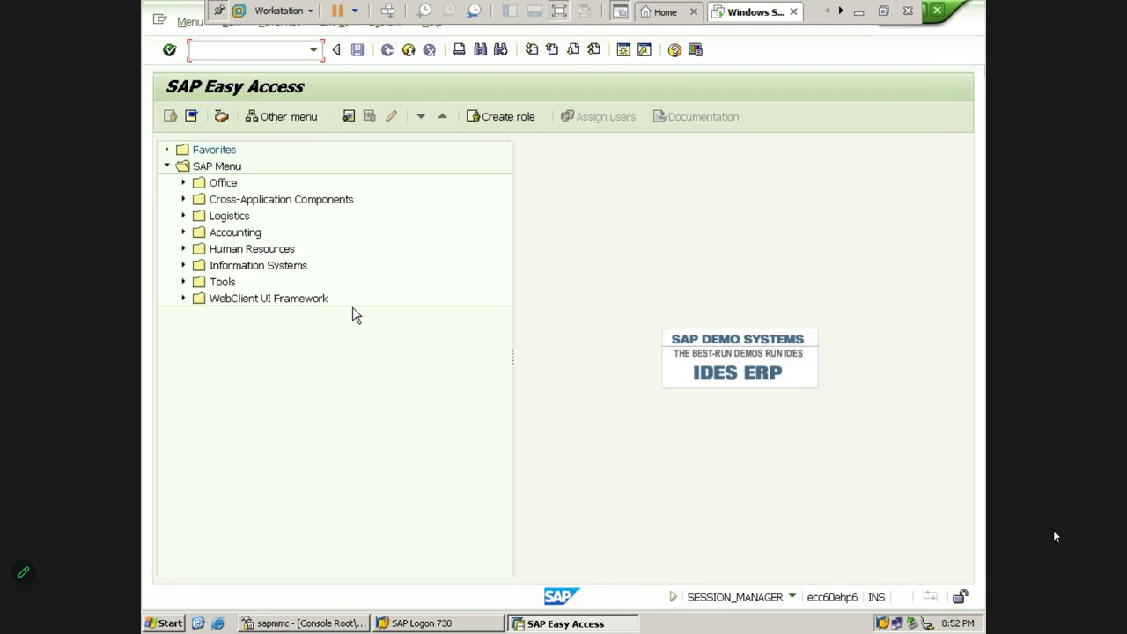
{"action": "left_click", "coordinate": [623, 53]}
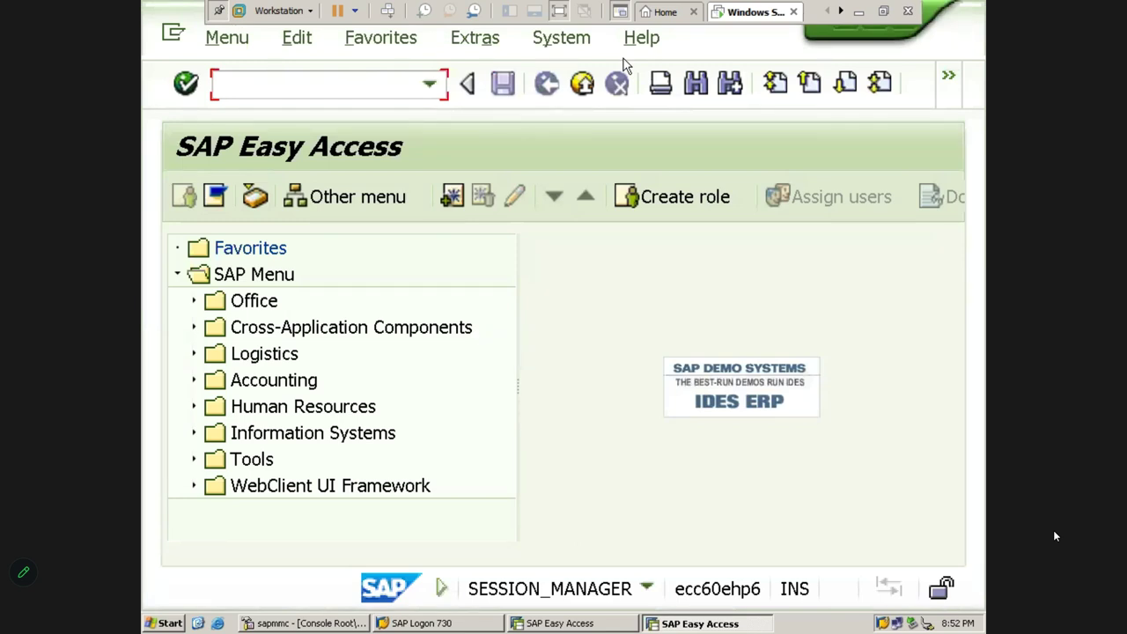
{"action": "left_click", "coordinate": [951, 79]}
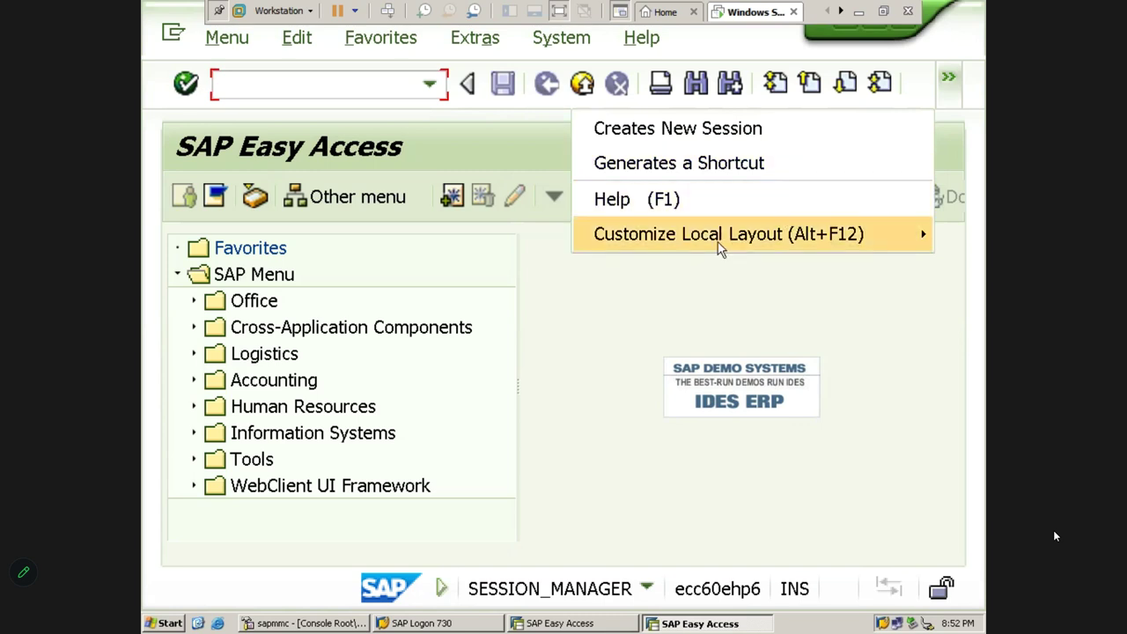
{"action": "mouse_move", "coordinate": [662, 249]}
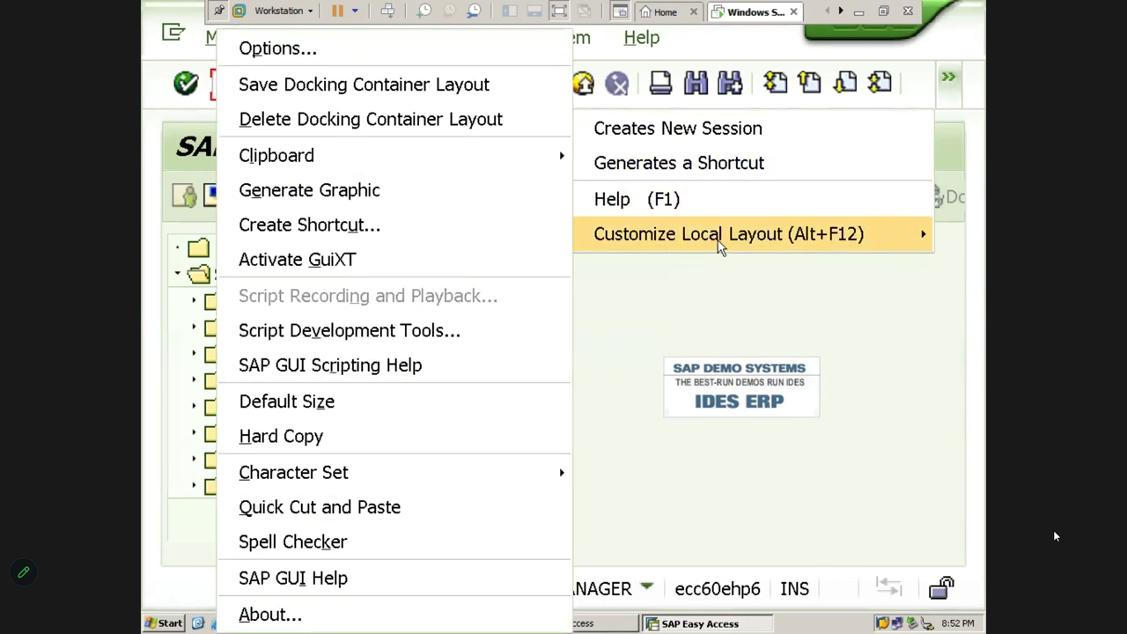
Set the fixed-width font to Courier New, size 12, then apply and close SAP GUI Options
{"action": "left_click", "coordinate": [419, 53]}
{"action": "left_click", "coordinate": [826, 256]}
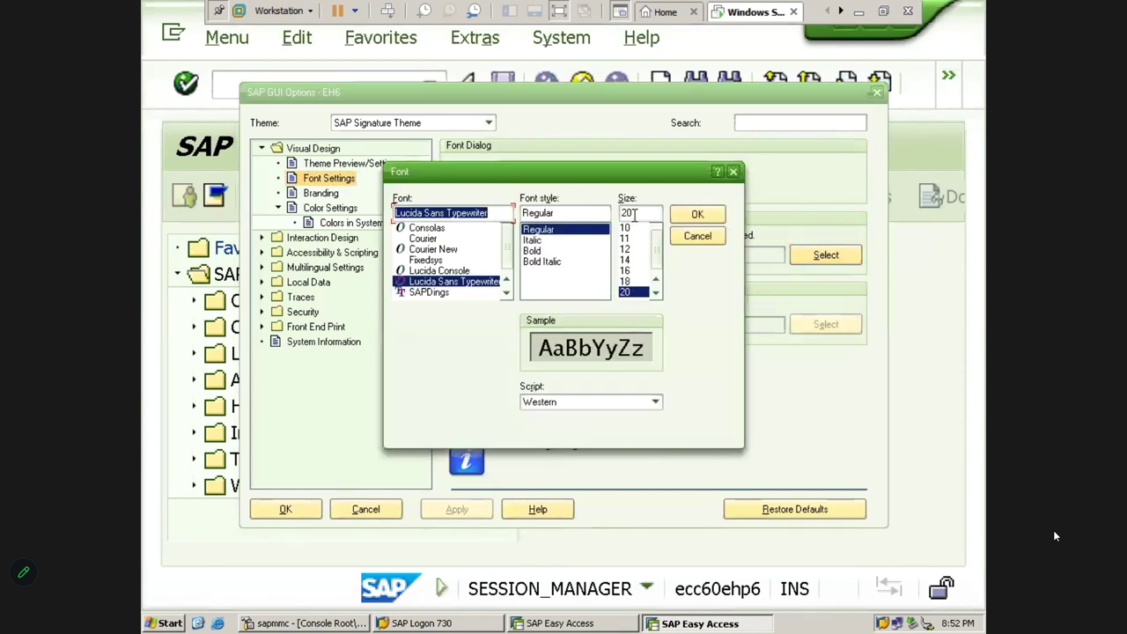
{"action": "double_click", "coordinate": [634, 214]}
{"action": "type", "text": "12"}
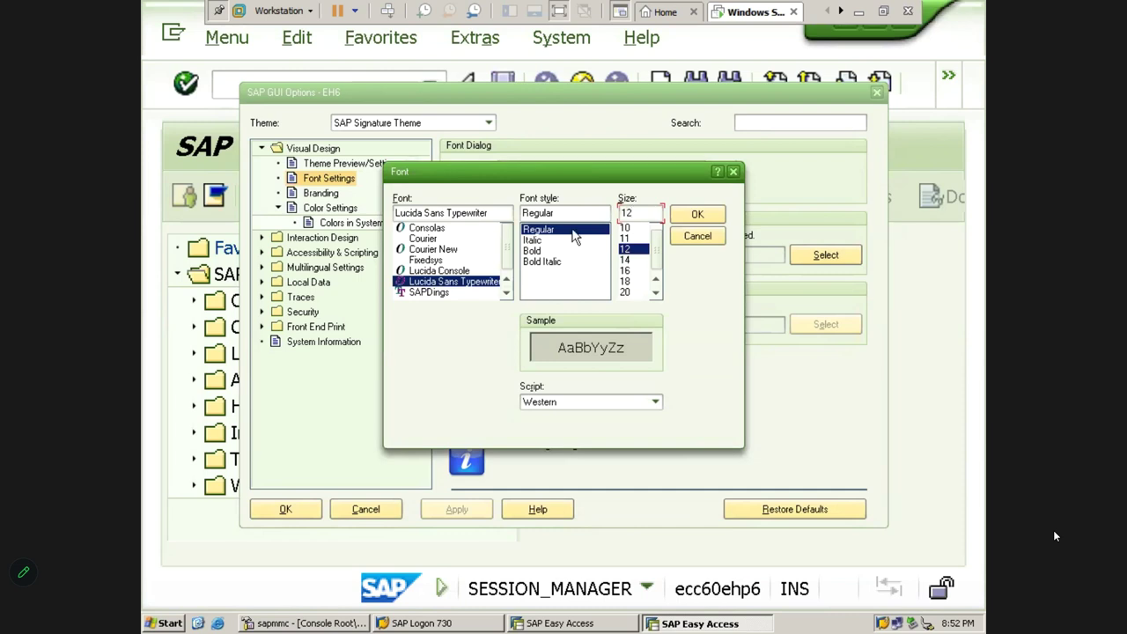
{"action": "left_click", "coordinate": [543, 252]}
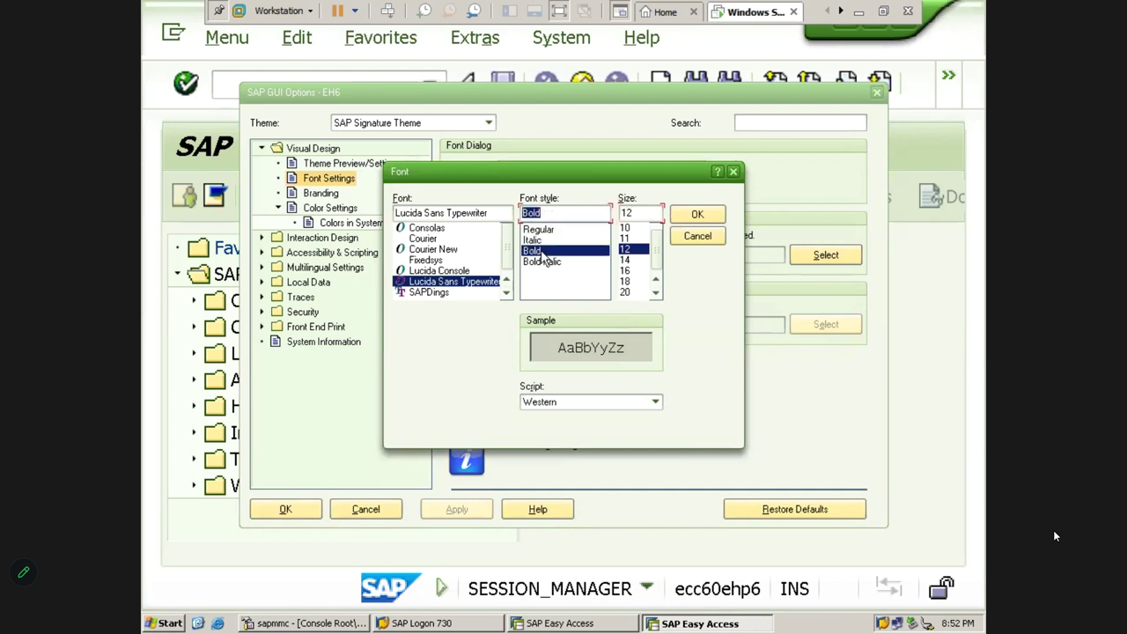
{"action": "left_click", "coordinate": [437, 251]}
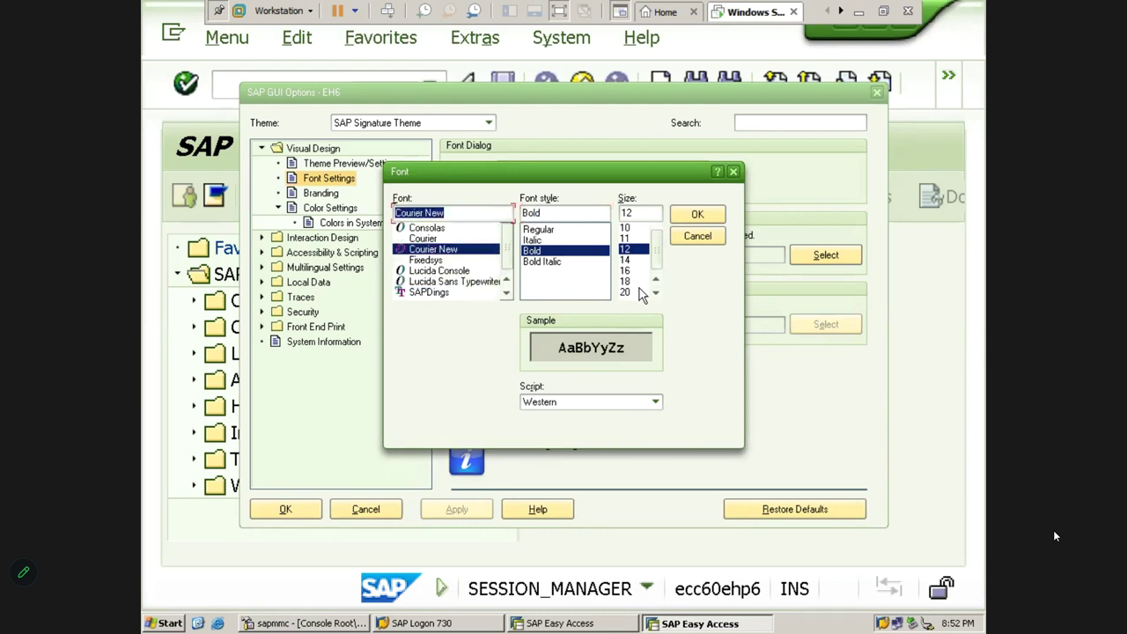
{"action": "left_click", "coordinate": [693, 218]}
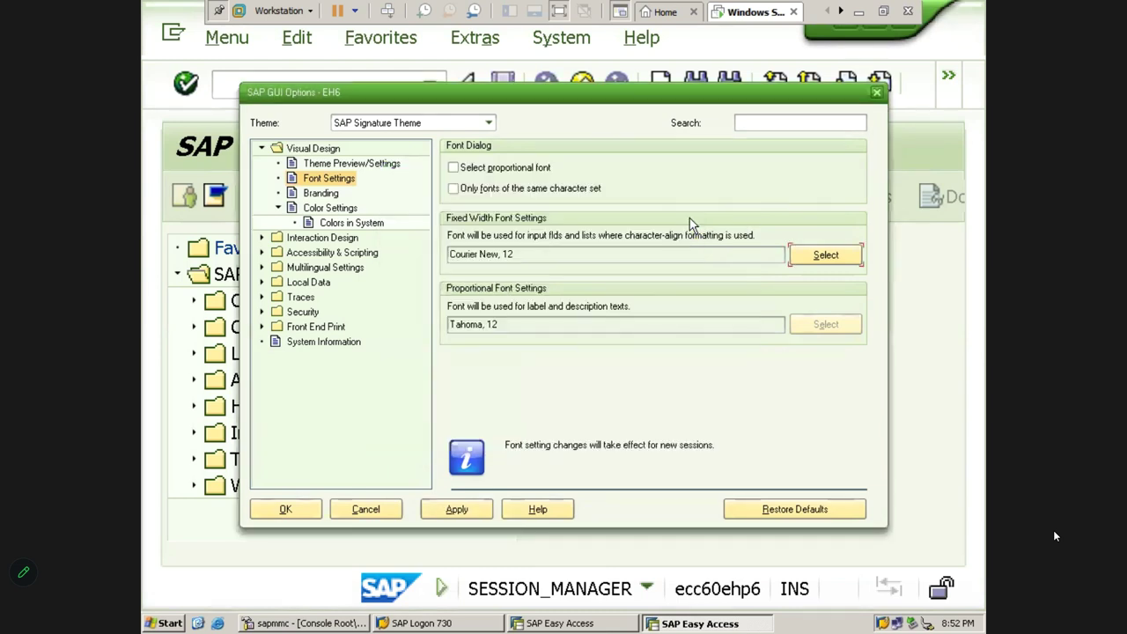
{"action": "left_click", "coordinate": [457, 510]}
{"action": "left_click", "coordinate": [296, 509]}
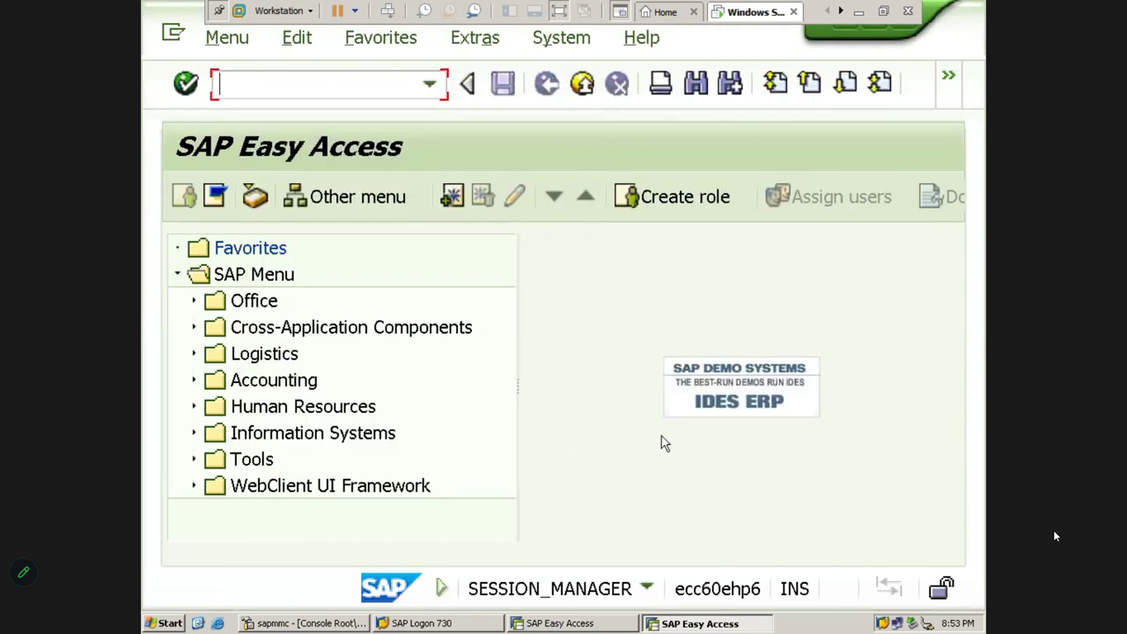
Create a new session, then close all session windows and confirm the log-off
{"action": "left_click", "coordinate": [950, 77]}
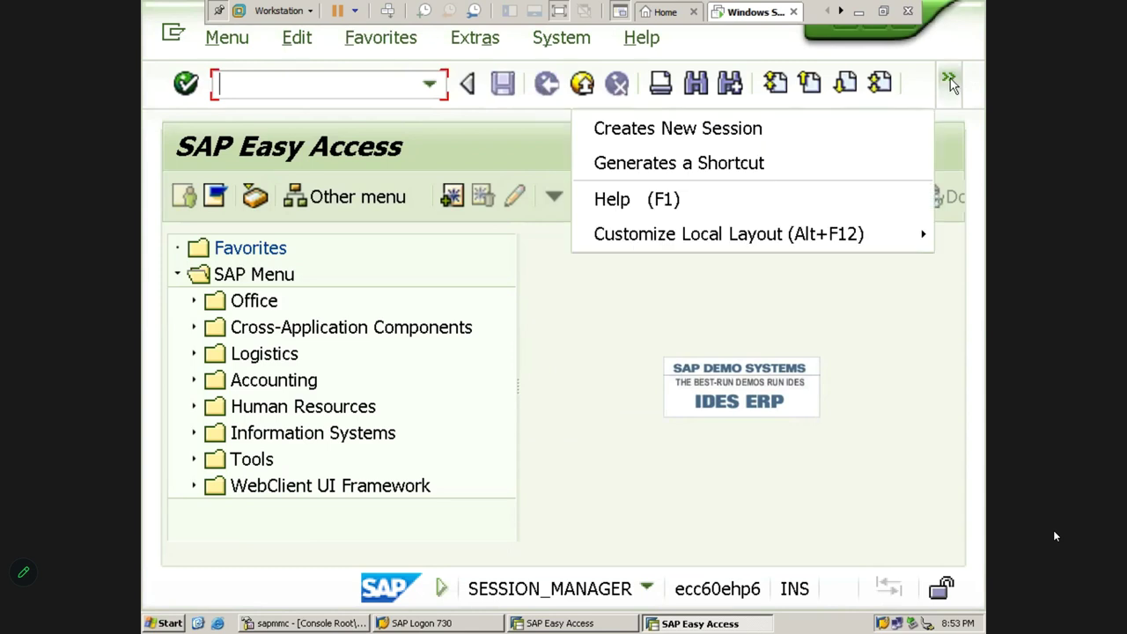
{"action": "left_click", "coordinate": [819, 128]}
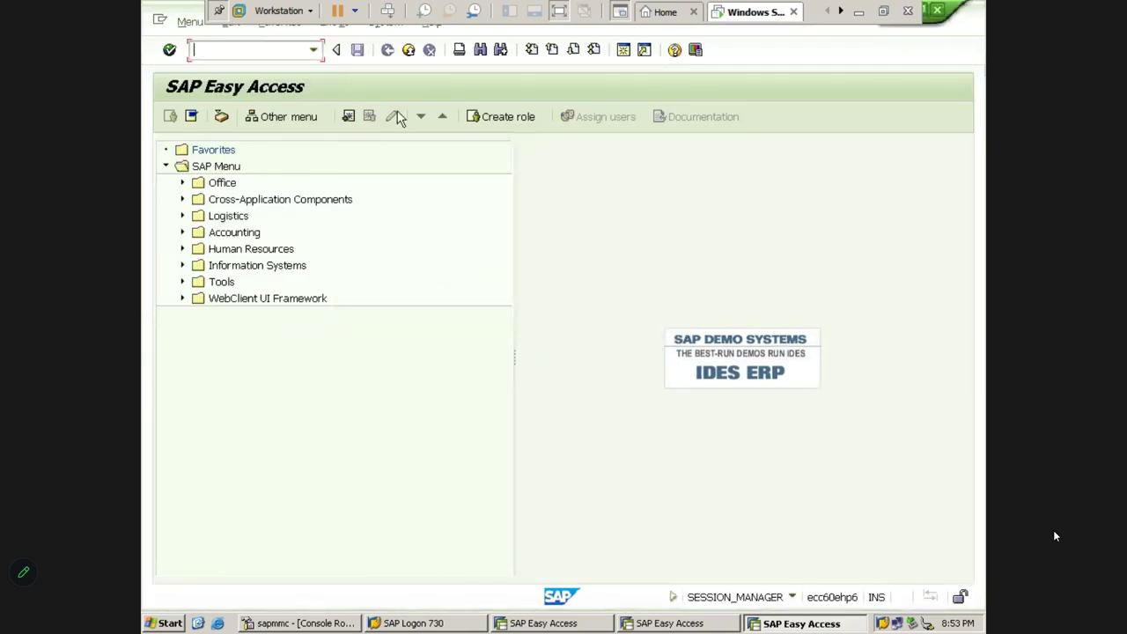
{"action": "left_click", "coordinate": [938, 16]}
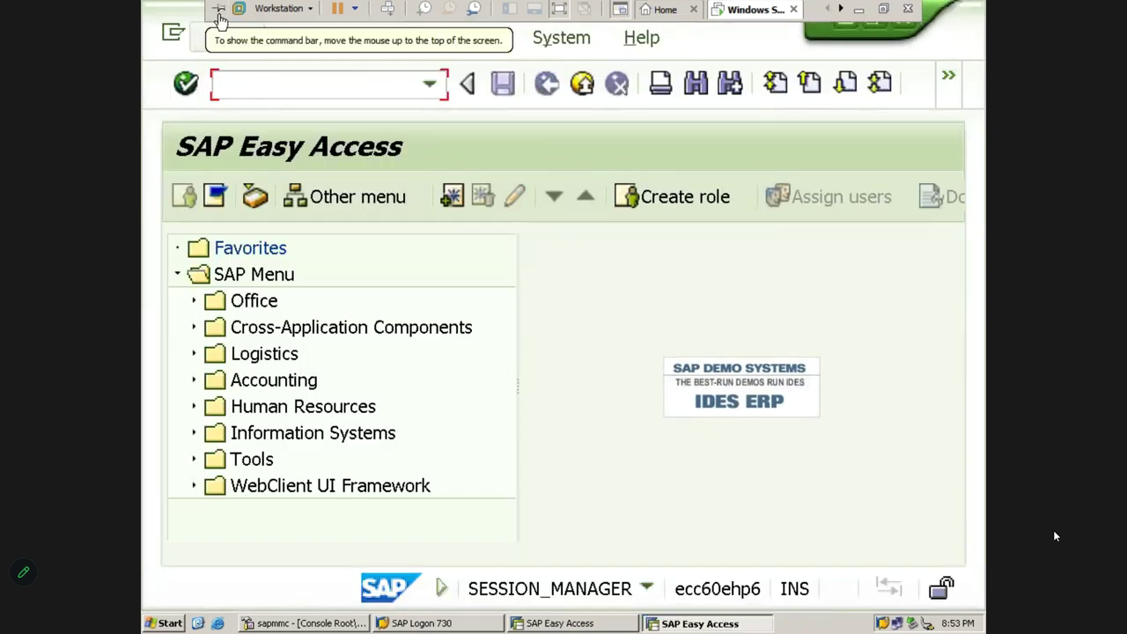
{"action": "left_click", "coordinate": [902, 21]}
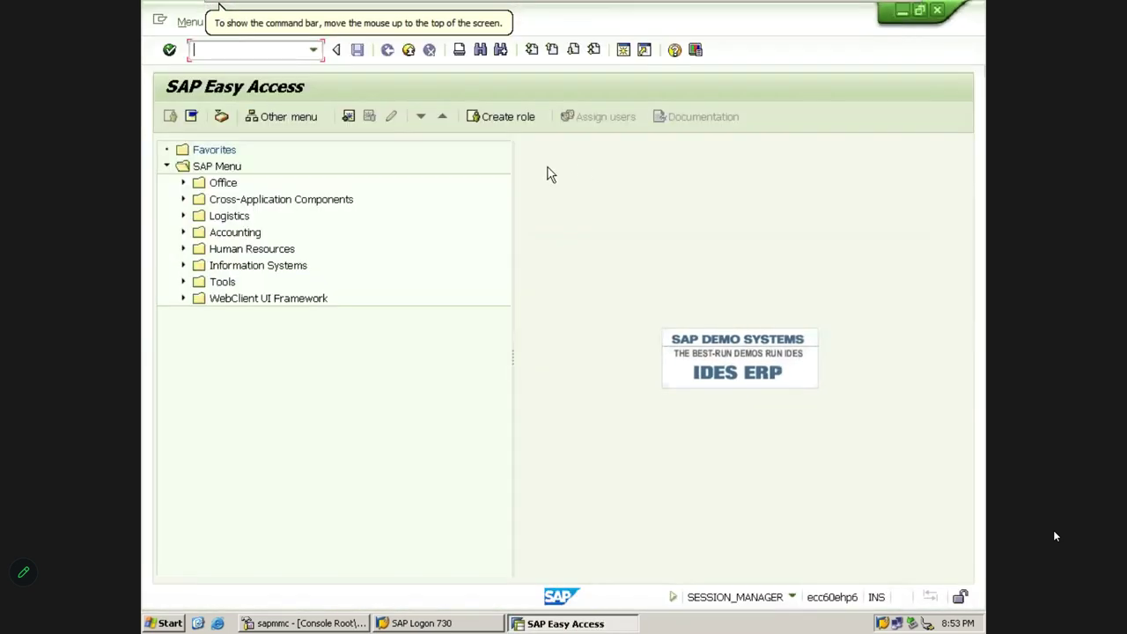
{"action": "left_click", "coordinate": [939, 16]}
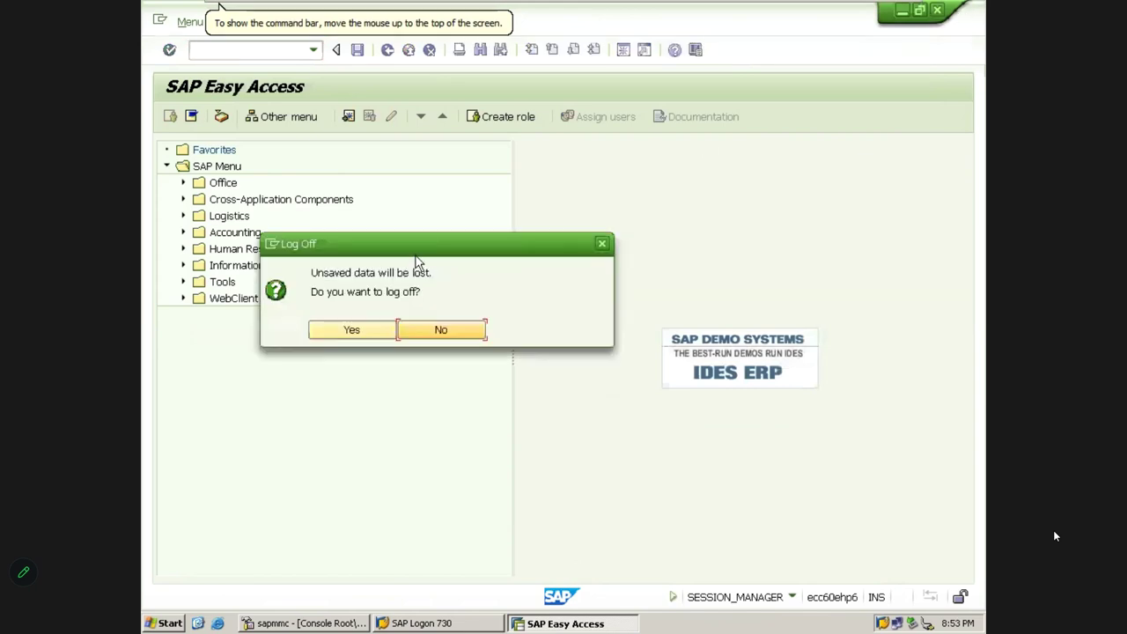
{"action": "left_click", "coordinate": [371, 329]}
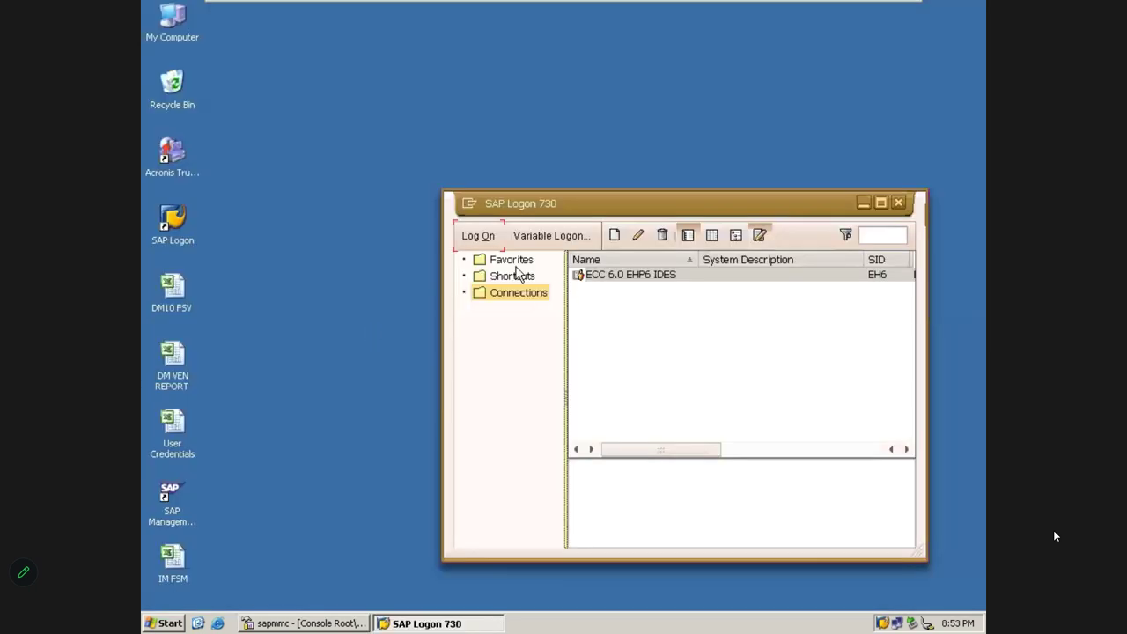
Log back on to the ECC 6.0 system with the user name and password
{"action": "left_click", "coordinate": [476, 236]}
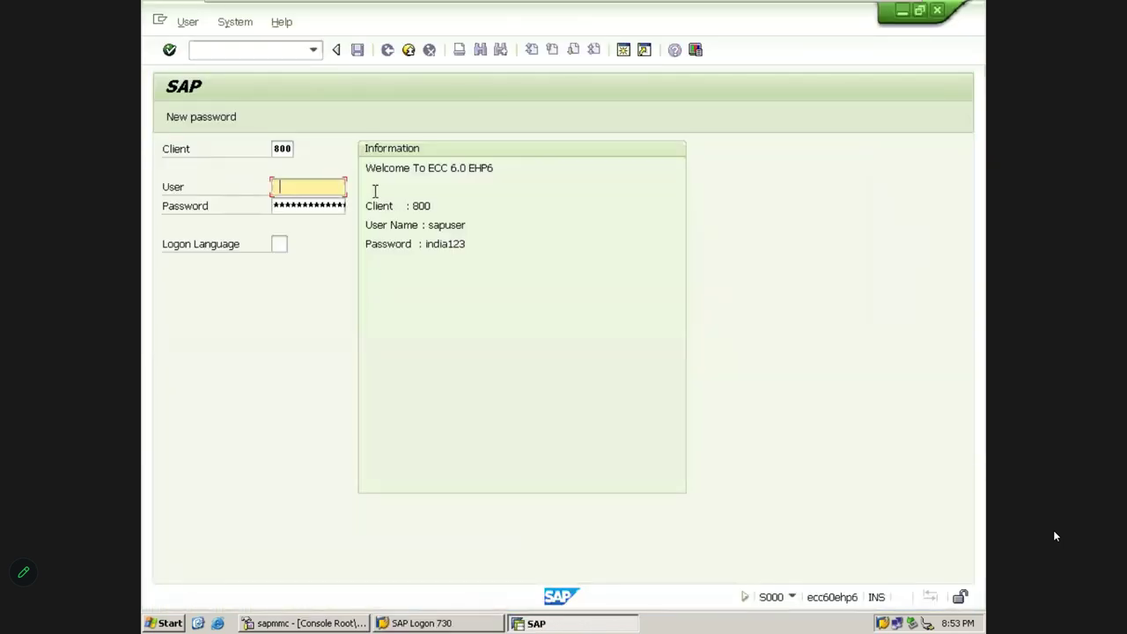
{"action": "type", "text": "sapuser"}
{"action": "key", "text": "Tab"}
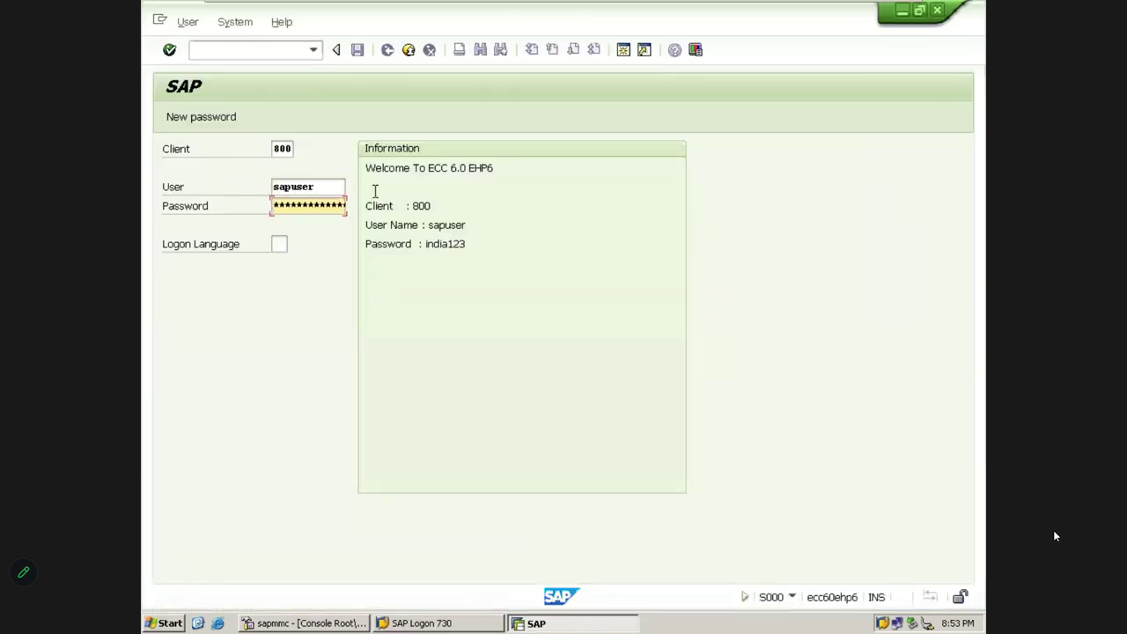
{"action": "key", "text": "Return"}
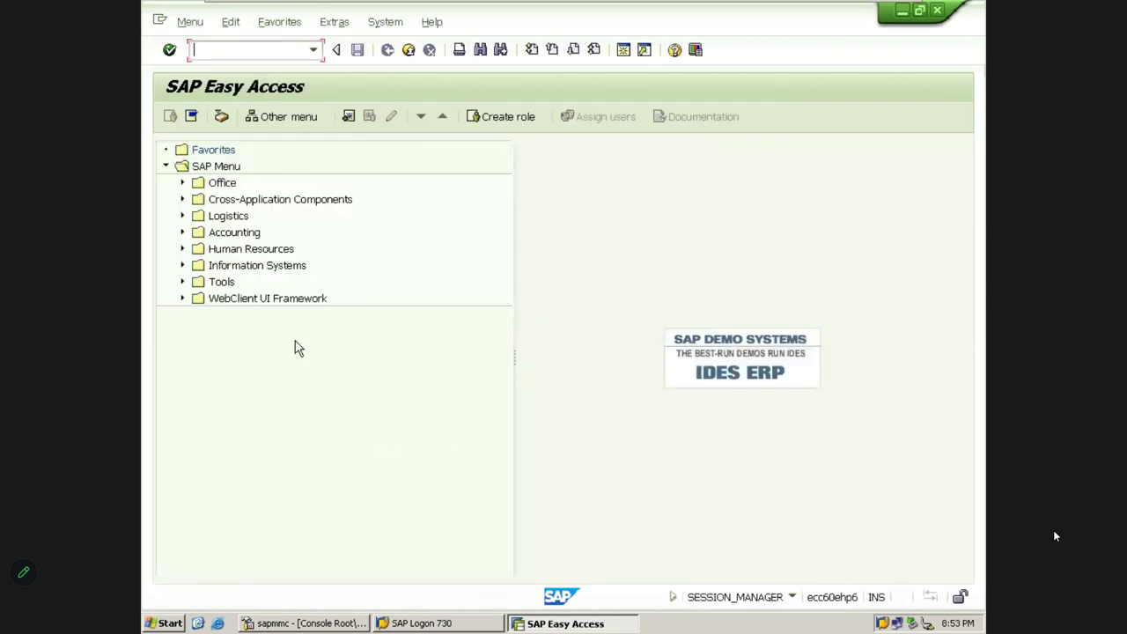
Open the fixed-width font chooser in SAP GUI Options and try typing font names
{"action": "left_click", "coordinate": [696, 50]}
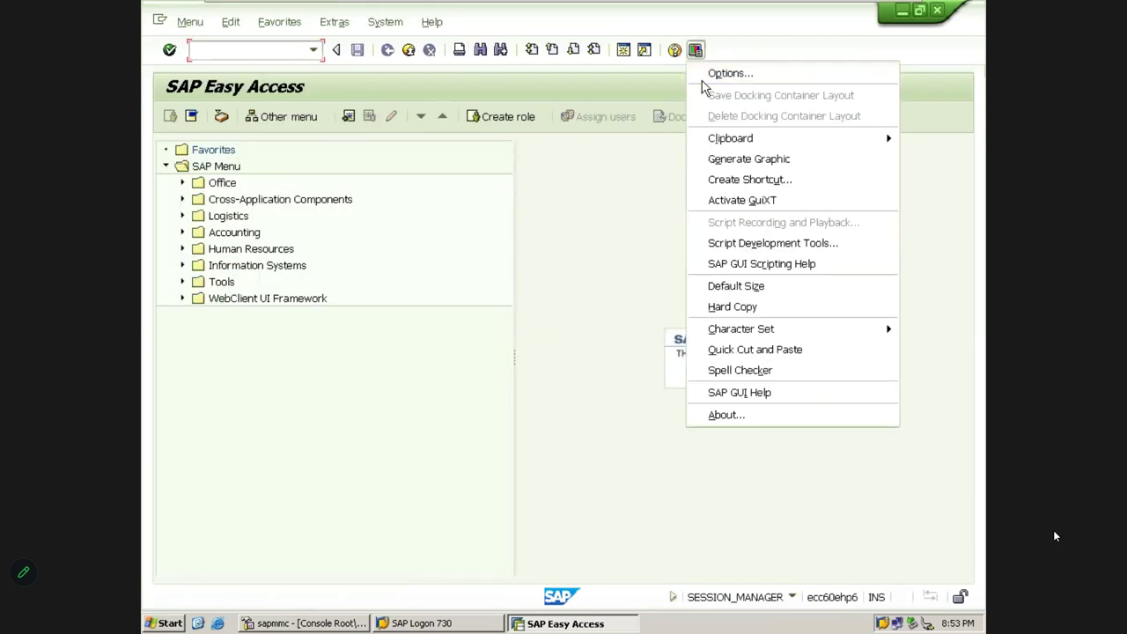
{"action": "left_click", "coordinate": [715, 73]}
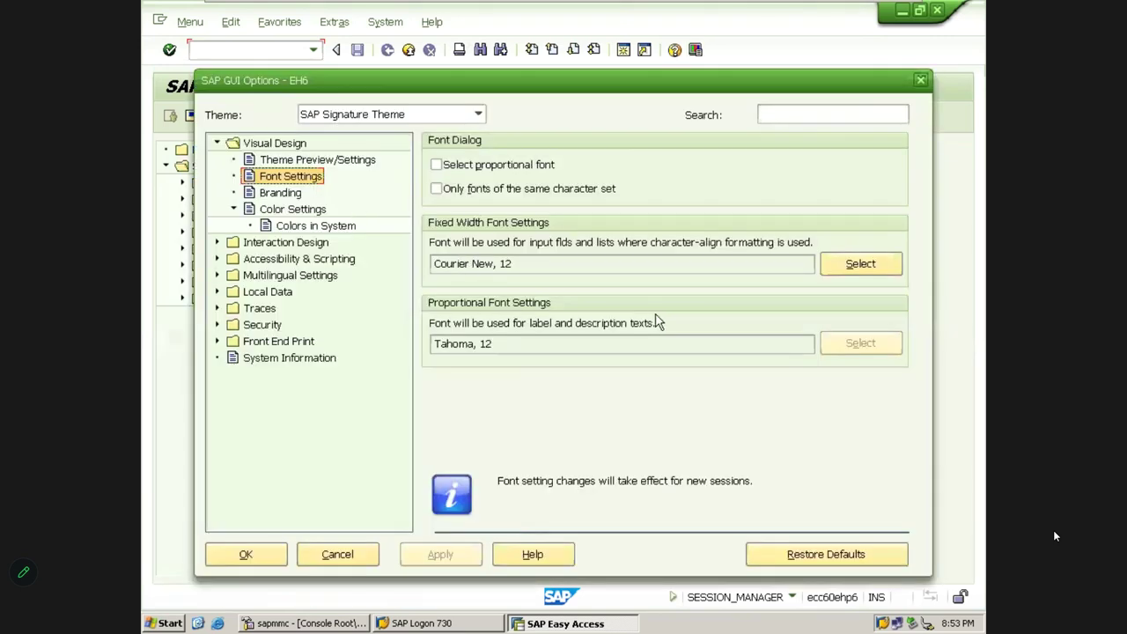
{"action": "left_click", "coordinate": [829, 262]}
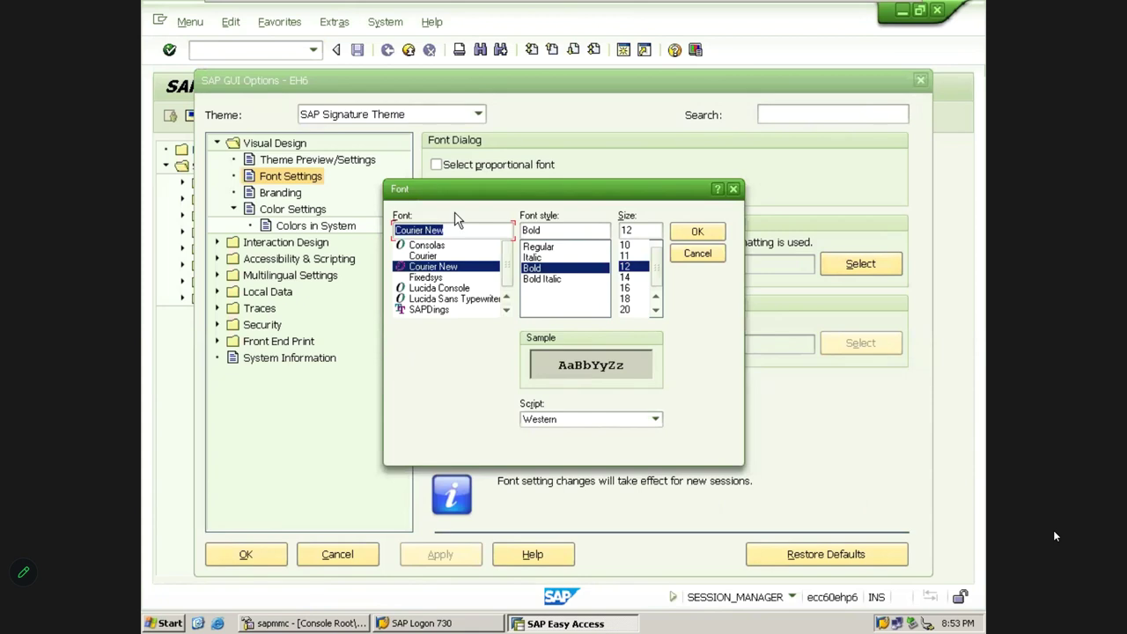
{"action": "key", "text": "BackSpace"}
{"action": "type", "text": "th"}
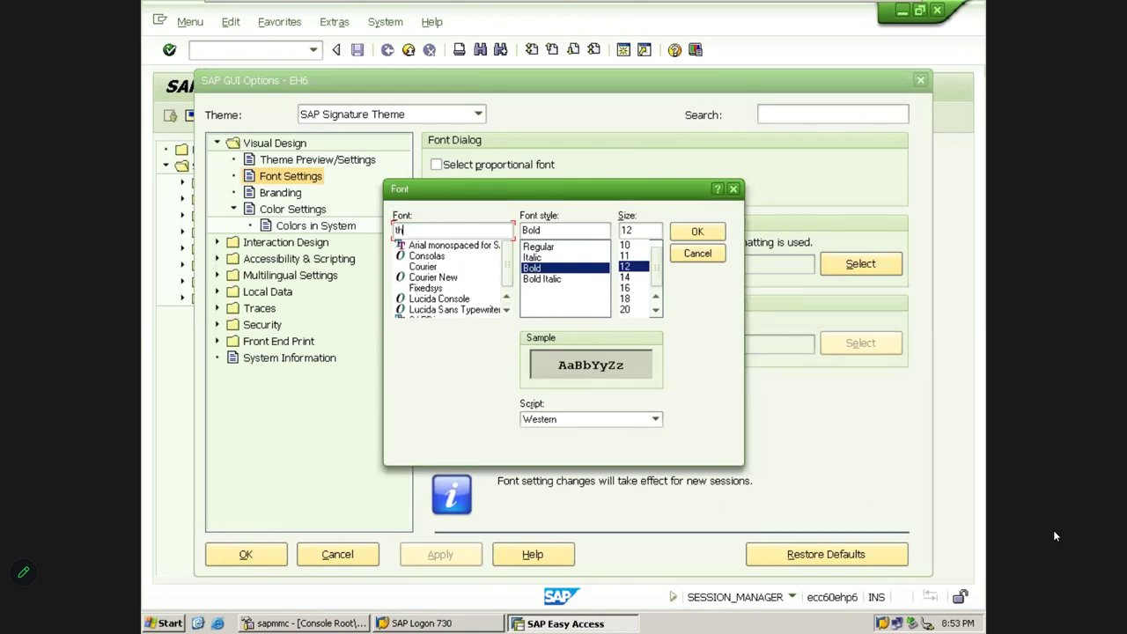
{"action": "key", "text": "BackSpace"}
{"action": "key", "text": "BackSpace"}
{"action": "type", "text": "time"}
{"action": "key", "text": "BackSpace"}
{"action": "key", "text": "BackSpace"}
{"action": "key", "text": "BackSpace"}
{"action": "key", "text": "BackSpace"}
Preview several monospace fonts, then confirm Courier New, Regular, 12 as the fixed-width font
{"action": "left_click", "coordinate": [436, 267]}
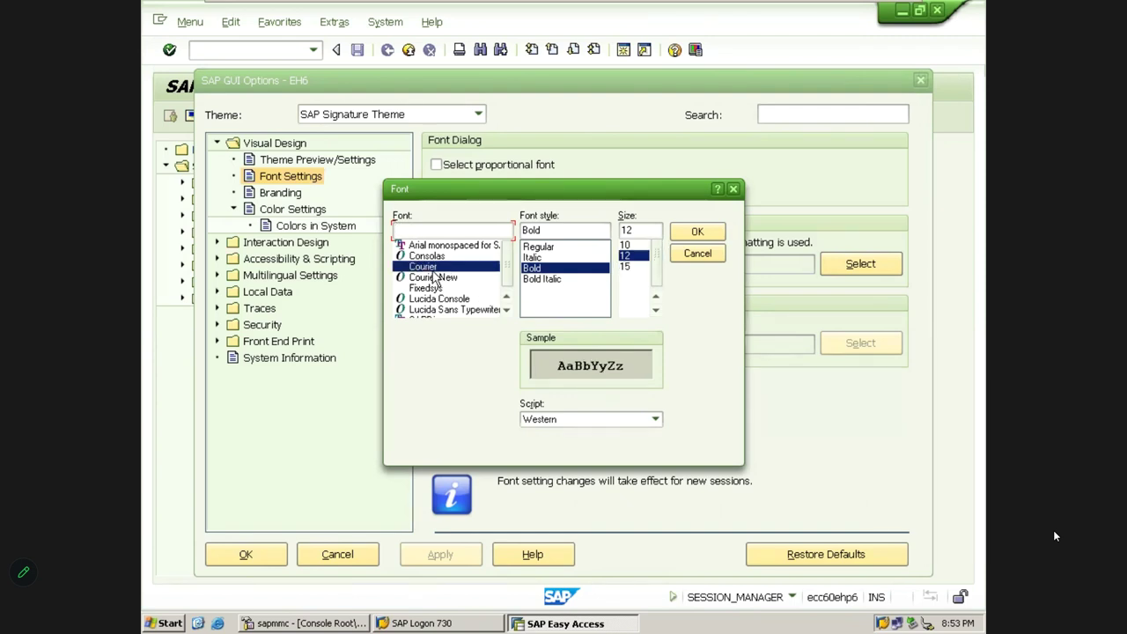
{"action": "key", "text": "Down"}
{"action": "key", "text": "Down"}
{"action": "key", "text": "Down"}
{"action": "key", "text": "Down"}
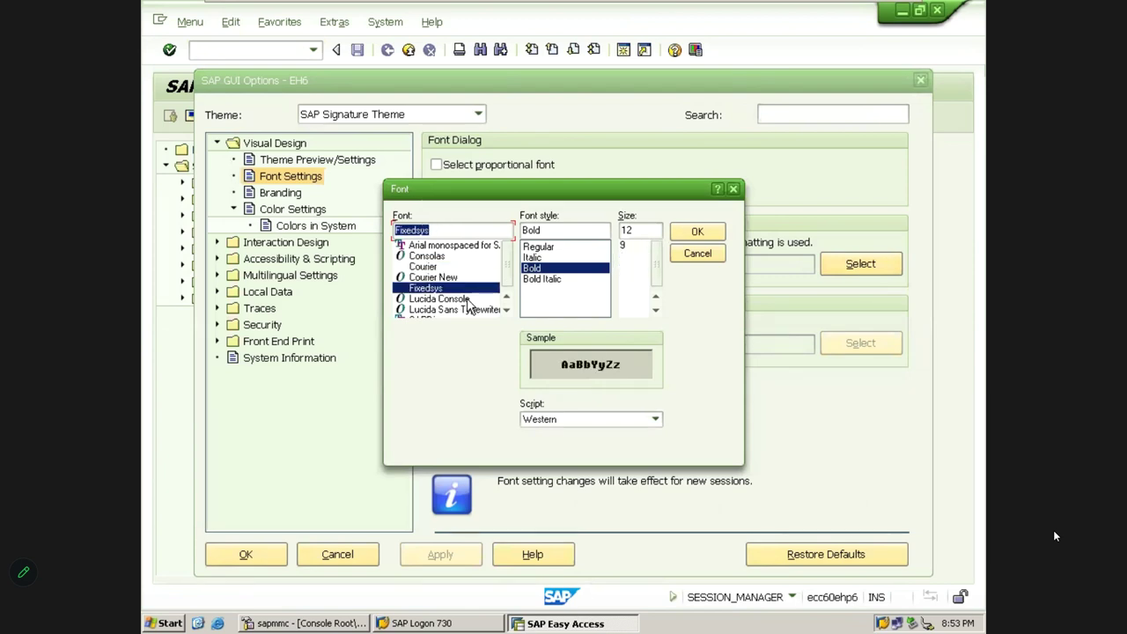
{"action": "left_click", "coordinate": [468, 300]}
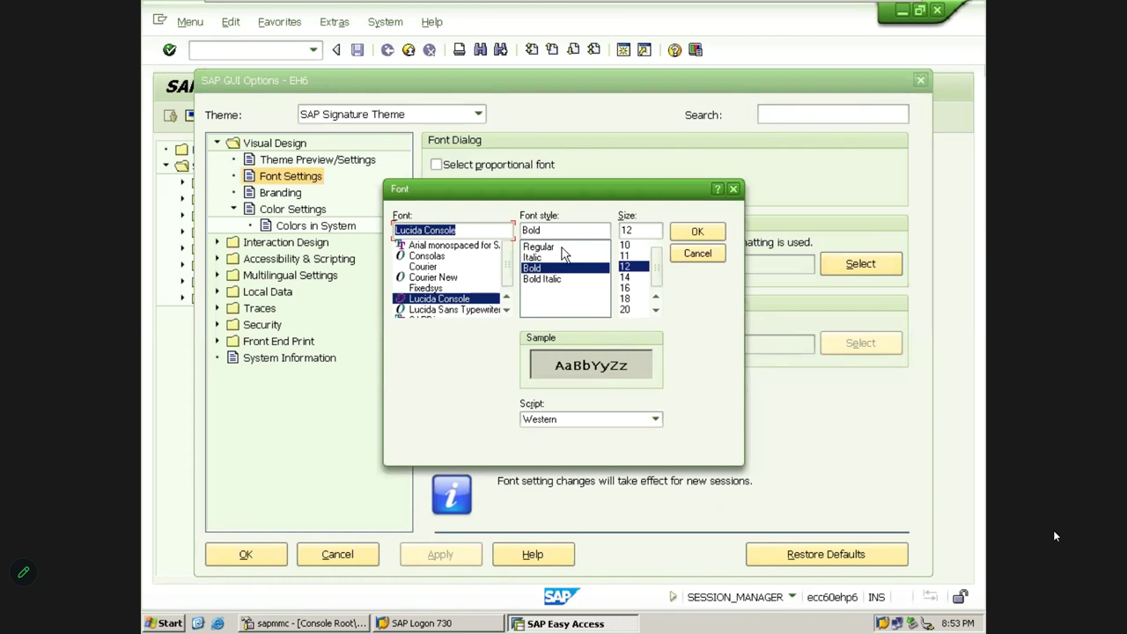
{"action": "left_click", "coordinate": [555, 246]}
{"action": "left_click", "coordinate": [445, 278]}
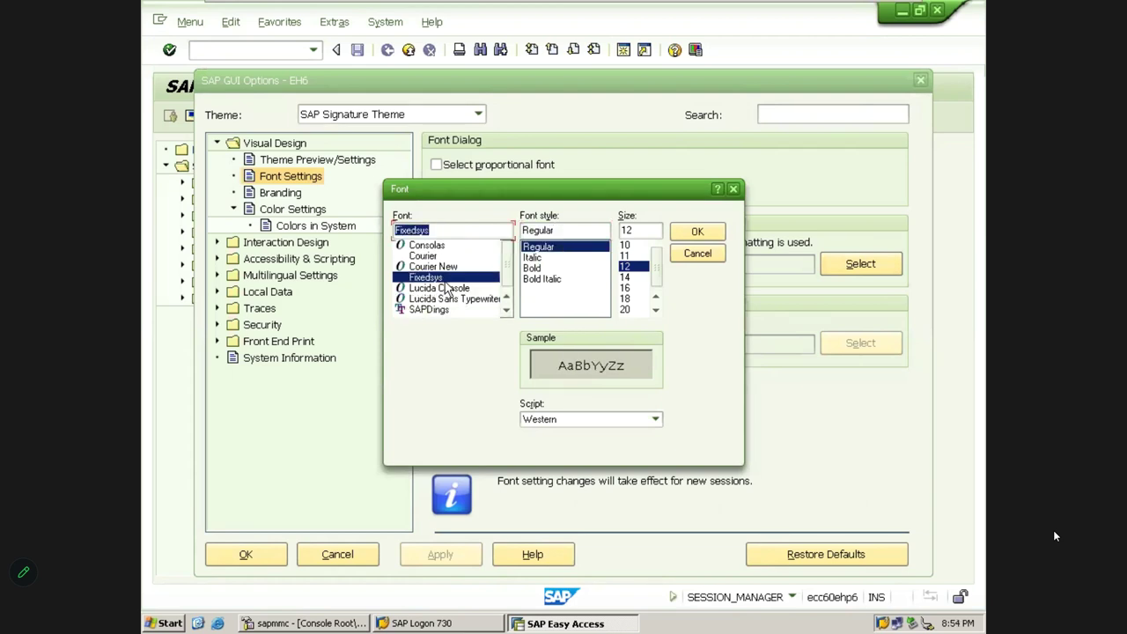
{"action": "left_click", "coordinate": [445, 267]}
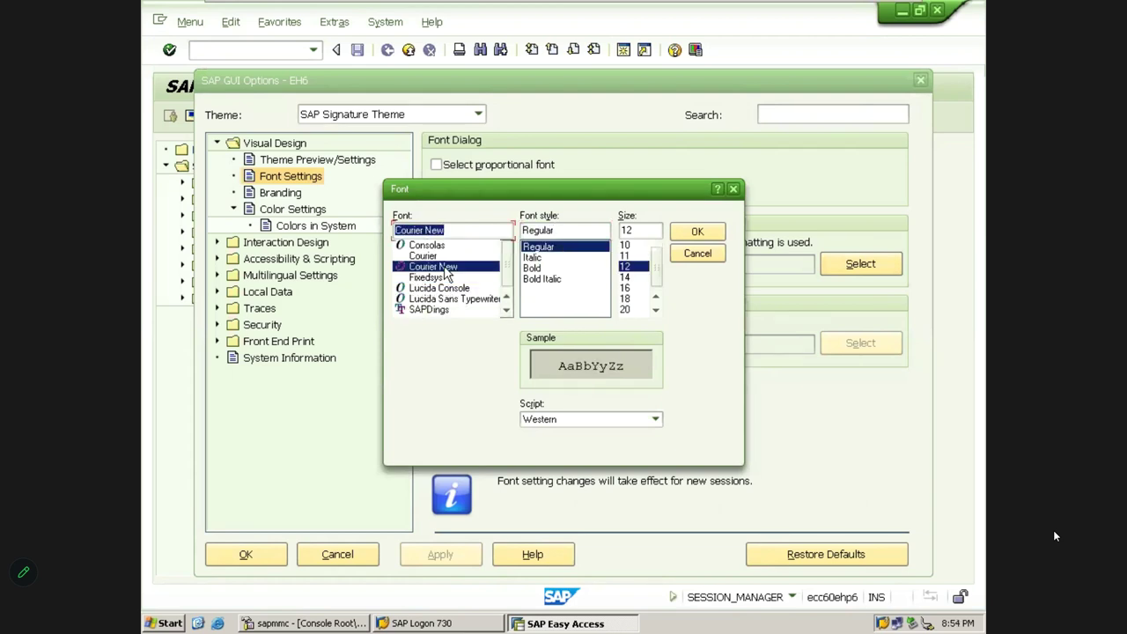
{"action": "left_click", "coordinate": [439, 257]}
{"action": "left_click", "coordinate": [441, 246]}
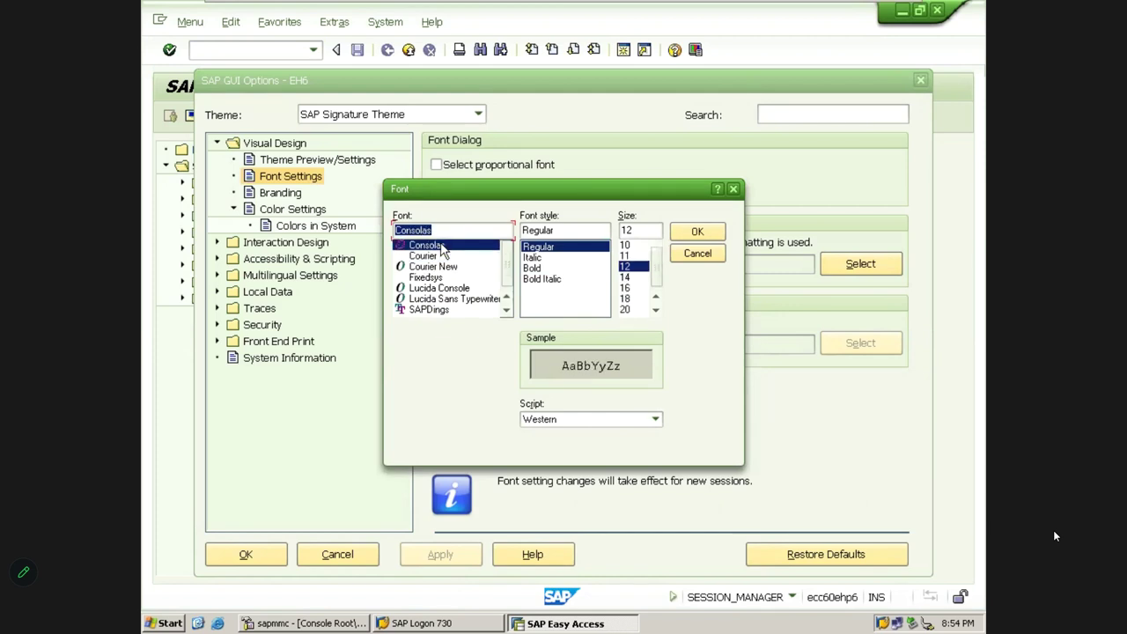
{"action": "left_click", "coordinate": [430, 311]}
{"action": "left_click", "coordinate": [433, 301]}
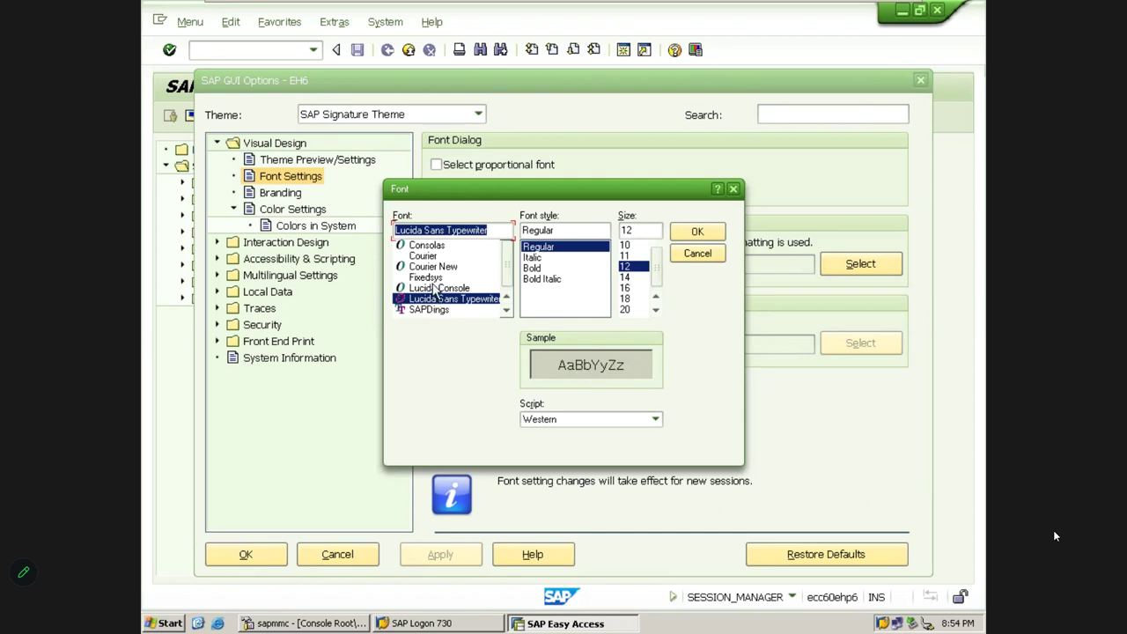
{"action": "left_click", "coordinate": [436, 290]}
{"action": "left_click", "coordinate": [433, 266]}
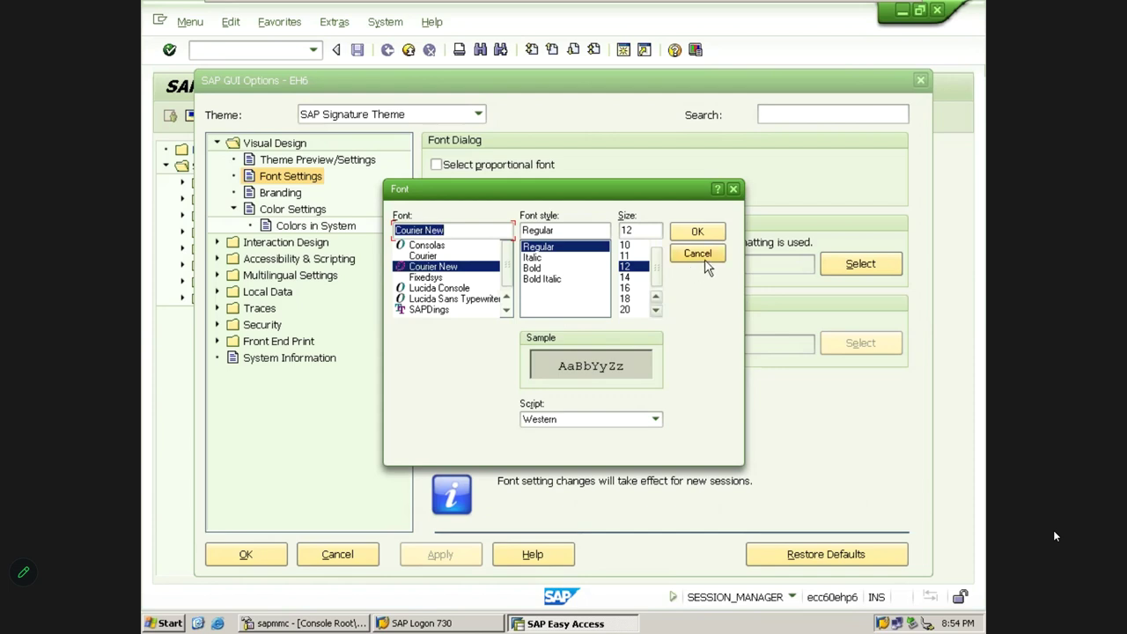
{"action": "left_click", "coordinate": [697, 231]}
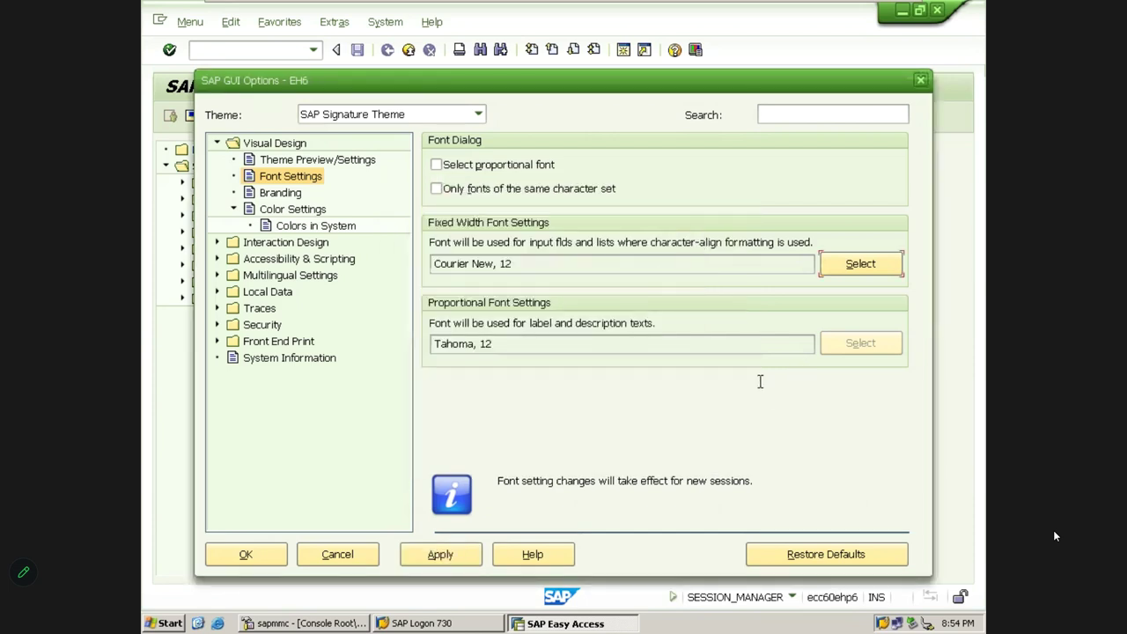
Apply the font setting, switch system colours to SAP Signature Default, and close the options
{"action": "left_click", "coordinate": [436, 565]}
{"action": "left_click", "coordinate": [271, 197]}
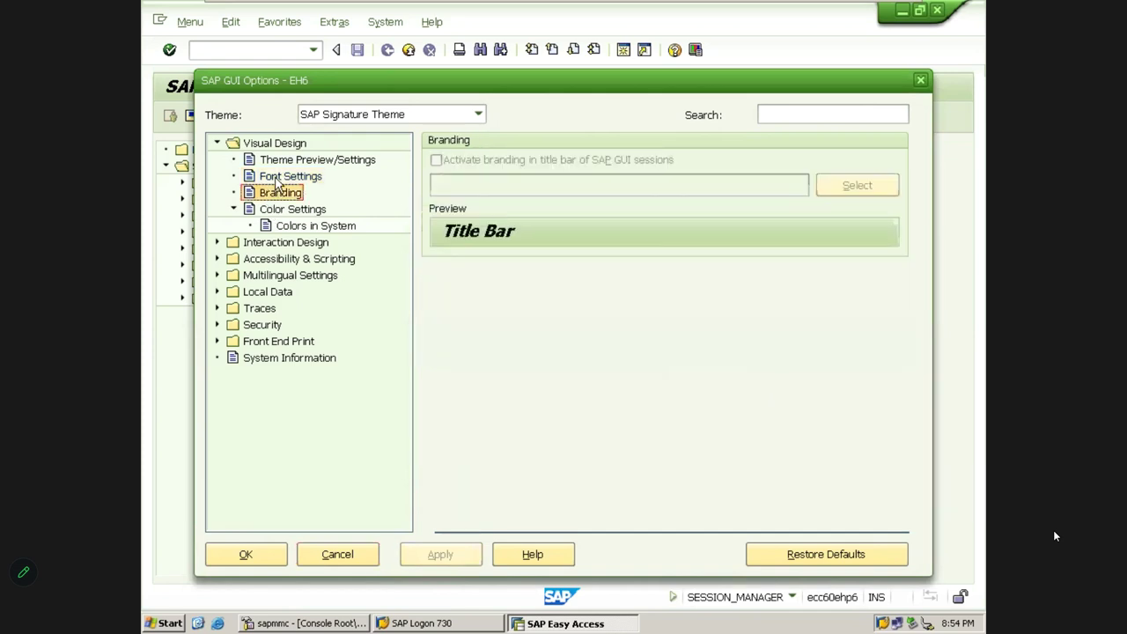
{"action": "left_click", "coordinate": [276, 179]}
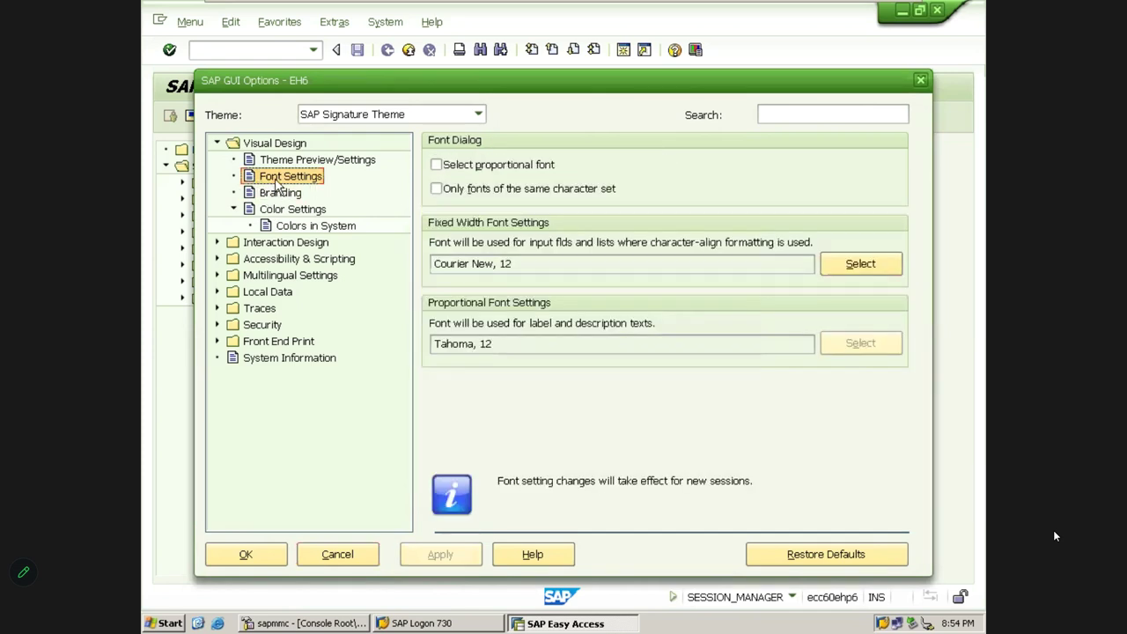
{"action": "left_click", "coordinate": [298, 229]}
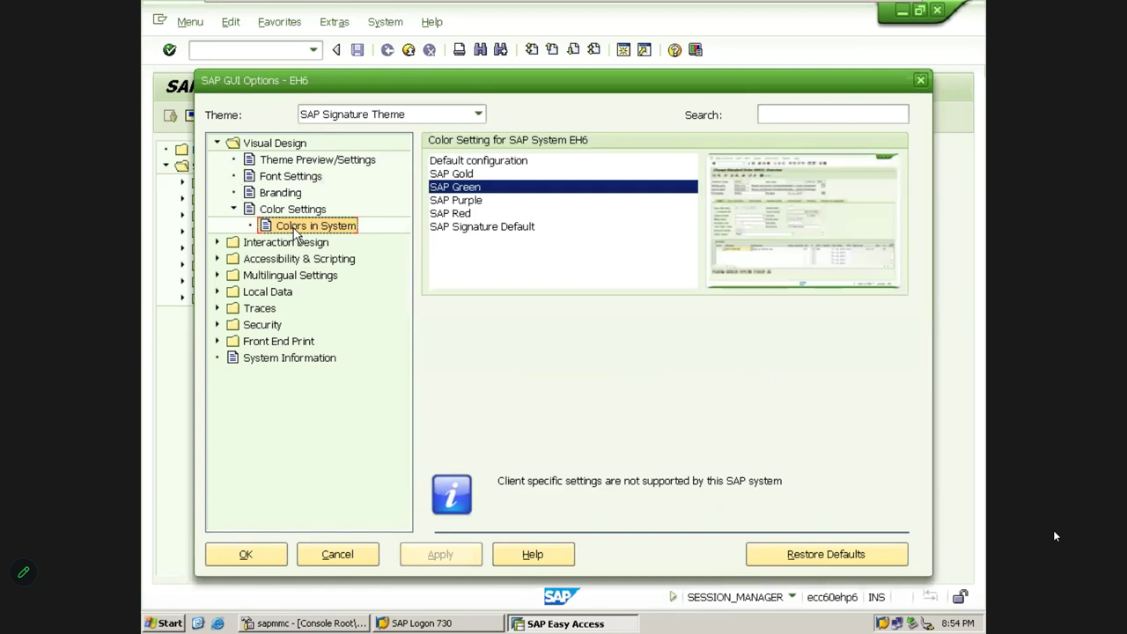
{"action": "left_click", "coordinate": [449, 229]}
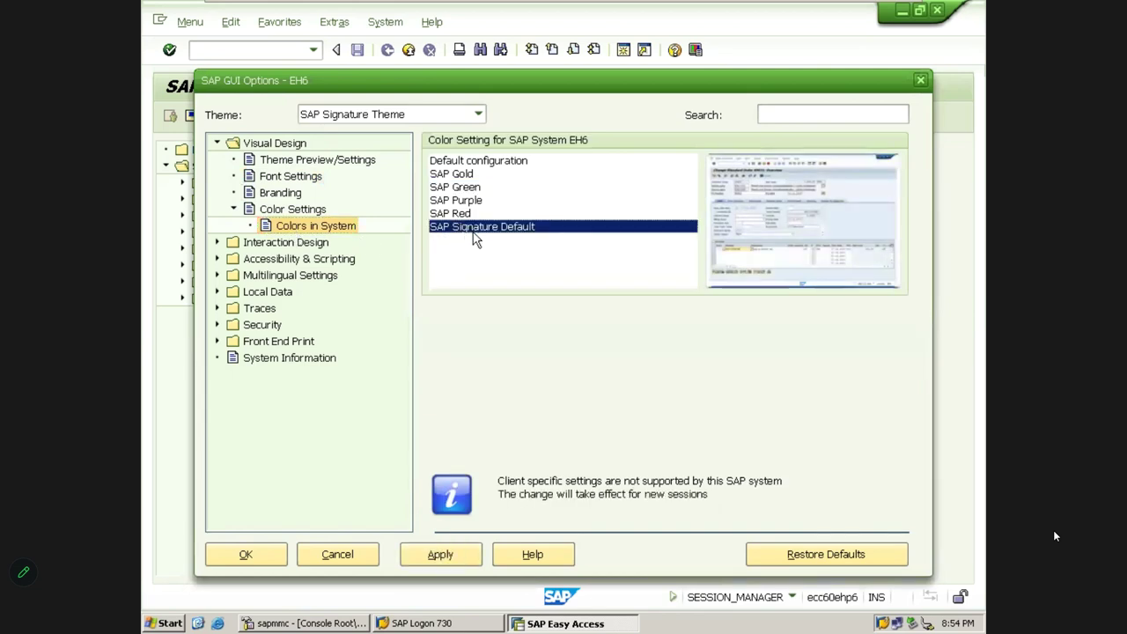
{"action": "left_click", "coordinate": [446, 558]}
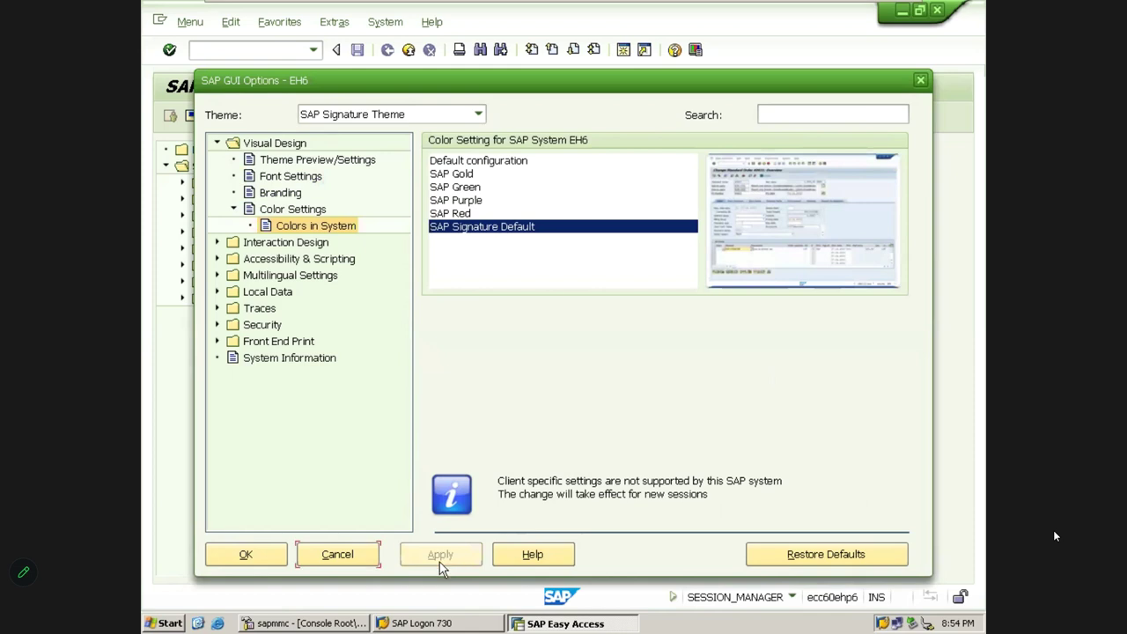
{"action": "left_click", "coordinate": [245, 553]}
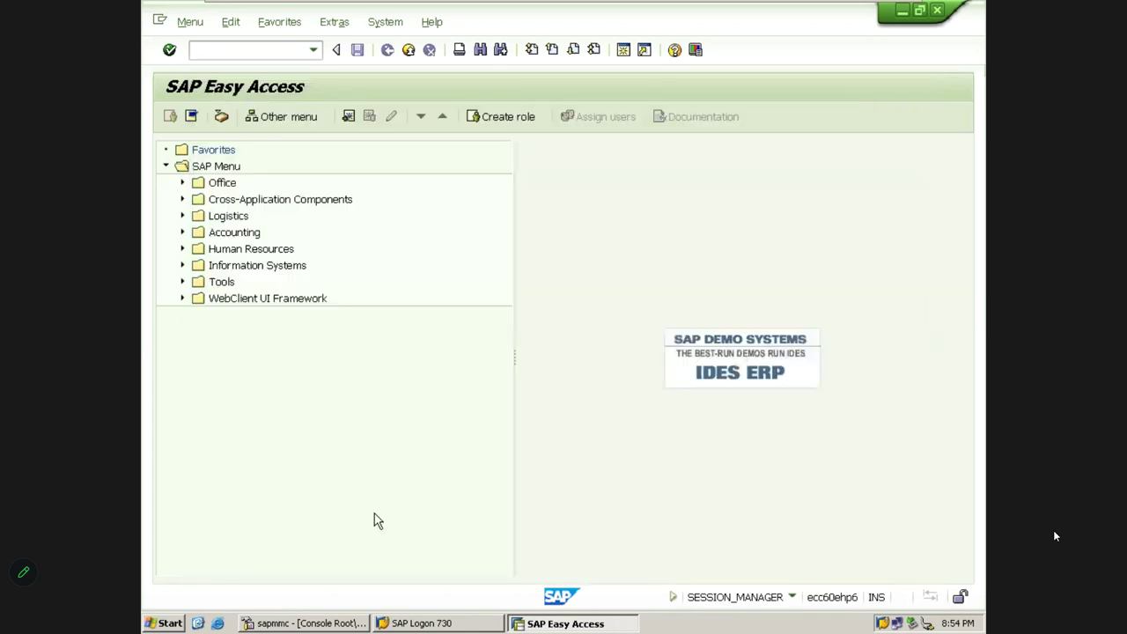
Open a second SAP Easy Access session and minimize the SAP virtual machine window
{"action": "left_click", "coordinate": [623, 50]}
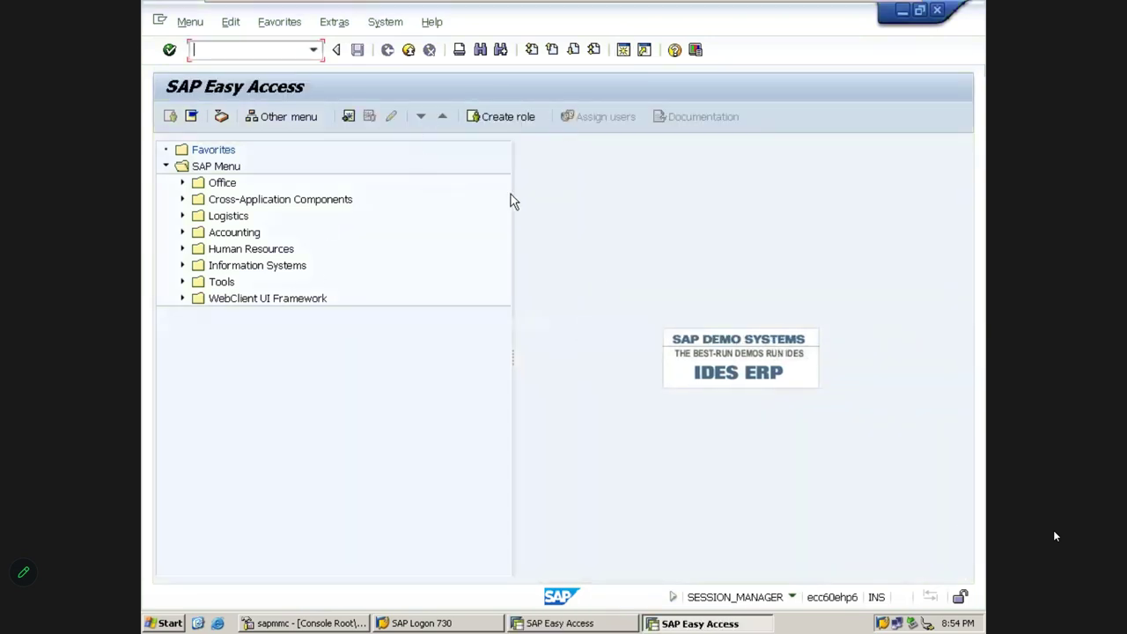
{"action": "mouse_move", "coordinate": [289, 7]}
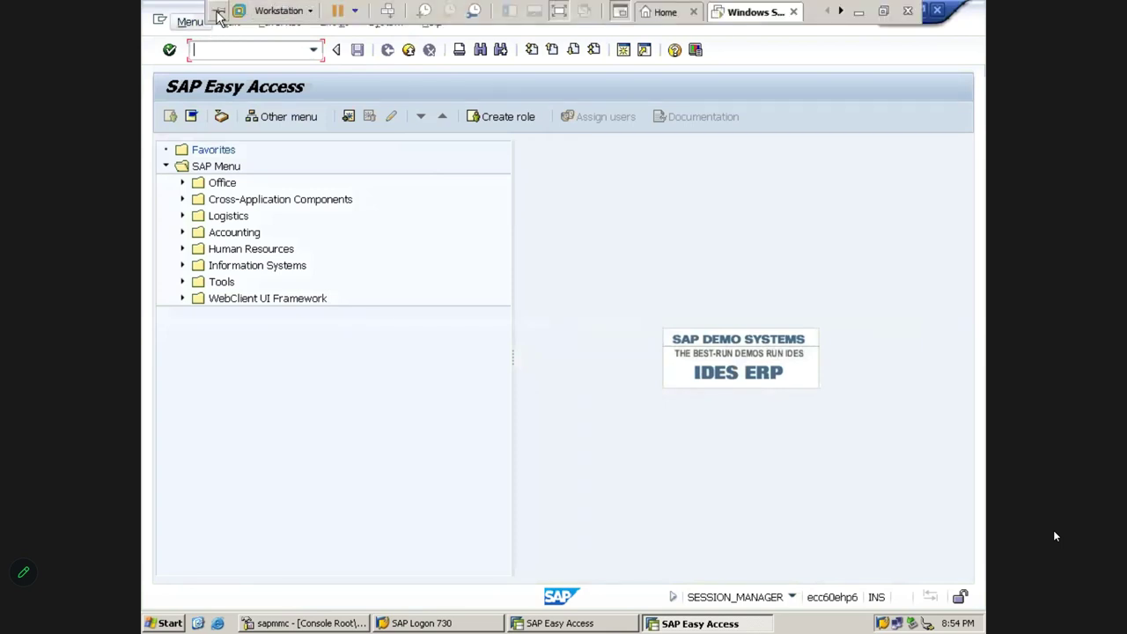
{"action": "left_click", "coordinate": [860, 10]}
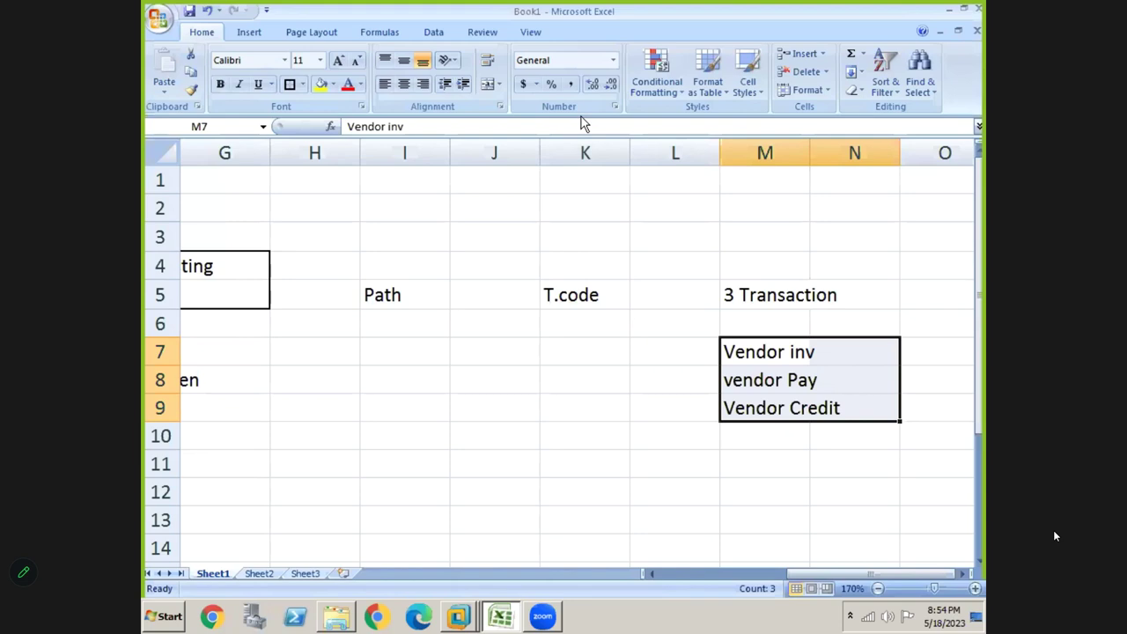
Show the desktop from Excel's Book1, then launch Microsoft Edge and the Chrome shortcut
{"action": "left_click", "coordinate": [452, 403]}
{"action": "key", "text": "super+d"}
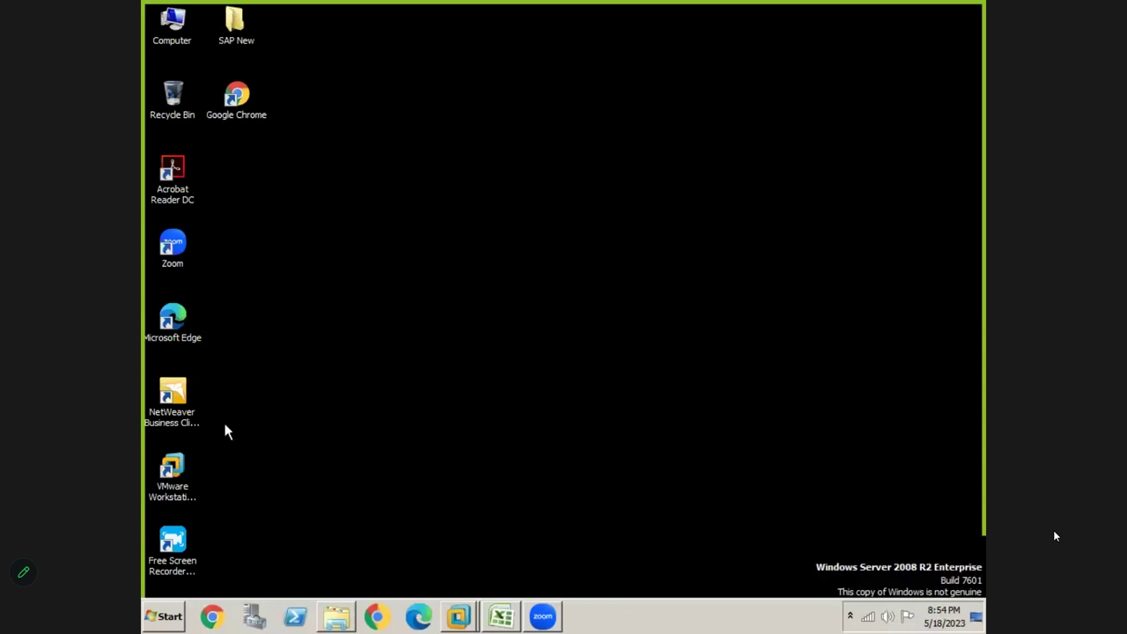
{"action": "left_click", "coordinate": [419, 619]}
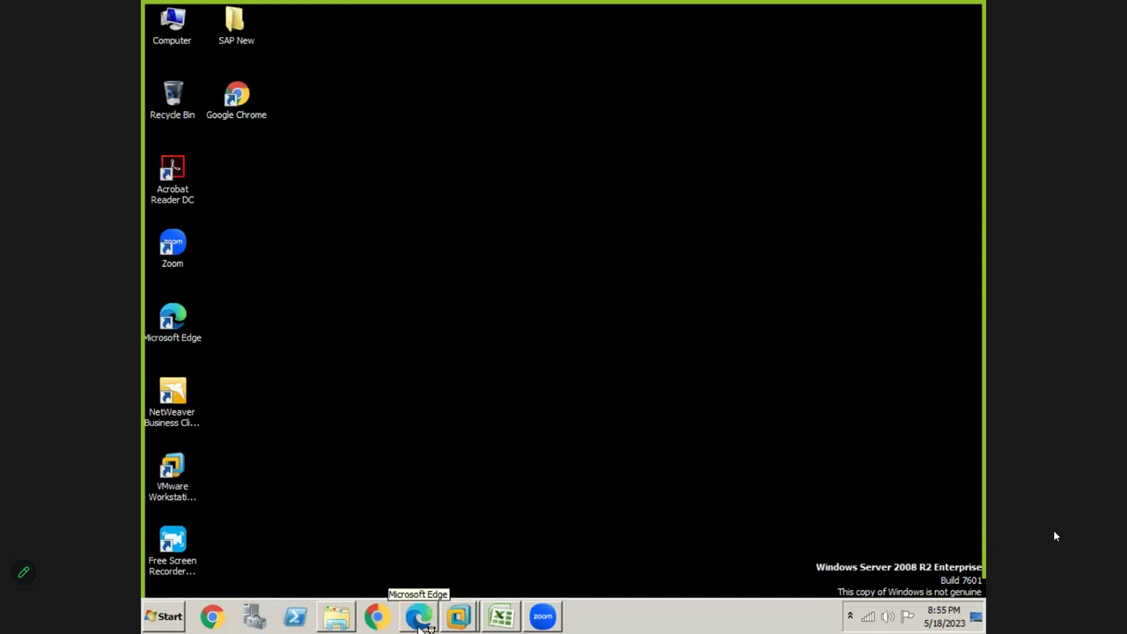
{"action": "double_click", "coordinate": [230, 98]}
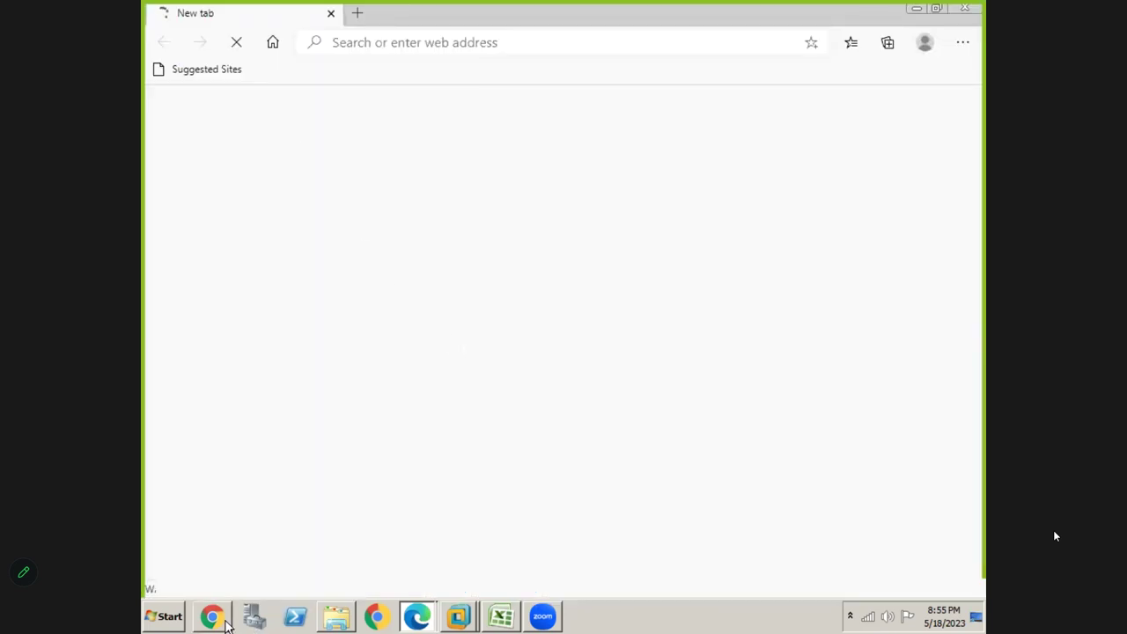
Bring the Edge new-tab window forward, then hide it and refresh the desktop
{"action": "left_click", "coordinate": [422, 622]}
{"action": "left_click", "coordinate": [434, 439]}
{"action": "key", "text": "super+d"}
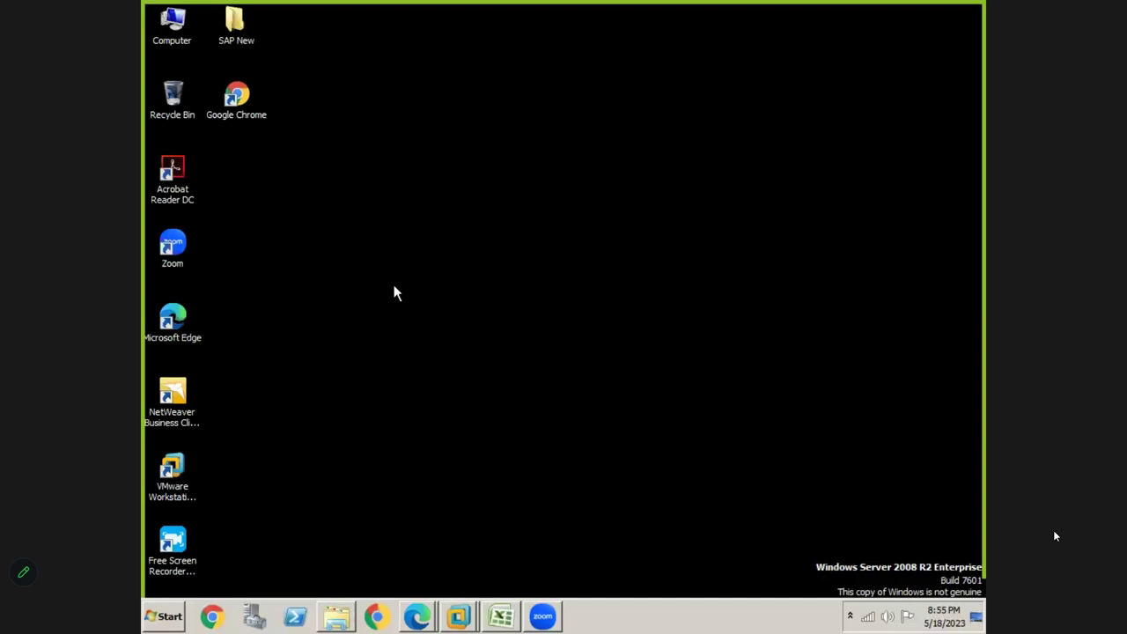
{"action": "right_click", "coordinate": [394, 285]}
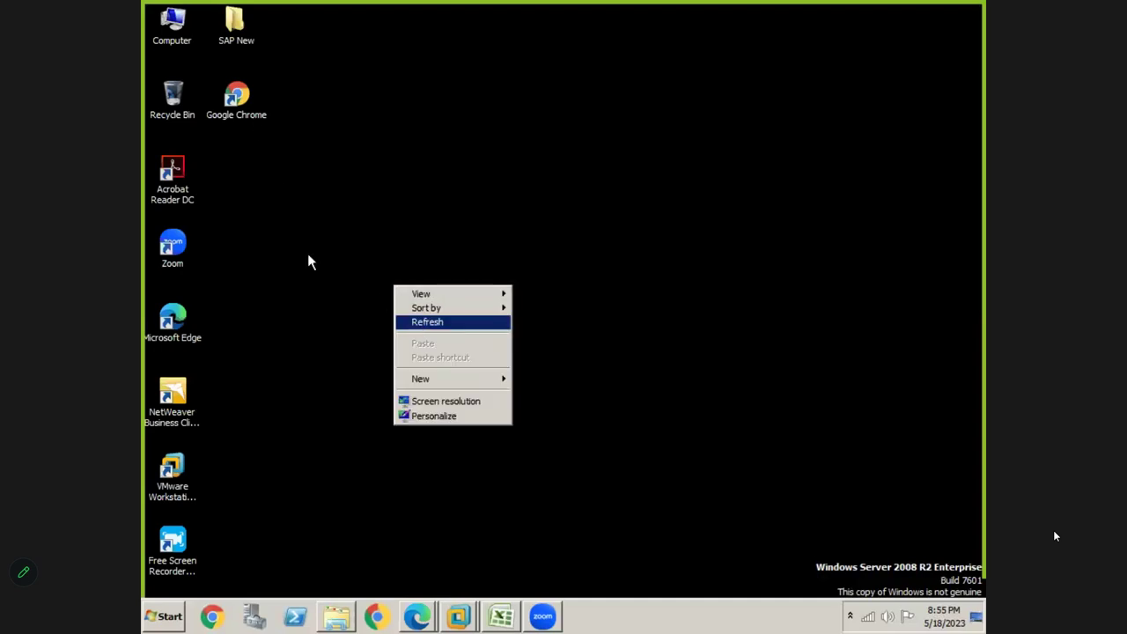
{"action": "left_click", "coordinate": [411, 323]}
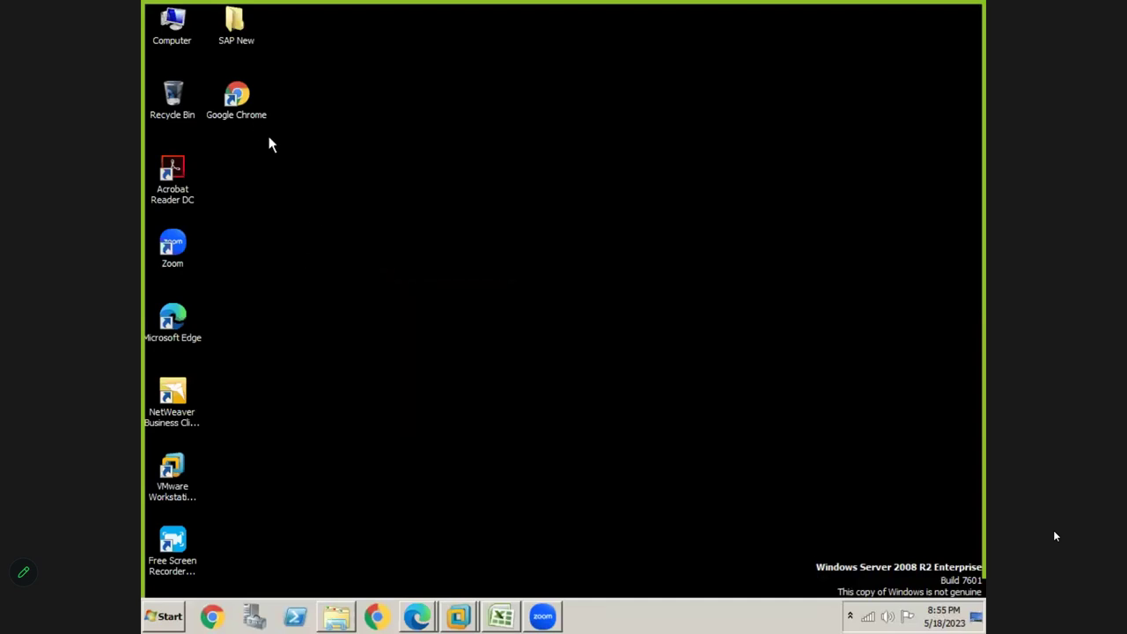
Launch the Chrome shortcut, then refresh the desktop again
{"action": "double_click", "coordinate": [251, 114]}
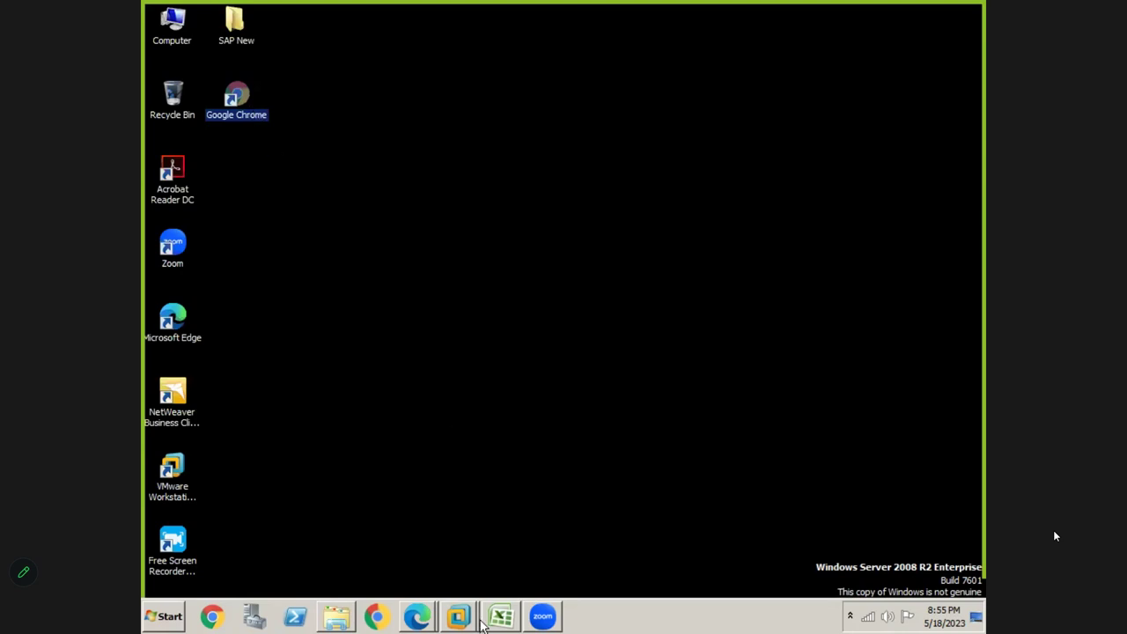
{"action": "left_click", "coordinate": [304, 267]}
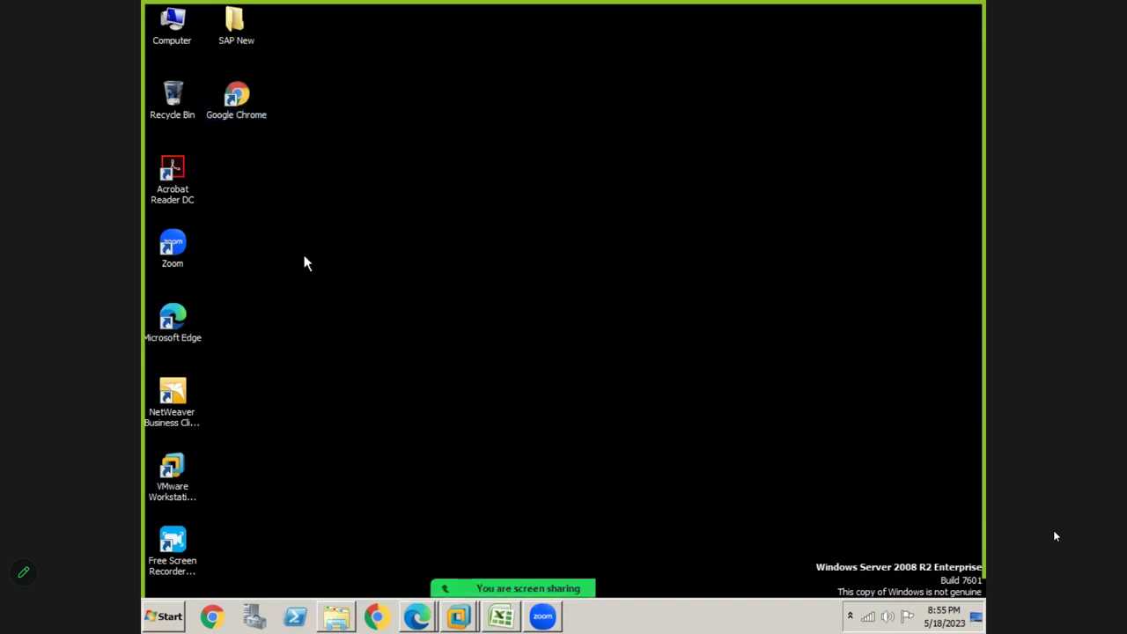
{"action": "right_click", "coordinate": [304, 257]}
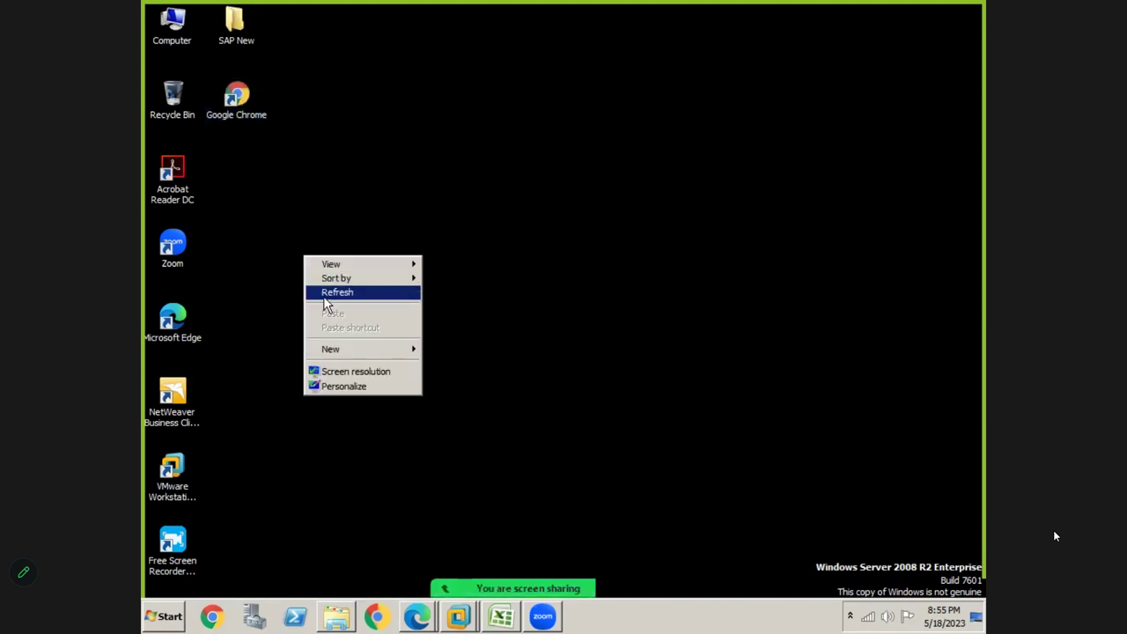
{"action": "left_click", "coordinate": [326, 294]}
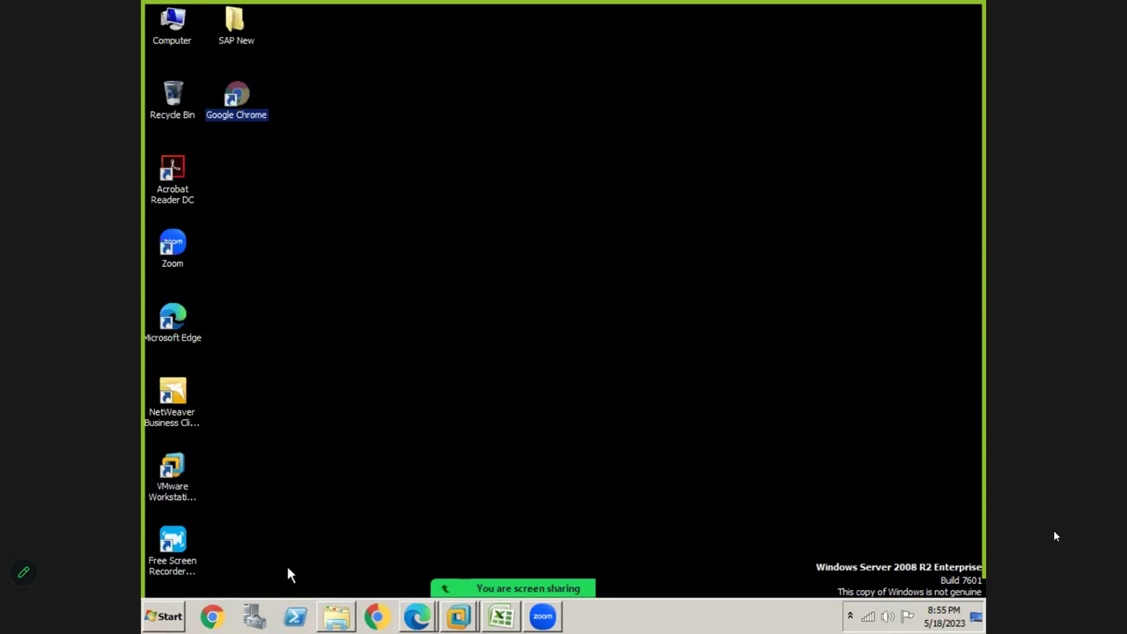
Deselect the Chrome shortcut and restore the Edge New tab window from the taskbar
{"action": "left_click", "coordinate": [214, 619]}
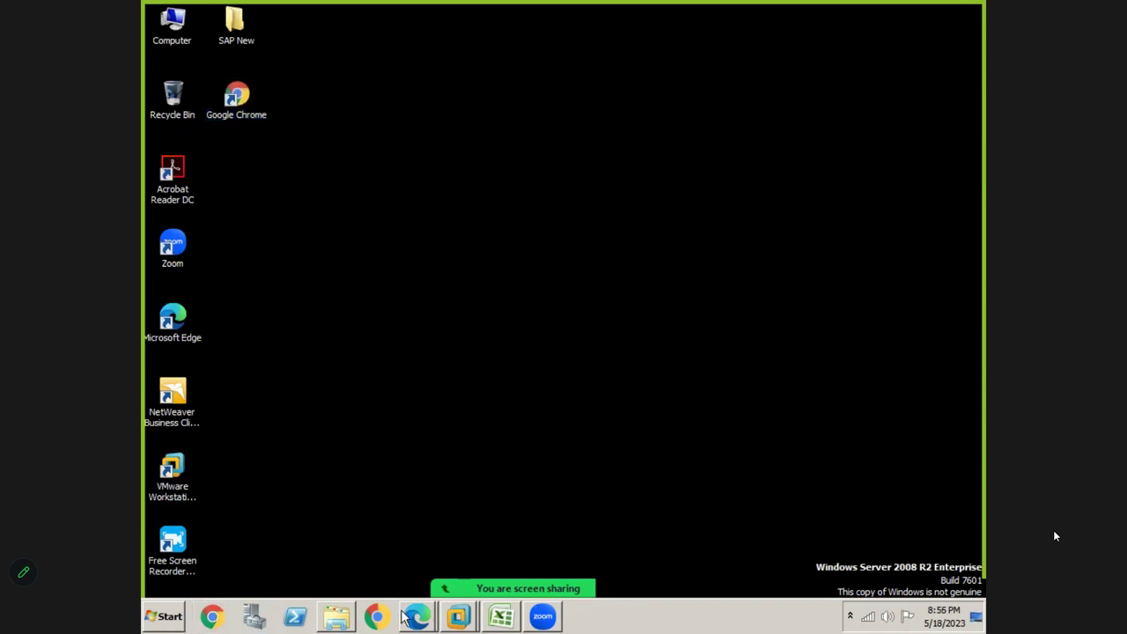
{"action": "mouse_move", "coordinate": [418, 616]}
{"action": "left_click", "coordinate": [407, 566]}
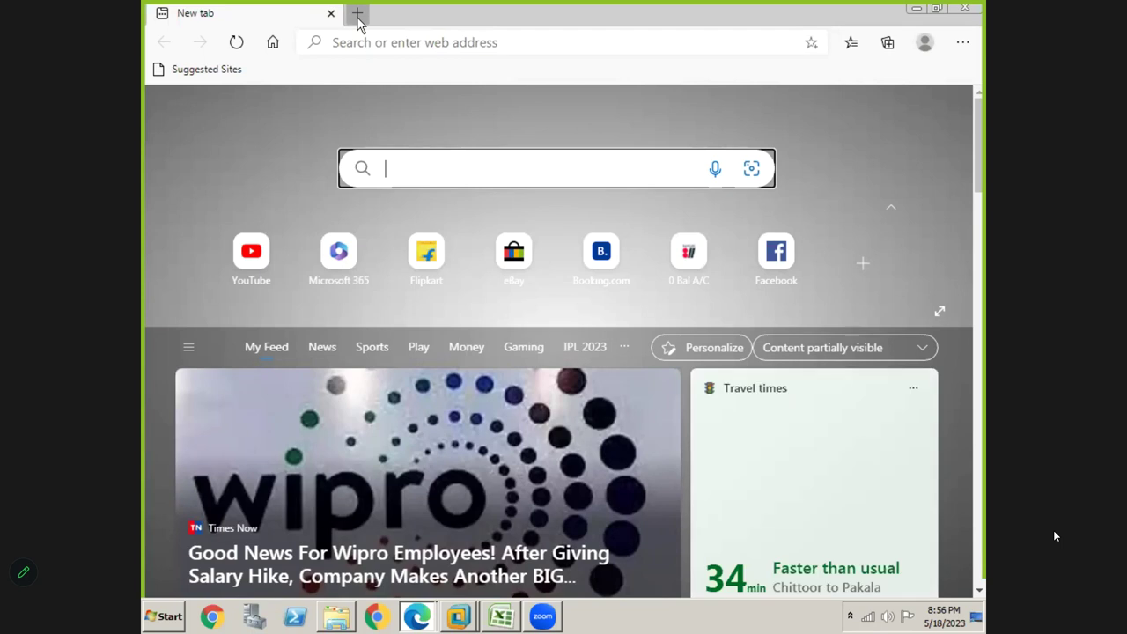
Add three new tabs in Edge, switching between the first two along the way
{"action": "left_click", "coordinate": [360, 14]}
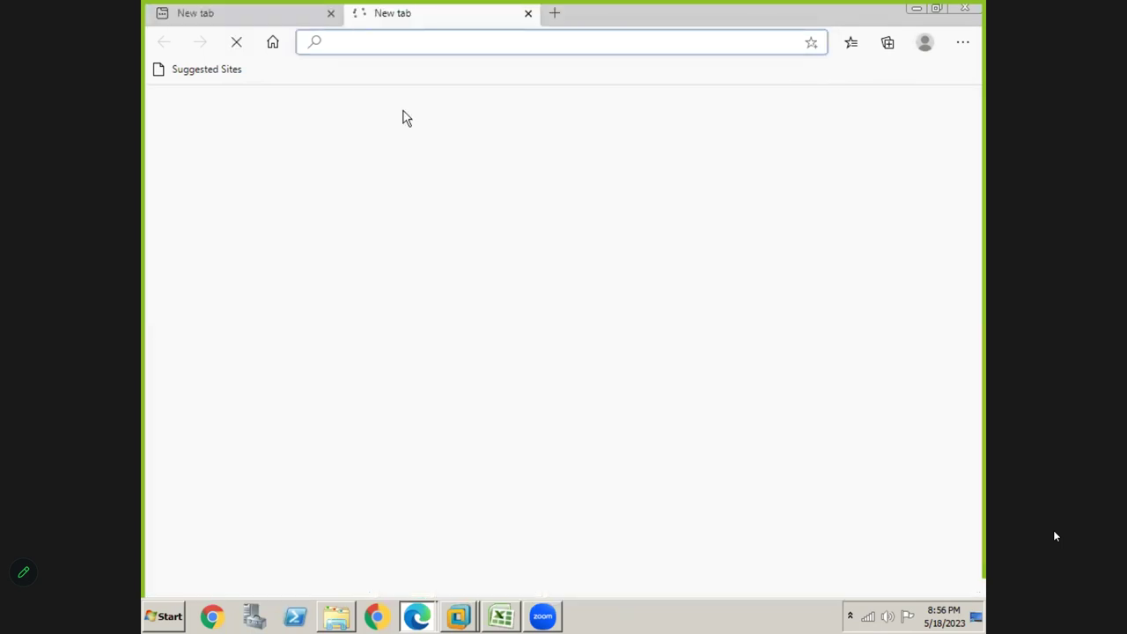
{"action": "left_click", "coordinate": [248, 13]}
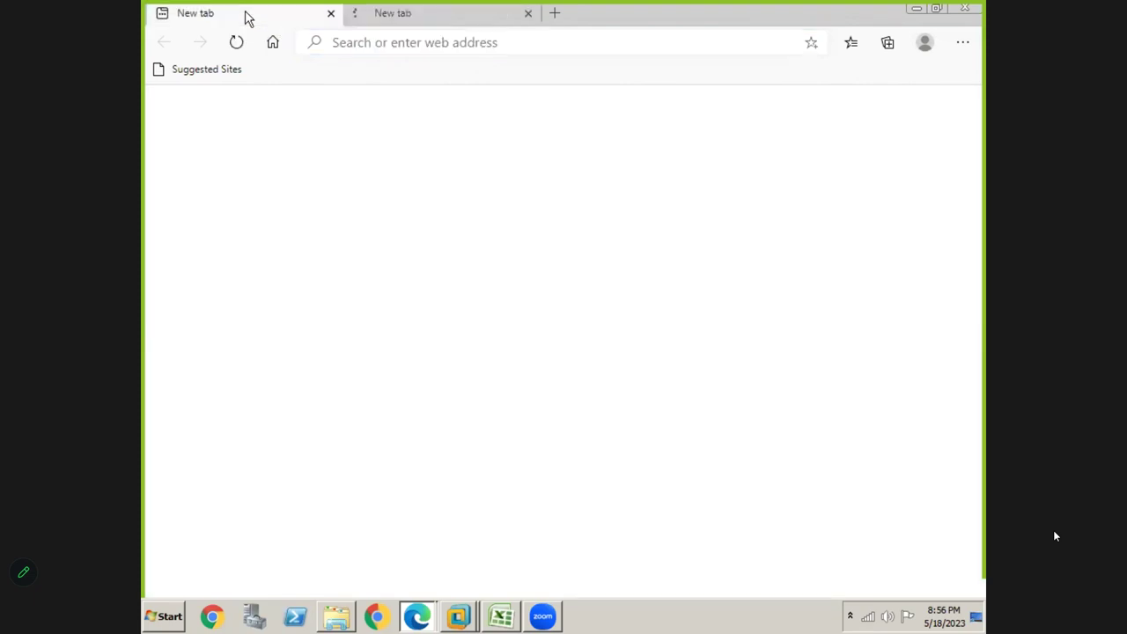
{"action": "left_click", "coordinate": [378, 13]}
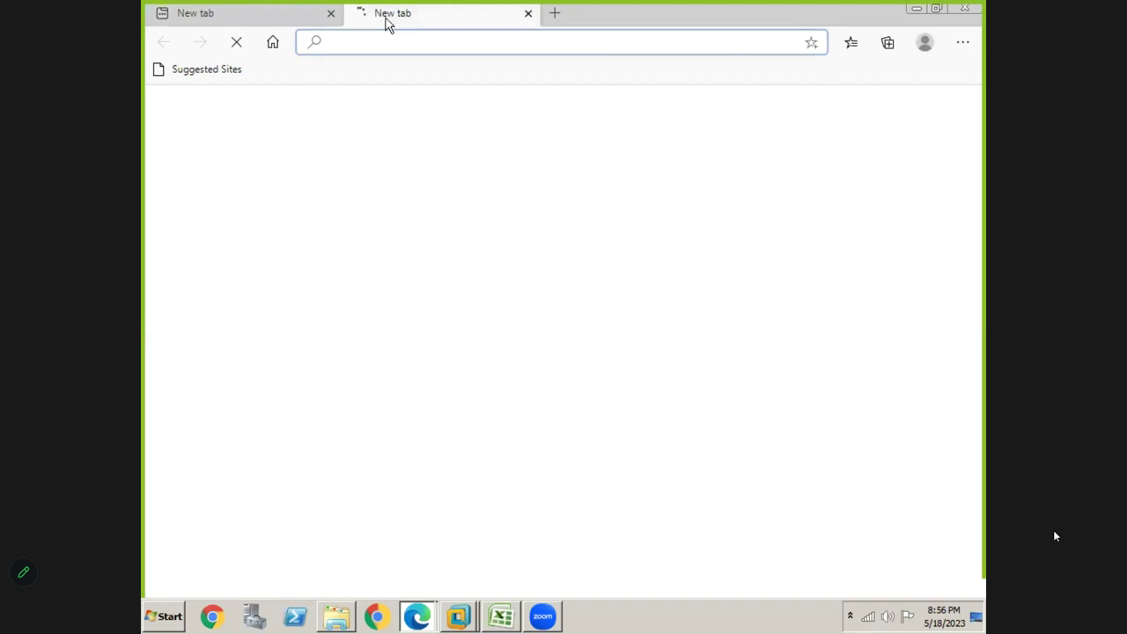
{"action": "left_click", "coordinate": [556, 16]}
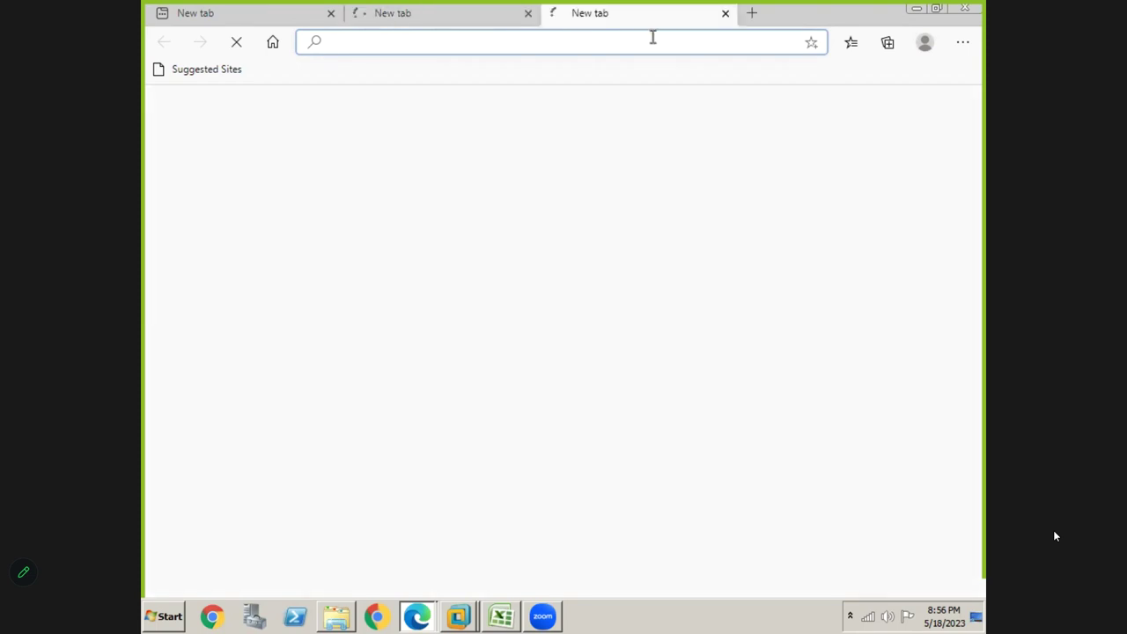
{"action": "left_click", "coordinate": [750, 15]}
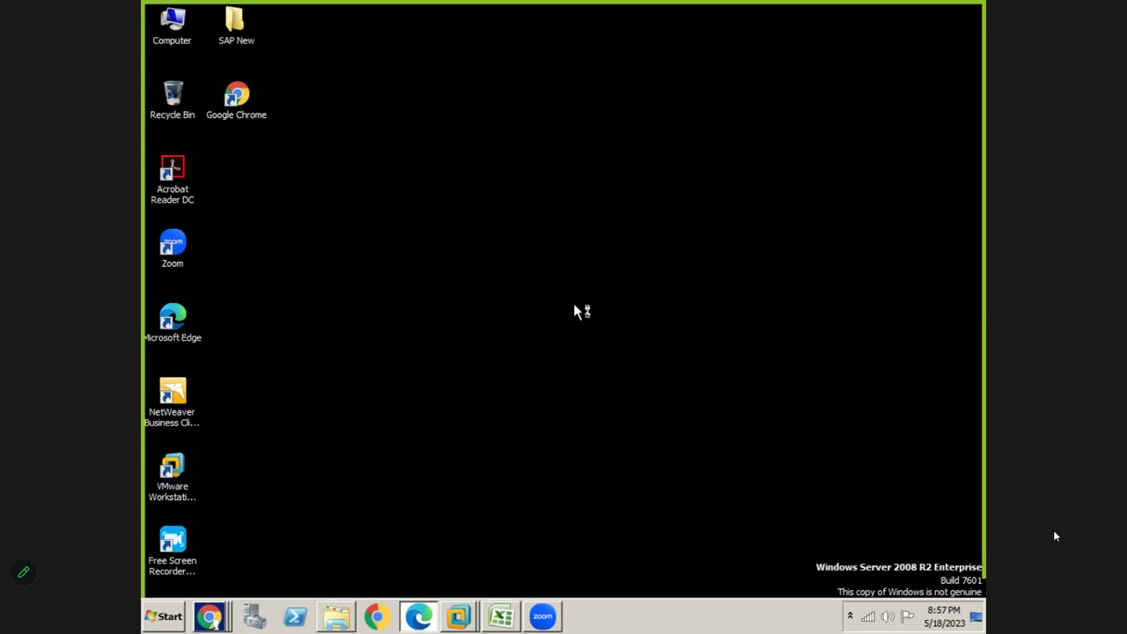
Close both open SAP Easy Access sessions and confirm logging off
{"action": "key", "text": "alt+Tab"}
{"action": "key", "text": "Tab"}
{"action": "key", "text": "Tab"}
{"action": "key", "text": "Tab"}
{"action": "key", "text": "Tab"}
{"action": "key", "text": "Tab"}
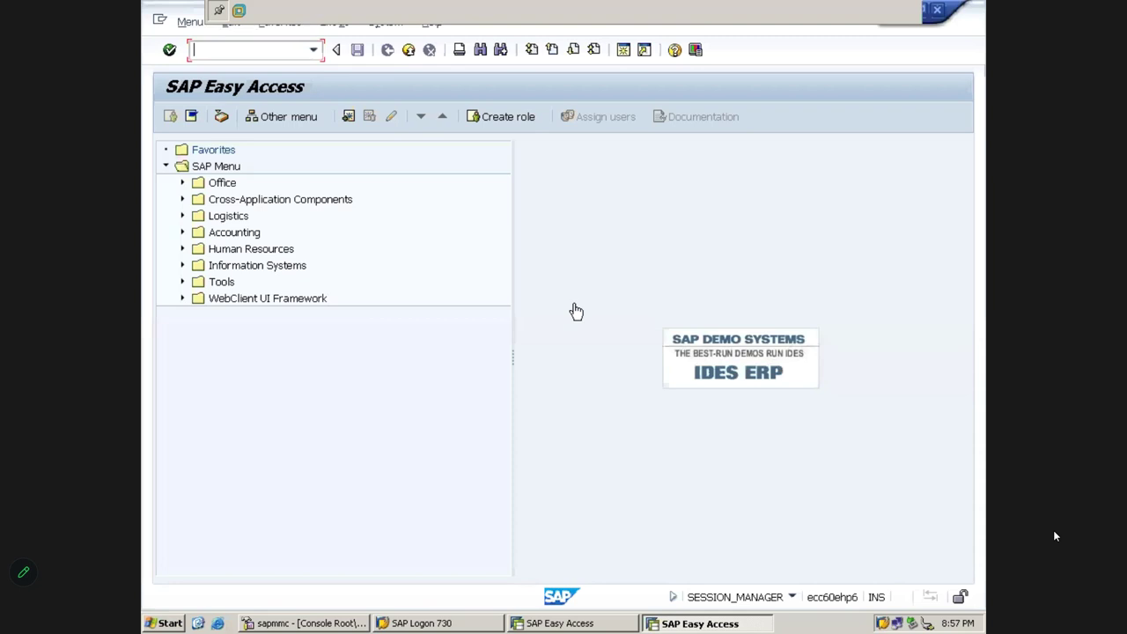
{"action": "left_click", "coordinate": [692, 623]}
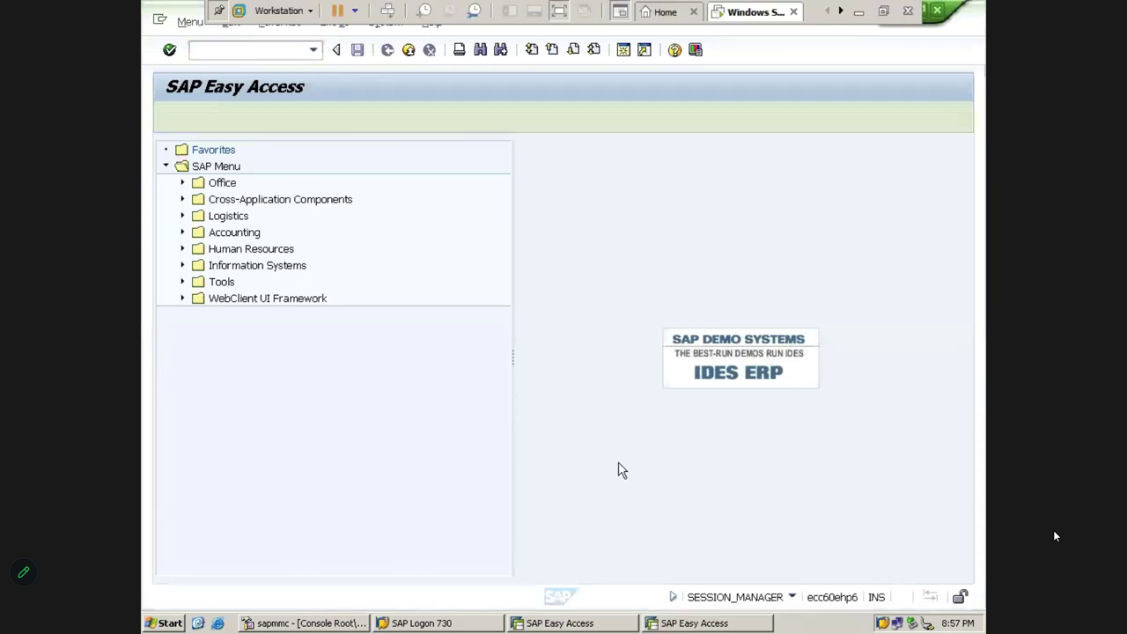
{"action": "left_click", "coordinate": [939, 12]}
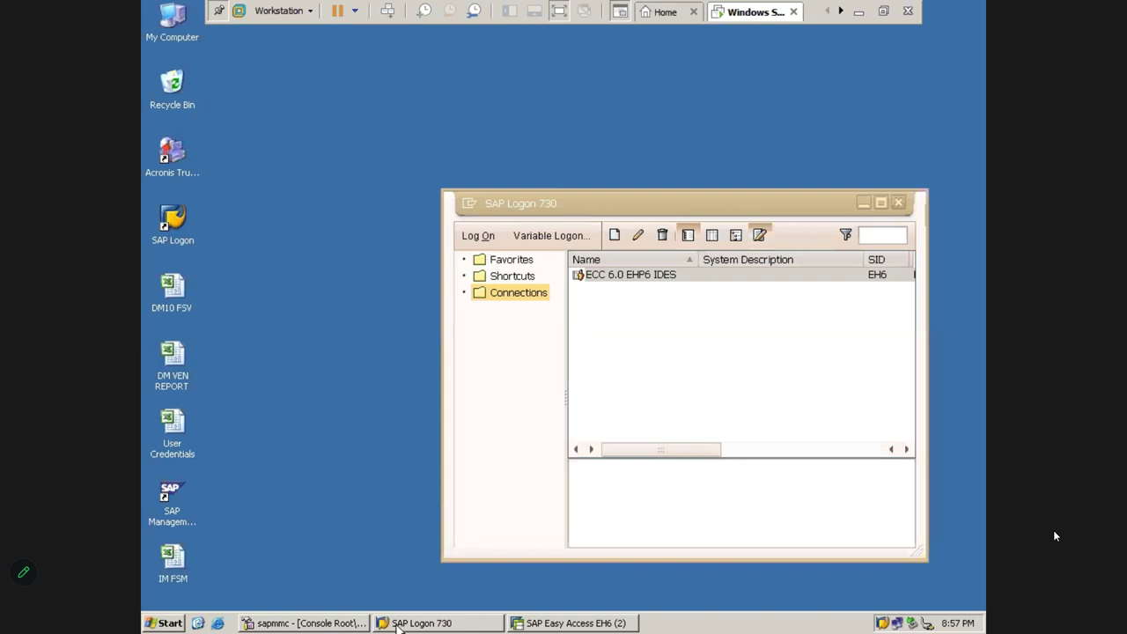
{"action": "left_click", "coordinate": [572, 624]}
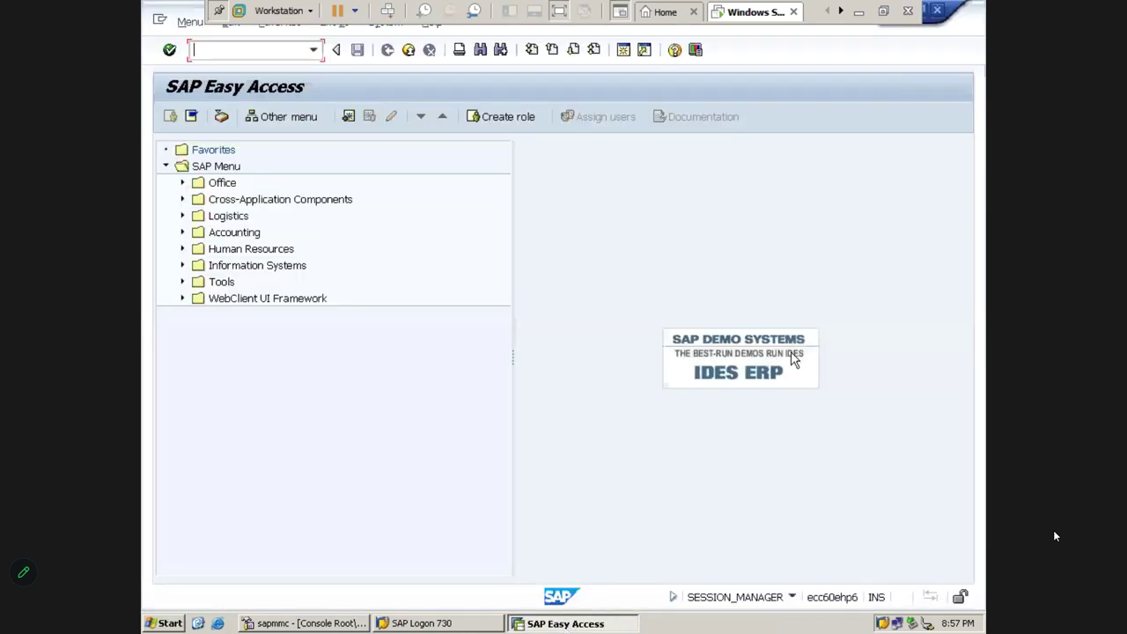
{"action": "left_click", "coordinate": [939, 11]}
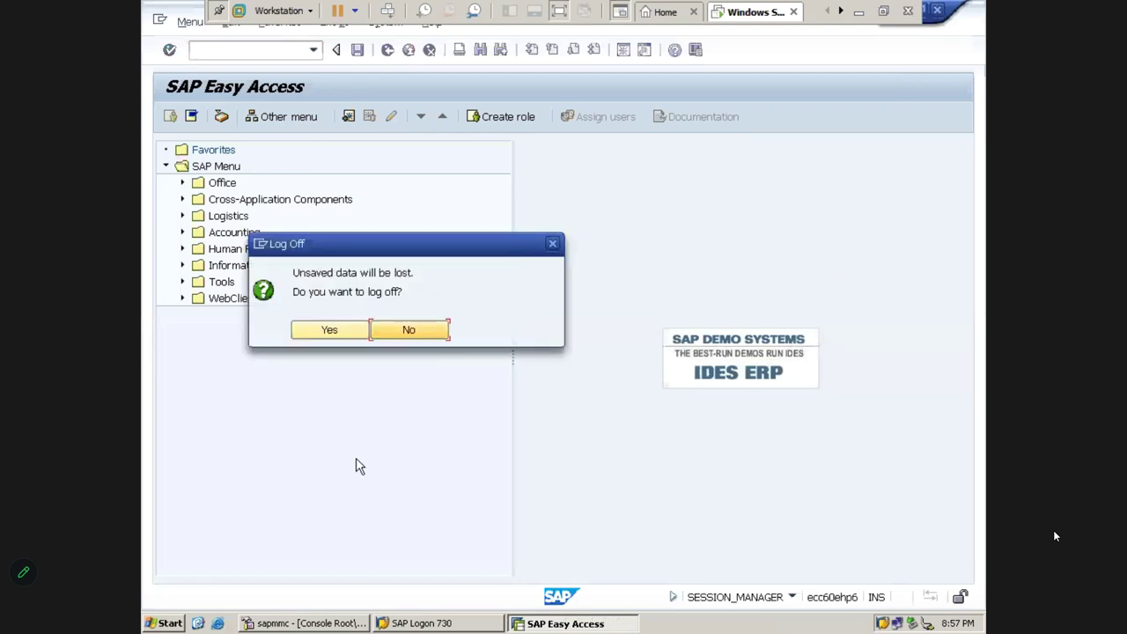
{"action": "left_click", "coordinate": [324, 333]}
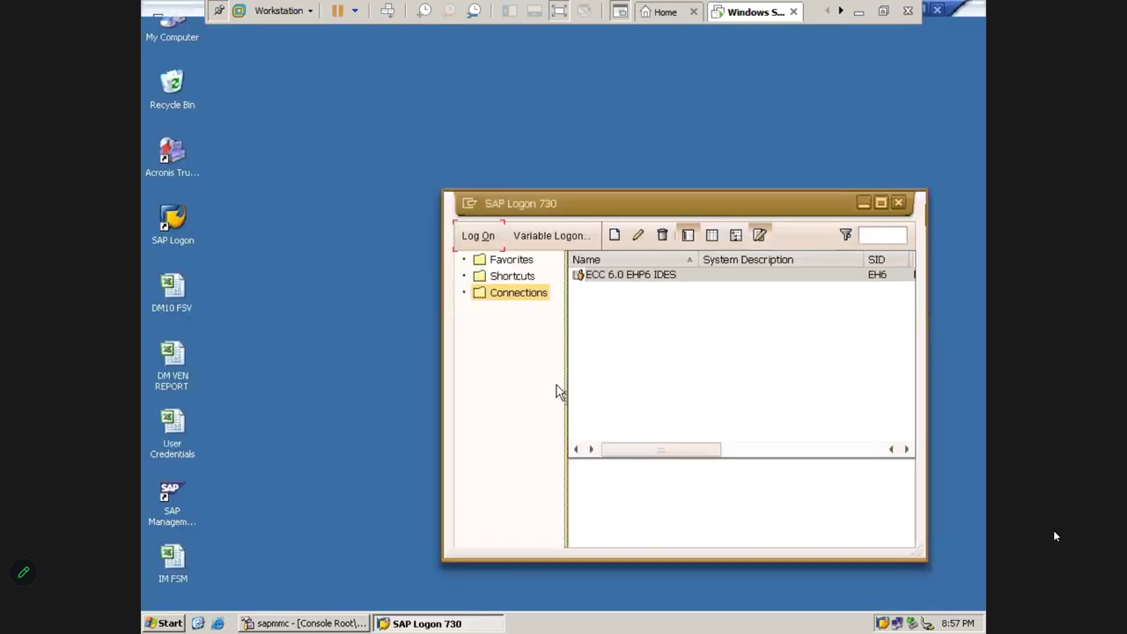
Log back on to the ECC 6.0 EHP6 IDES system using the suggested user name
{"action": "left_click", "coordinate": [478, 238]}
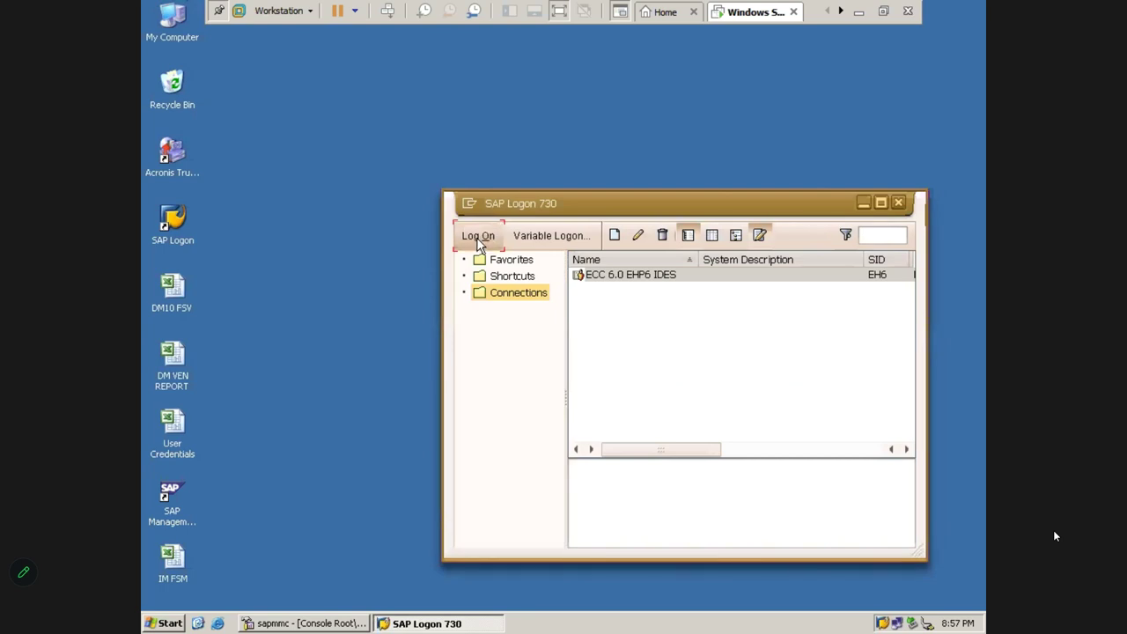
{"action": "type", "text": "s"}
{"action": "key", "text": "Down"}
{"action": "key", "text": "Tab"}
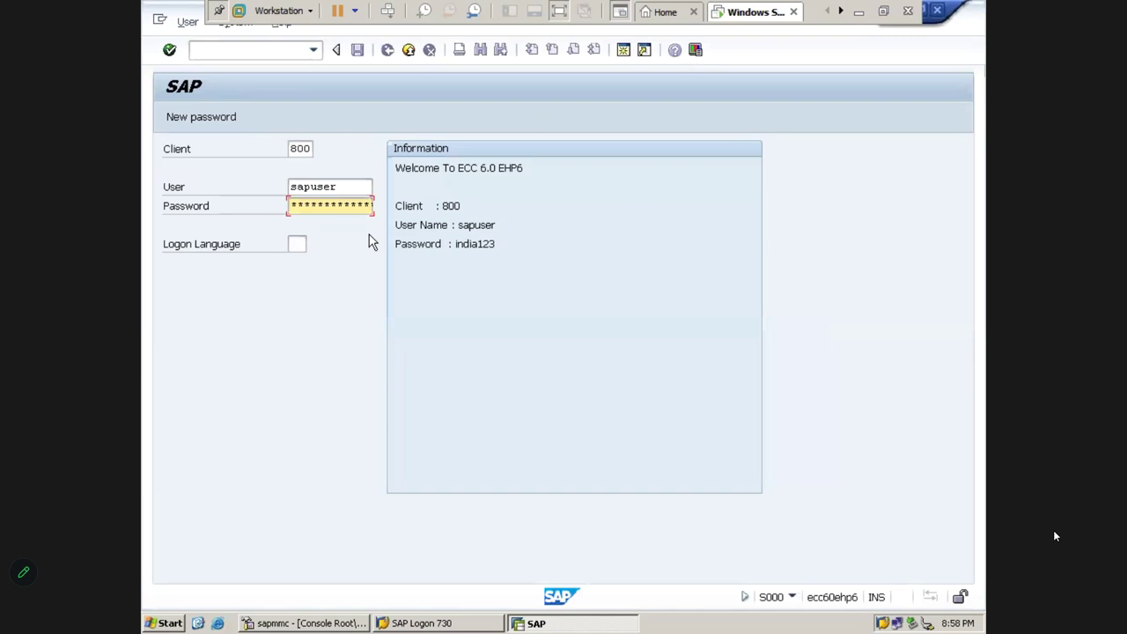
{"action": "key", "text": "Return"}
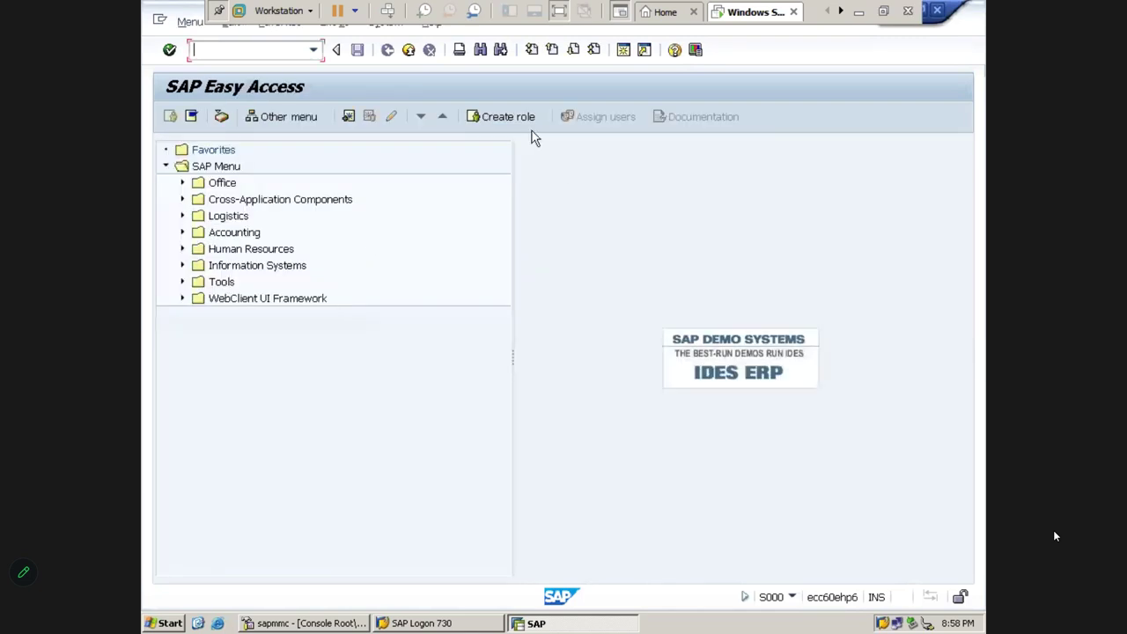
Create two additional SAP Easy Access sessions, switching between windows with Alt+Tab
{"action": "left_click", "coordinate": [219, 11]}
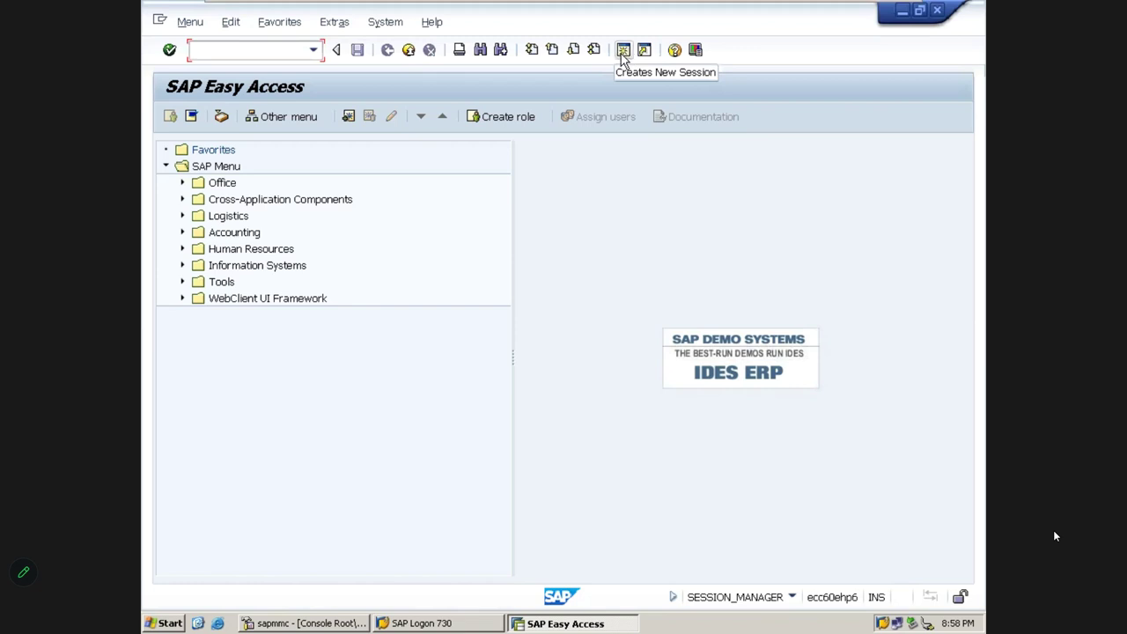
{"action": "left_click", "coordinate": [623, 55]}
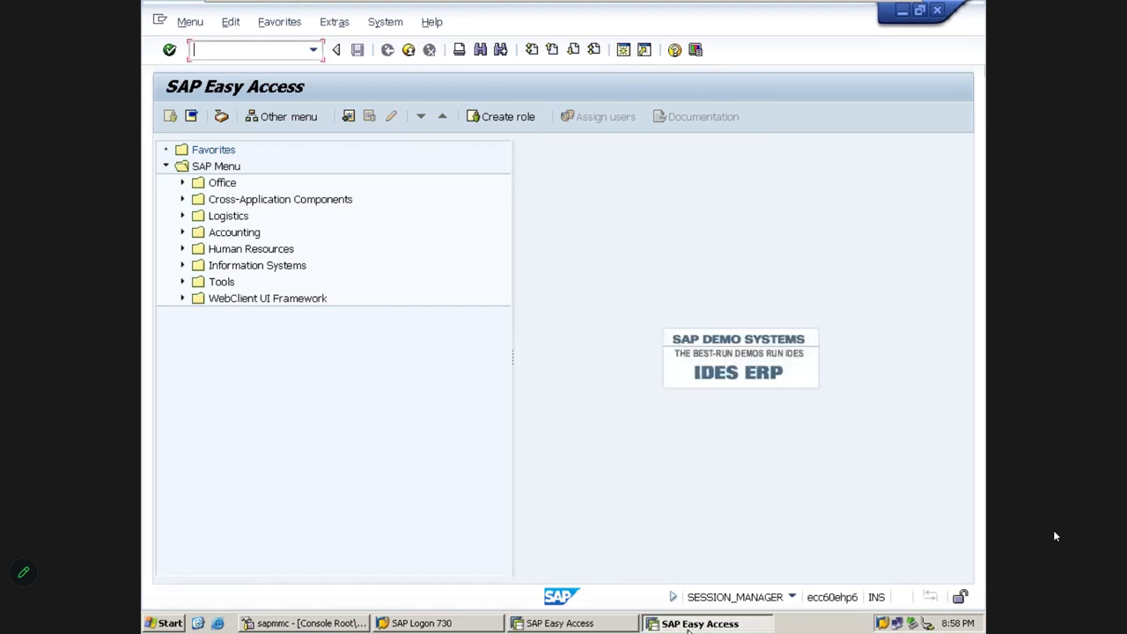
{"action": "key", "text": "alt+Tab"}
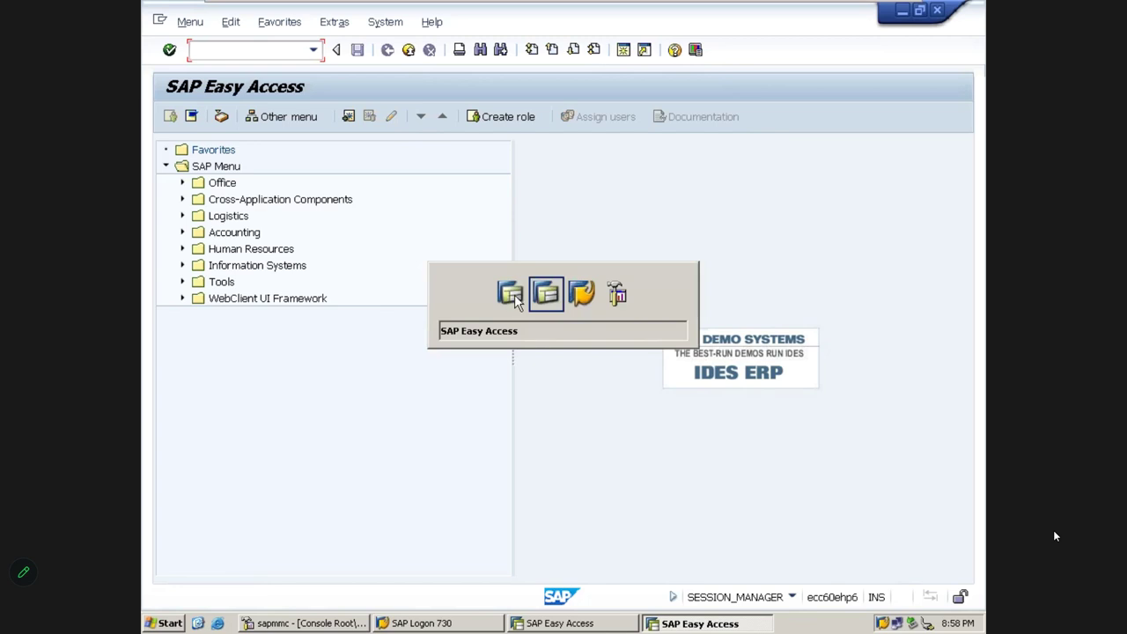
{"action": "key", "text": "alt+shift+Tab"}
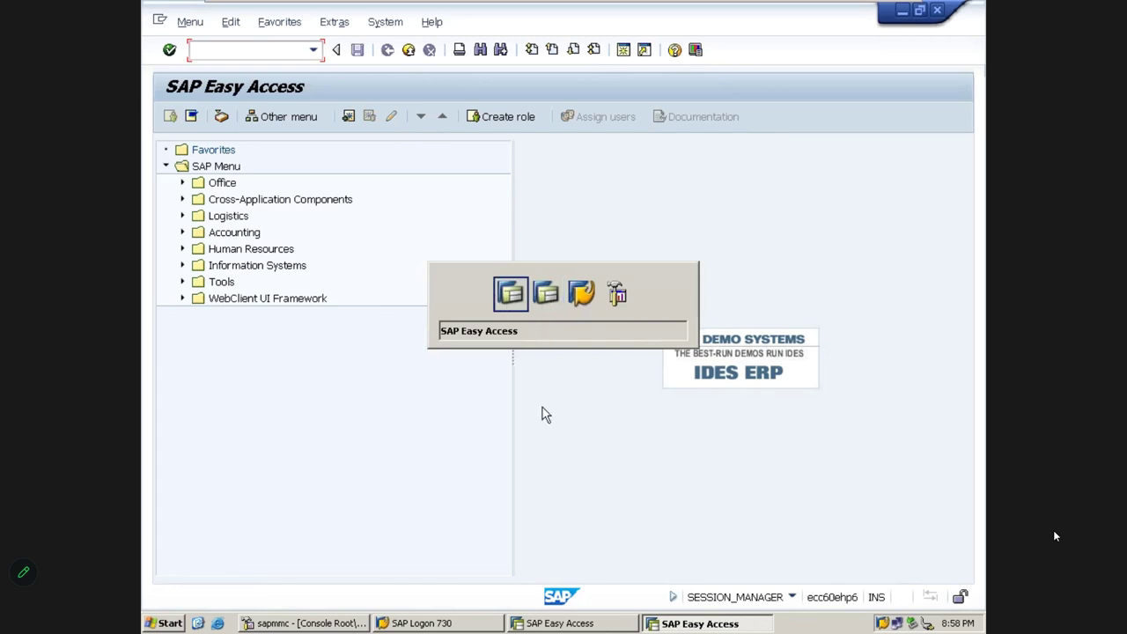
{"action": "key", "text": "alt+Tab"}
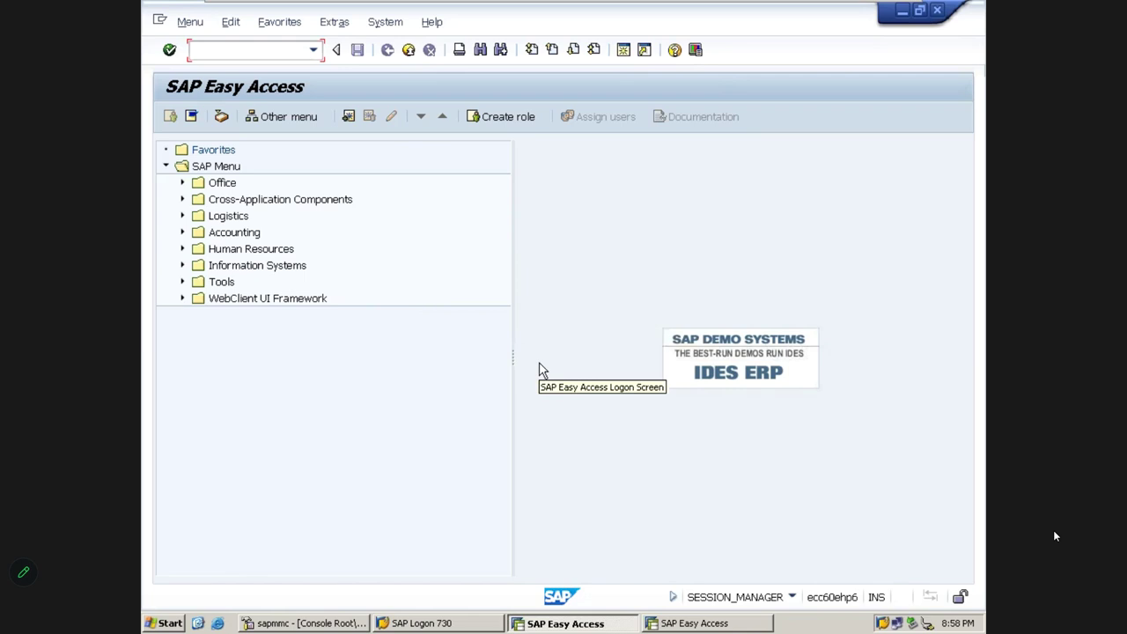
{"action": "left_click", "coordinate": [623, 51]}
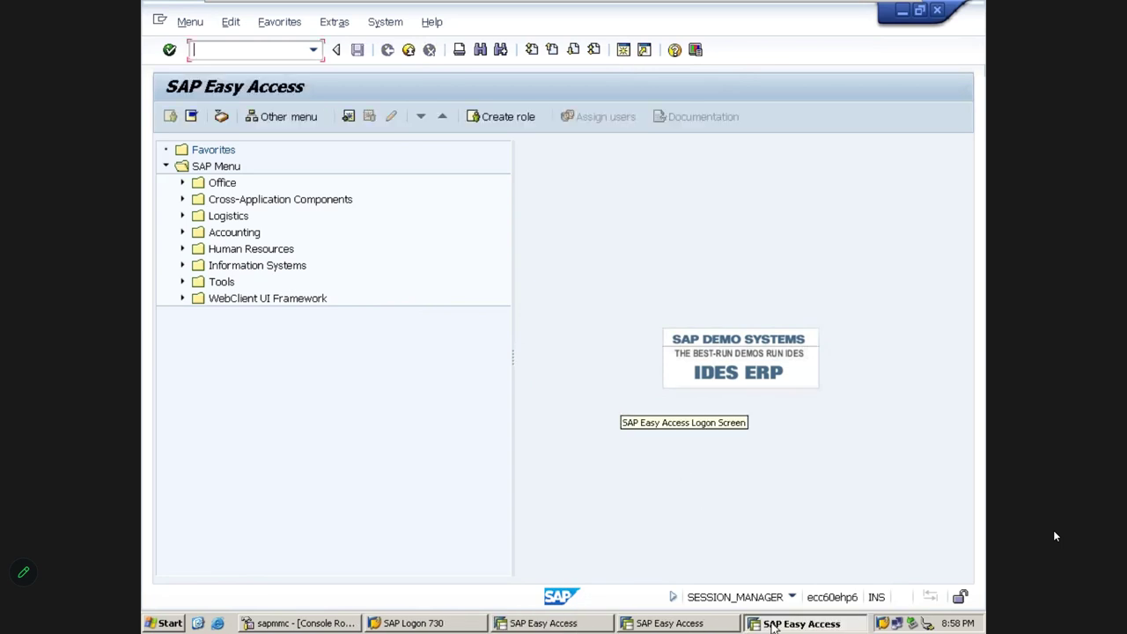
{"action": "key", "text": "alt+Tab"}
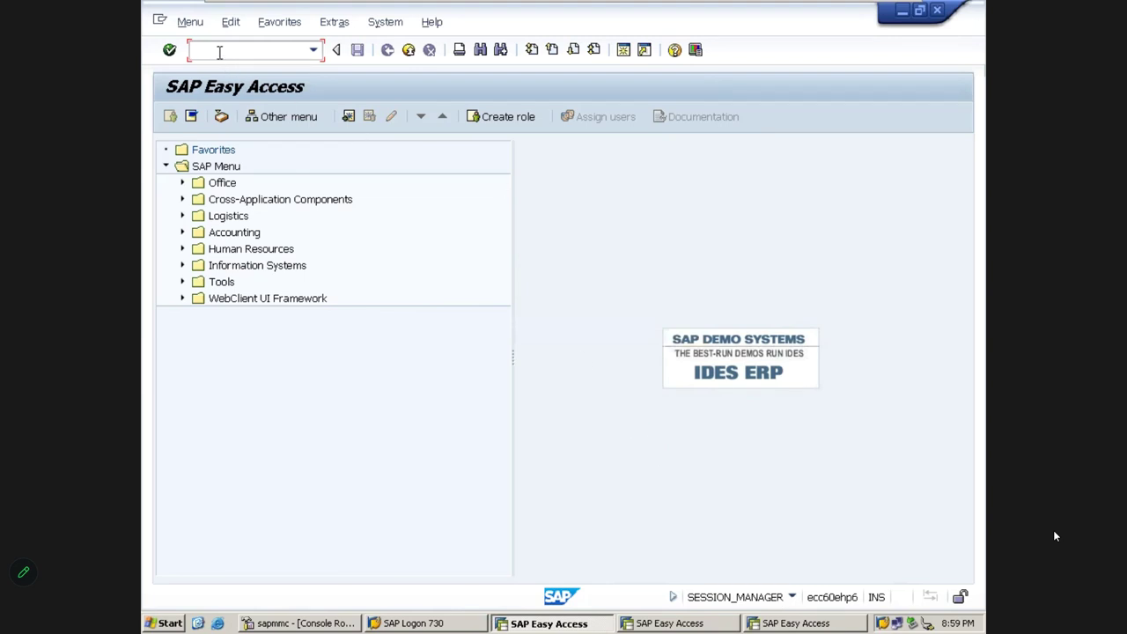
Enter /0 in the command field, clear it, then cycle through the session windows
{"action": "type", "text": "/0"}
{"action": "left_click_drag", "start_coordinate": [225, 52], "coordinate": [189, 54]}
{"action": "left_click", "coordinate": [219, 50]}
{"action": "key", "text": "BackSpace"}
{"action": "key", "text": "BackSpace"}
{"action": "left_click", "coordinate": [578, 312]}
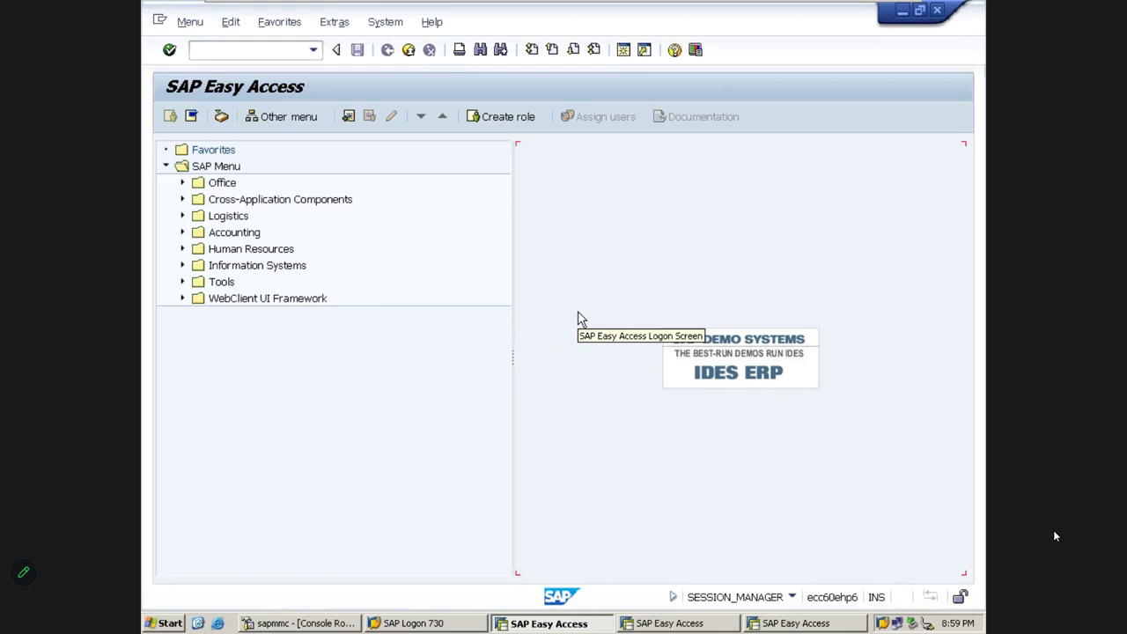
{"action": "key", "text": "alt+Tab"}
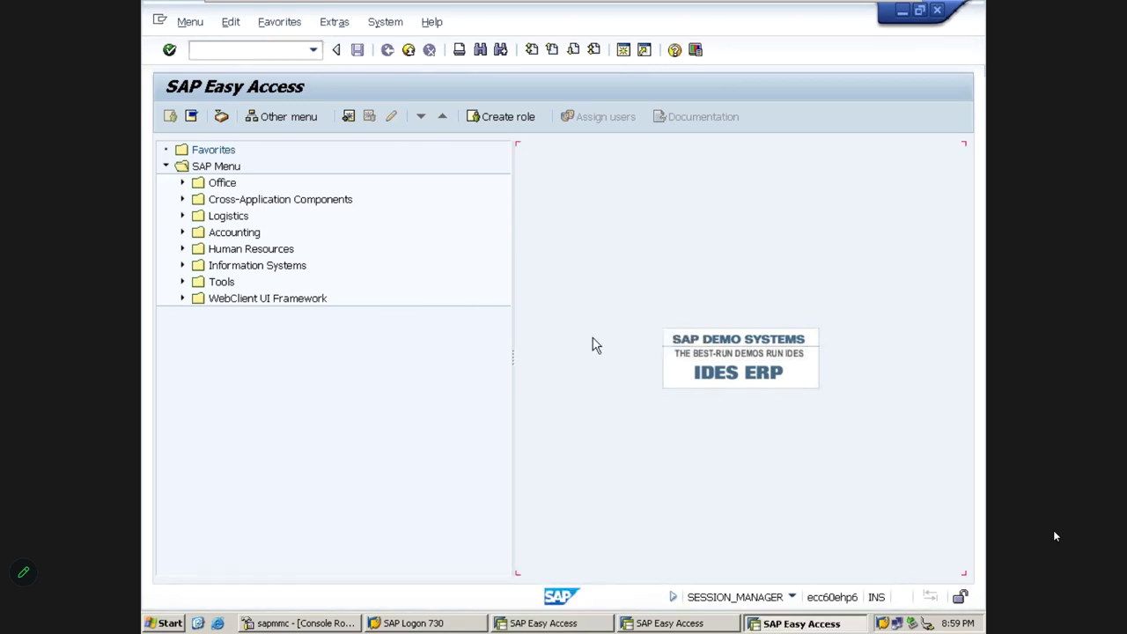
{"action": "key", "text": "alt+Tab"}
Generate a fourth session from the session overview, then check the open session windows
{"action": "left_click", "coordinate": [246, 50]}
{"action": "type", "text": "/"}
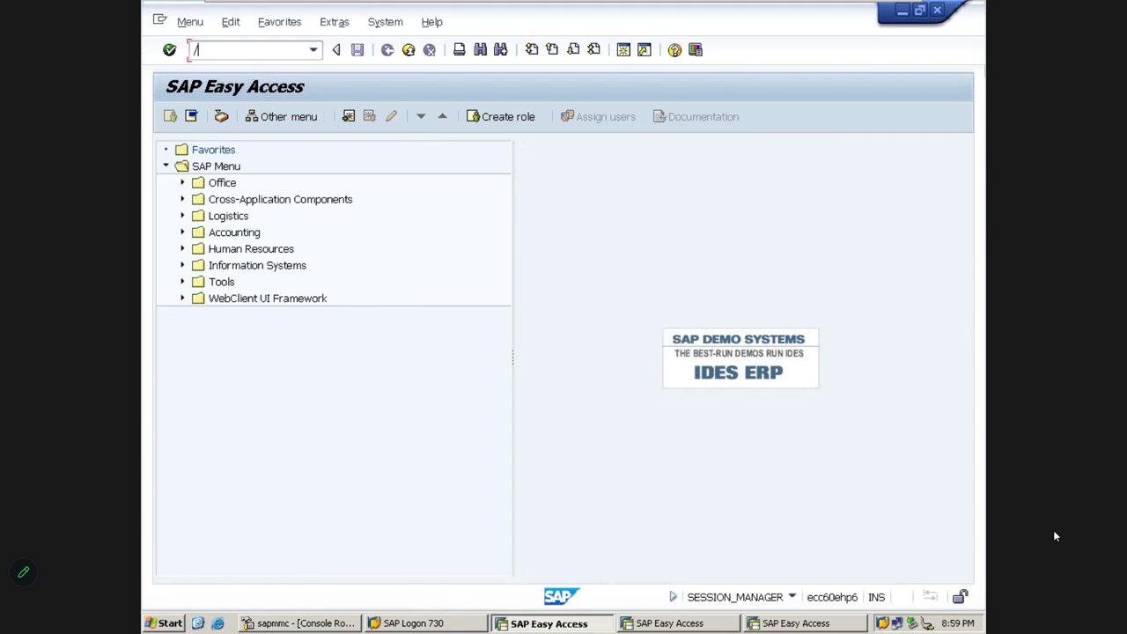
{"action": "type", "text": "n"}
{"action": "key", "text": "Return"}
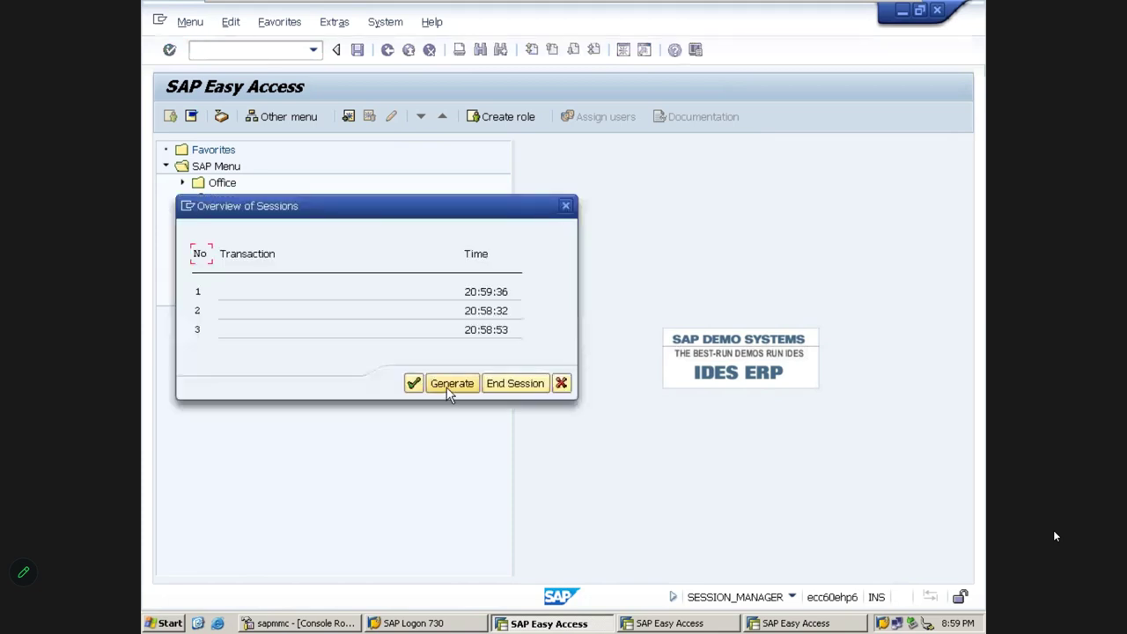
{"action": "left_click", "coordinate": [448, 384]}
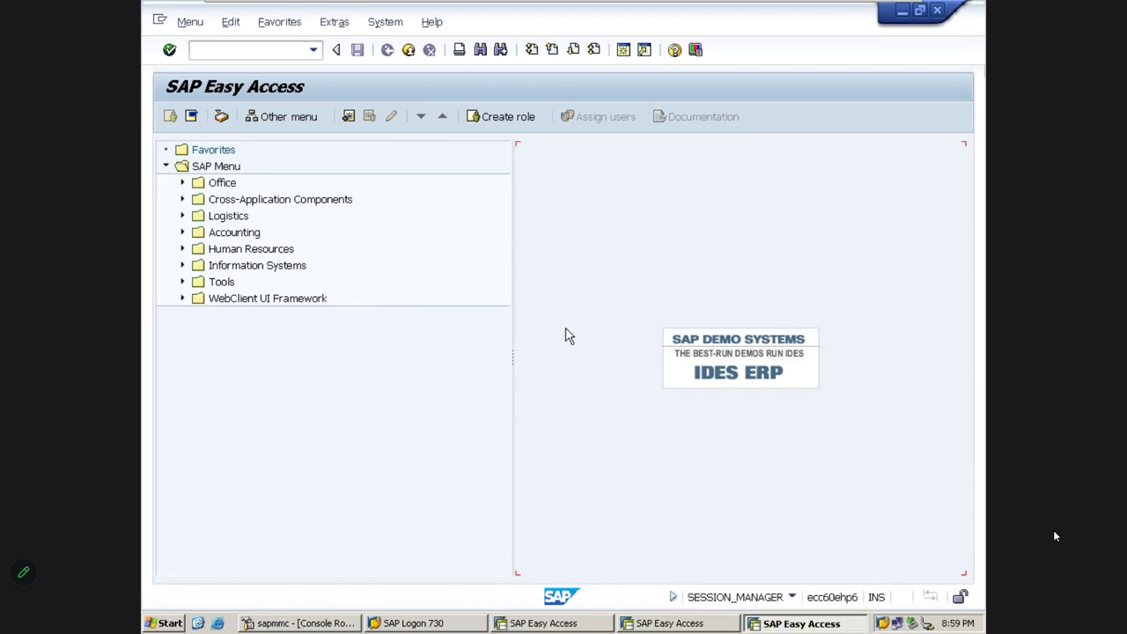
{"action": "key", "text": "alt+Tab"}
{"action": "key", "text": "alt+Tab"}
{"action": "key", "text": "alt+Tab"}
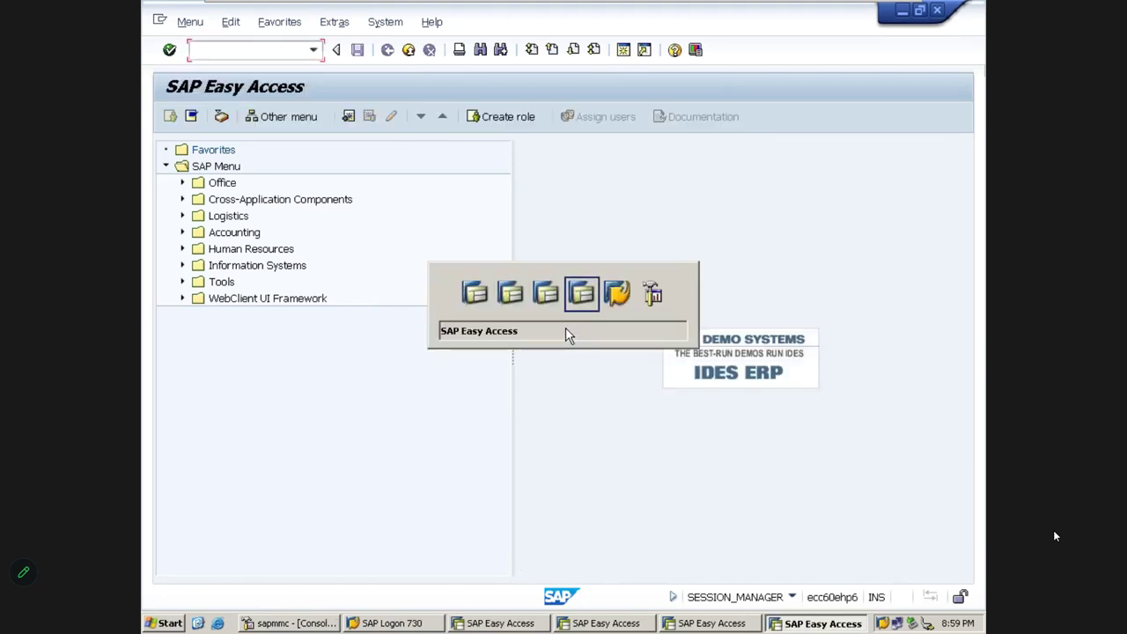
{"action": "key", "text": "alt+shift+Tab"}
{"action": "key", "text": "alt+shift+Tab"}
{"action": "key", "text": "alt+shift+Tab"}
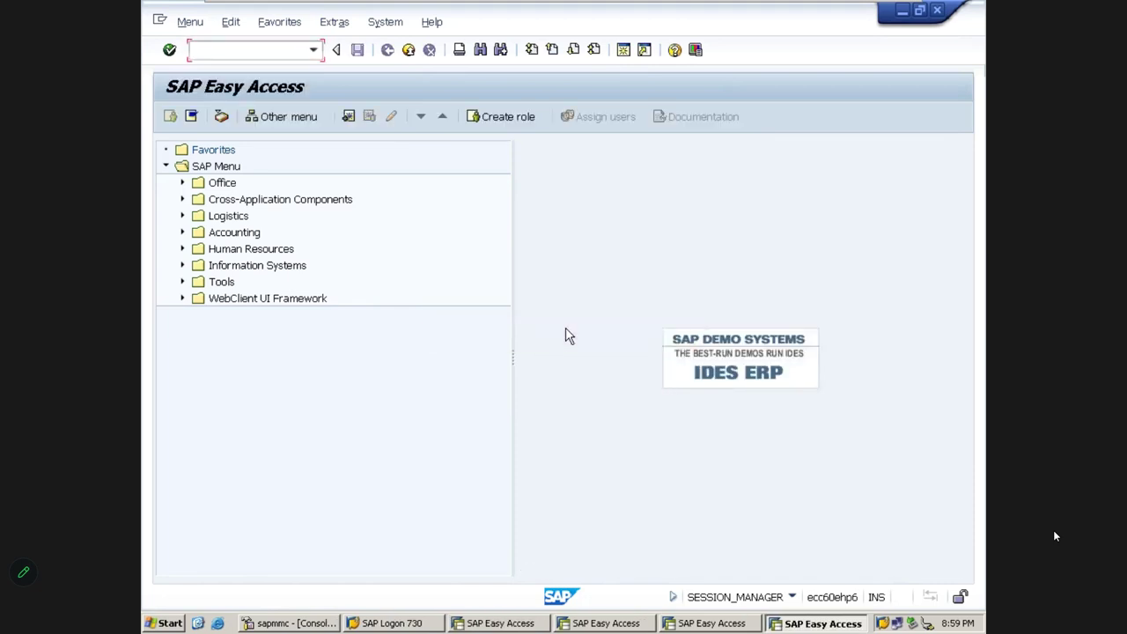
Generate a fifth session with /o and reopen the Overview of Sessions listing all five
{"action": "left_click", "coordinate": [249, 46]}
{"action": "type", "text": "/o"}
{"action": "key", "text": "Return"}
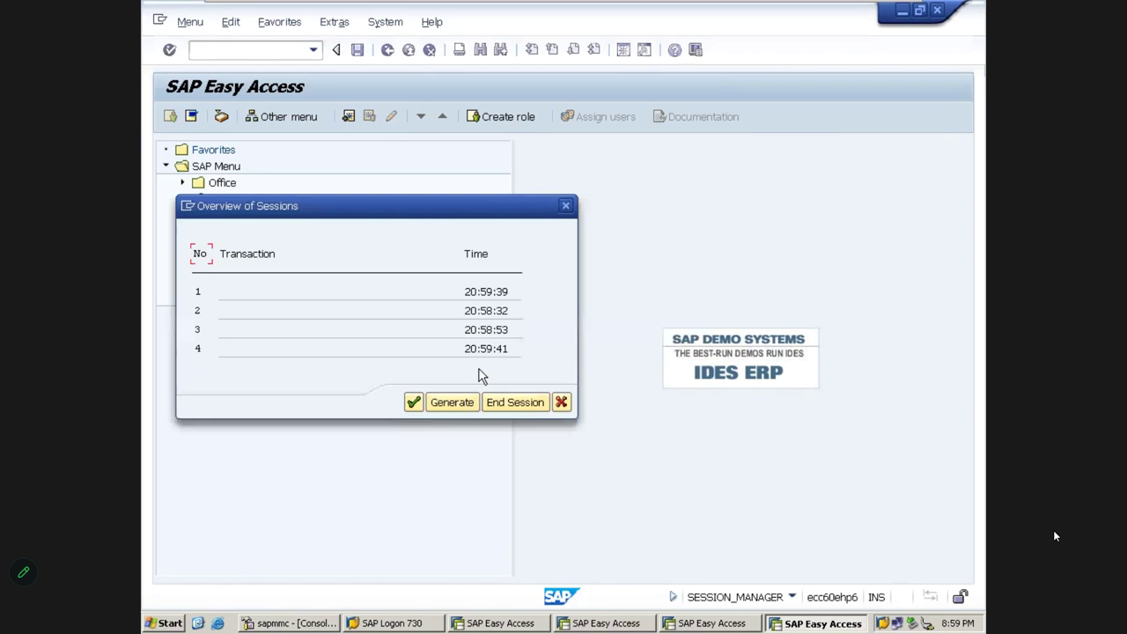
{"action": "left_click", "coordinate": [456, 406]}
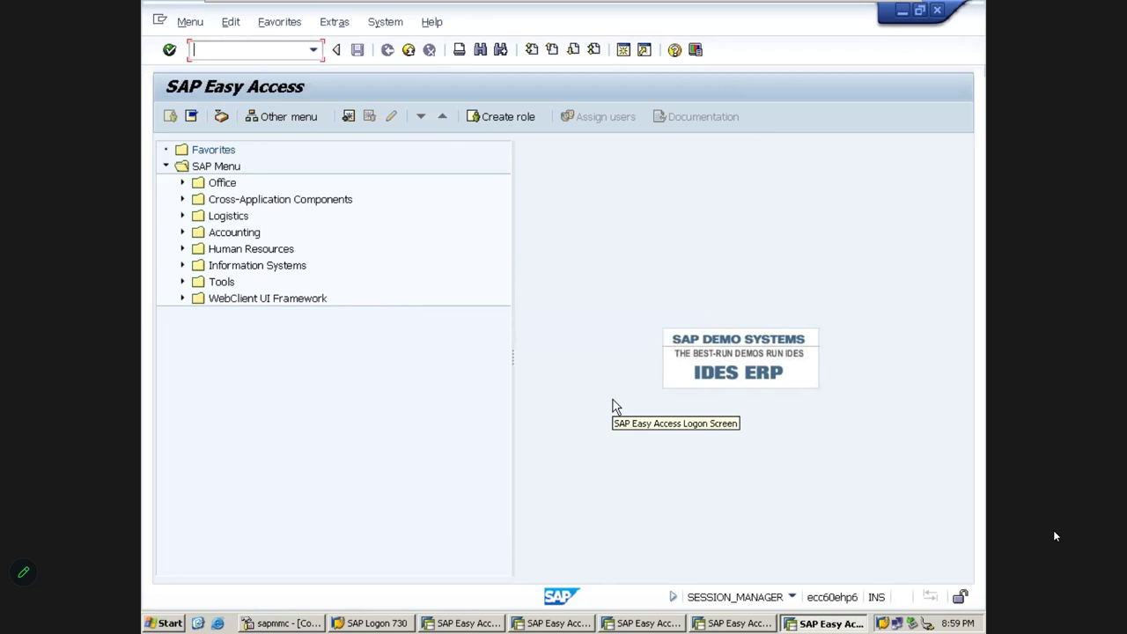
{"action": "key", "text": "alt+Tab"}
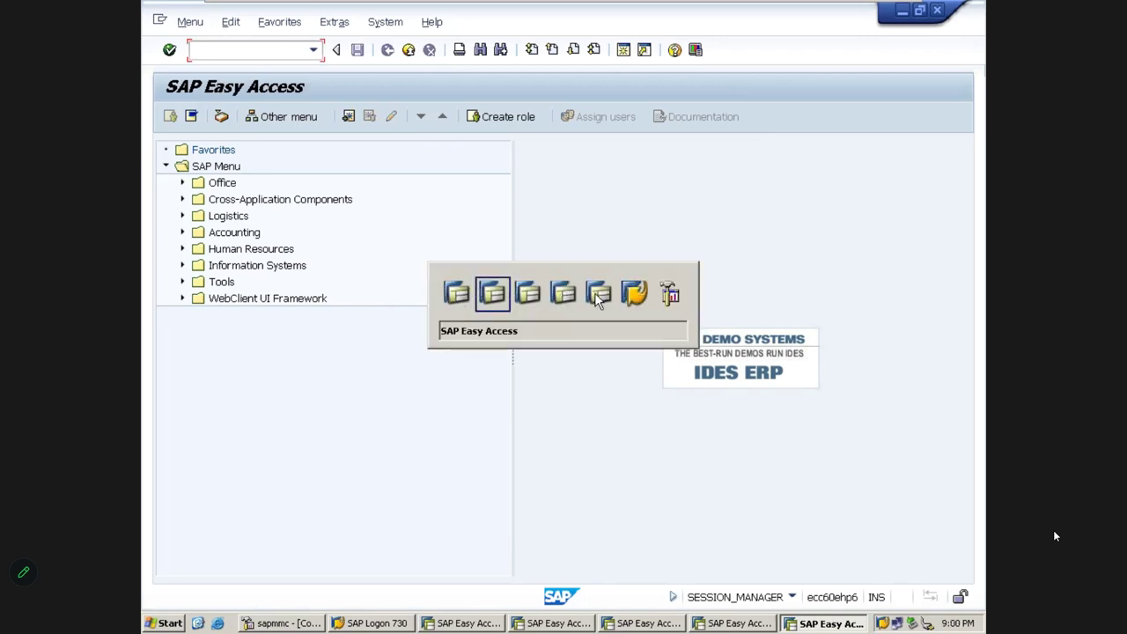
{"action": "type", "text": "/"}
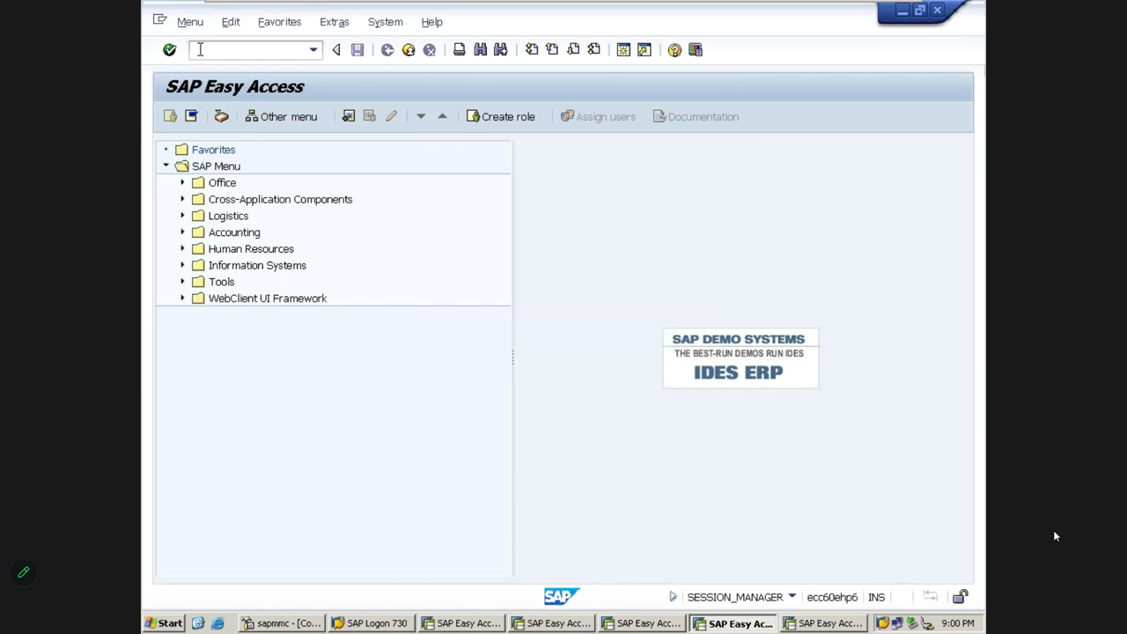
{"action": "type", "text": "o"}
{"action": "key", "text": "Return"}
Create a sixth session, then minimize the remote SAP window and close Chrome's new-tab window
{"action": "left_click", "coordinate": [441, 421]}
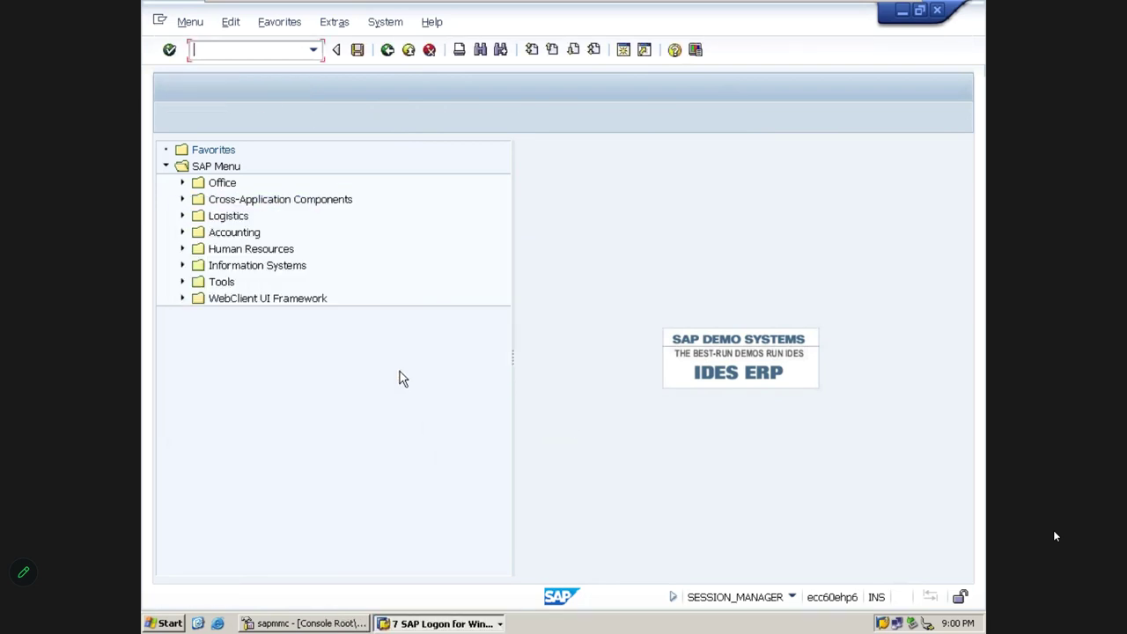
{"action": "key", "text": "alt+Tab"}
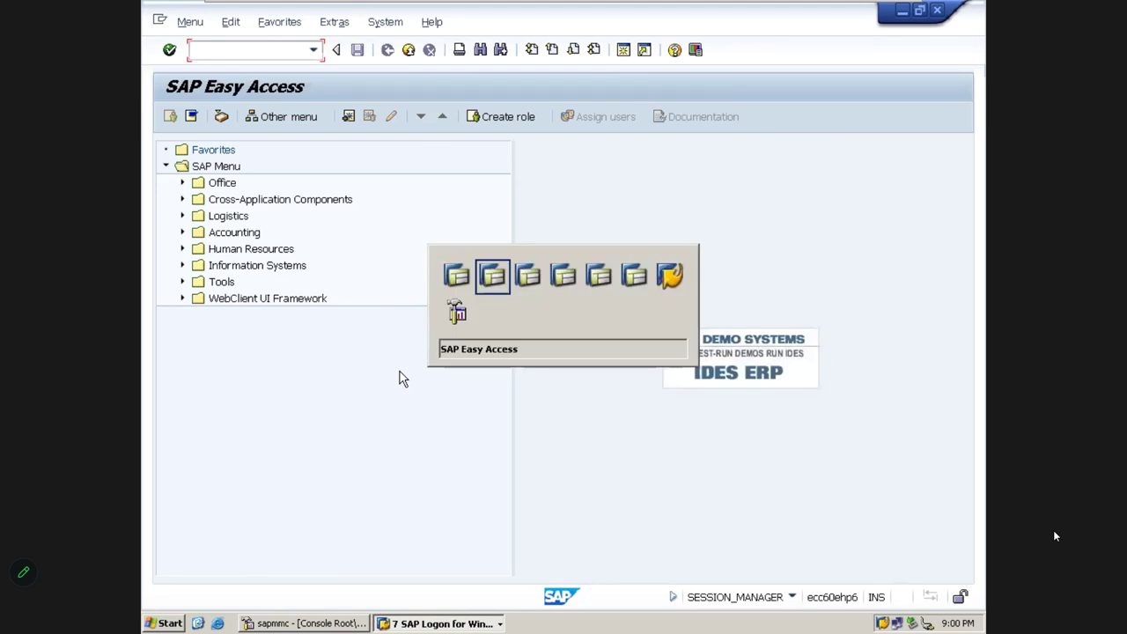
{"action": "mouse_move", "coordinate": [254, 4]}
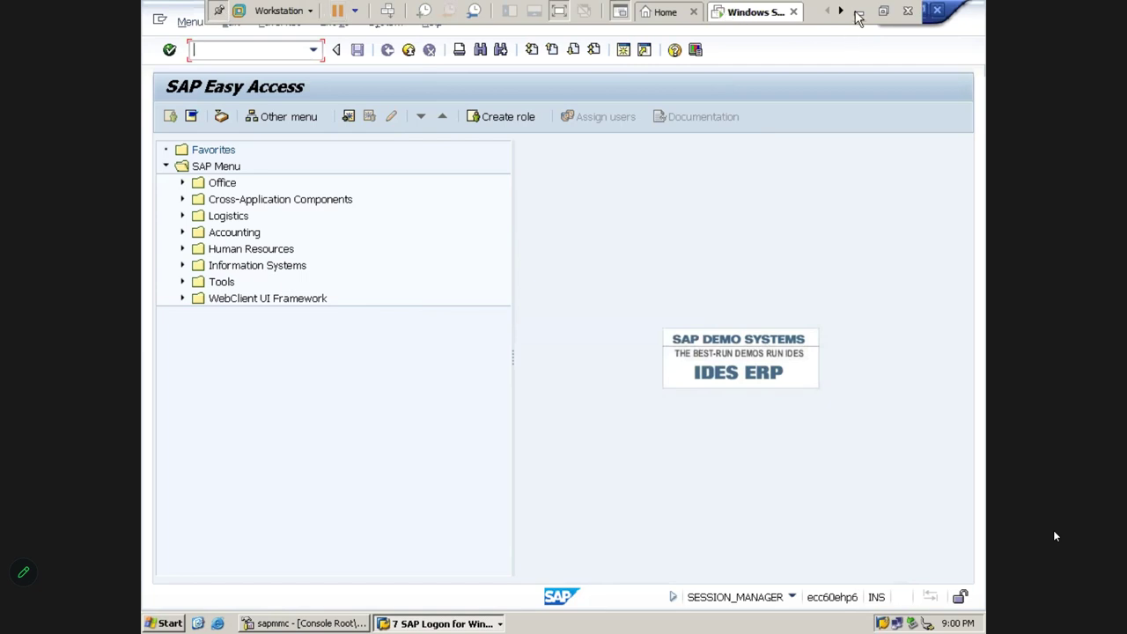
{"action": "left_click", "coordinate": [859, 13]}
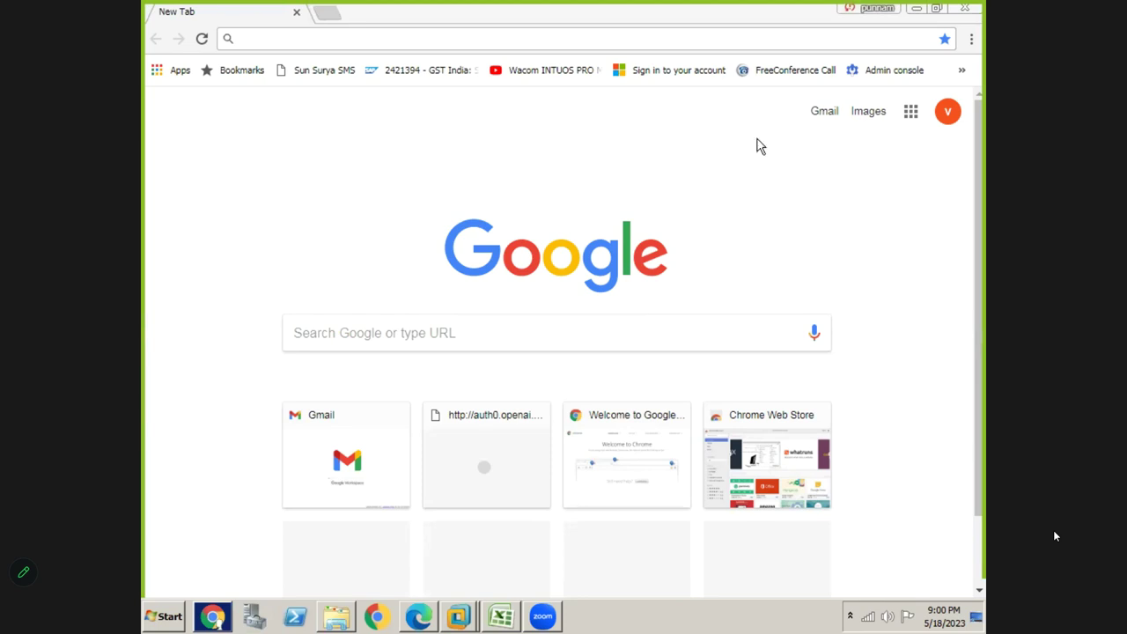
{"action": "left_click", "coordinate": [965, 12]}
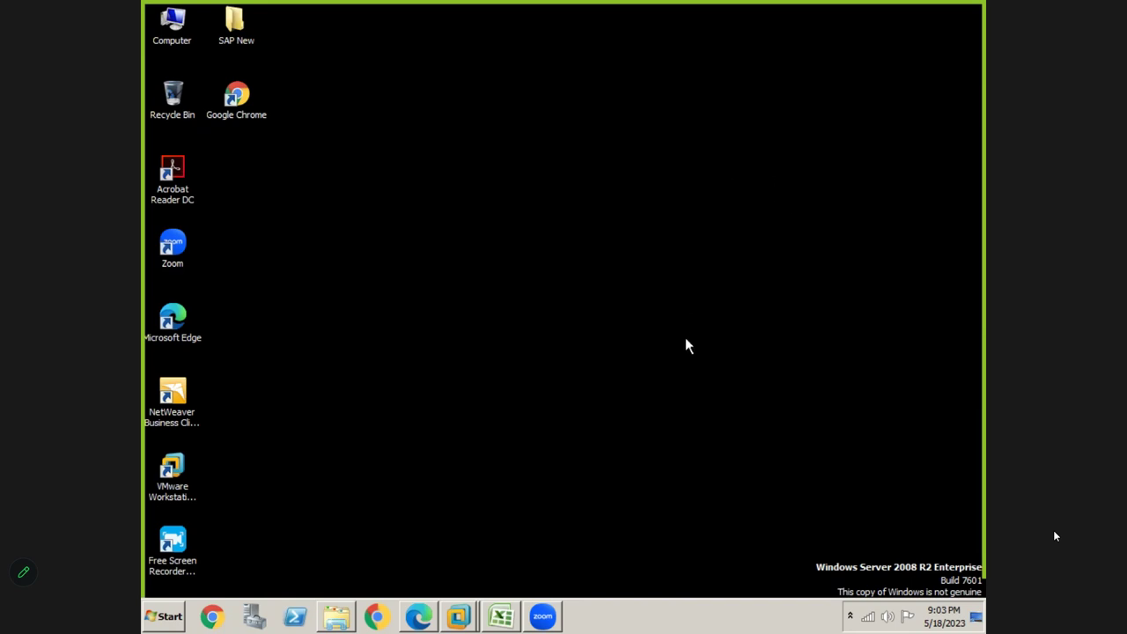
Bring up the Book1 Excel notes, then switch to the SAP Easy Access window
{"action": "left_click", "coordinate": [502, 619]}
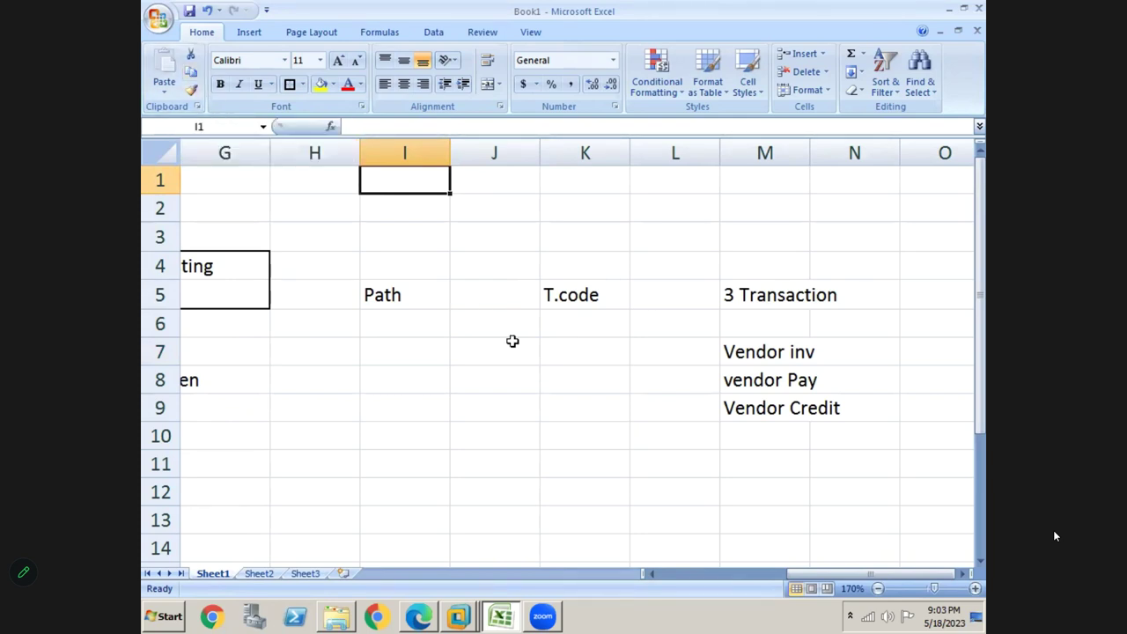
{"action": "key", "text": "alt+Tab"}
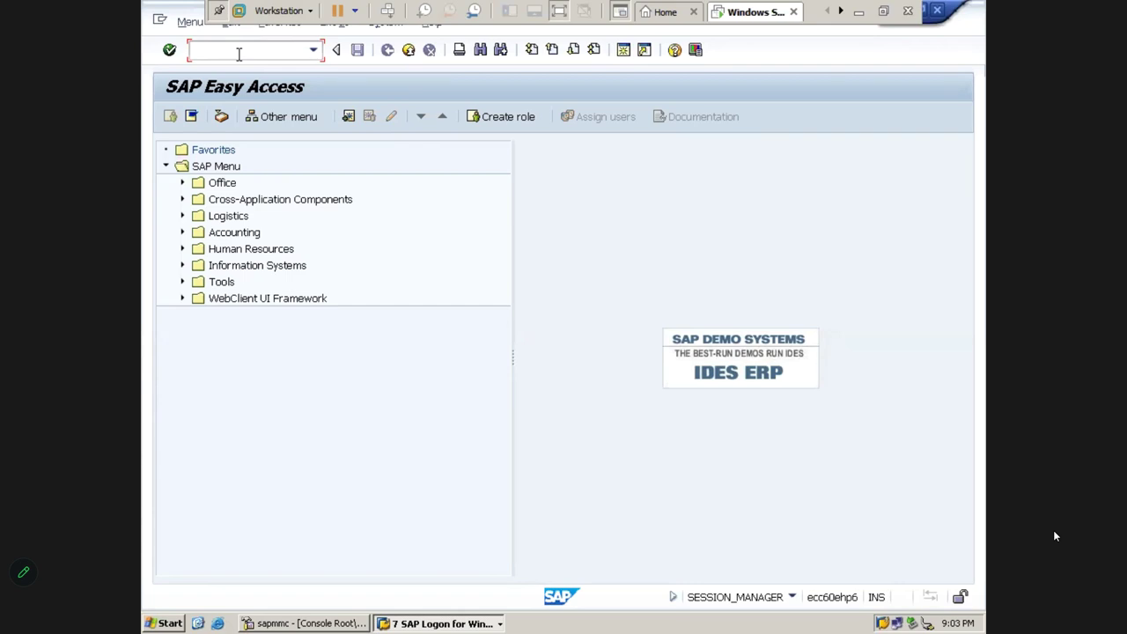
{"action": "key", "text": "alt+Tab"}
{"action": "key", "text": "alt+Tab"}
{"action": "key", "text": "alt+Tab"}
{"action": "key", "text": "alt+Tab"}
{"action": "key", "text": "alt+Tab"}
{"action": "key", "text": "alt+Tab"}
{"action": "left_click", "coordinate": [622, 58]}
{"action": "left_click_drag", "start_coordinate": [448, 392], "coordinate": [519, 231]}
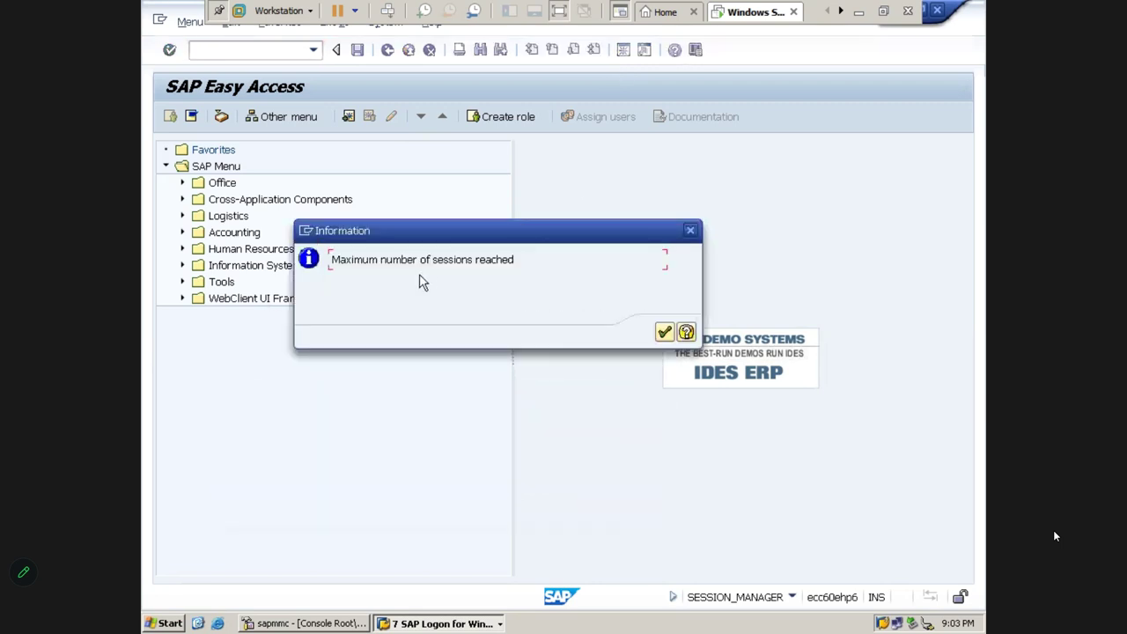
{"action": "left_click_drag", "start_coordinate": [332, 261], "coordinate": [515, 264]}
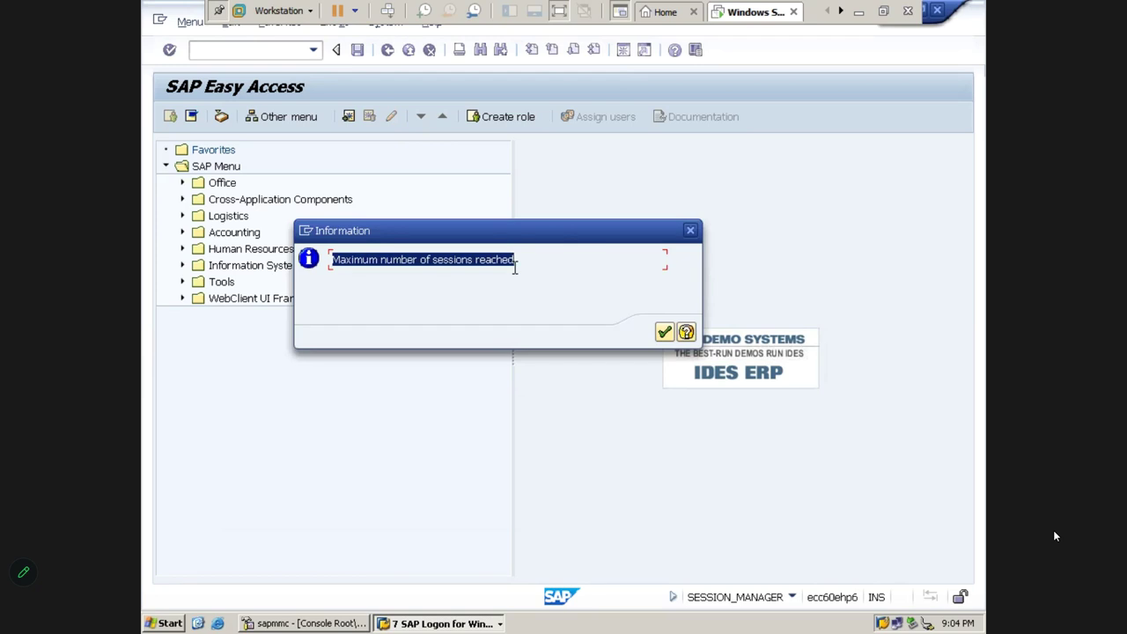
{"action": "left_click", "coordinate": [664, 332]}
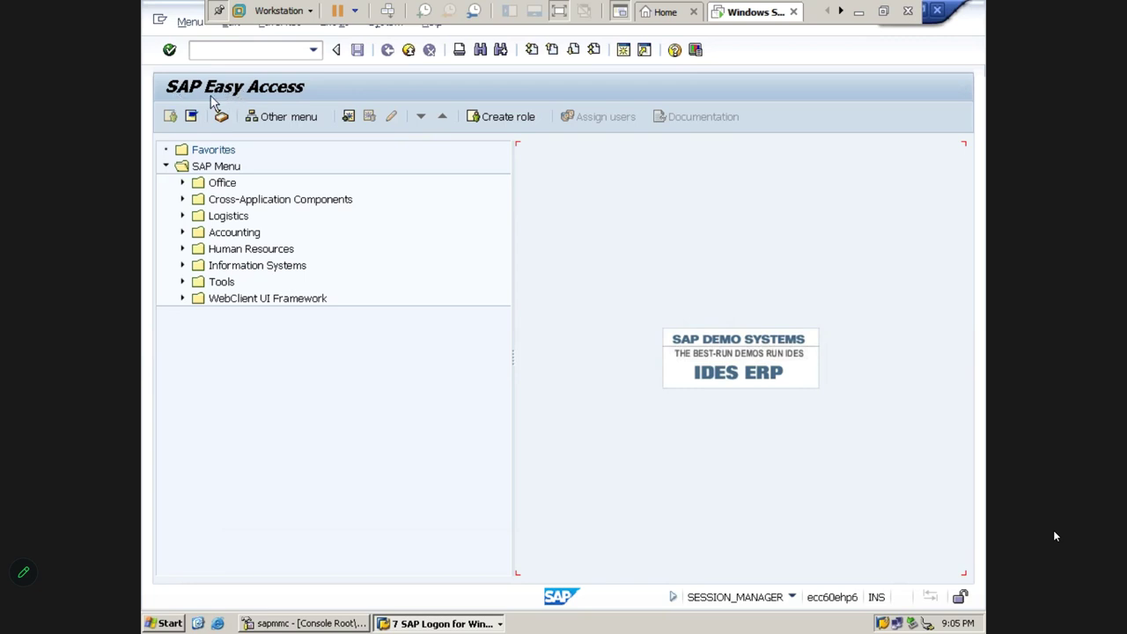
In the Excel notes, enter Consultant in cell B16
{"action": "left_click", "coordinate": [858, 12]}
{"action": "left_click", "coordinate": [580, 376]}
{"action": "key", "text": "Left"}
{"action": "key", "text": "Left"}
{"action": "key", "text": "Left"}
{"action": "key", "text": "Left"}
{"action": "key", "text": "Left"}
{"action": "key", "text": "Left"}
{"action": "key", "text": "Left"}
{"action": "key", "text": "Left"}
{"action": "key", "text": "Left"}
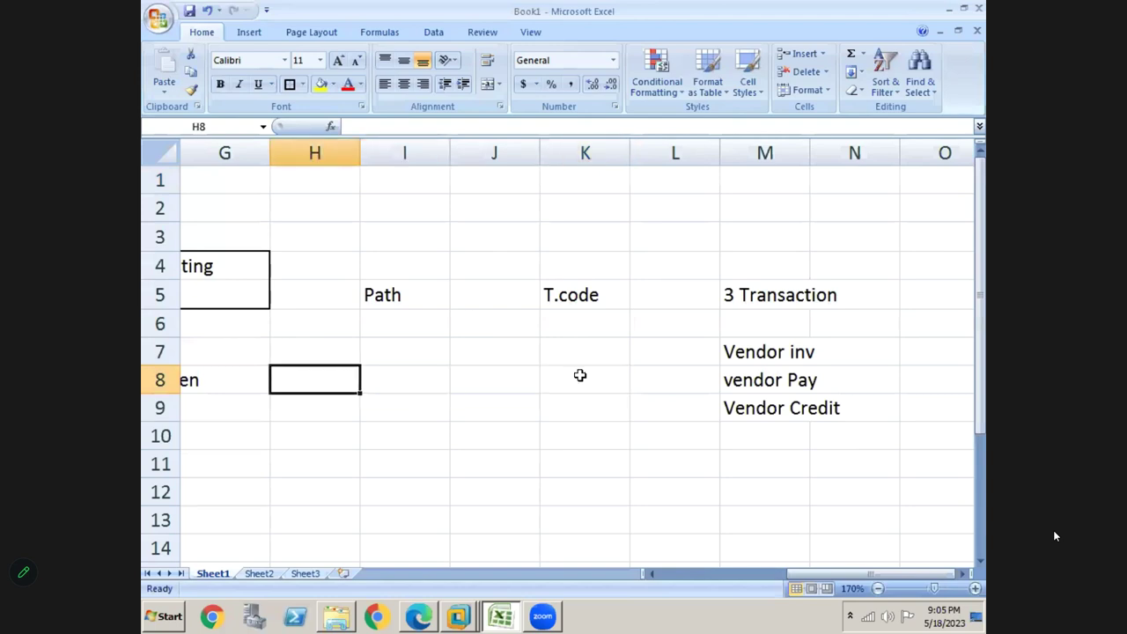
{"action": "key", "text": "Down"}
{"action": "key", "text": "Left"}
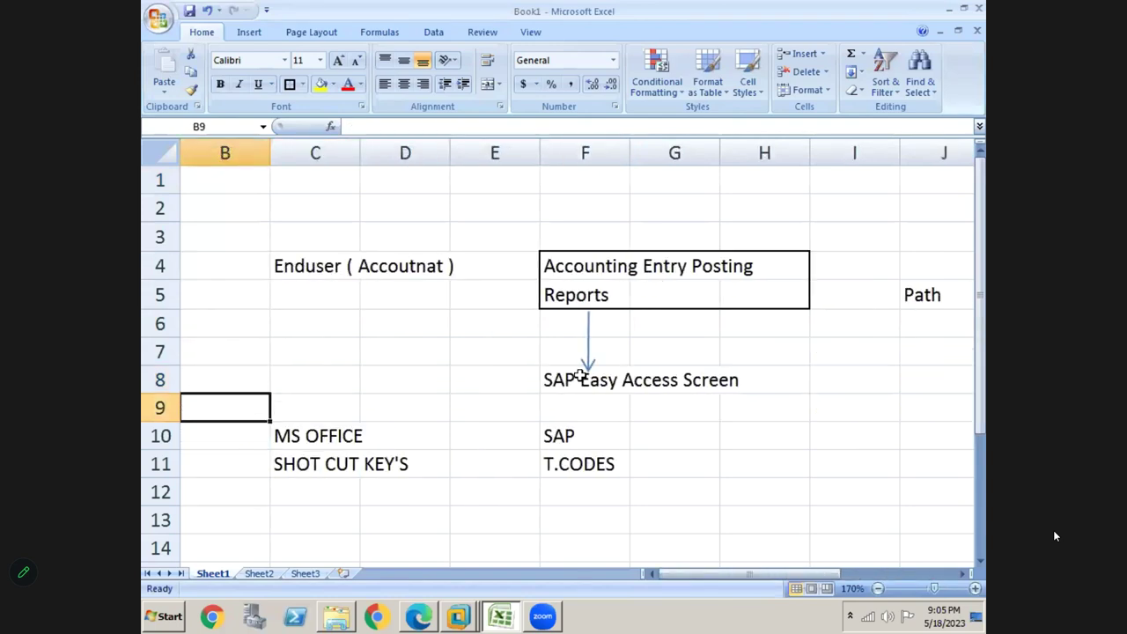
{"action": "key", "text": "Down"}
{"action": "key", "text": "Down"}
{"action": "key", "text": "Down"}
{"action": "key", "text": "Down"}
{"action": "key", "text": "Down"}
{"action": "key", "text": "Down"}
{"action": "key", "text": "Down"}
{"action": "key", "text": "Down"}
{"action": "key", "text": "Down"}
{"action": "key", "text": "Down"}
{"action": "key", "text": "Up"}
{"action": "key", "text": "Up"}
{"action": "key", "text": "Up"}
{"action": "key", "text": "Right"}
{"action": "type", "text": "jCo"}
{"action": "key", "text": "BackSpace"}
{"action": "key", "text": "BackSpace"}
{"action": "key", "text": "BackSpace"}
{"action": "type", "text": "Consu"}
{"action": "key", "text": "BackSpace"}
{"action": "type", "text": "sultant"}
{"action": "key", "text": "Return"}
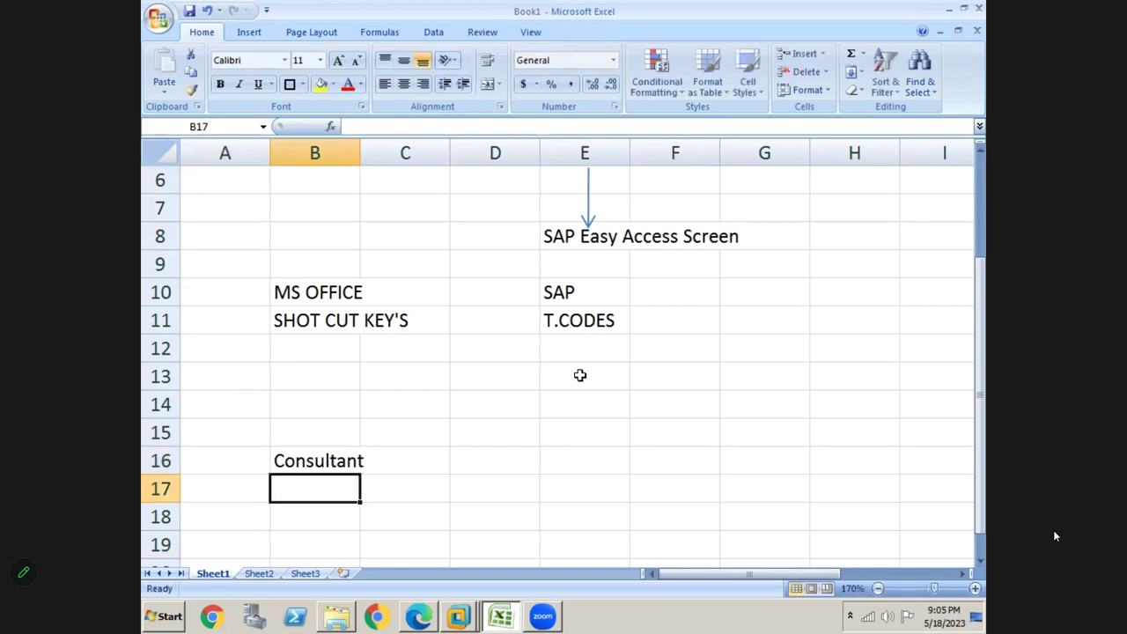
Enter SPRO in D16 and T.CODE in E16, then switch back to SAP
{"action": "key", "text": "Up"}
{"action": "key", "text": "Right"}
{"action": "key", "text": "Right"}
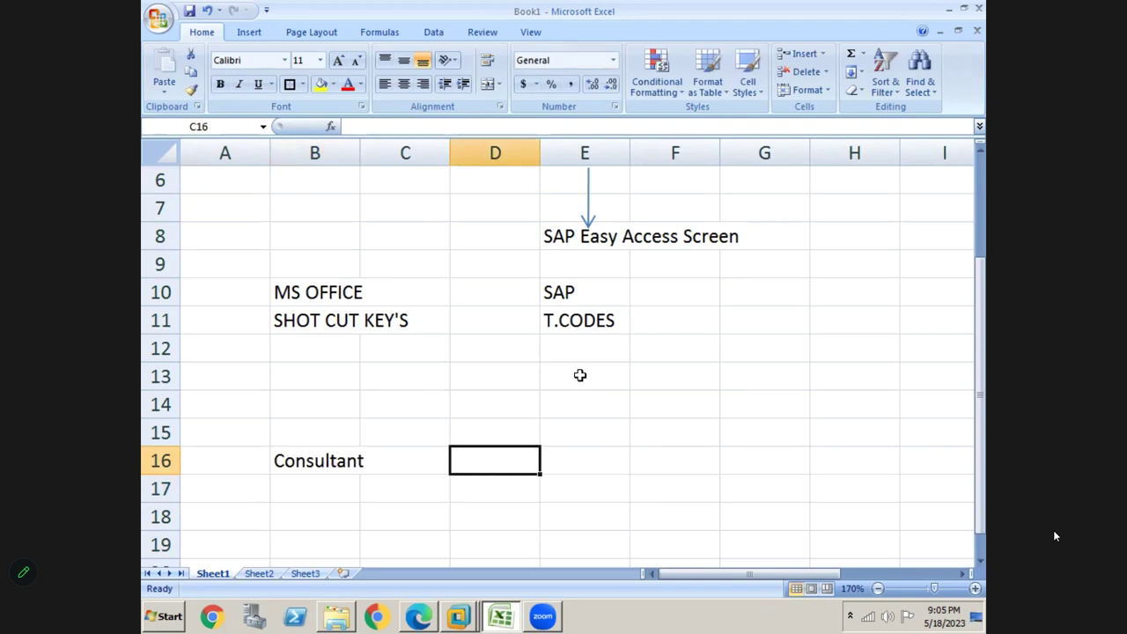
{"action": "type", "text": "SPRO"}
{"action": "key", "text": "Return"}
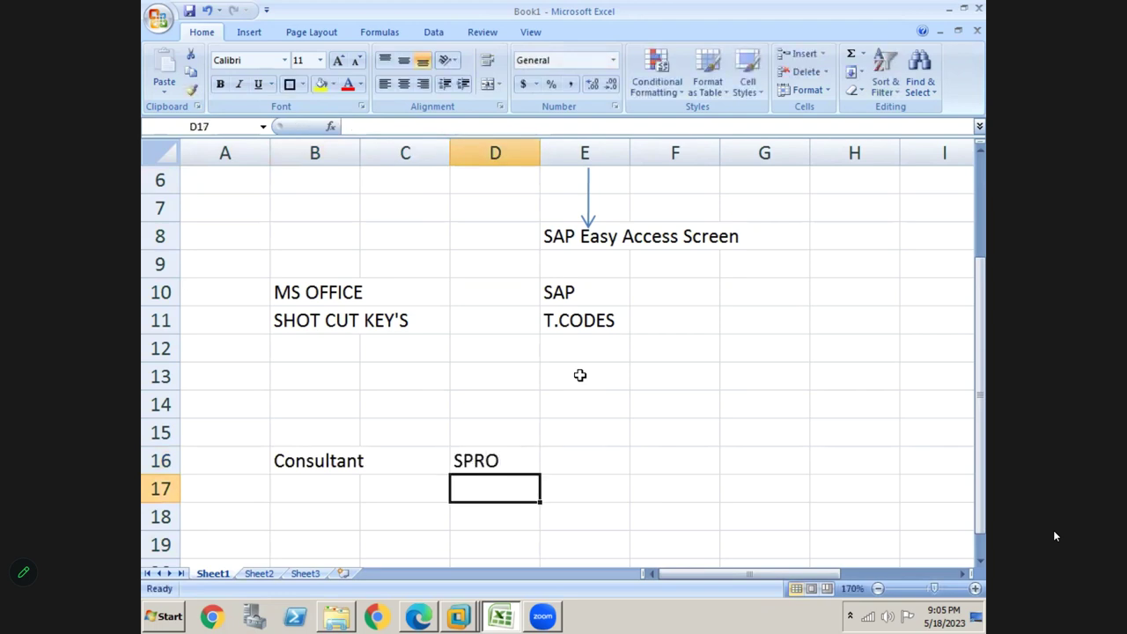
{"action": "key", "text": "Up"}
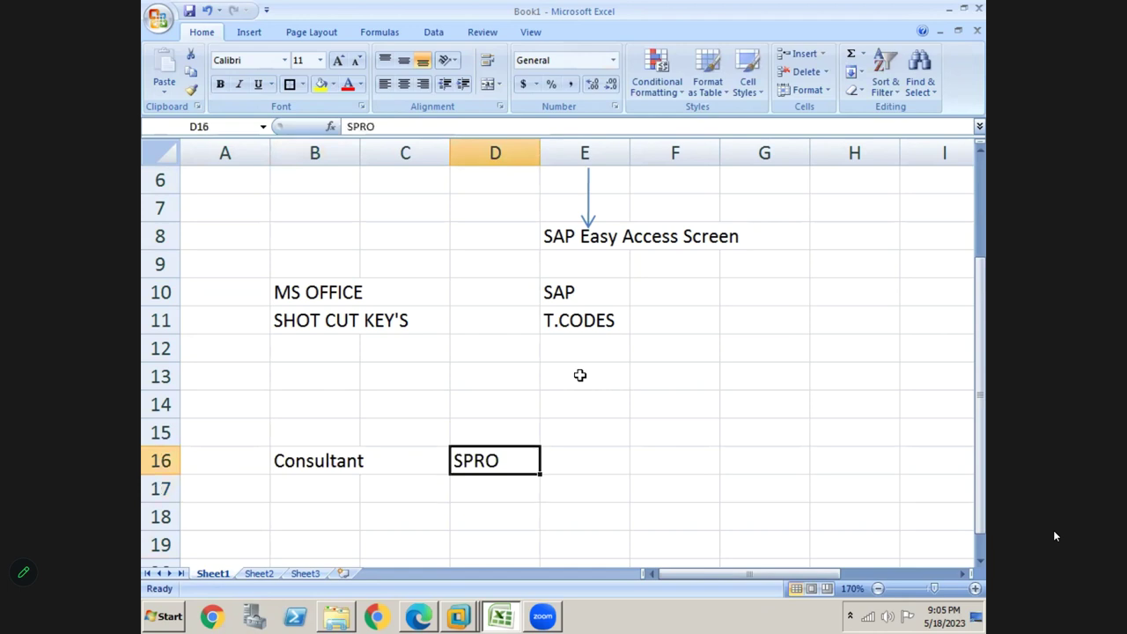
{"action": "key", "text": "Right"}
{"action": "type", "text": "T.CODE"}
{"action": "key", "text": "Return"}
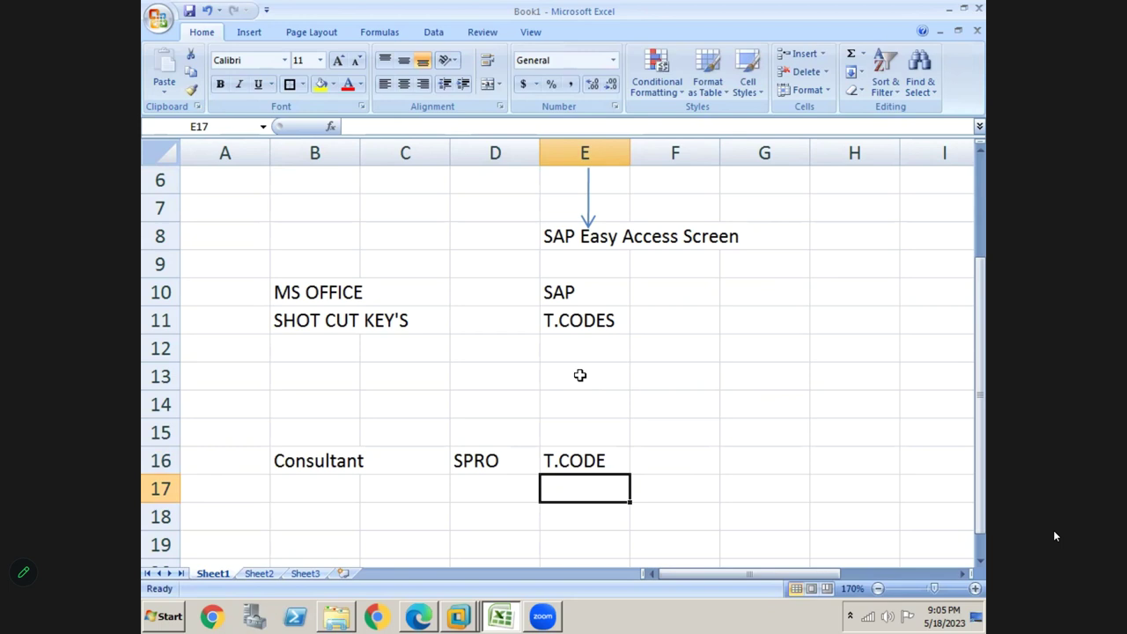
{"action": "left_click", "coordinate": [491, 462]}
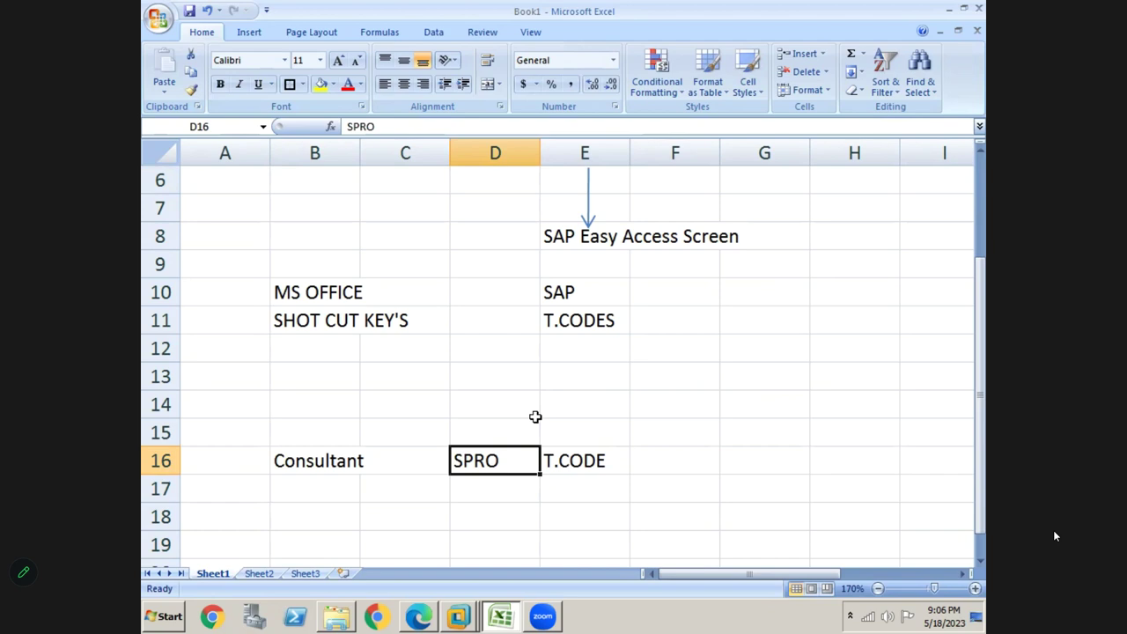
{"action": "key", "text": "alt+Tab"}
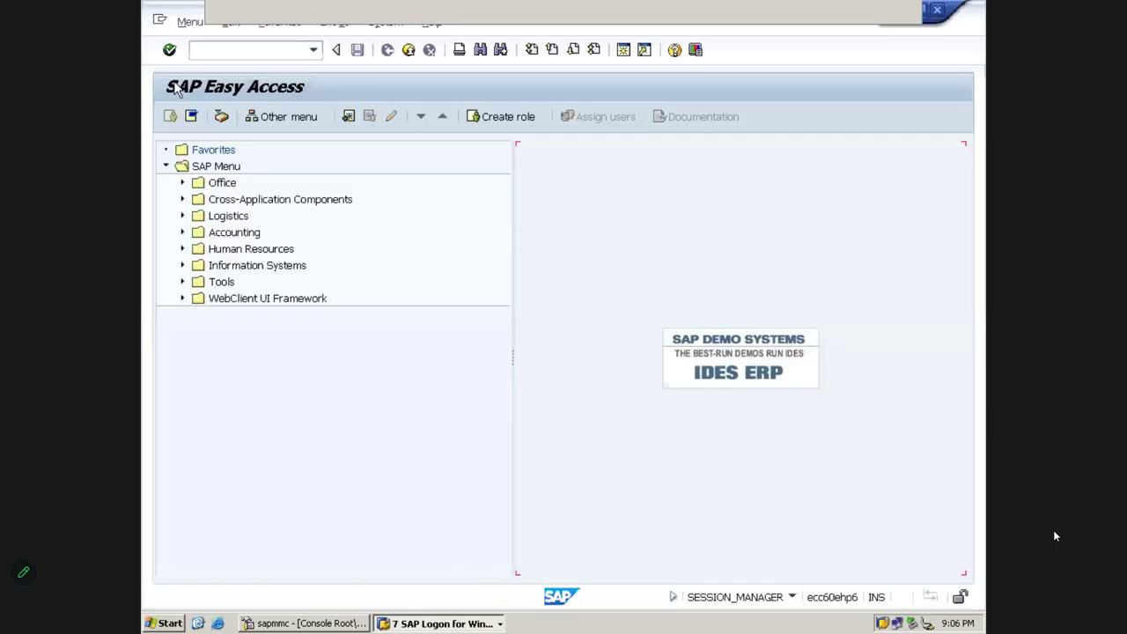
Run transaction SPRO from the command field to open Customizing: Execute Project
{"action": "left_click", "coordinate": [220, 53]}
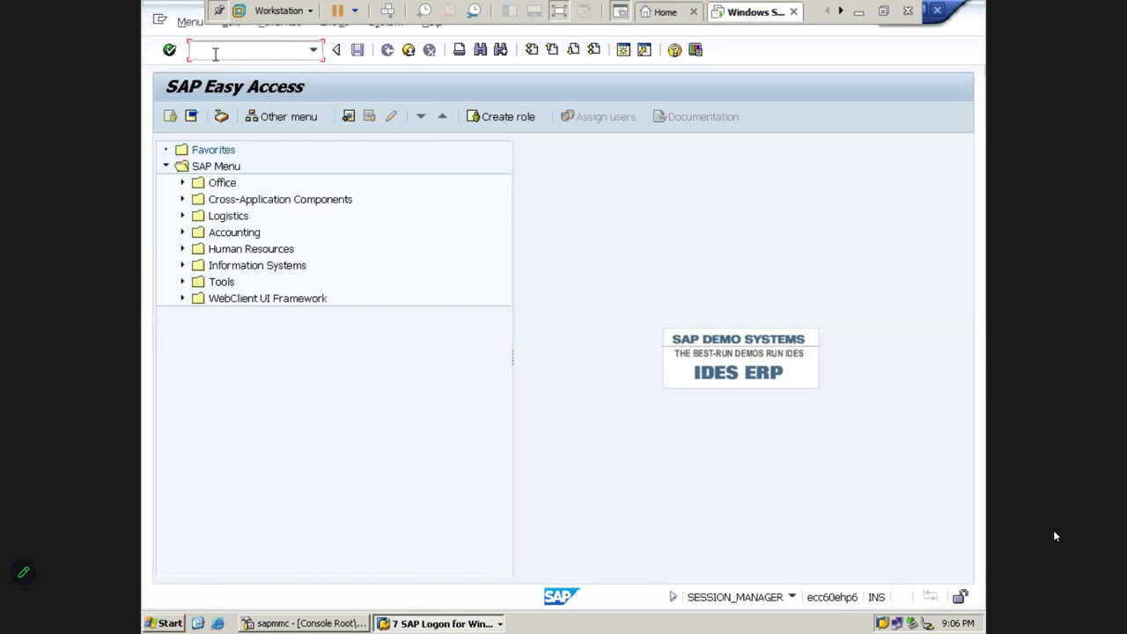
{"action": "type", "text": "SPRO"}
{"action": "key", "text": "Return"}
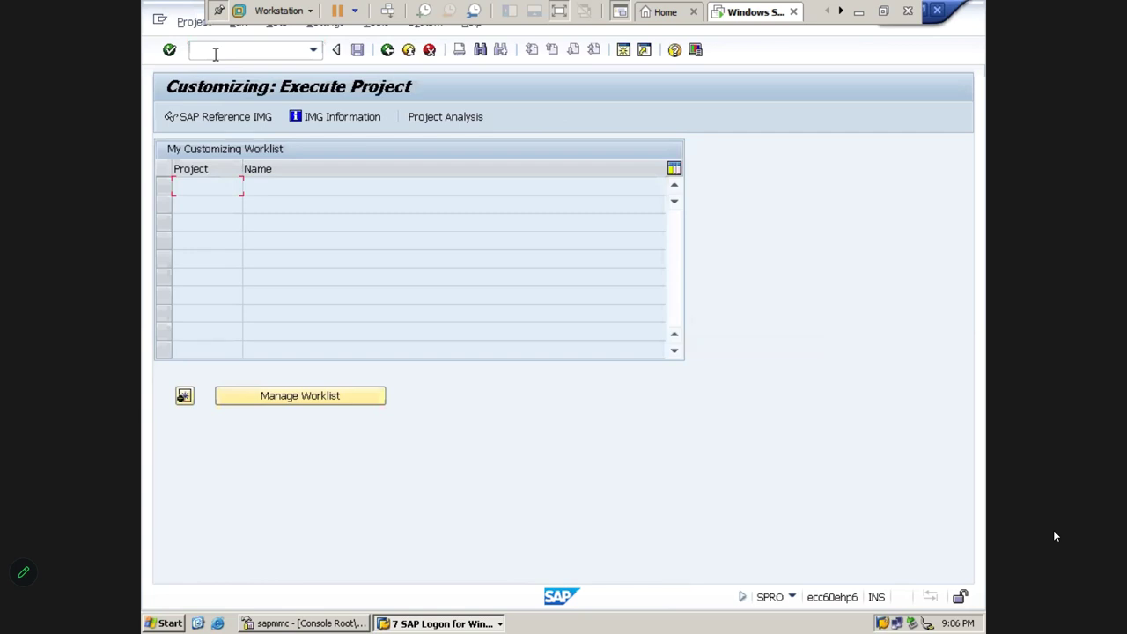
Open the SAP Reference IMG and expand Enterprise Structure > Definition > Financial Accounting to Define company
{"action": "left_click", "coordinate": [209, 123]}
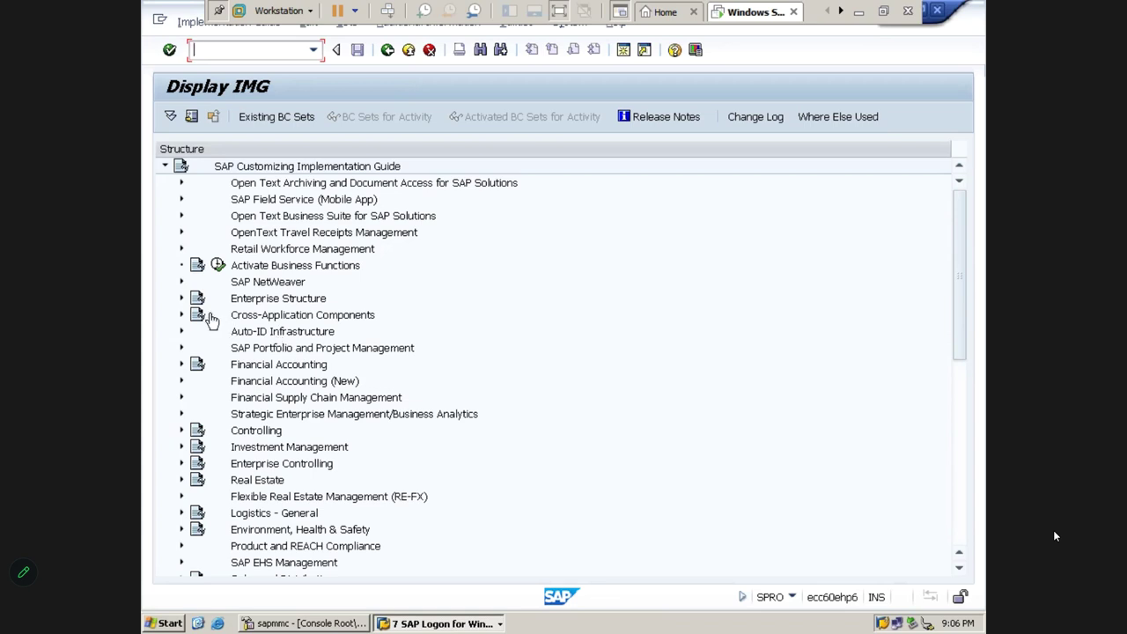
{"action": "left_click", "coordinate": [181, 297]}
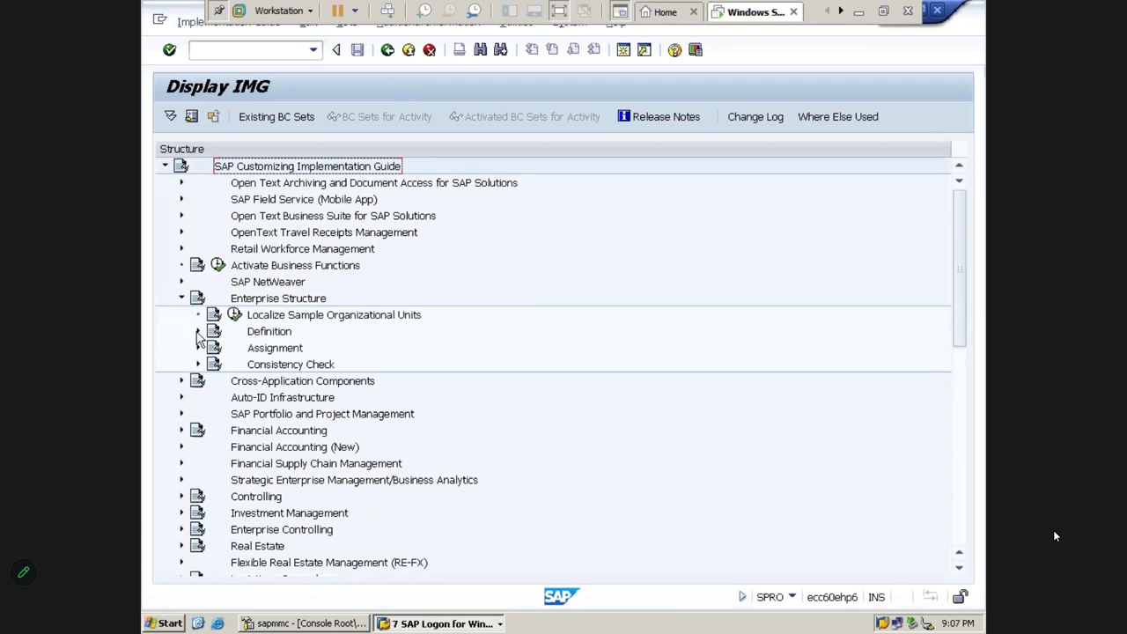
{"action": "left_click", "coordinate": [197, 332]}
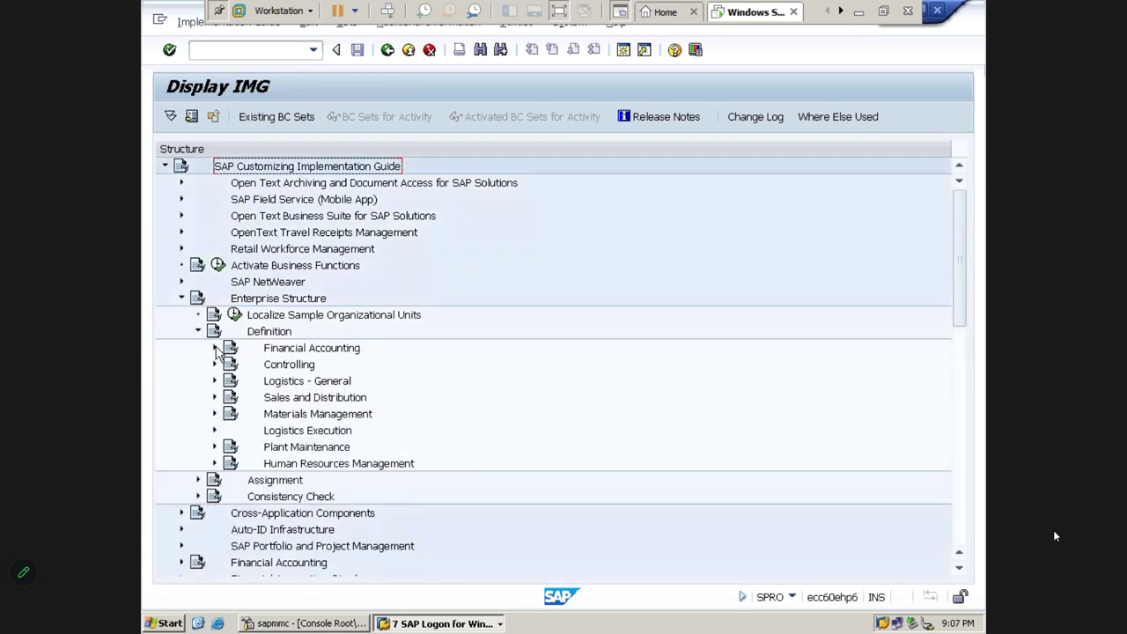
{"action": "left_click", "coordinate": [216, 350]}
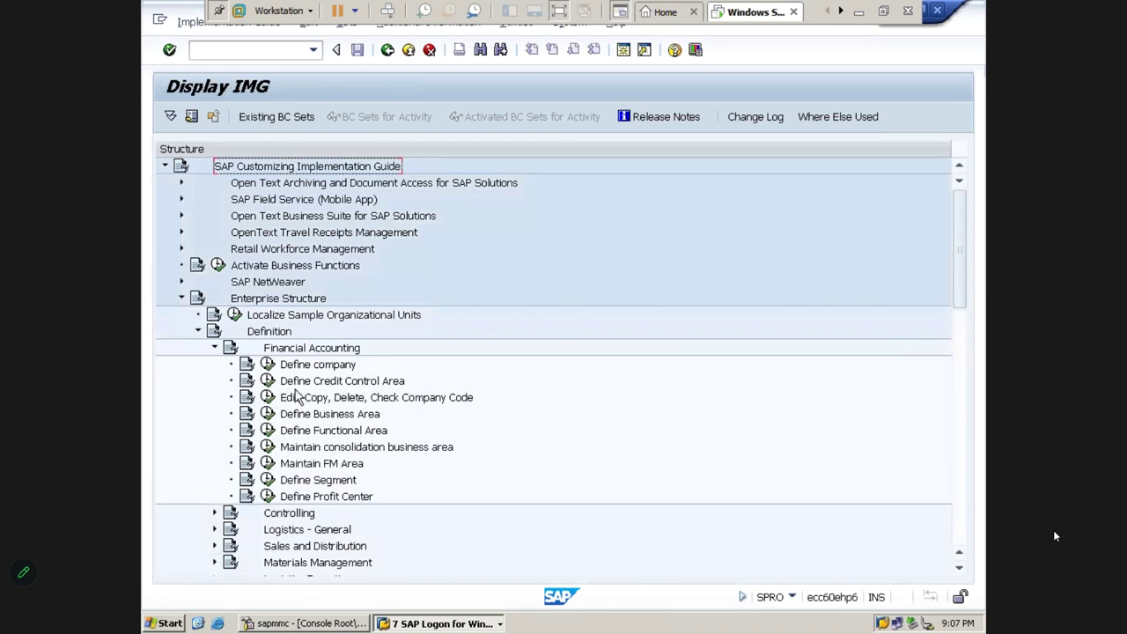
{"action": "left_click", "coordinate": [300, 368]}
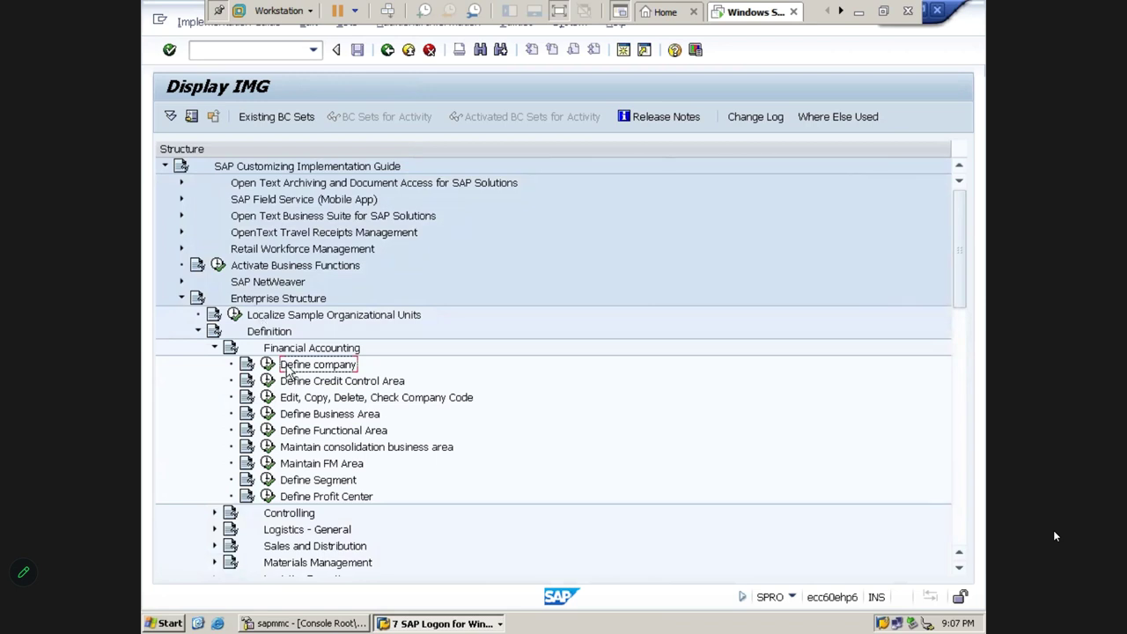
Trace the path Enterprise Structure > Definition > Financial Accounting > Define company again
{"action": "left_click", "coordinate": [254, 304]}
{"action": "left_click", "coordinate": [262, 335]}
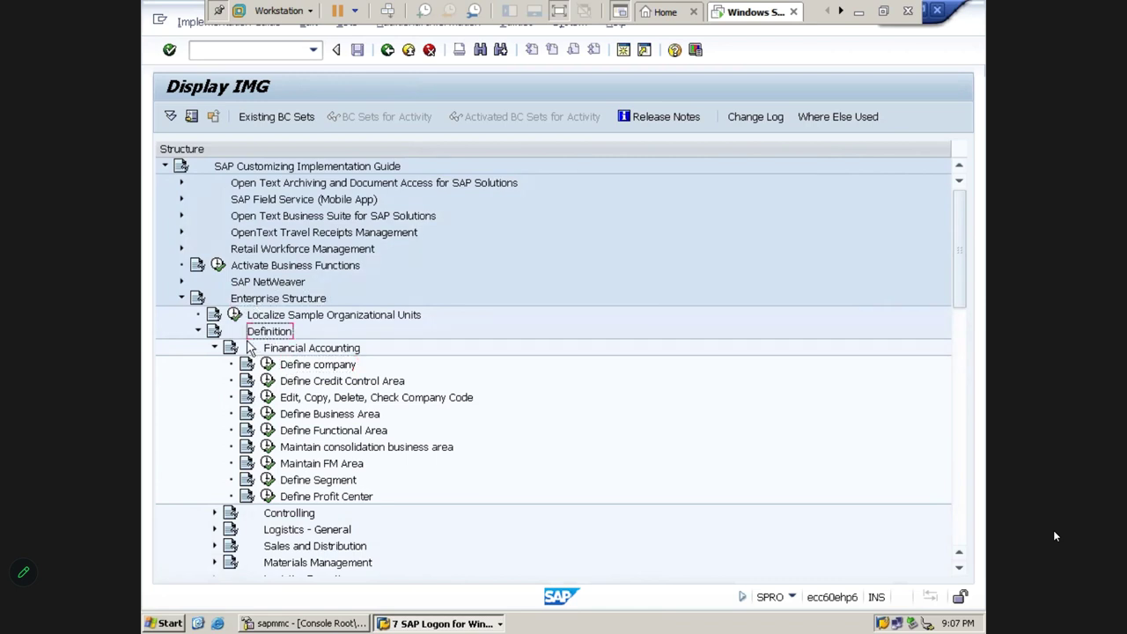
{"action": "left_click", "coordinate": [269, 351]}
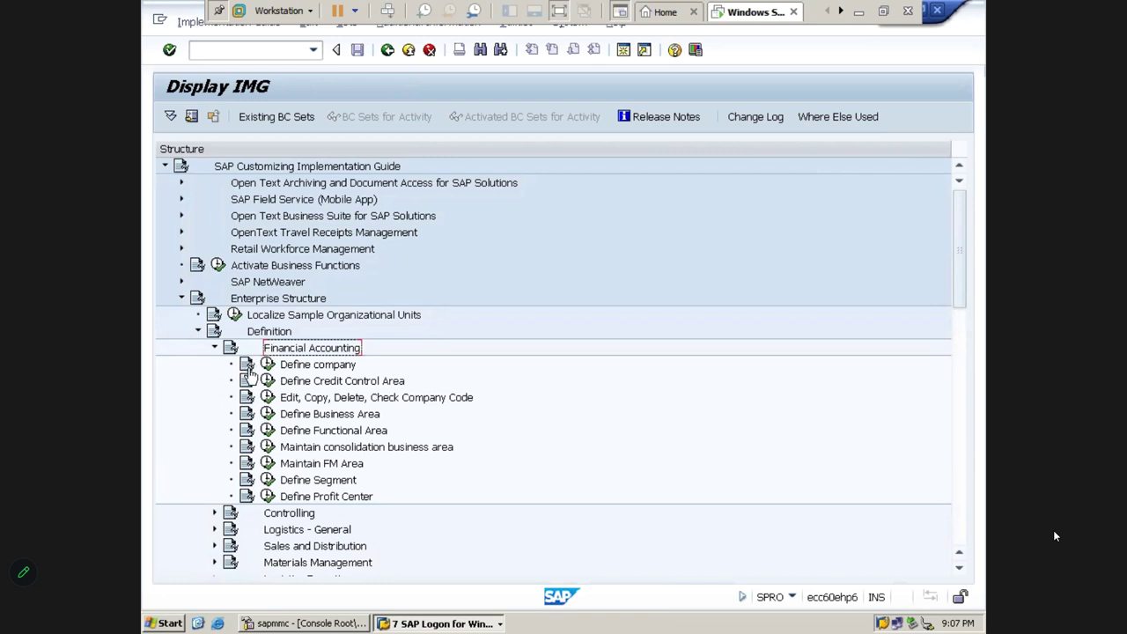
{"action": "left_click", "coordinate": [289, 368]}
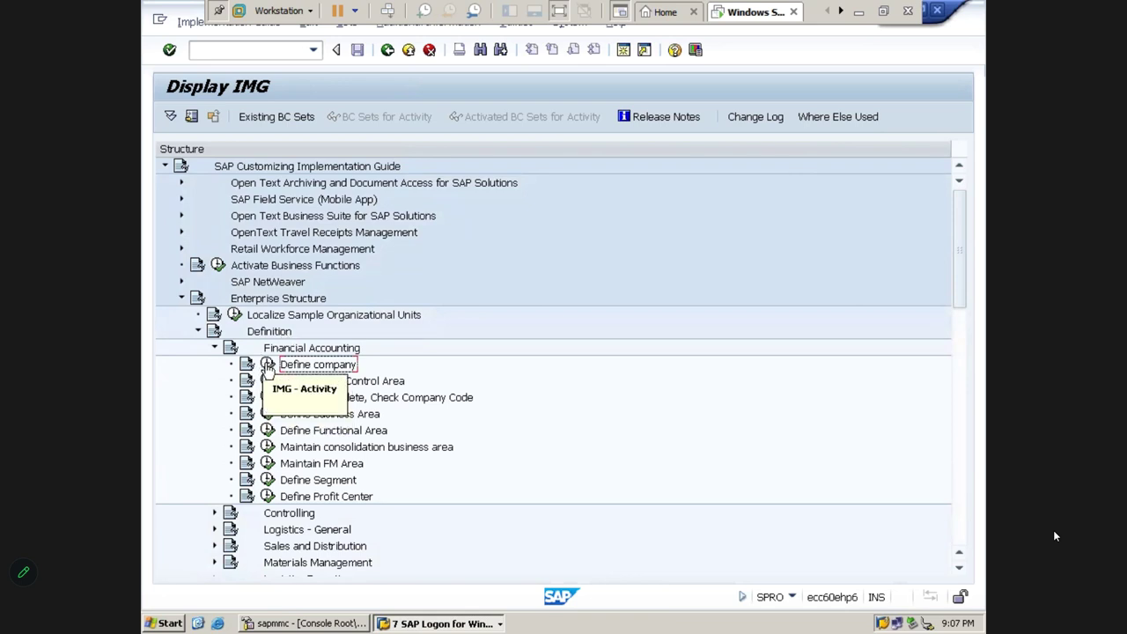
{"action": "left_click", "coordinate": [267, 364]}
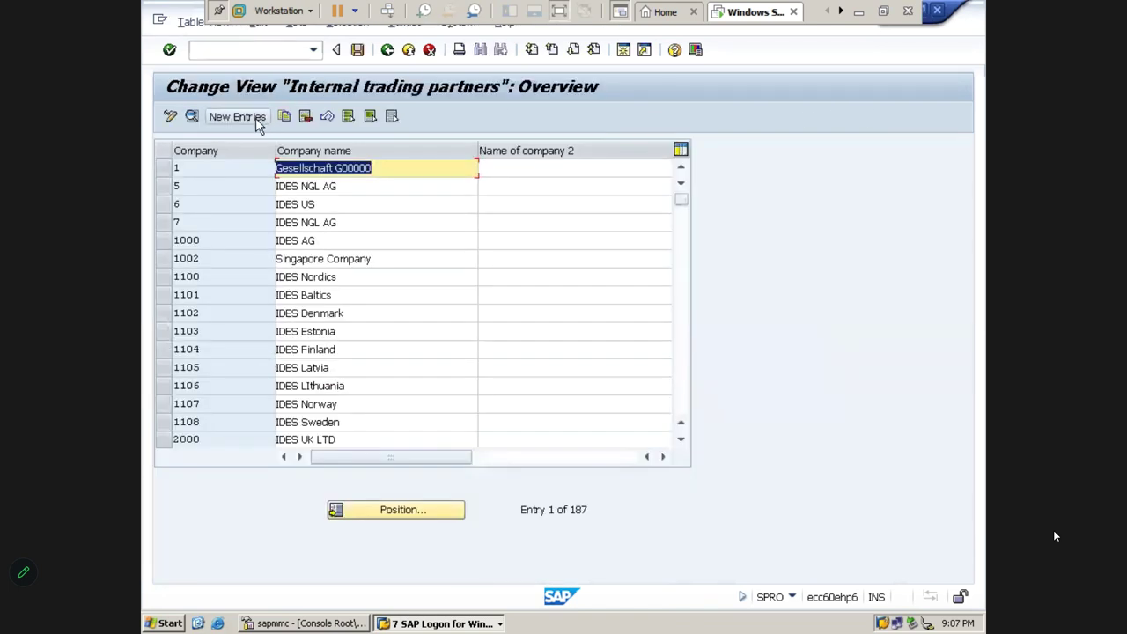
{"action": "left_click", "coordinate": [254, 119]}
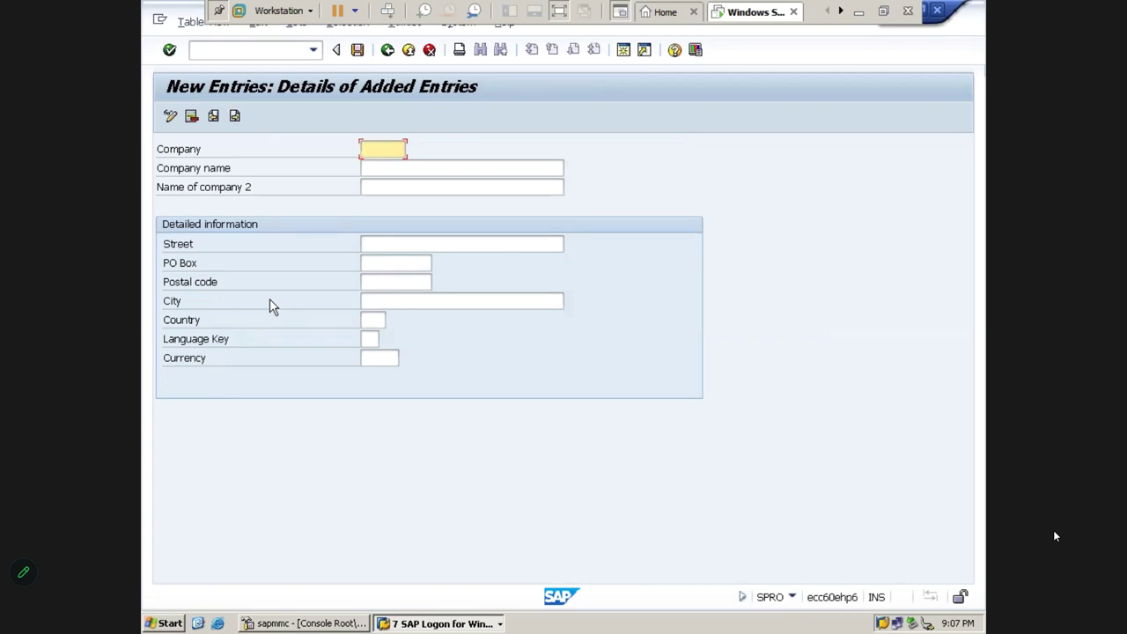
{"action": "left_click", "coordinate": [431, 54]}
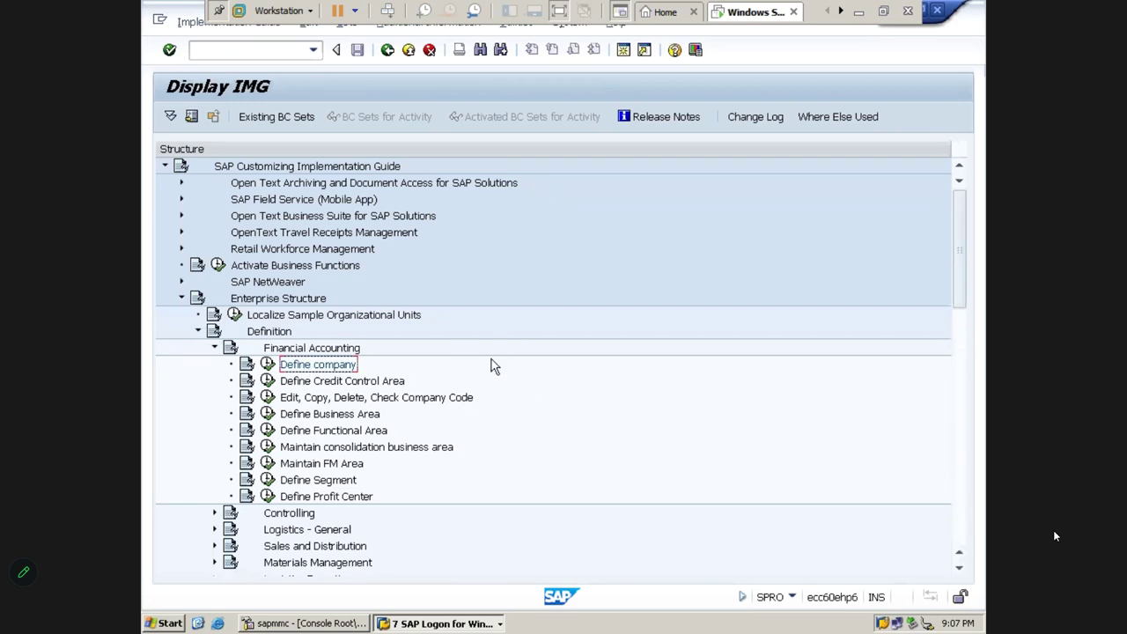
Display IMG Activity keys and widen the column to read IDs like SIMG_CFMENUSAPCOX15
{"action": "left_click", "coordinate": [218, 15]}
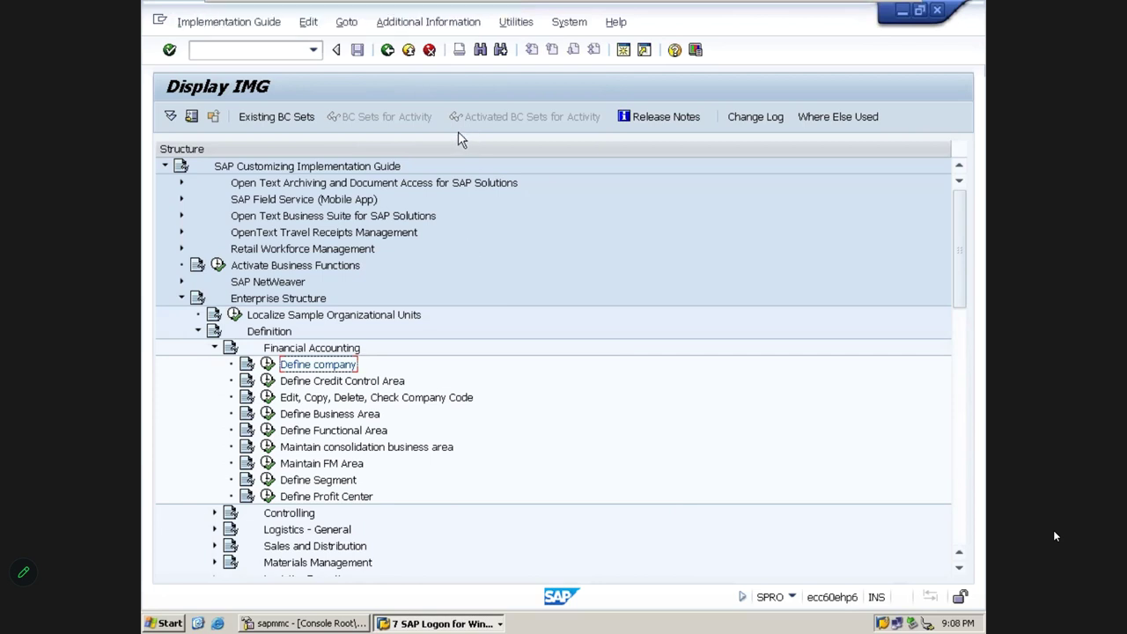
{"action": "left_click", "coordinate": [435, 29]}
{"action": "mouse_move", "coordinate": [437, 47]}
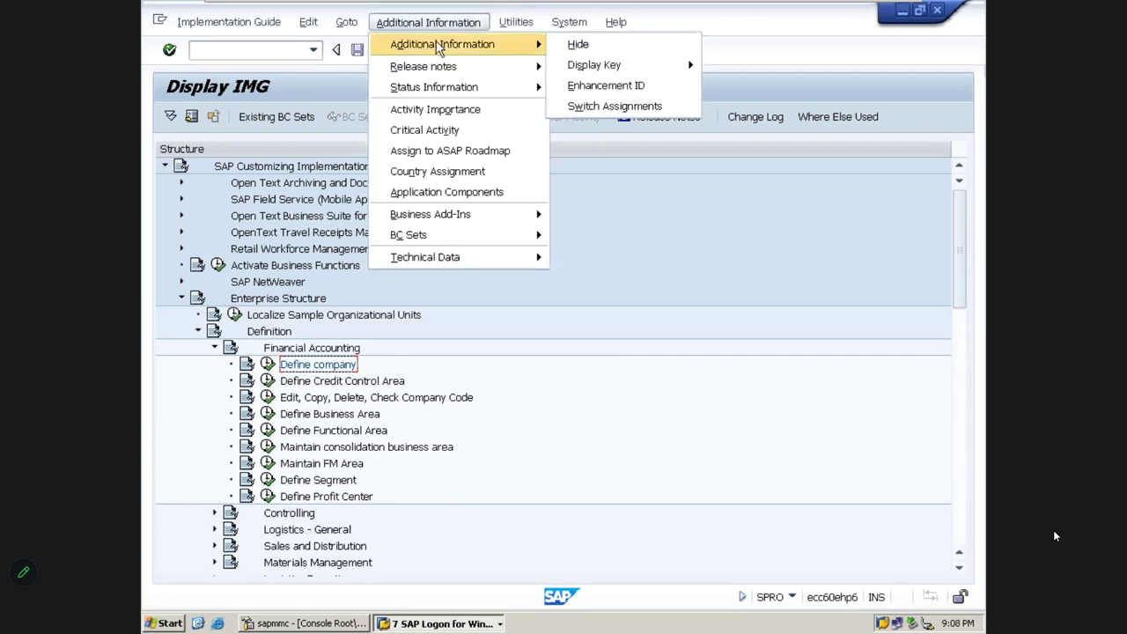
{"action": "mouse_move", "coordinate": [580, 66]}
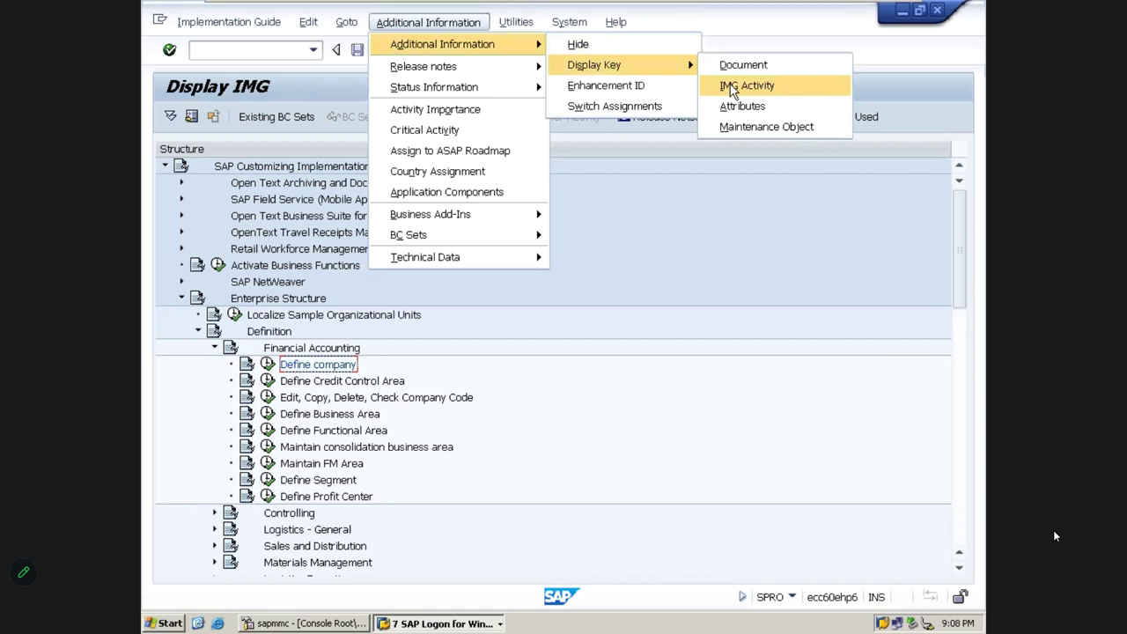
{"action": "left_click", "coordinate": [731, 88]}
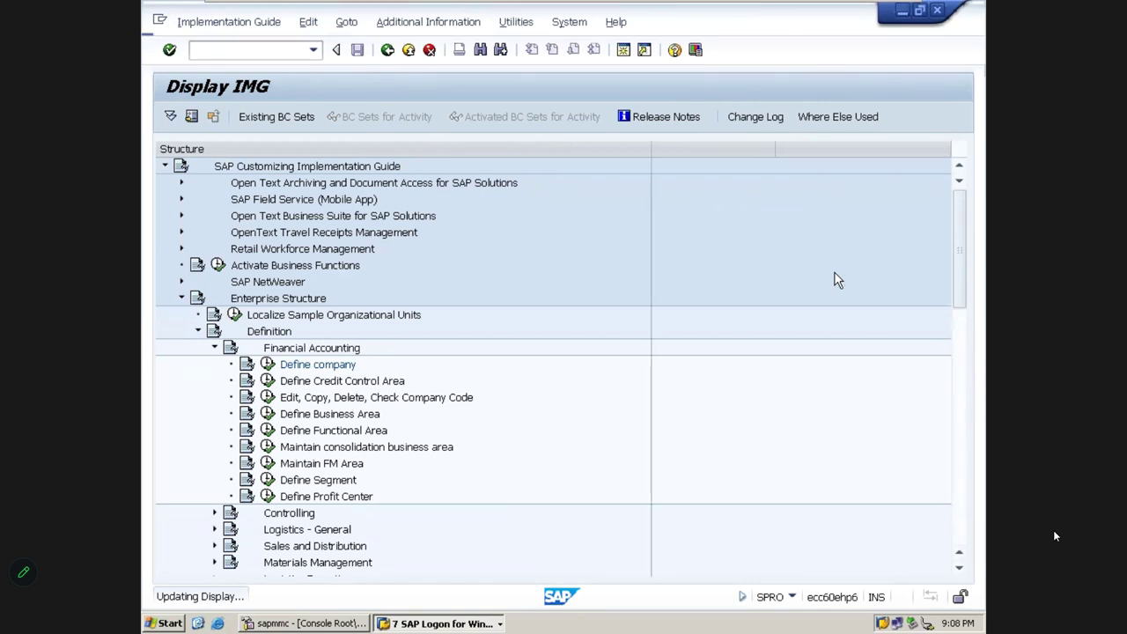
{"action": "left_click_drag", "start_coordinate": [762, 151], "coordinate": [943, 171]}
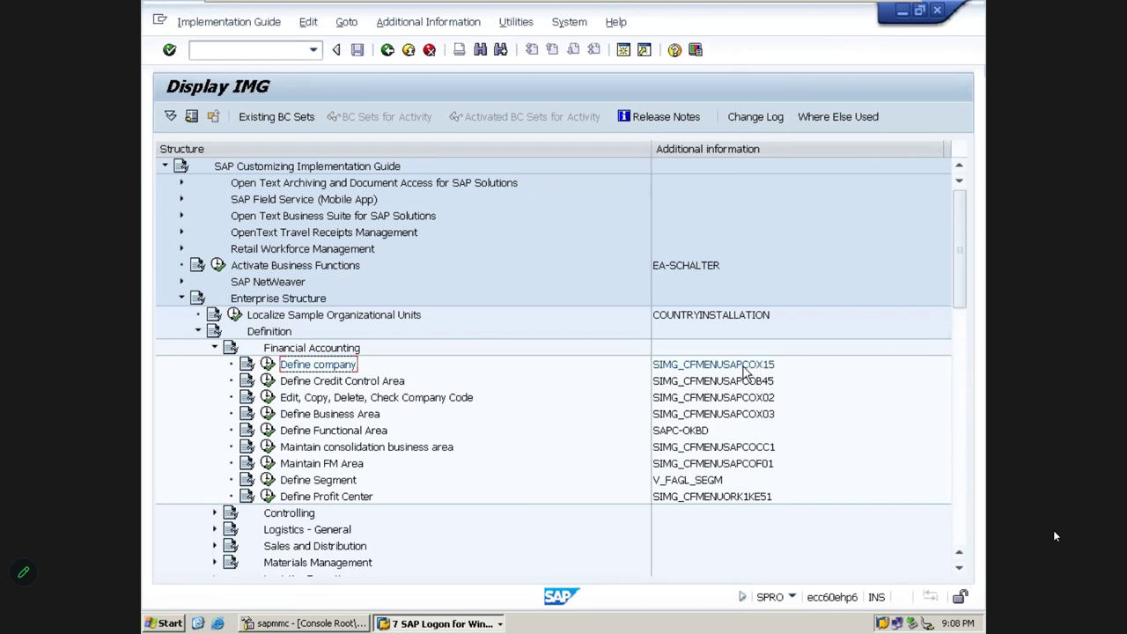
Return to Easy Access, rerun SPRO and open the SAP Reference IMG
{"action": "left_click", "coordinate": [393, 56]}
{"action": "left_click", "coordinate": [393, 56]}
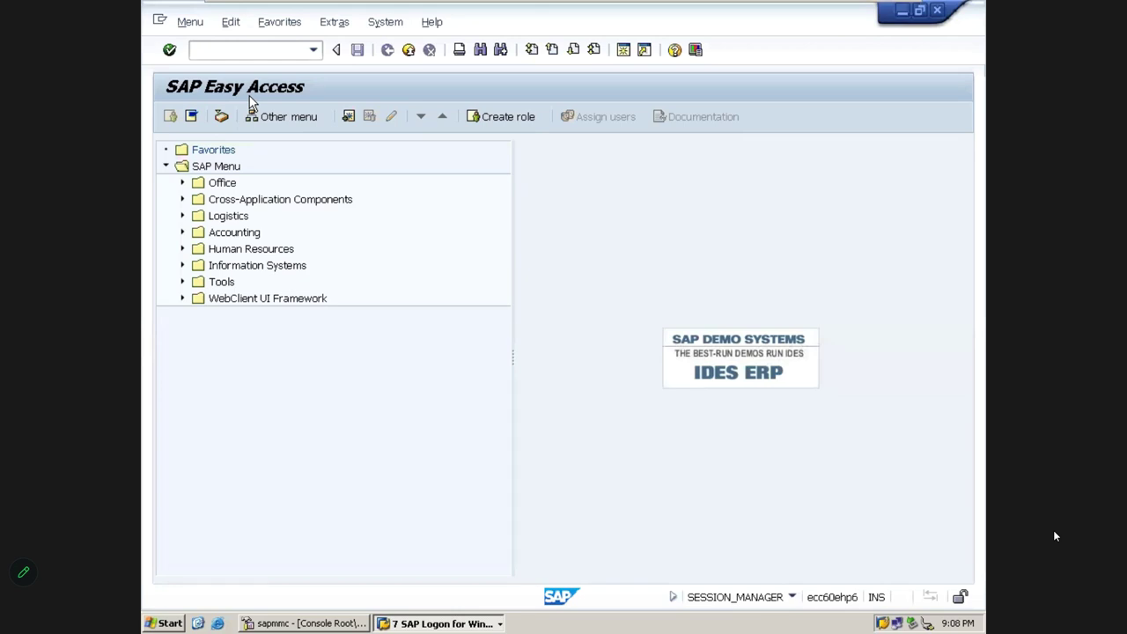
{"action": "left_click", "coordinate": [227, 47]}
{"action": "type", "text": "SPRO"}
{"action": "key", "text": "Return"}
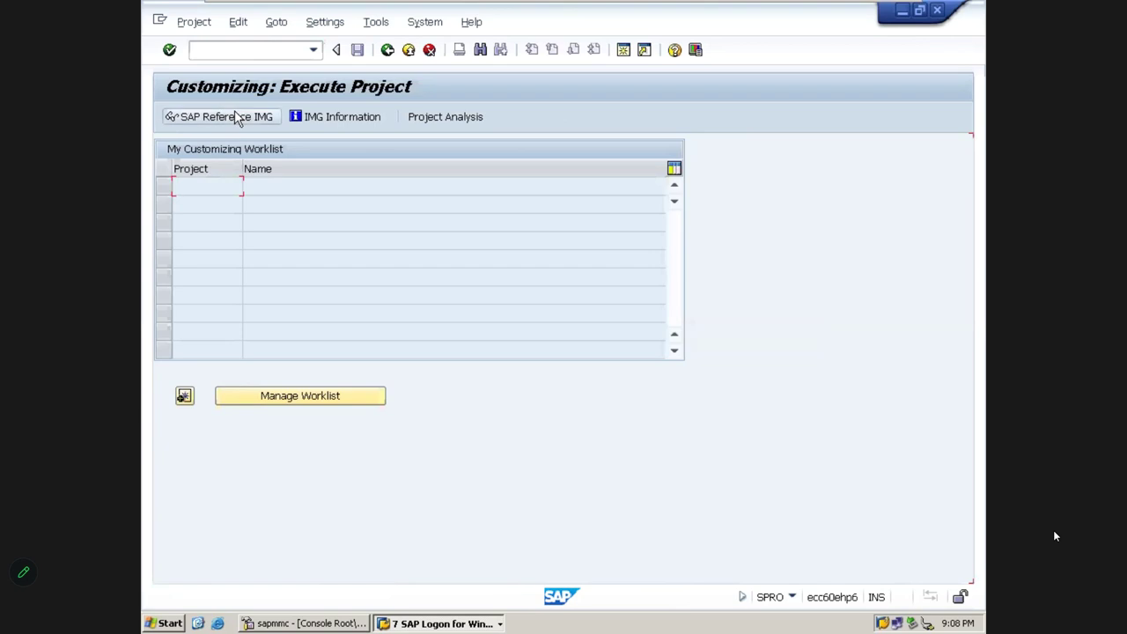
{"action": "left_click", "coordinate": [238, 117]}
{"action": "left_click", "coordinate": [237, 116]}
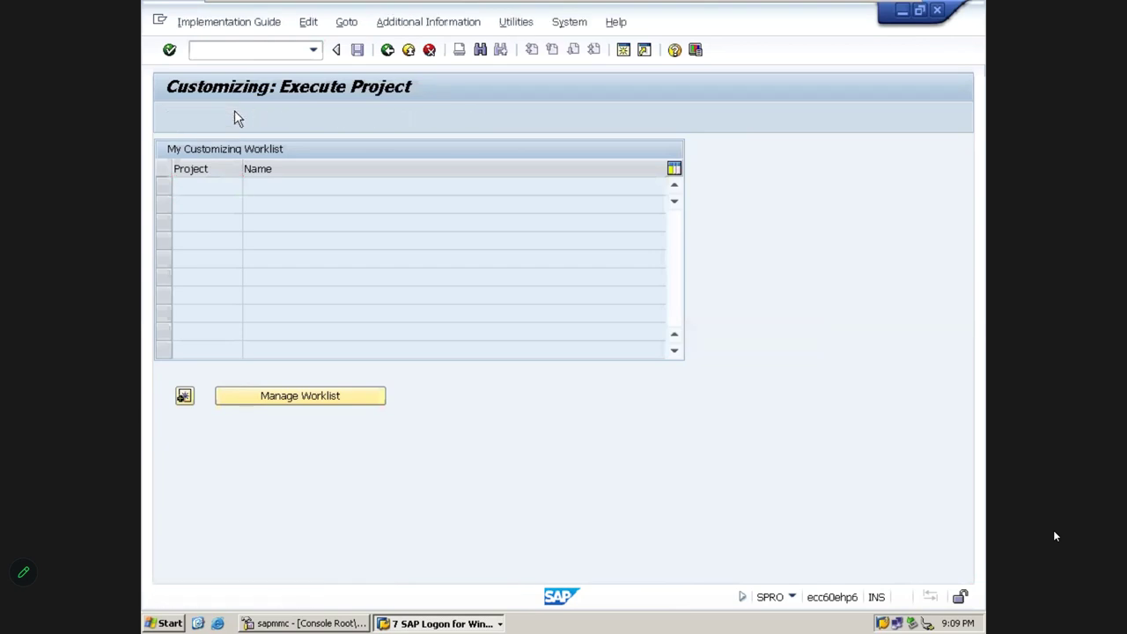
Expand Enterprise Structure > Definition > Financial Accounting and open Define company
{"action": "key", "text": "Down"}
{"action": "key", "text": "Down"}
{"action": "key", "text": "Down"}
{"action": "key", "text": "Right"}
{"action": "key", "text": "Down"}
{"action": "key", "text": "Right"}
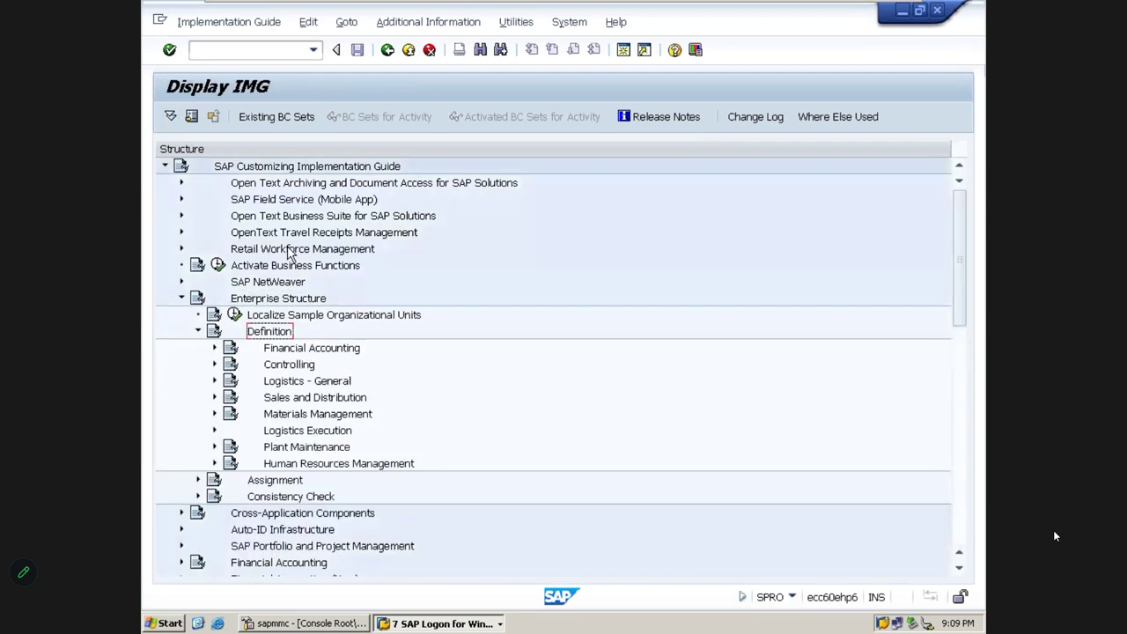
{"action": "key", "text": "Down"}
{"action": "key", "text": "Right"}
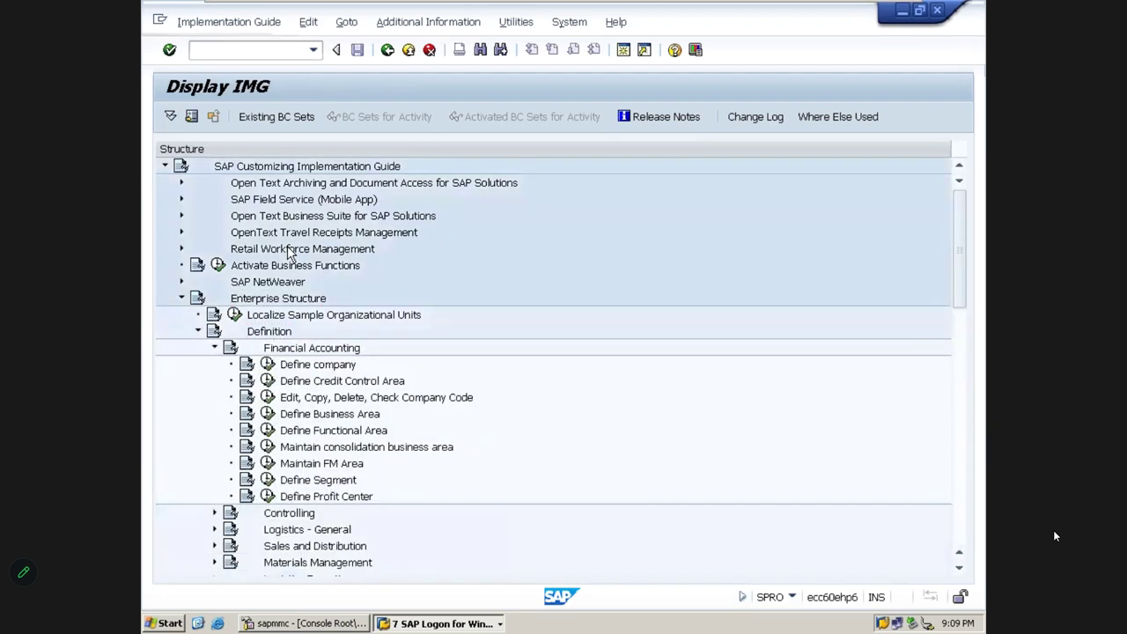
{"action": "key", "text": "Down"}
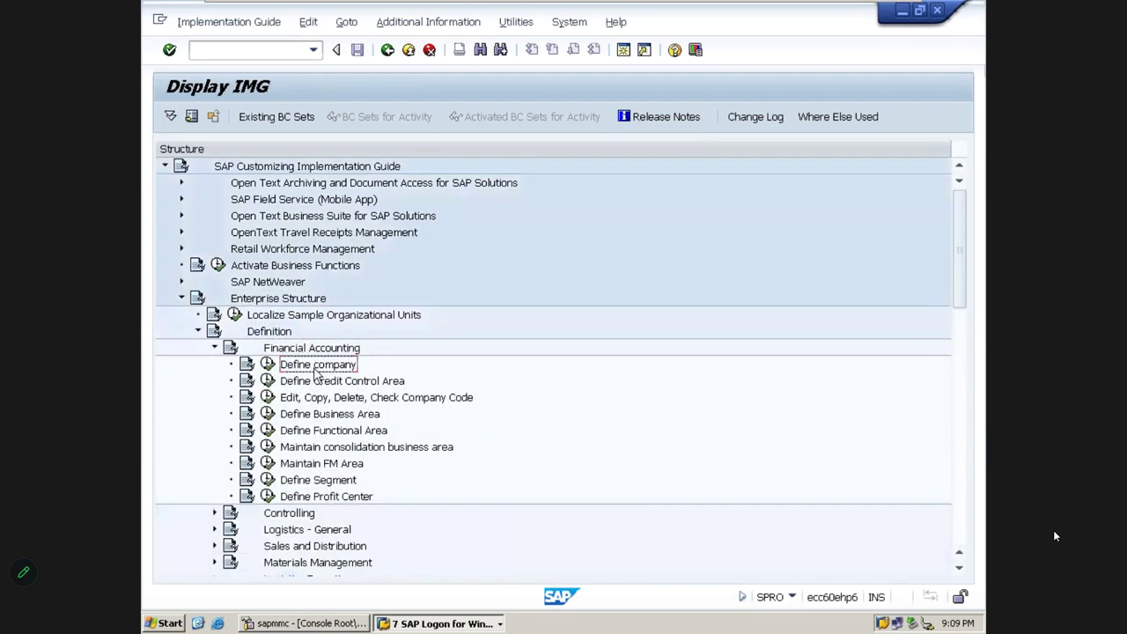
{"action": "left_click", "coordinate": [267, 364]}
Start a new company entry, cancel it, and back out to SAP Easy Access
{"action": "left_click", "coordinate": [225, 116]}
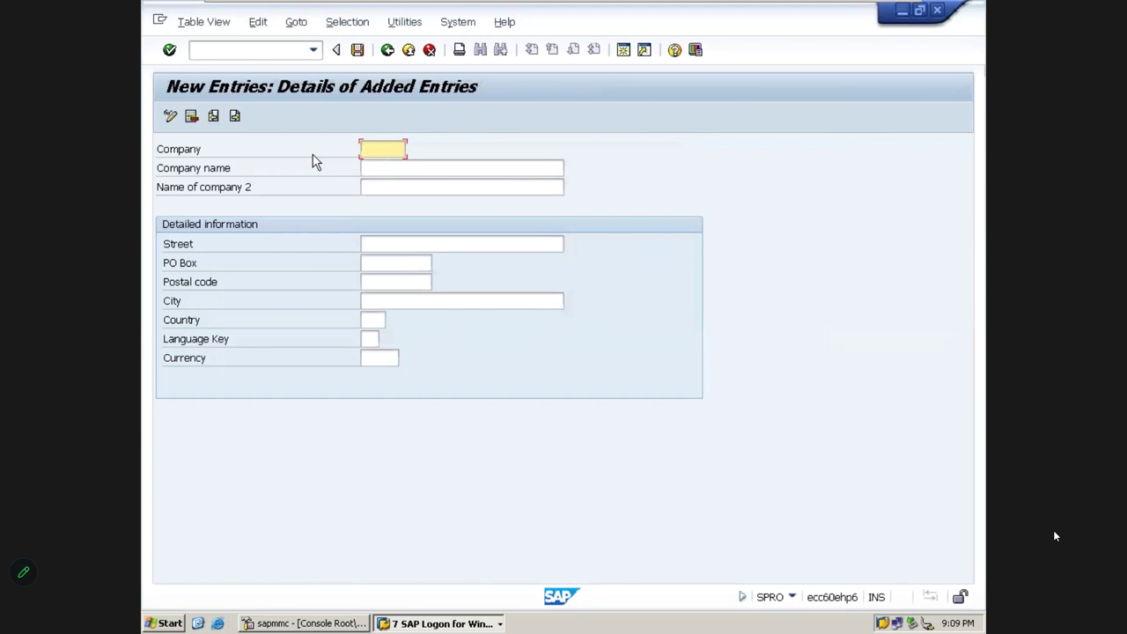
{"action": "left_click", "coordinate": [429, 49]}
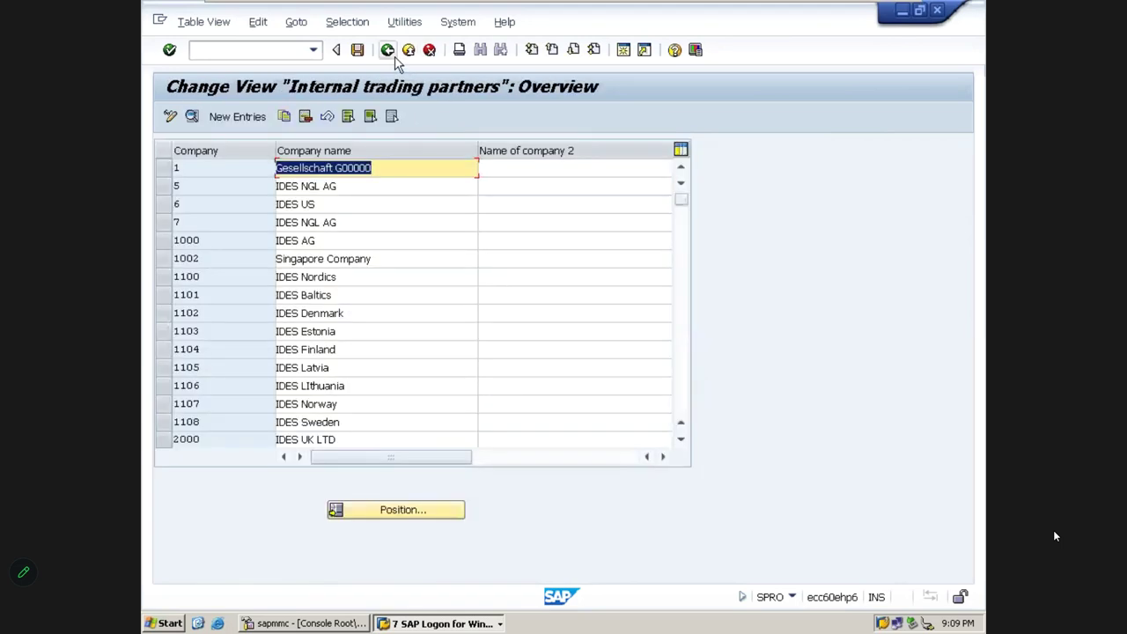
{"action": "left_click", "coordinate": [394, 58]}
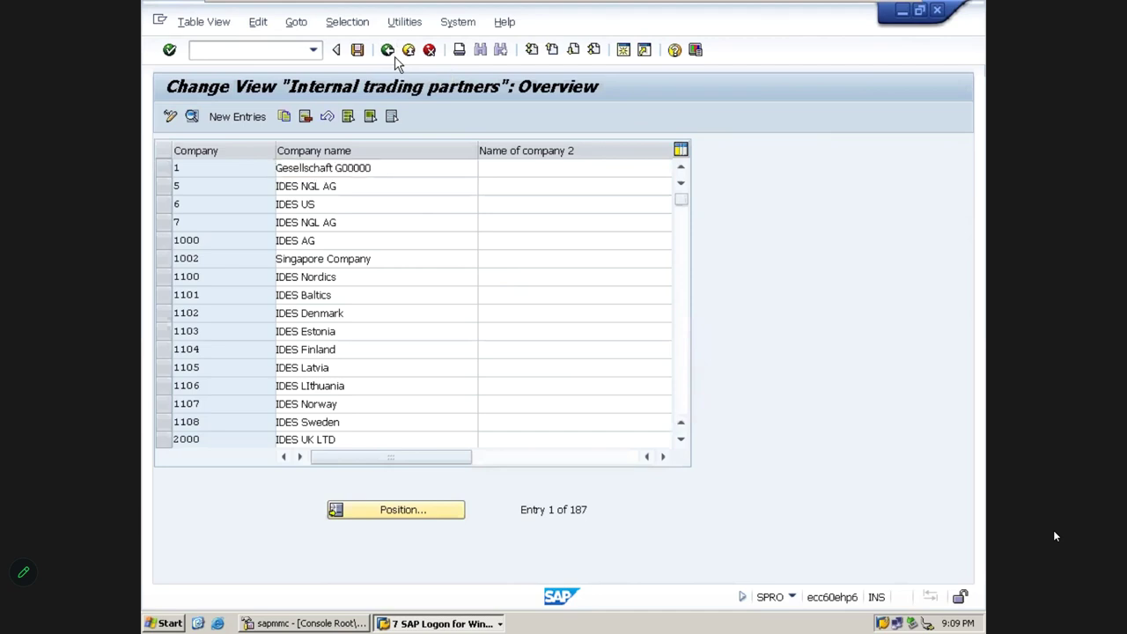
{"action": "left_click", "coordinate": [394, 58]}
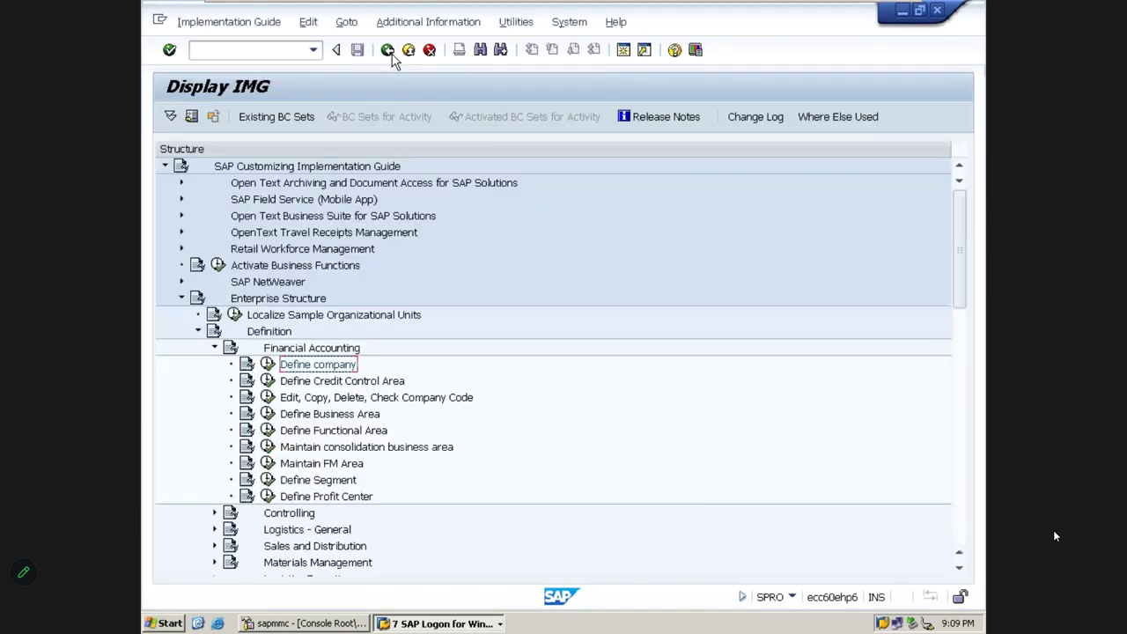
{"action": "left_click", "coordinate": [394, 58]}
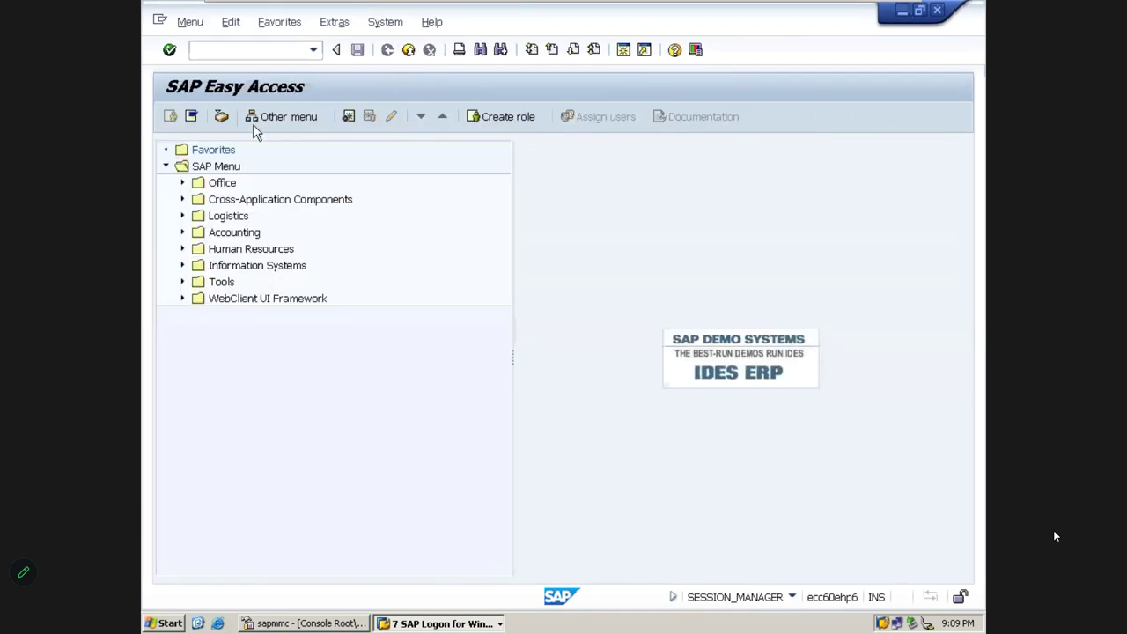
Run OX15 to reach Define company directly, cancel a new entry, and return to Easy Access
{"action": "left_click", "coordinate": [204, 53]}
{"action": "type", "text": "OX15"}
{"action": "key", "text": "Return"}
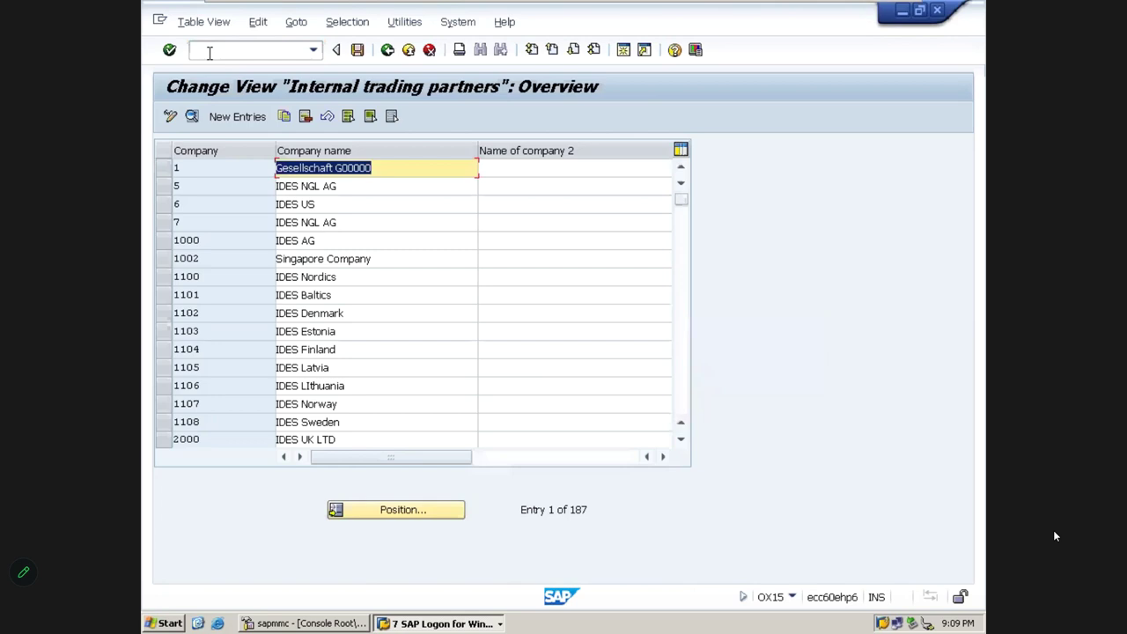
{"action": "left_click", "coordinate": [236, 116]}
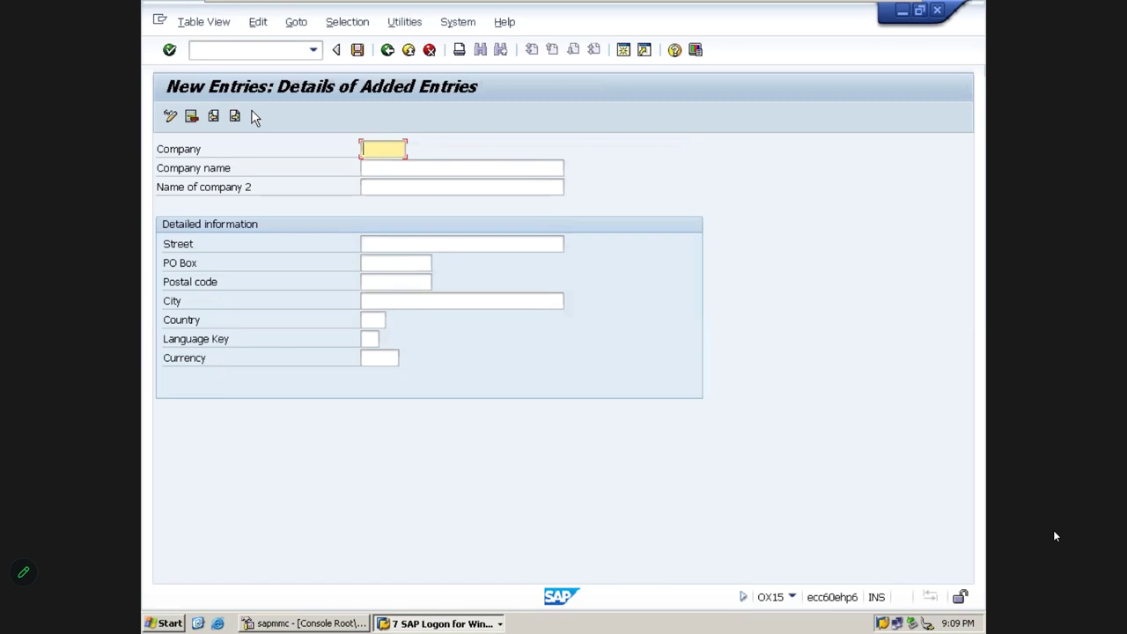
{"action": "left_click", "coordinate": [427, 50]}
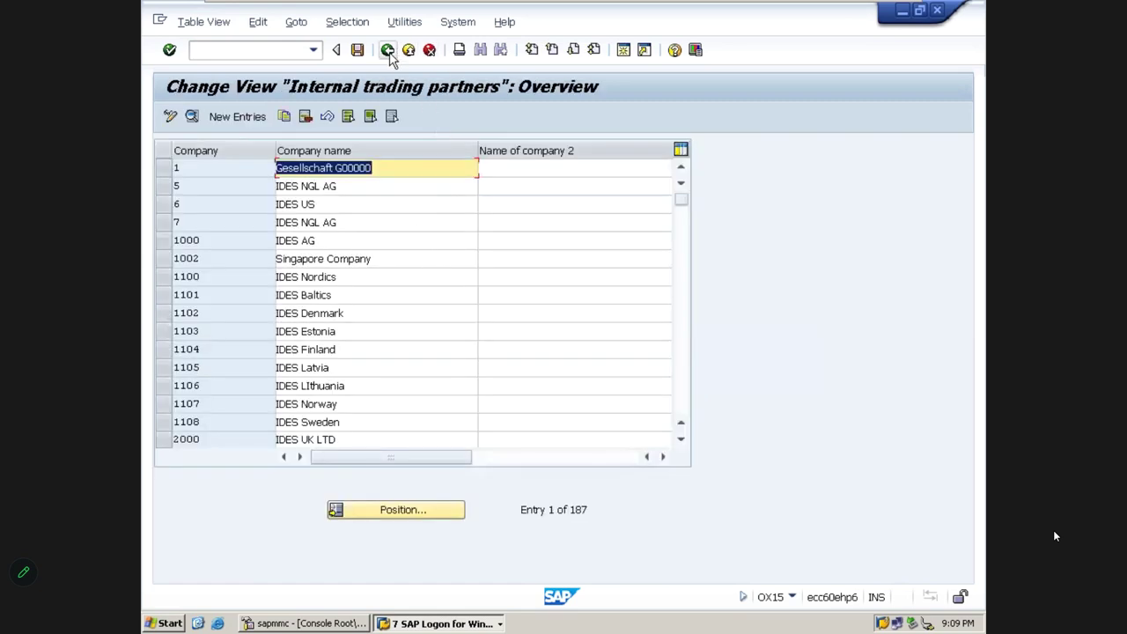
{"action": "left_click", "coordinate": [387, 50]}
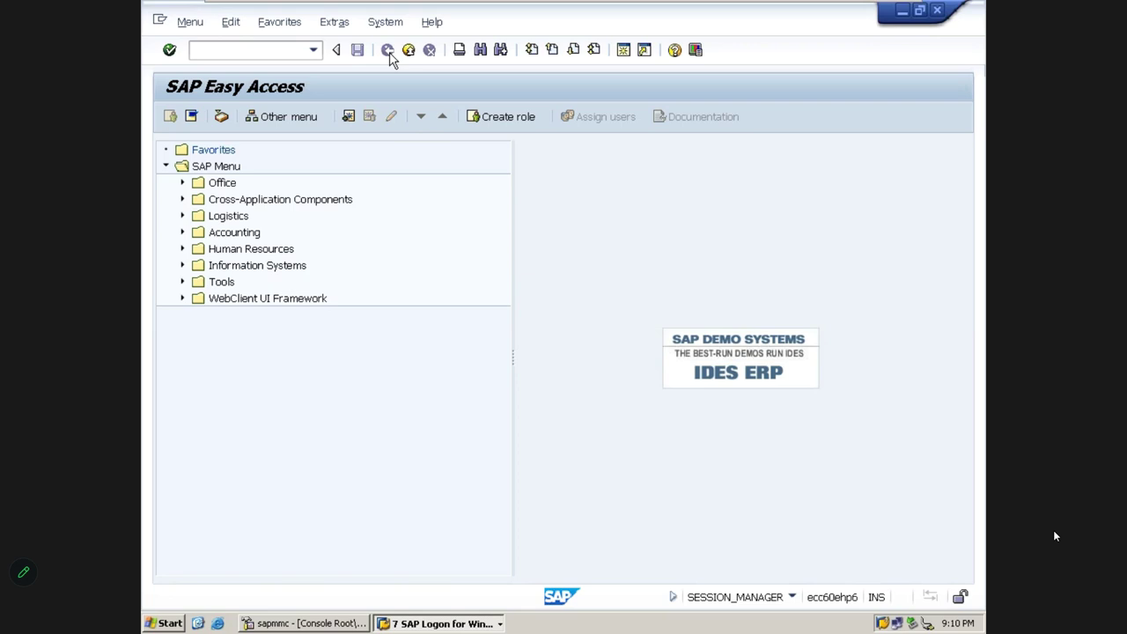
{"action": "left_click", "coordinate": [230, 53]}
Run SPRO, open the Reference IMG, and expand Enterprise Structure > Definition > Financial Accounting
{"action": "type", "text": "SPRO"}
{"action": "key", "text": "Return"}
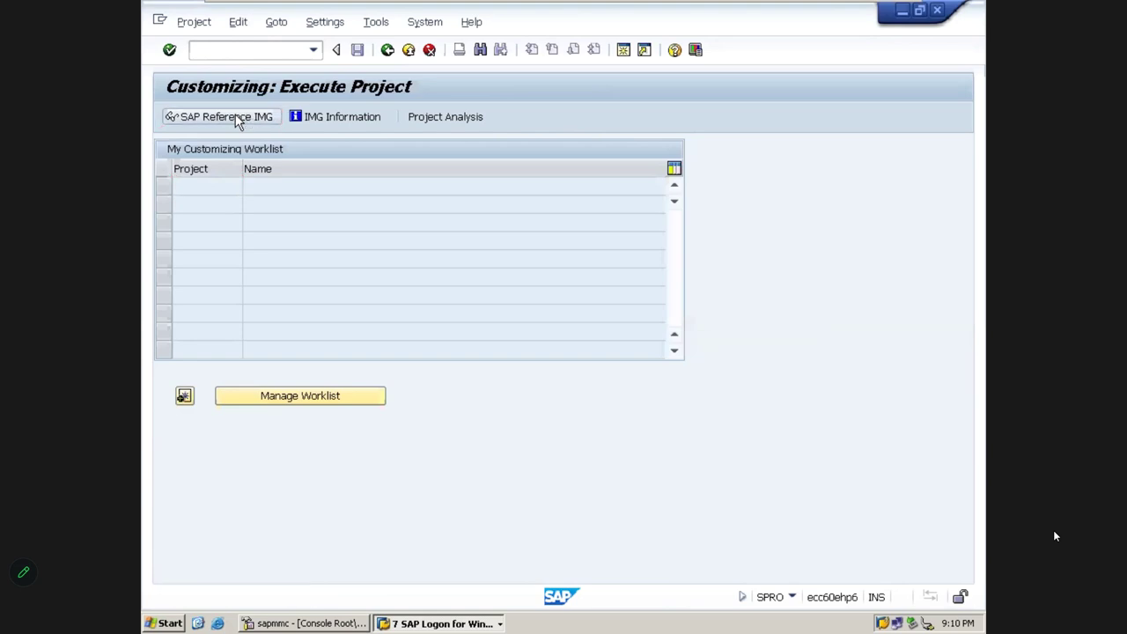
{"action": "left_click", "coordinate": [243, 121]}
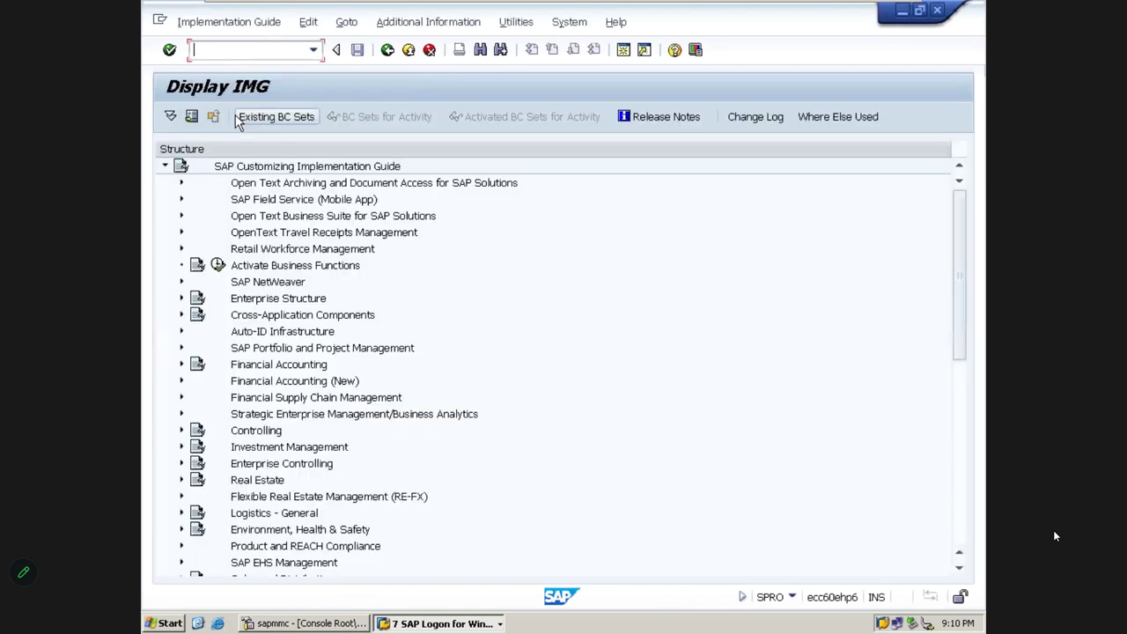
{"action": "double_click", "coordinate": [276, 301]}
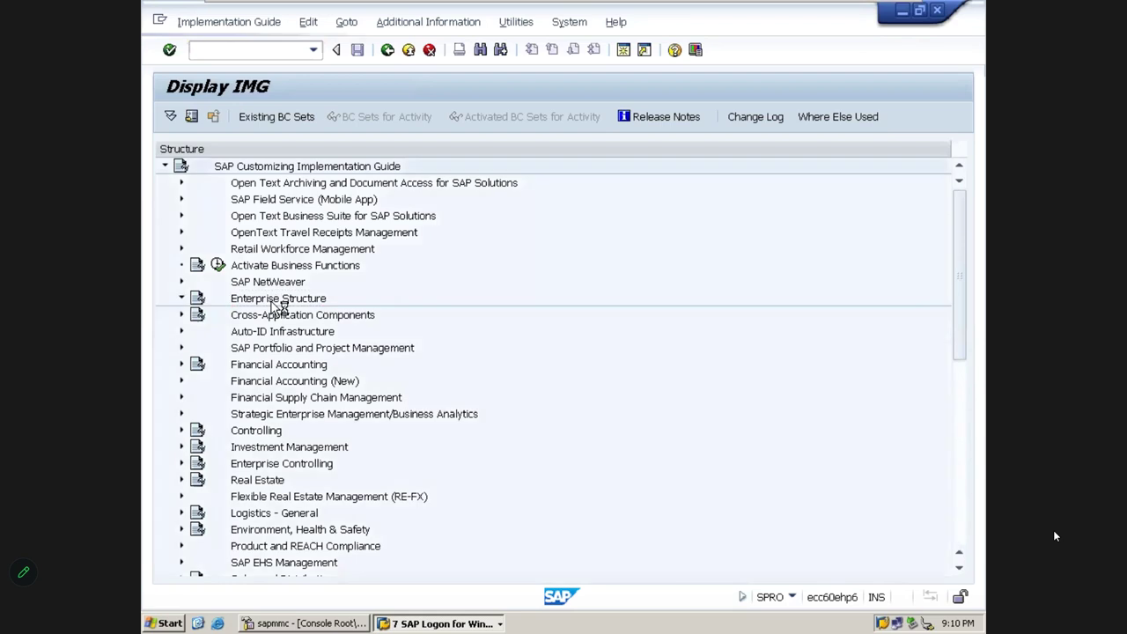
{"action": "double_click", "coordinate": [269, 332]}
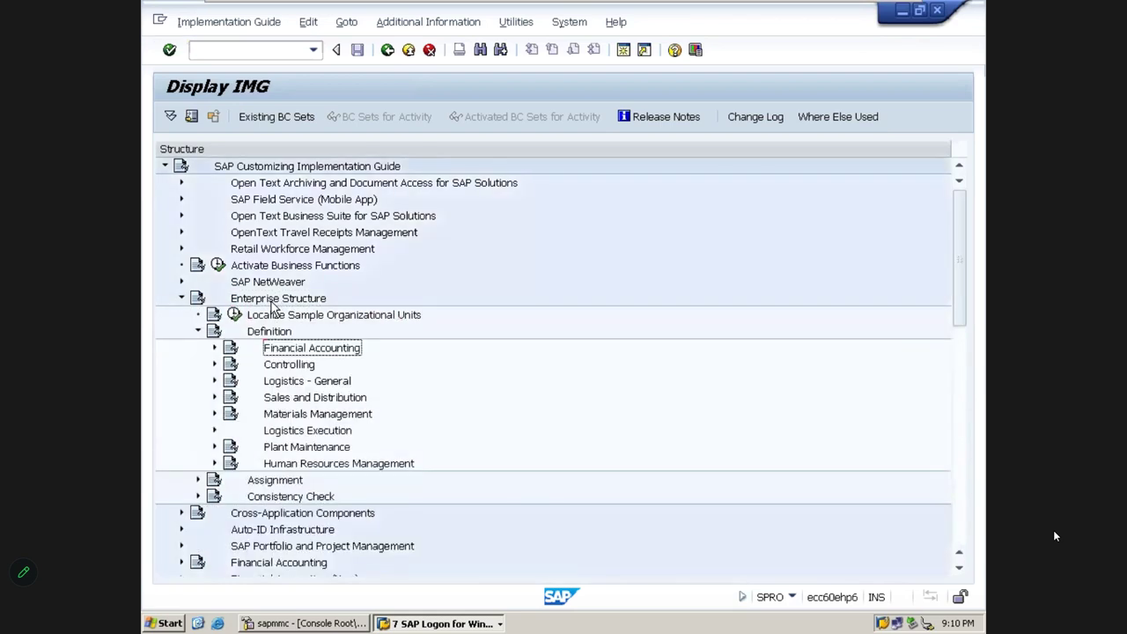
{"action": "double_click", "coordinate": [312, 347]}
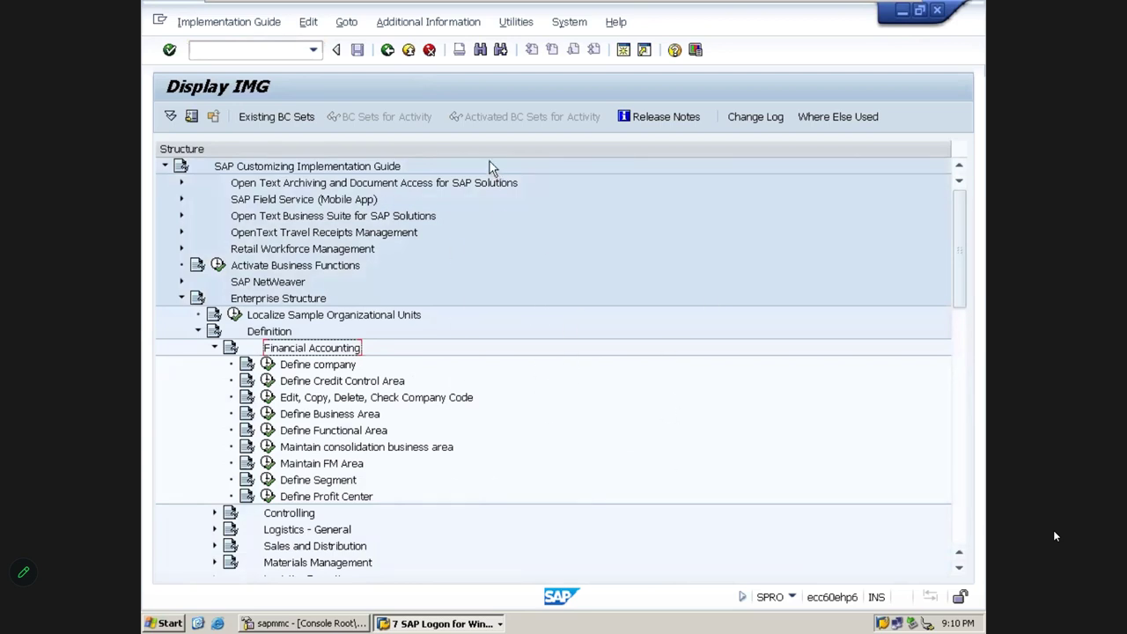
{"action": "left_click", "coordinate": [428, 25]}
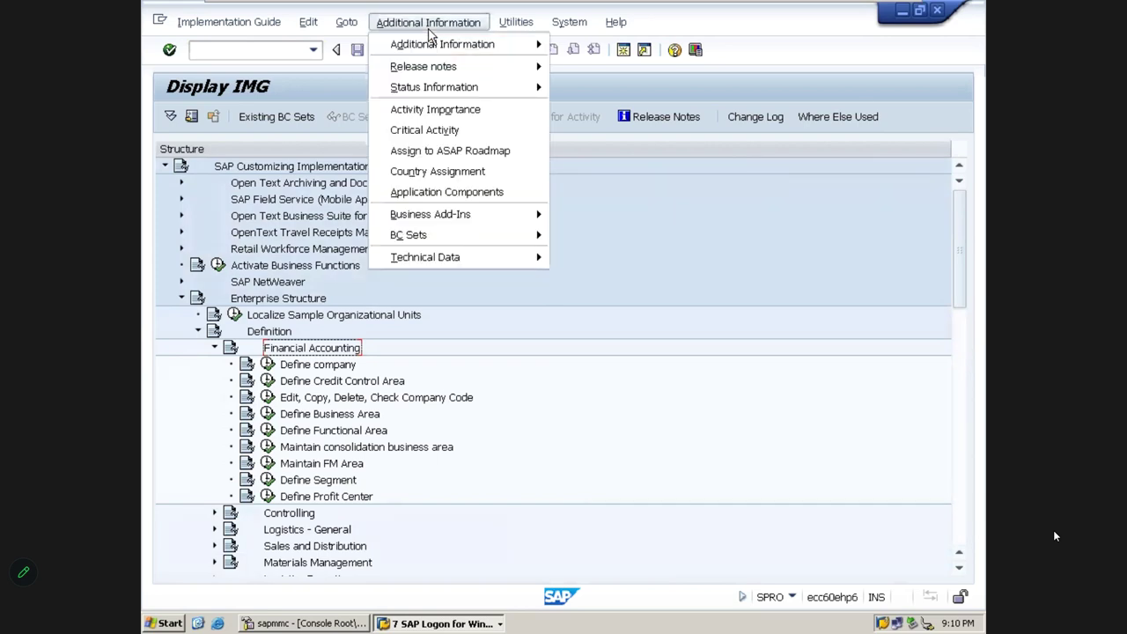
Show IMG Activity keys, widen the column, and read keys for Define company and neighbouring activities
{"action": "mouse_move", "coordinate": [434, 47]}
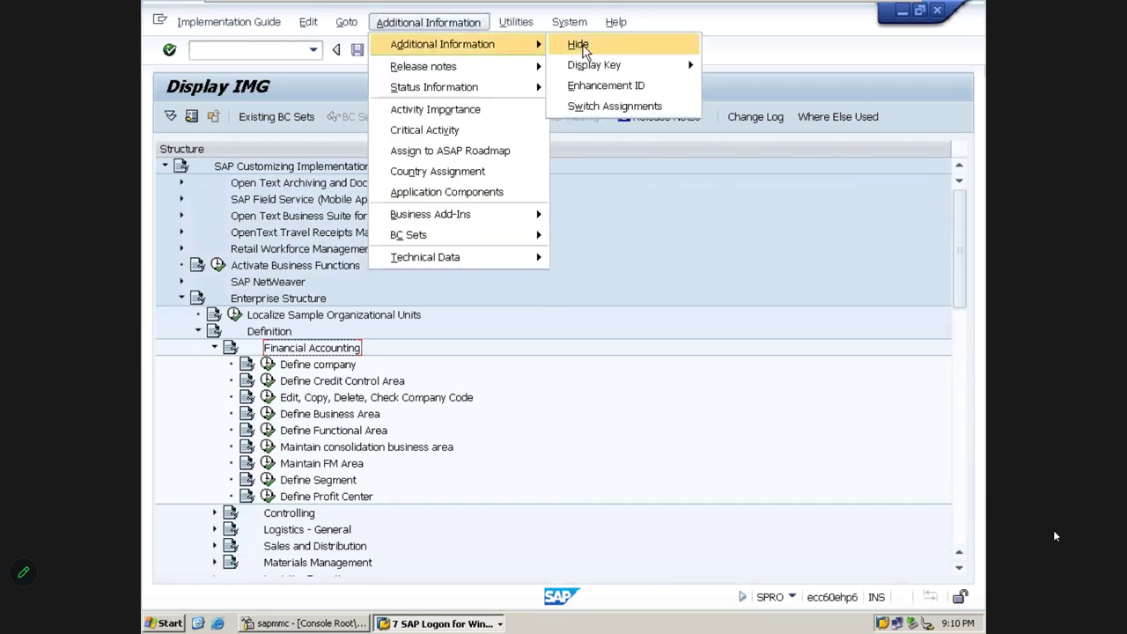
{"action": "mouse_move", "coordinate": [598, 66]}
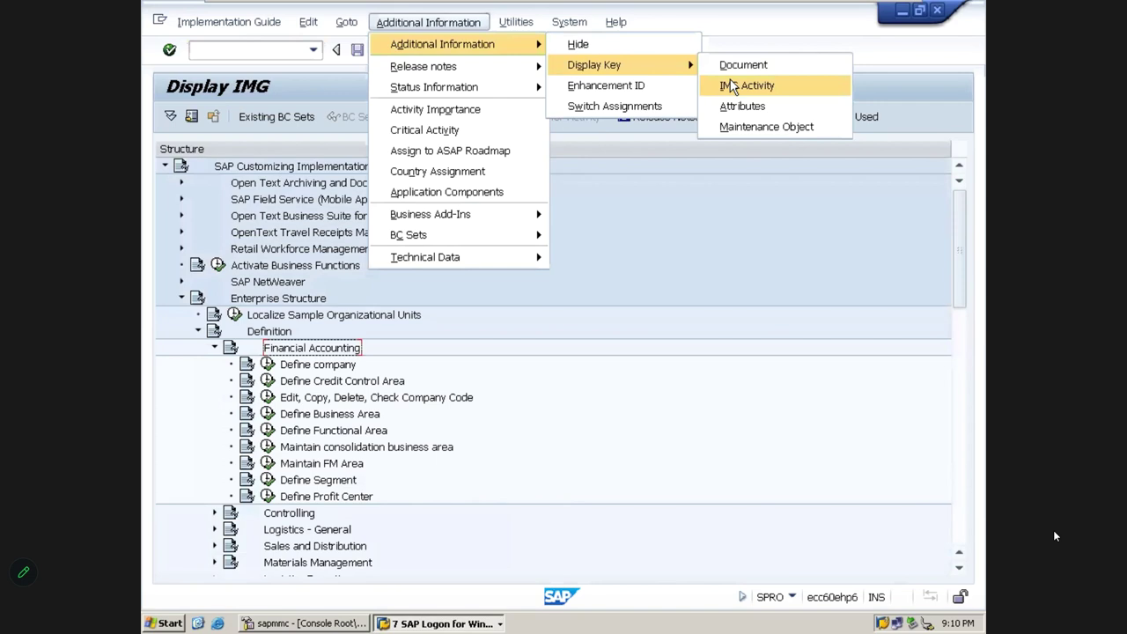
{"action": "left_click", "coordinate": [733, 86]}
{"action": "left_click_drag", "start_coordinate": [778, 149], "coordinate": [863, 164]}
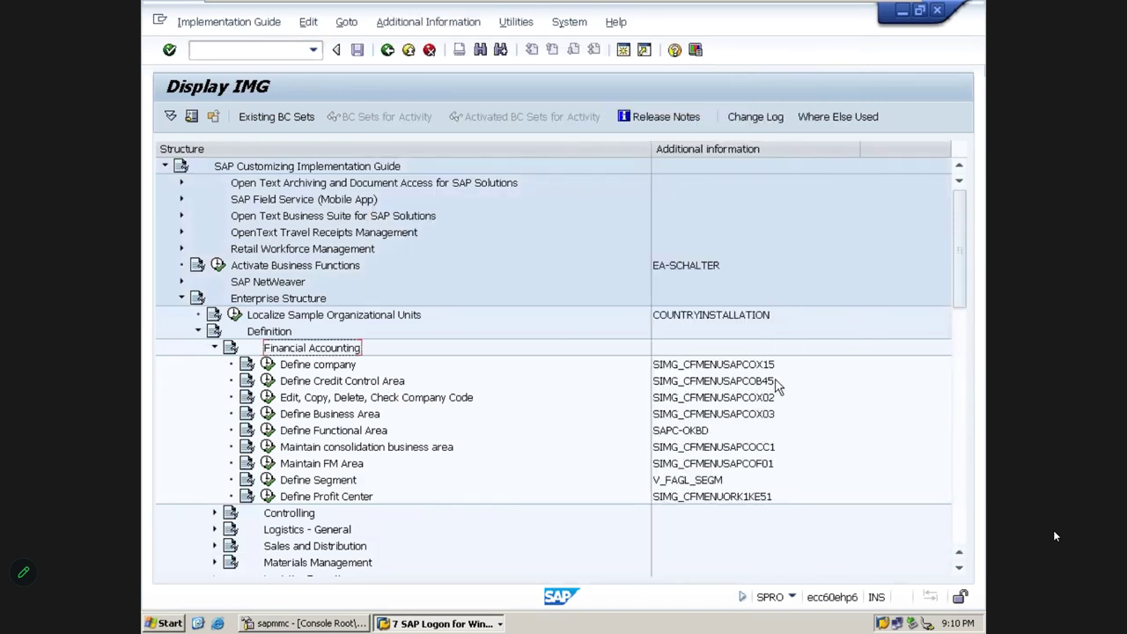
{"action": "left_click", "coordinate": [308, 368]}
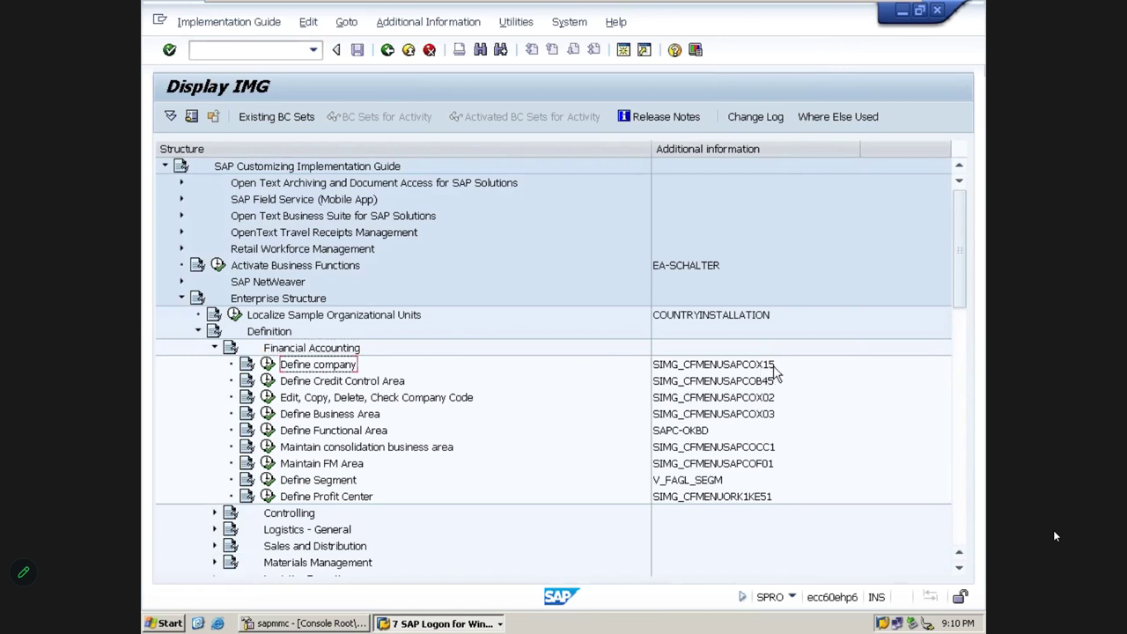
{"action": "left_click", "coordinate": [342, 385]}
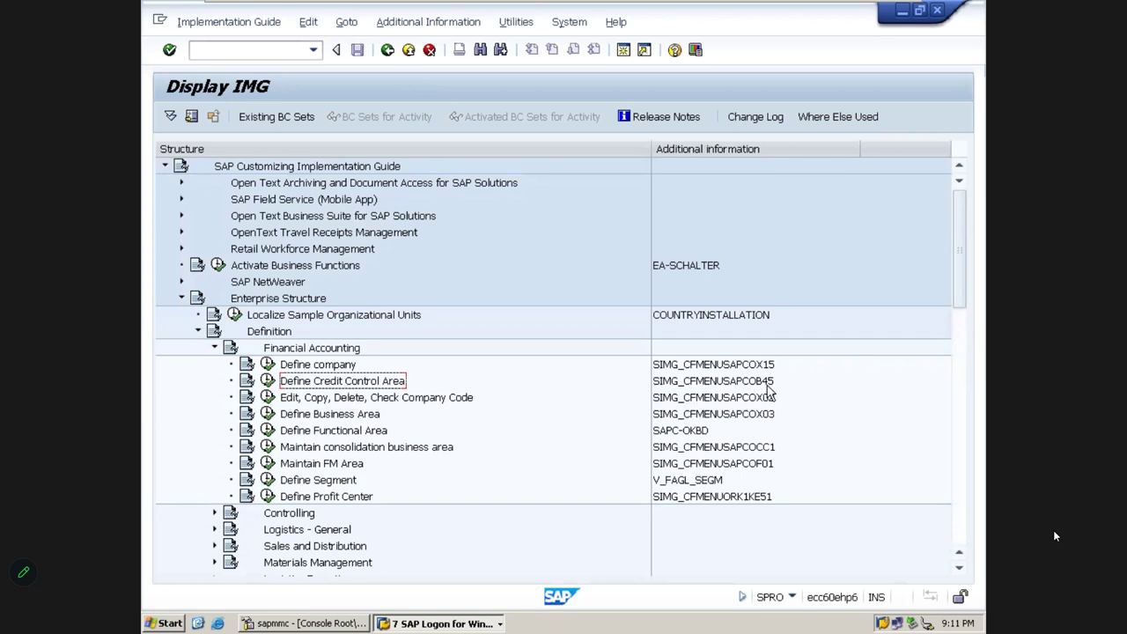
{"action": "left_click", "coordinate": [334, 401]}
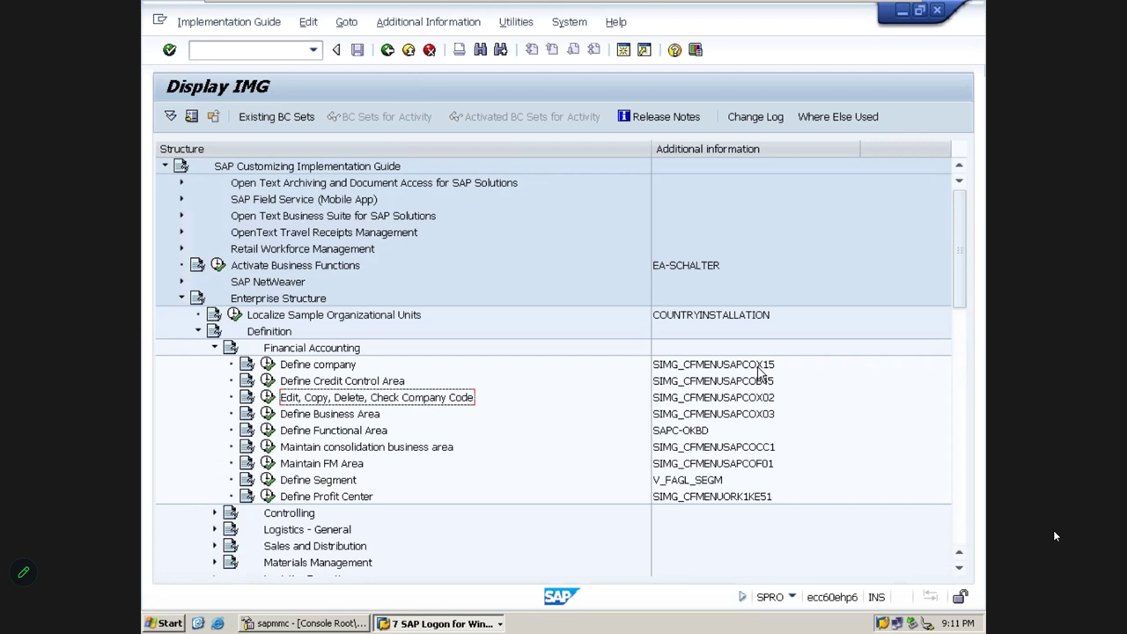
Collapse the Enterprise Structure tree and go back twice out of the Display IMG
{"action": "key", "text": "Up"}
{"action": "key", "text": "Up"}
{"action": "key", "text": "Left"}
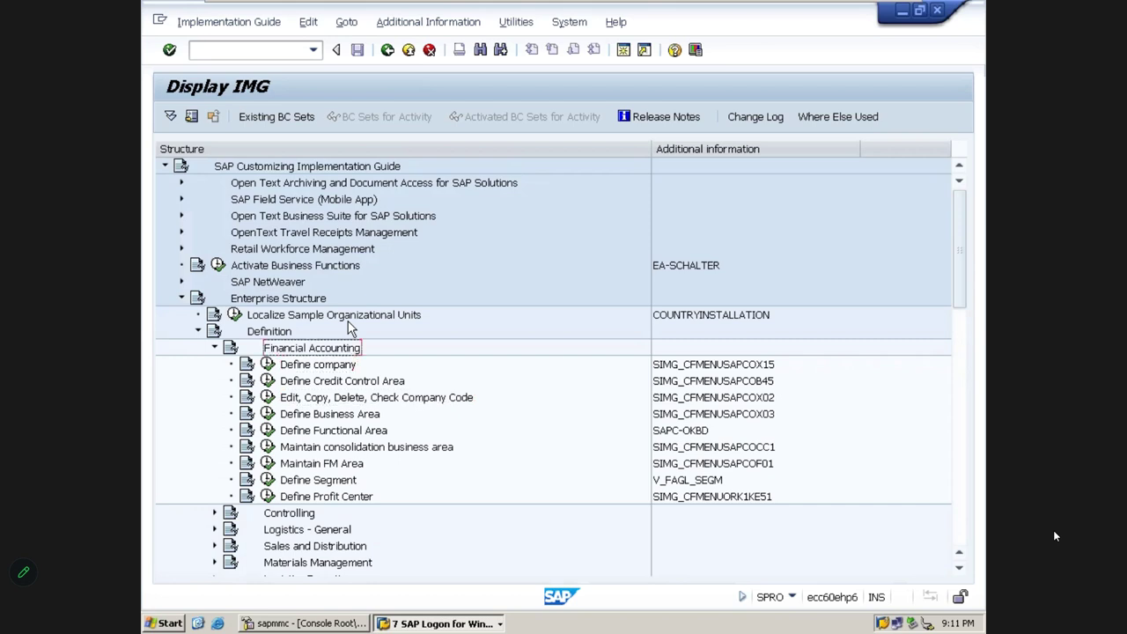
{"action": "key", "text": "Left"}
{"action": "key", "text": "Left"}
{"action": "key", "text": "Left"}
{"action": "key", "text": "Left"}
{"action": "key", "text": "Left"}
{"action": "key", "text": "Up"}
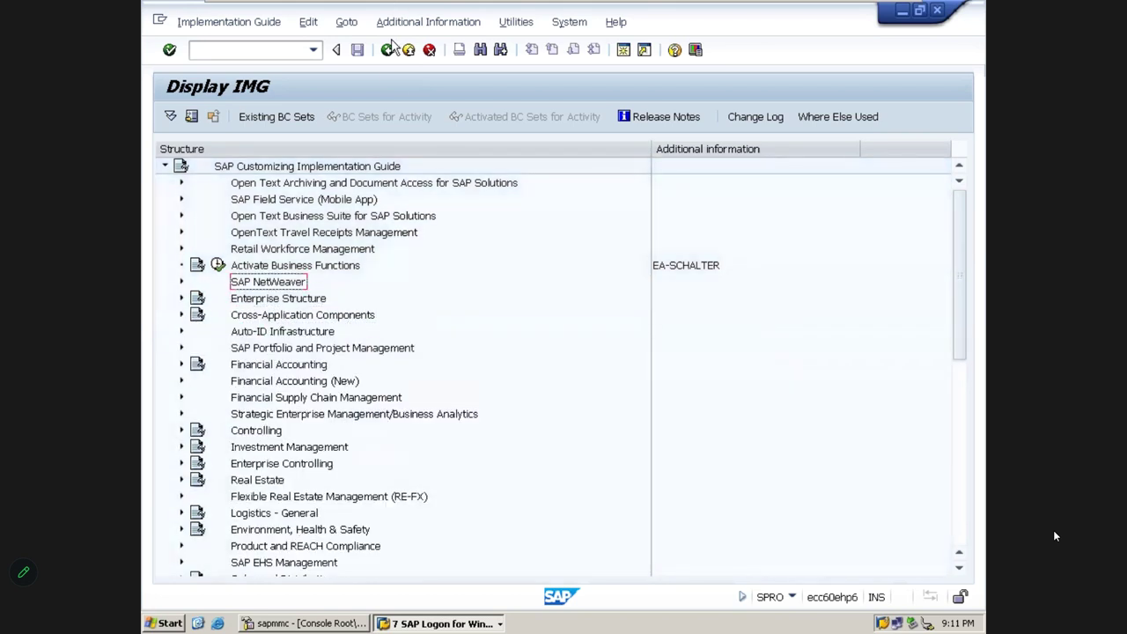
{"action": "left_click", "coordinate": [387, 50]}
{"action": "left_click", "coordinate": [388, 50]}
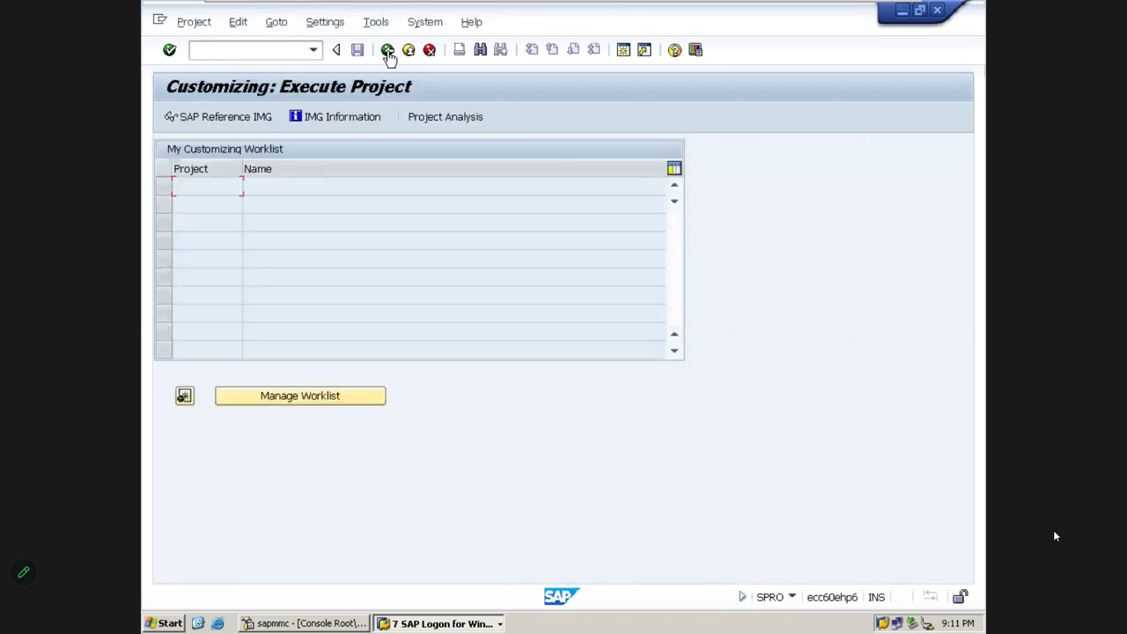
{"action": "mouse_move", "coordinate": [222, 7]}
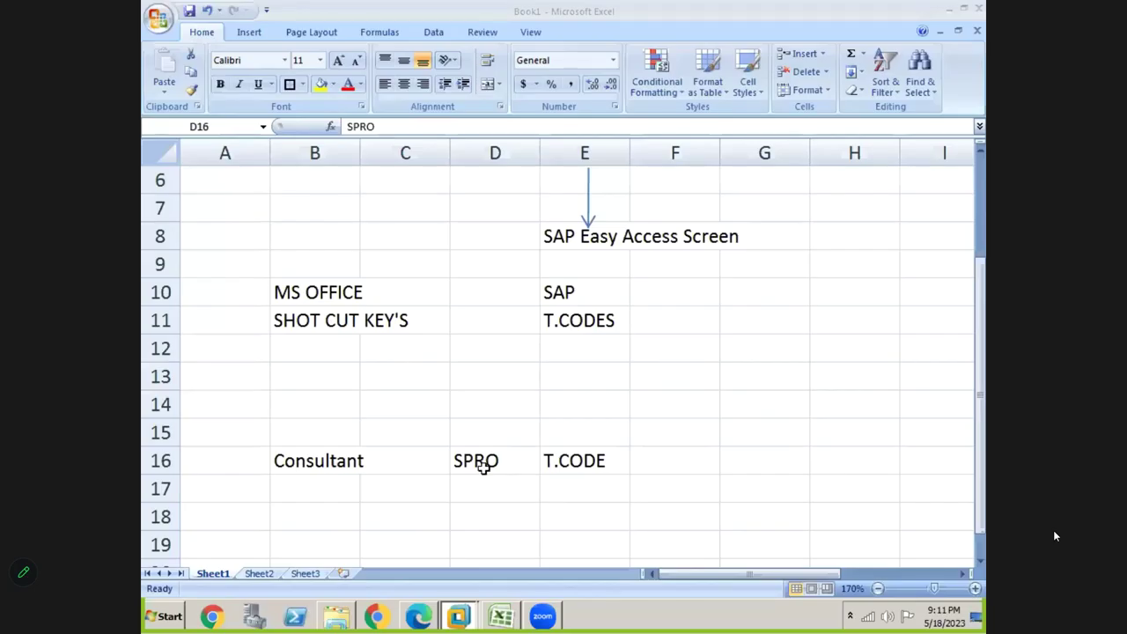
Fill the SPRO cell D16 yellow, enter Path in E17, and switch back to SAP
{"action": "left_click", "coordinate": [485, 465]}
{"action": "left_click", "coordinate": [322, 85]}
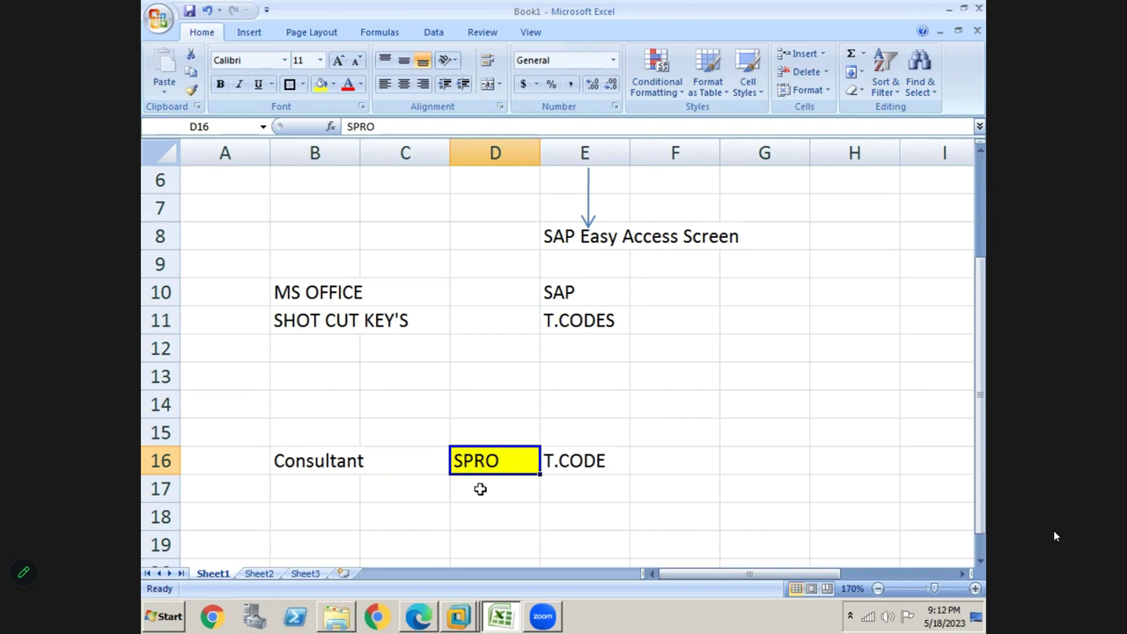
{"action": "key", "text": "Down"}
{"action": "key", "text": "Right"}
{"action": "type", "text": "p"}
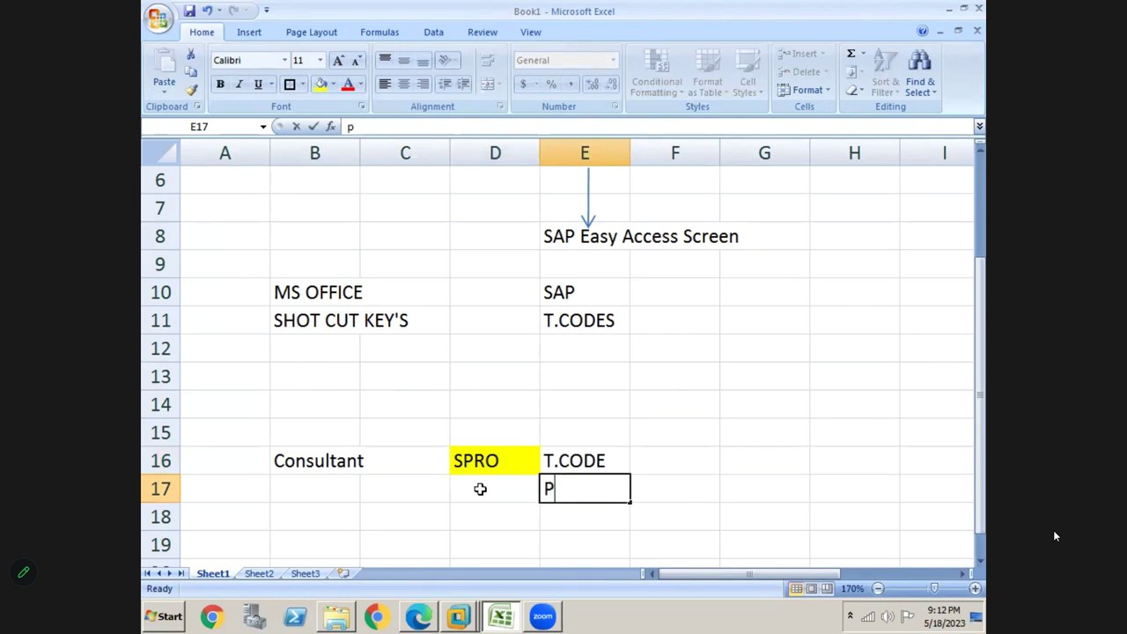
{"action": "type", "text": "ath"}
{"action": "key", "text": "Return"}
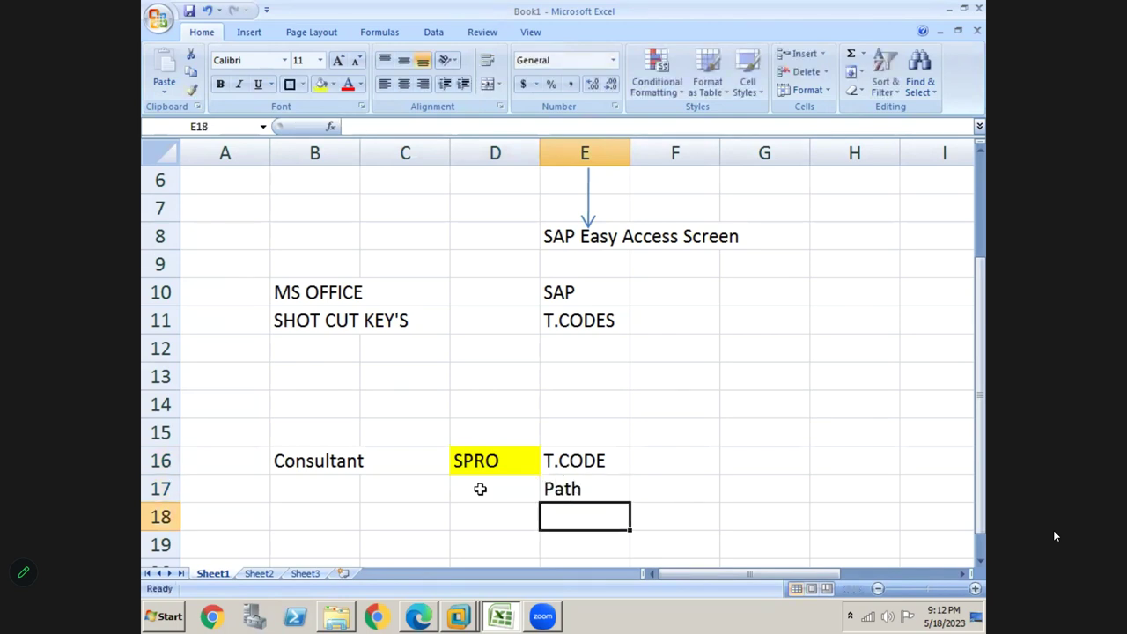
{"action": "left_click", "coordinate": [498, 461]}
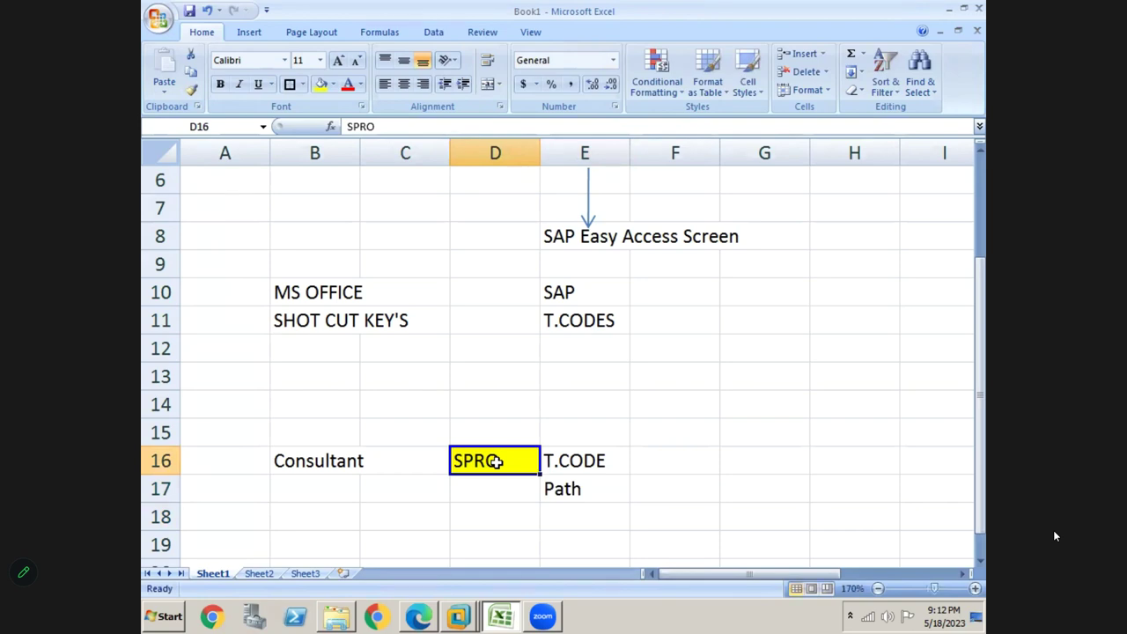
{"action": "key", "text": "alt+Tab"}
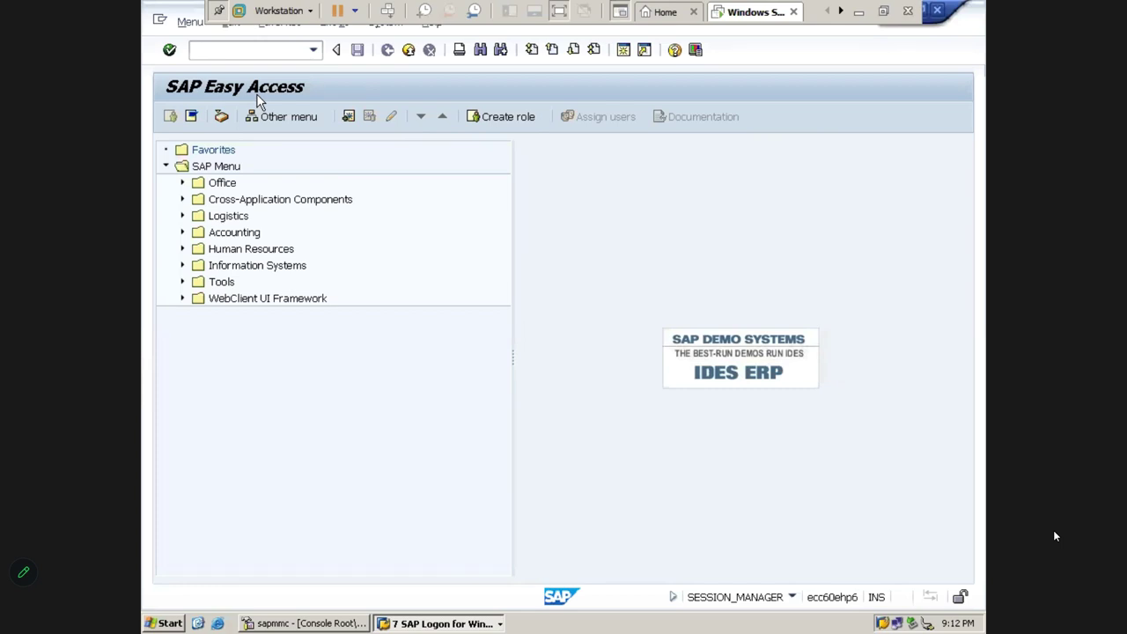
From the SAP Menu root, expand Tools > Customizing > IMG with the arrow keys, down to SPRO Execute Project
{"action": "left_click", "coordinate": [219, 169]}
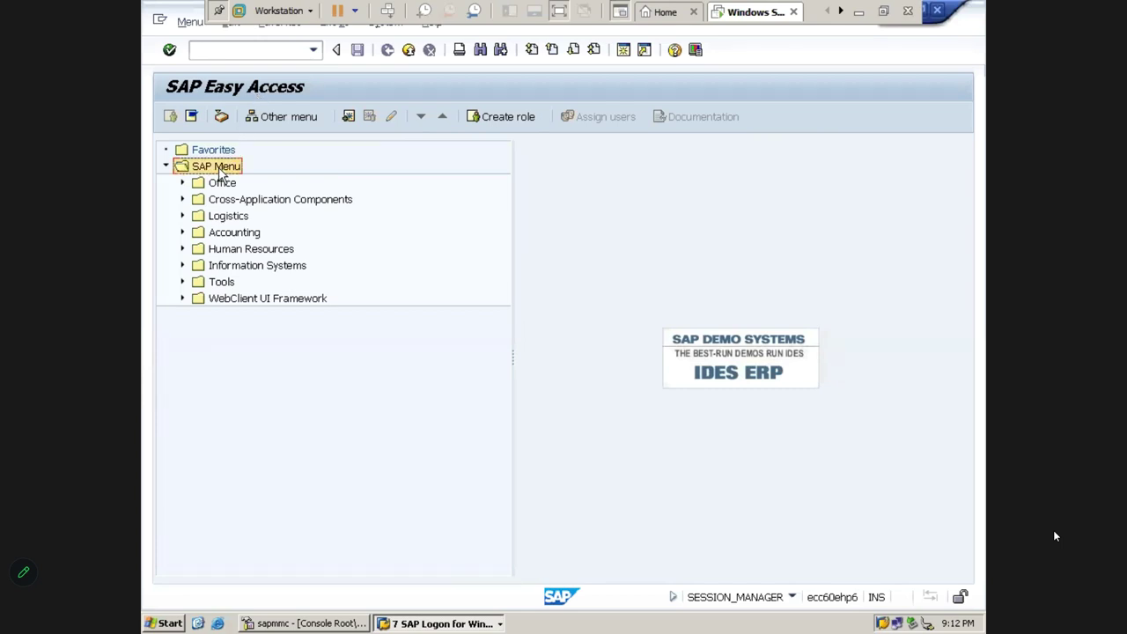
{"action": "key", "text": "Down"}
{"action": "key", "text": "Down"}
{"action": "key", "text": "Down"}
{"action": "key", "text": "Down"}
{"action": "key", "text": "Down"}
{"action": "key", "text": "Down"}
{"action": "key", "text": "Down"}
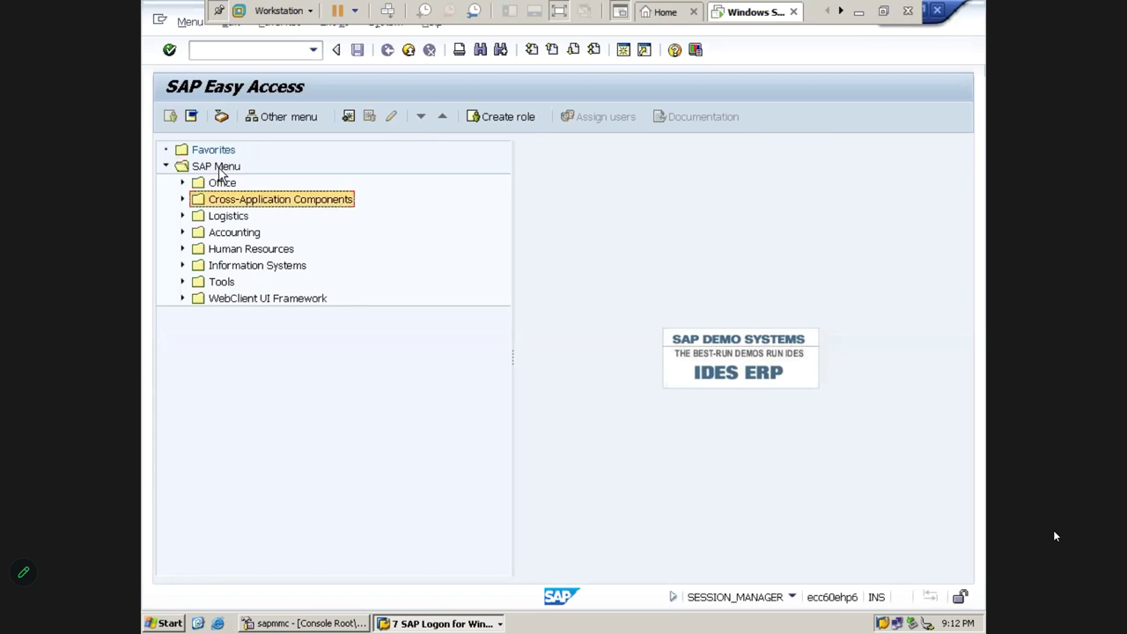
{"action": "key", "text": "Right"}
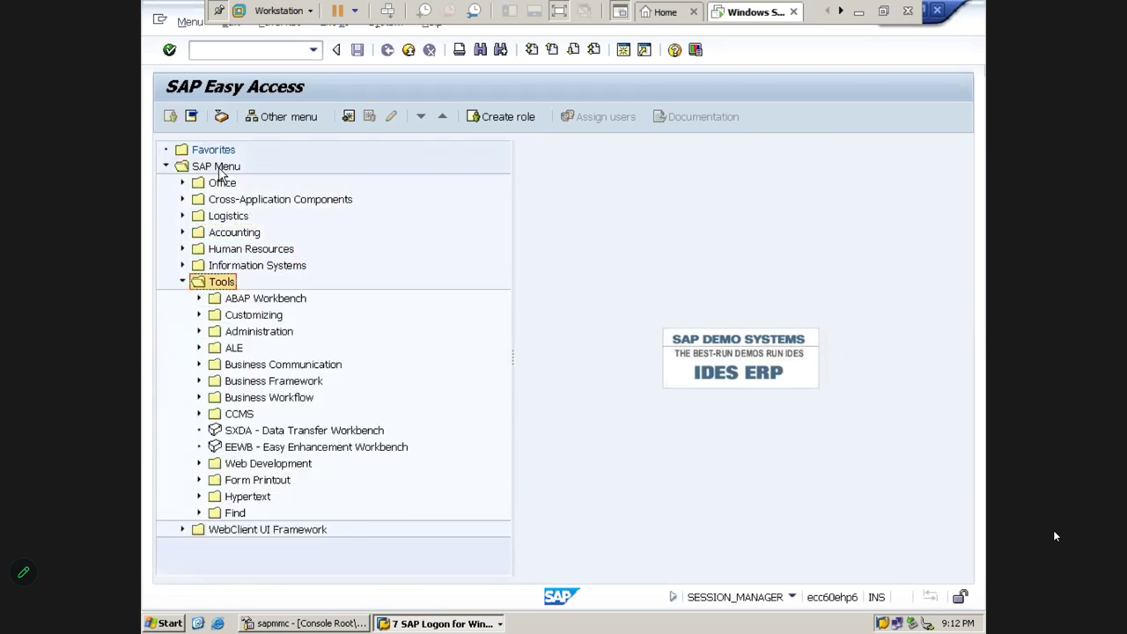
{"action": "key", "text": "Down"}
{"action": "key", "text": "Right"}
{"action": "key", "text": "Down"}
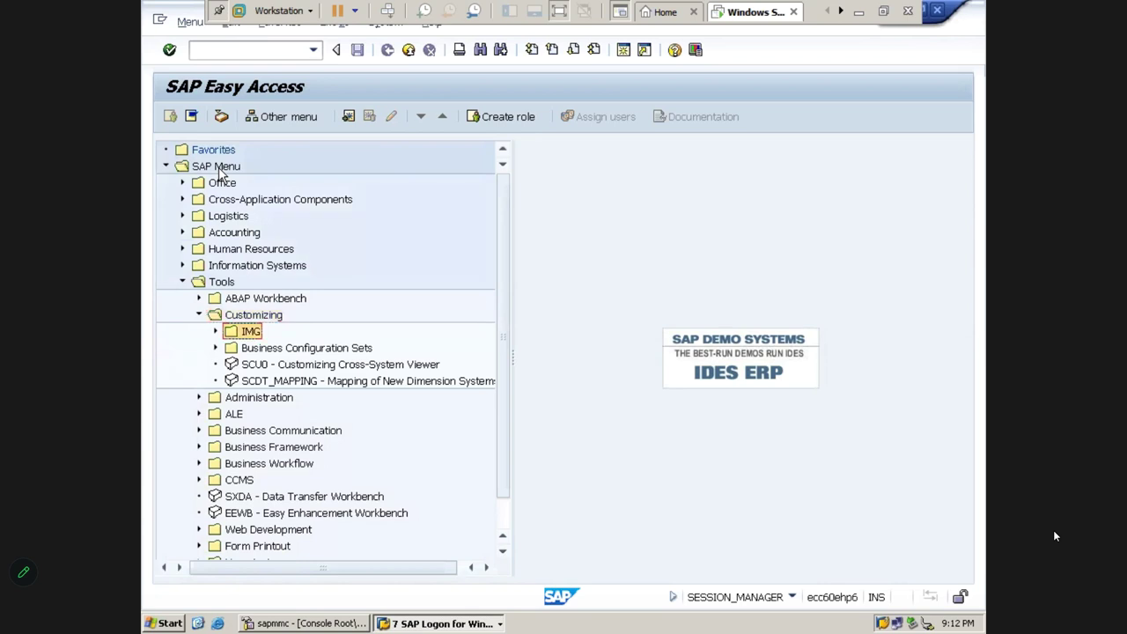
{"action": "key", "text": "Right"}
{"action": "key", "text": "Down"}
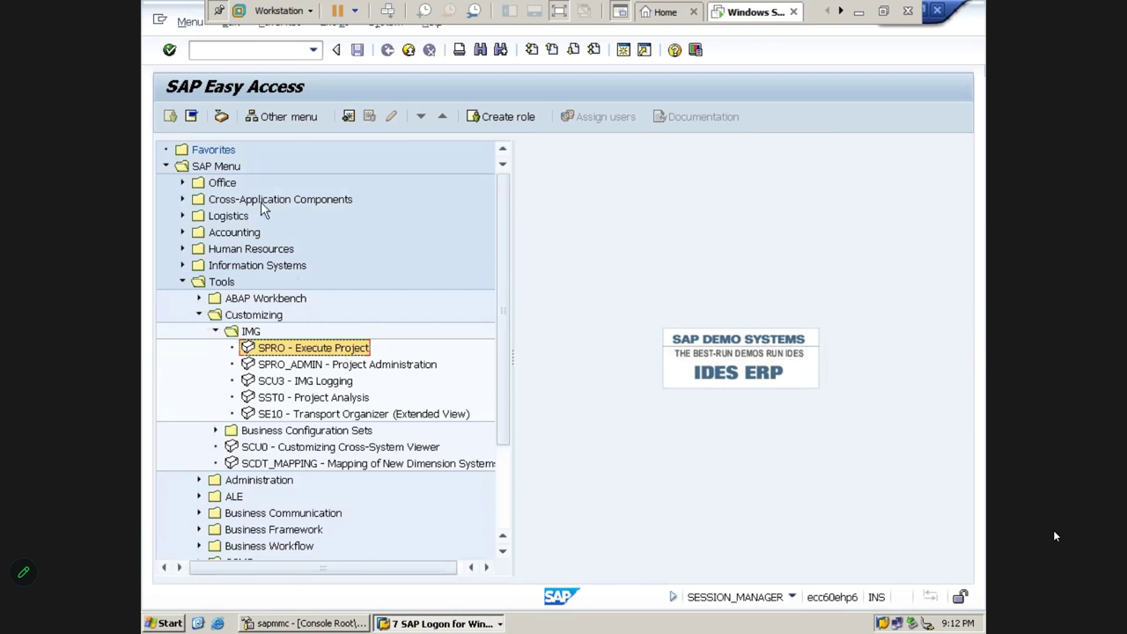
Trace the SAP Menu > Tools > Customizing > IMG path and launch SPRO Execute Project
{"action": "left_click", "coordinate": [218, 174]}
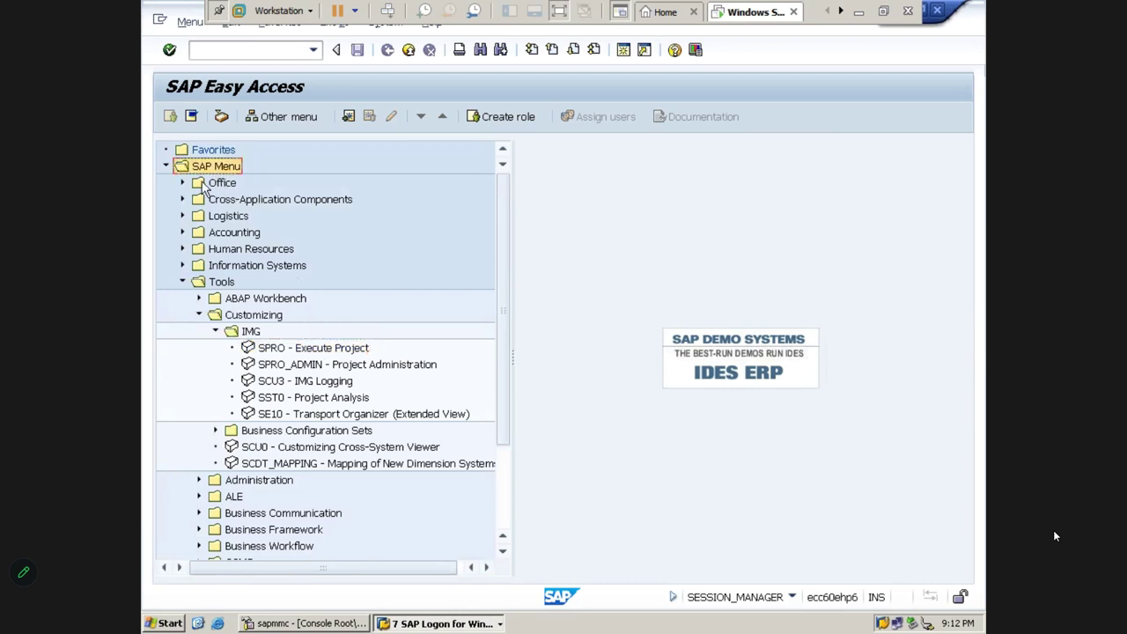
{"action": "left_click", "coordinate": [217, 287]}
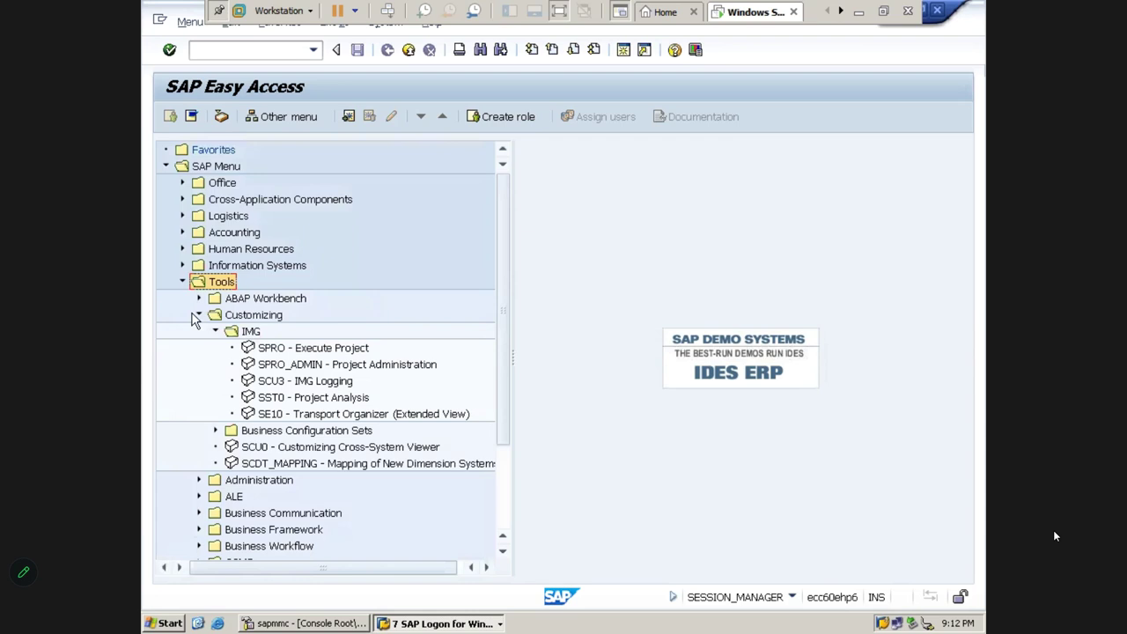
{"action": "left_click", "coordinate": [243, 317]}
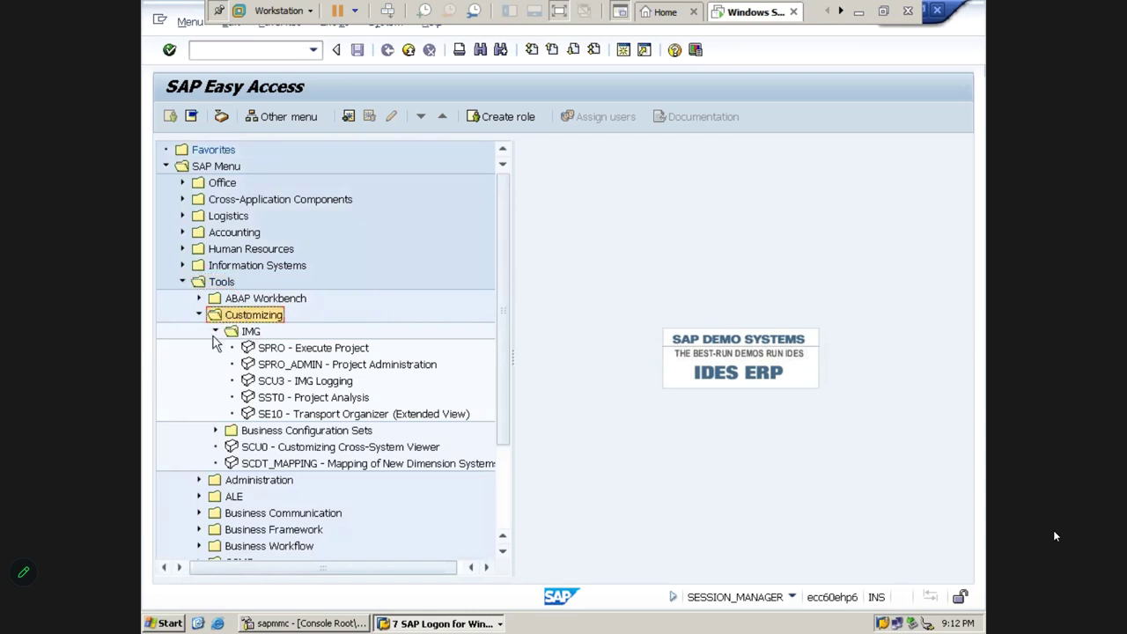
{"action": "left_click", "coordinate": [248, 334]}
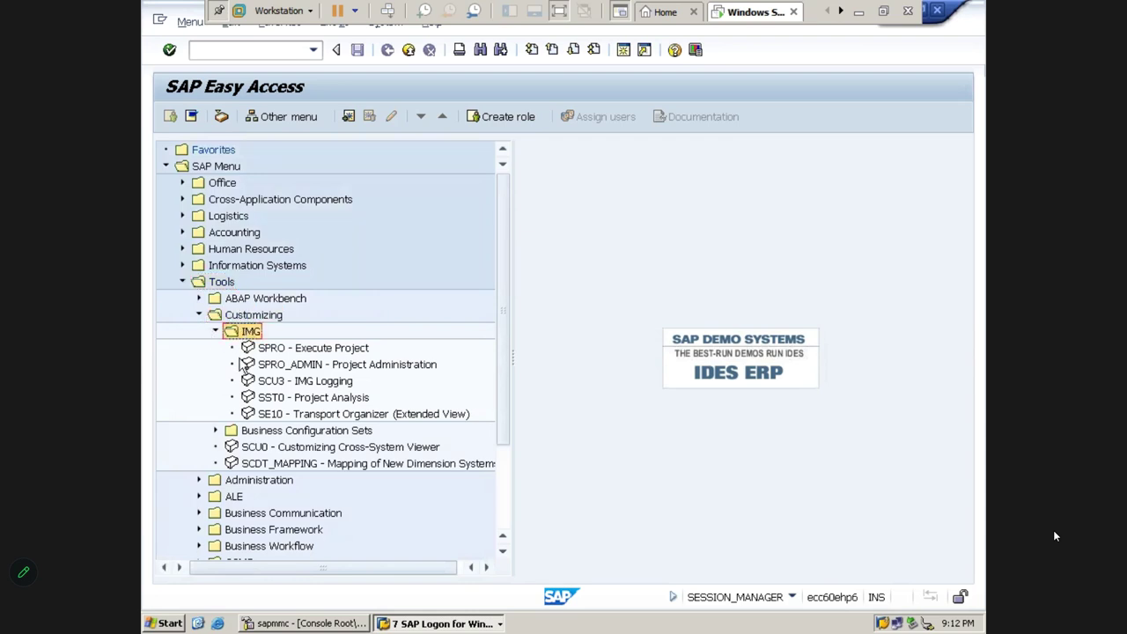
{"action": "left_click", "coordinate": [302, 352]}
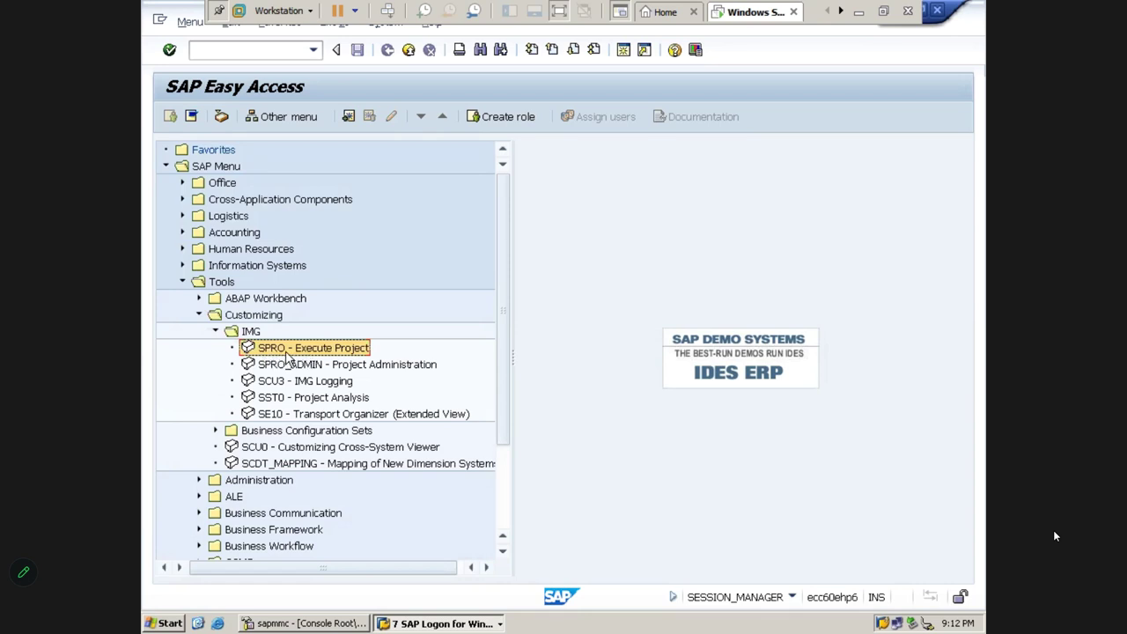
{"action": "double_click", "coordinate": [286, 352]}
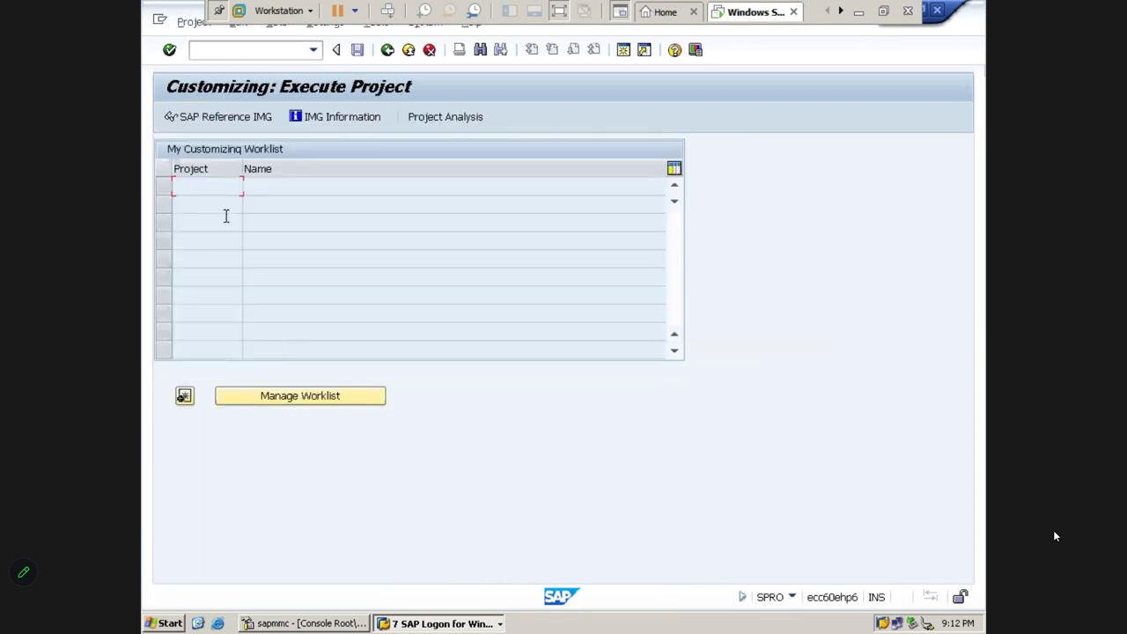
Open the SAP Reference IMG, then return to SAP Easy Access and collapse the Tools branch
{"action": "left_click", "coordinate": [204, 129]}
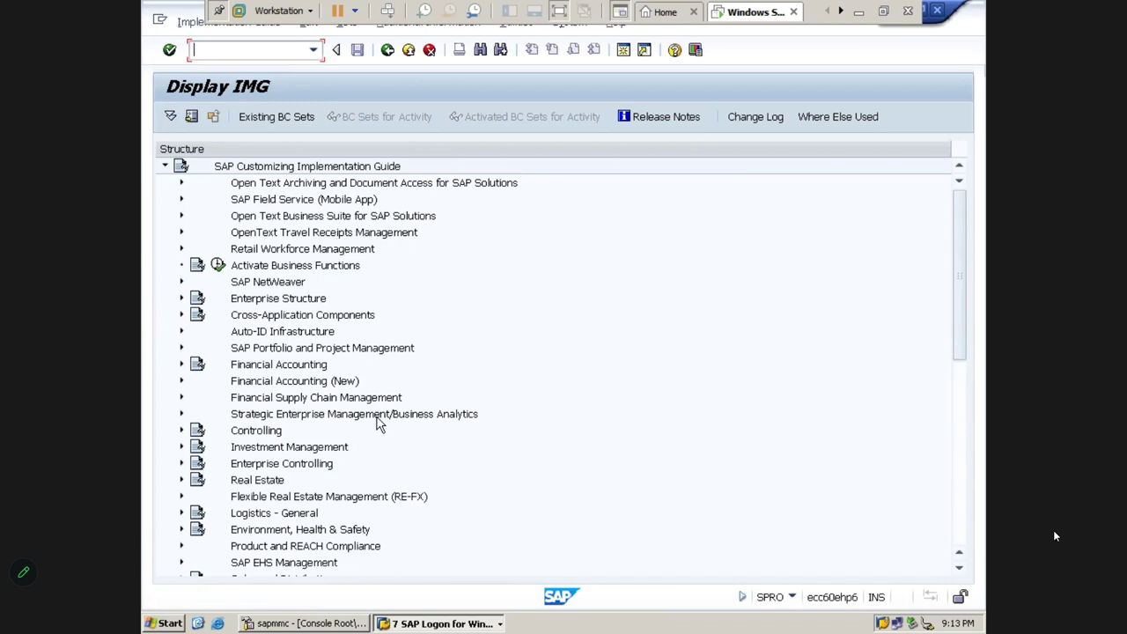
{"action": "left_click", "coordinate": [388, 50]}
{"action": "left_click", "coordinate": [387, 50]}
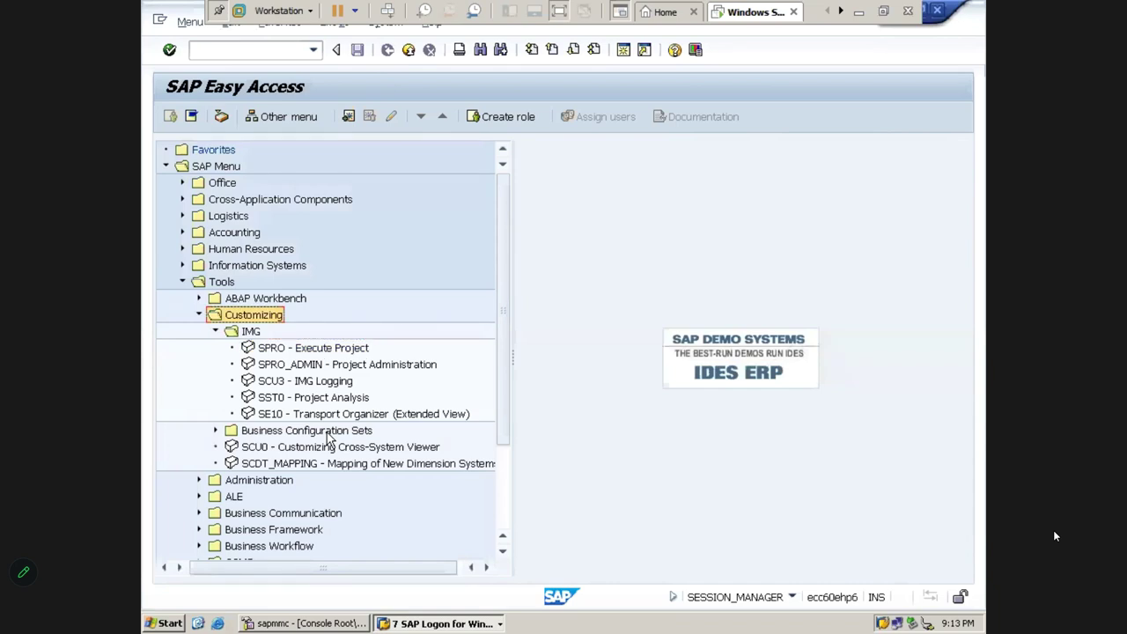
{"action": "key", "text": "Left"}
{"action": "key", "text": "Left"}
{"action": "key", "text": "Left"}
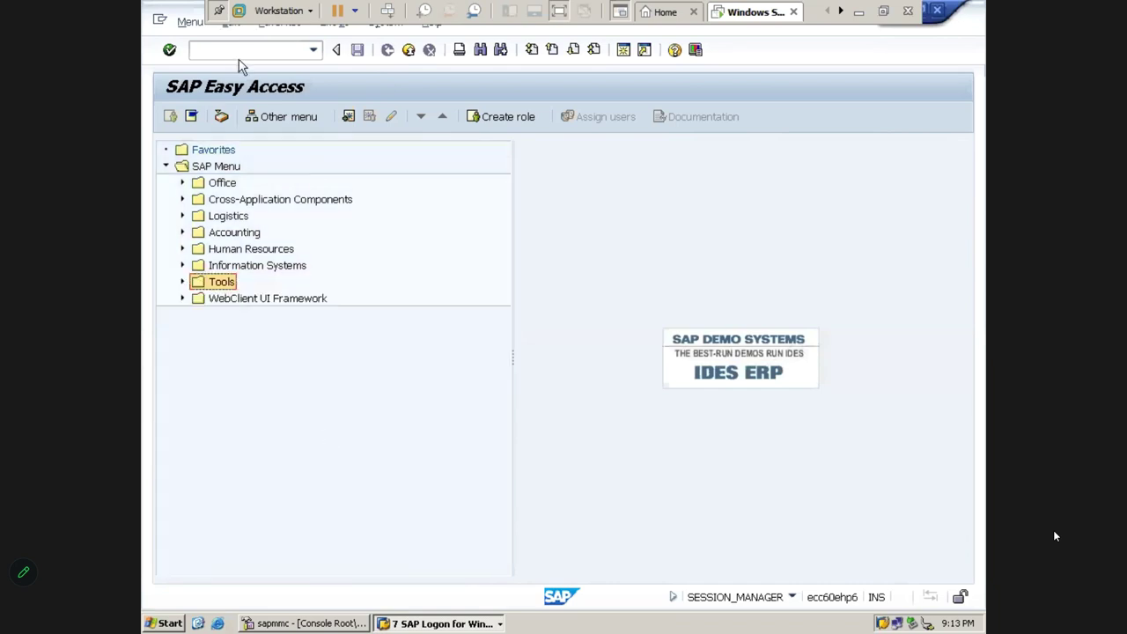
Run SPRO from the command field, open the SAP Reference IMG, then minimize SAP
{"action": "left_click", "coordinate": [236, 55]}
{"action": "type", "text": "SPRO"}
{"action": "key", "text": "Return"}
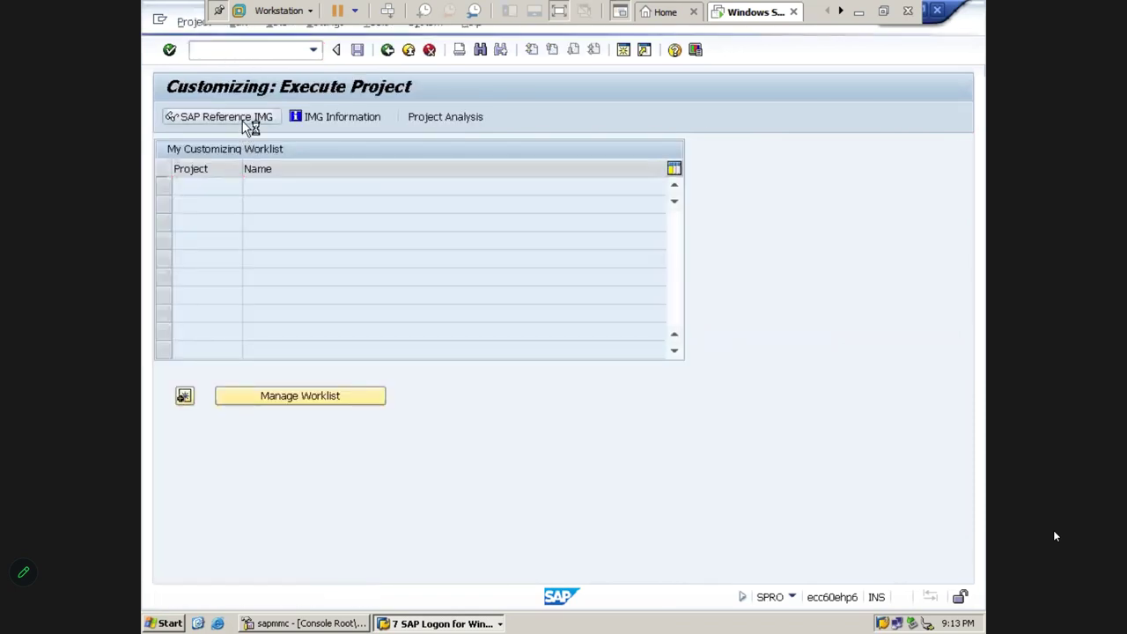
{"action": "left_click", "coordinate": [246, 124]}
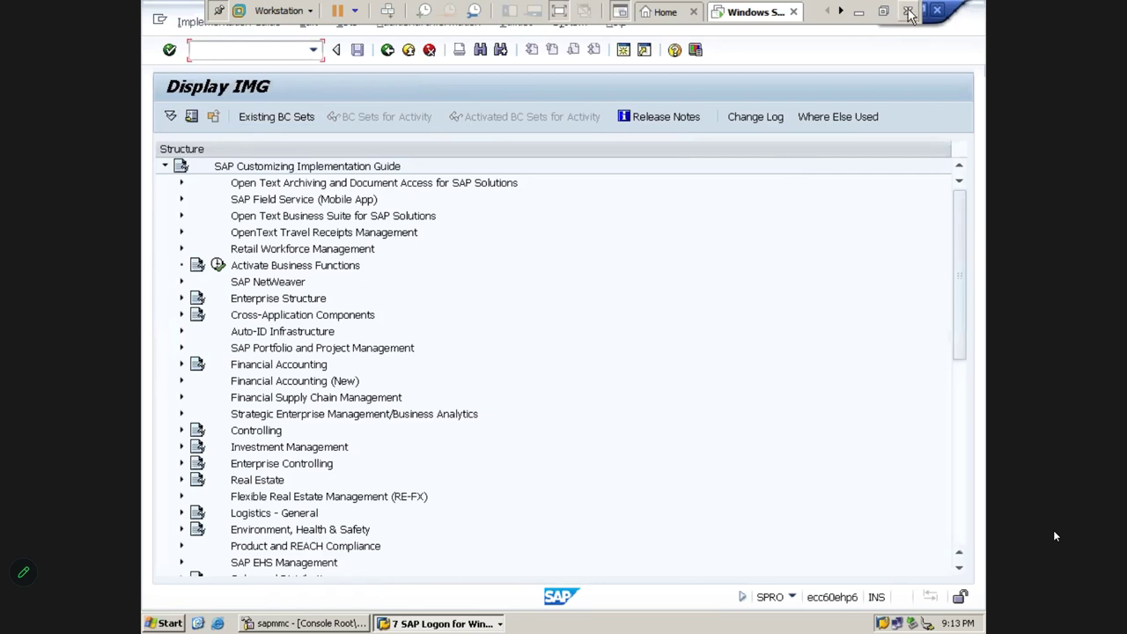
{"action": "left_click", "coordinate": [861, 14]}
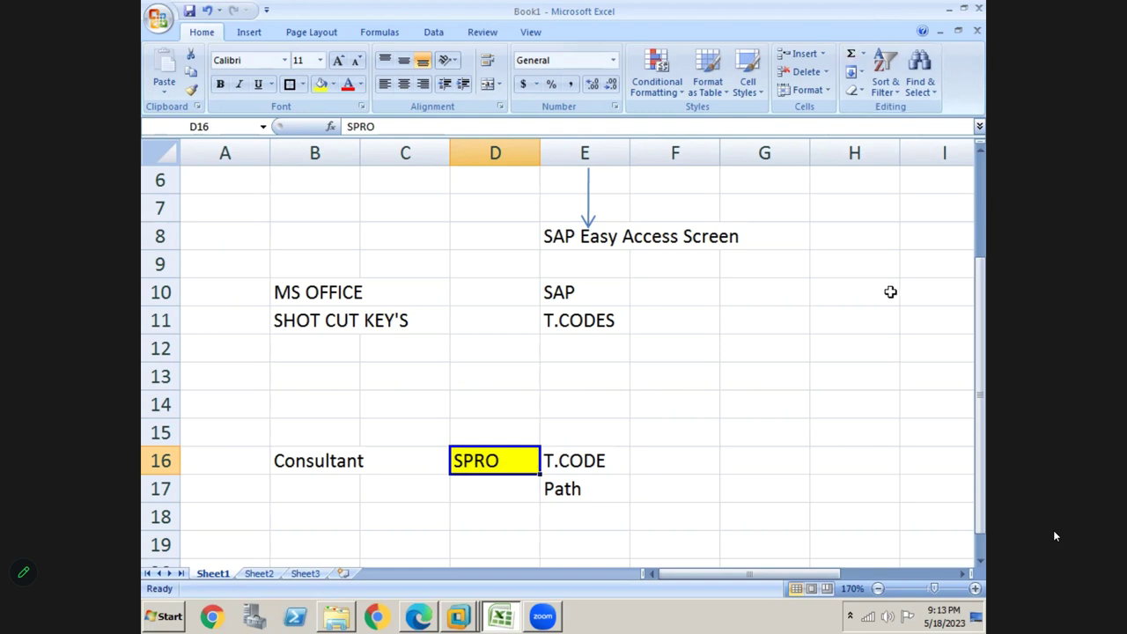
Review the Excel notes listing SPRO as the T.CODE, then bring Edge to the front
{"action": "left_click", "coordinate": [542, 616]}
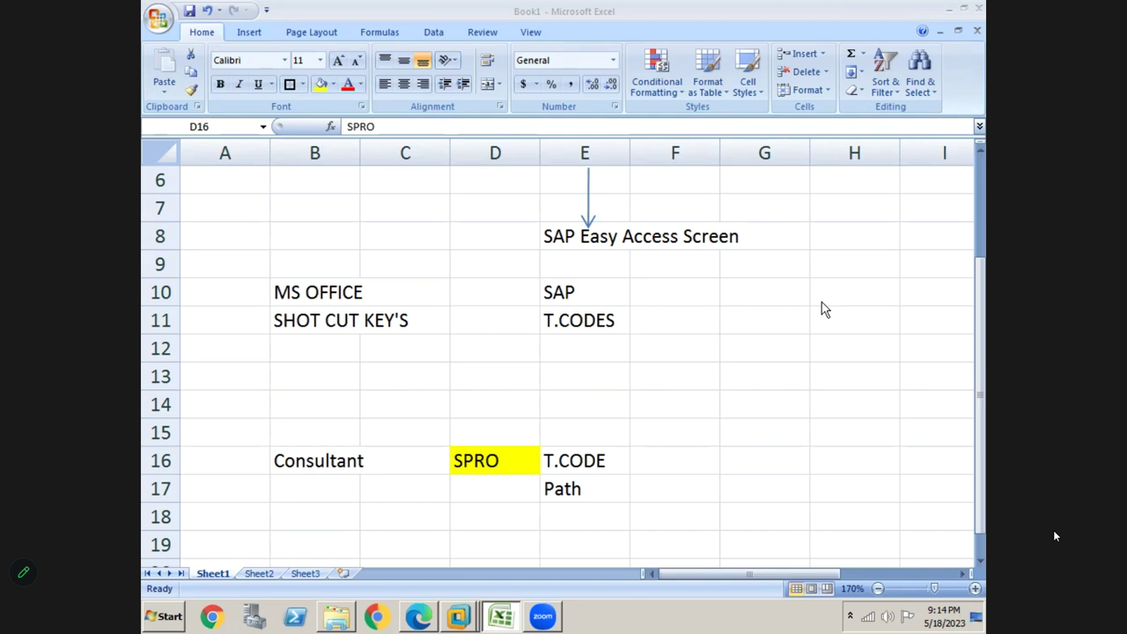
{"action": "left_click", "coordinate": [423, 617]}
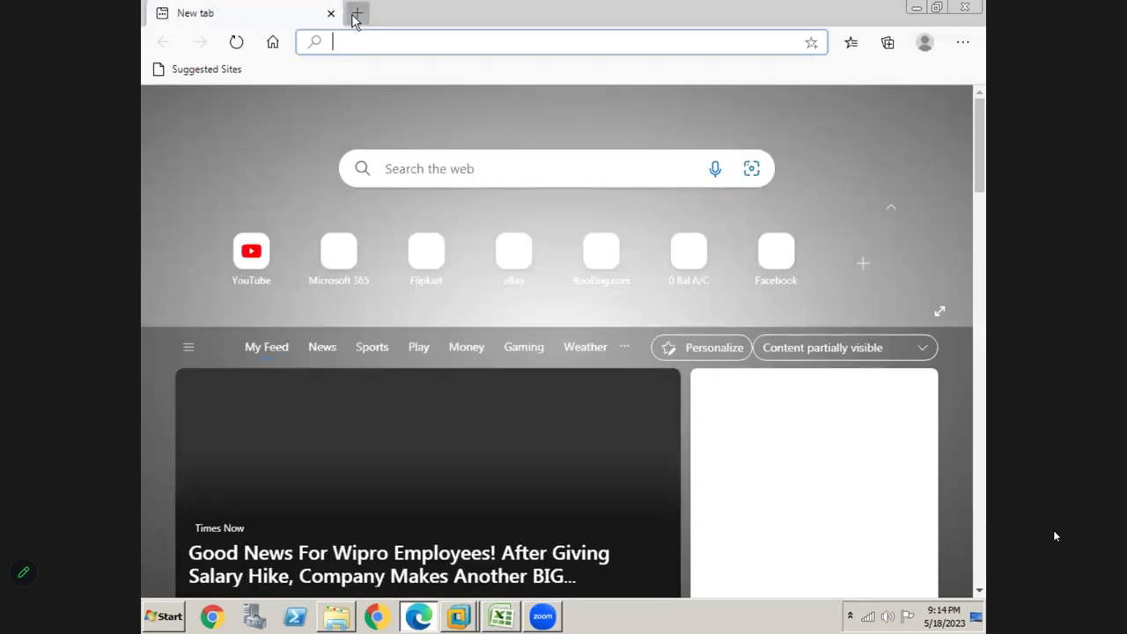
Open two more new Edge tabs and switch between the three tabs
{"action": "left_click", "coordinate": [356, 14]}
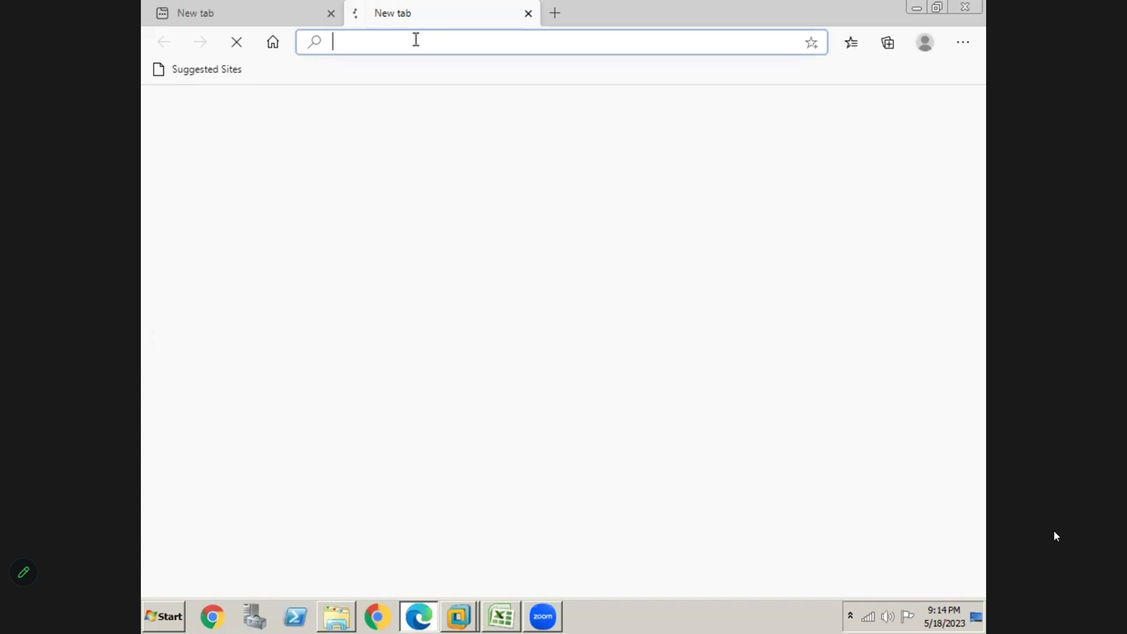
{"action": "left_click", "coordinate": [556, 13]}
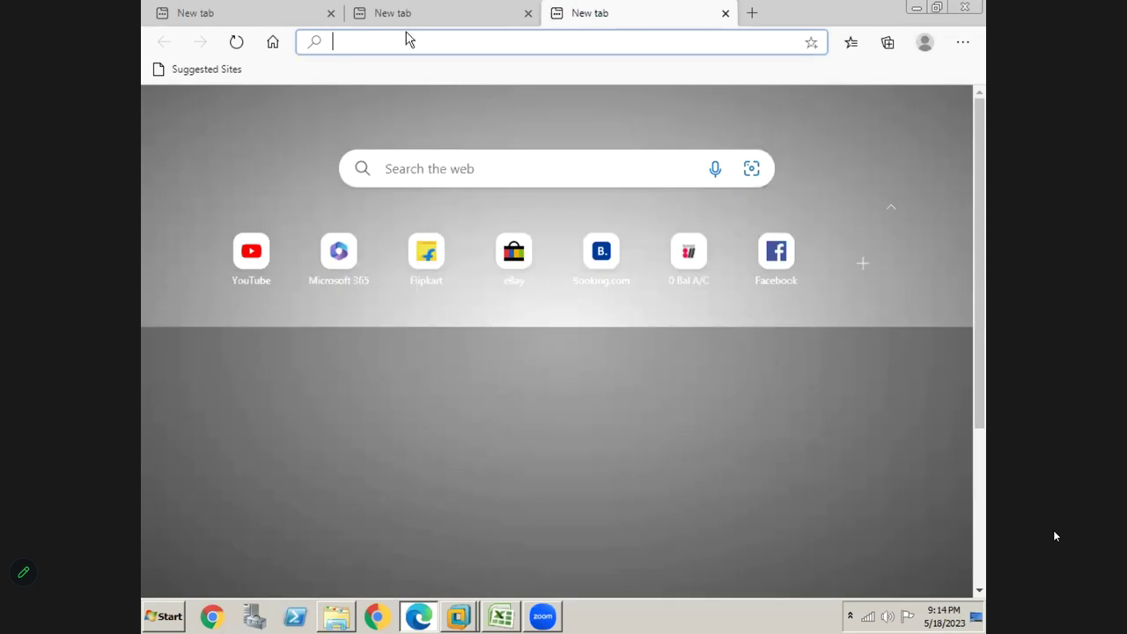
{"action": "left_click", "coordinate": [411, 15]}
{"action": "left_click", "coordinate": [276, 15]}
{"action": "left_click", "coordinate": [410, 15]}
{"action": "left_click", "coordinate": [586, 18]}
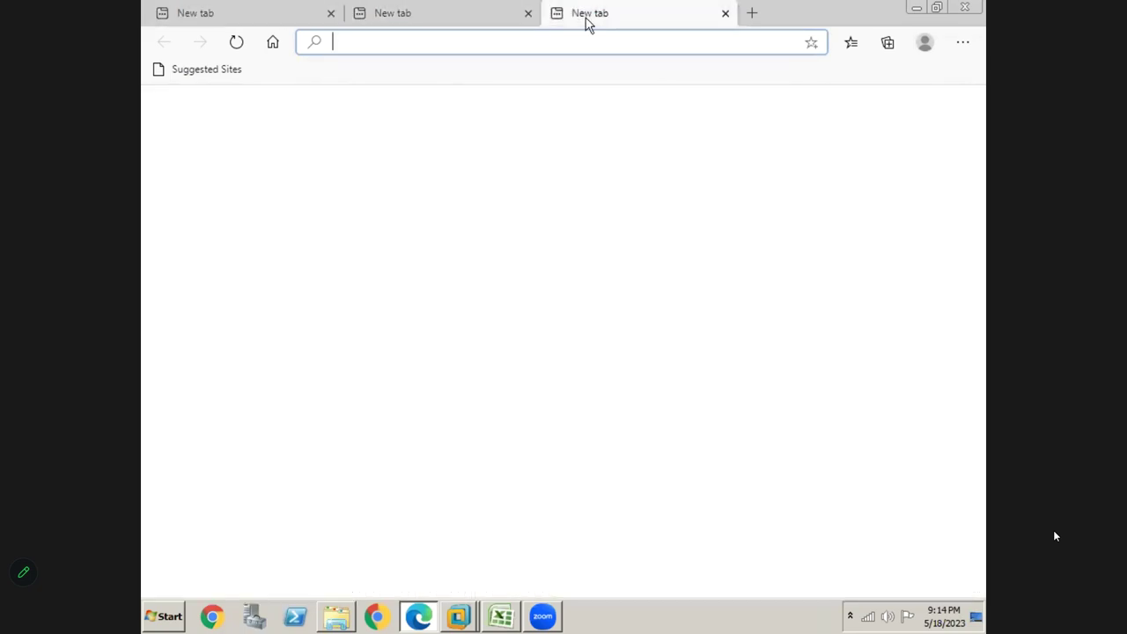
Glance at SAP's Display IMG, minimize SAP, and close the Edge browser
{"action": "key", "text": "alt+Tab"}
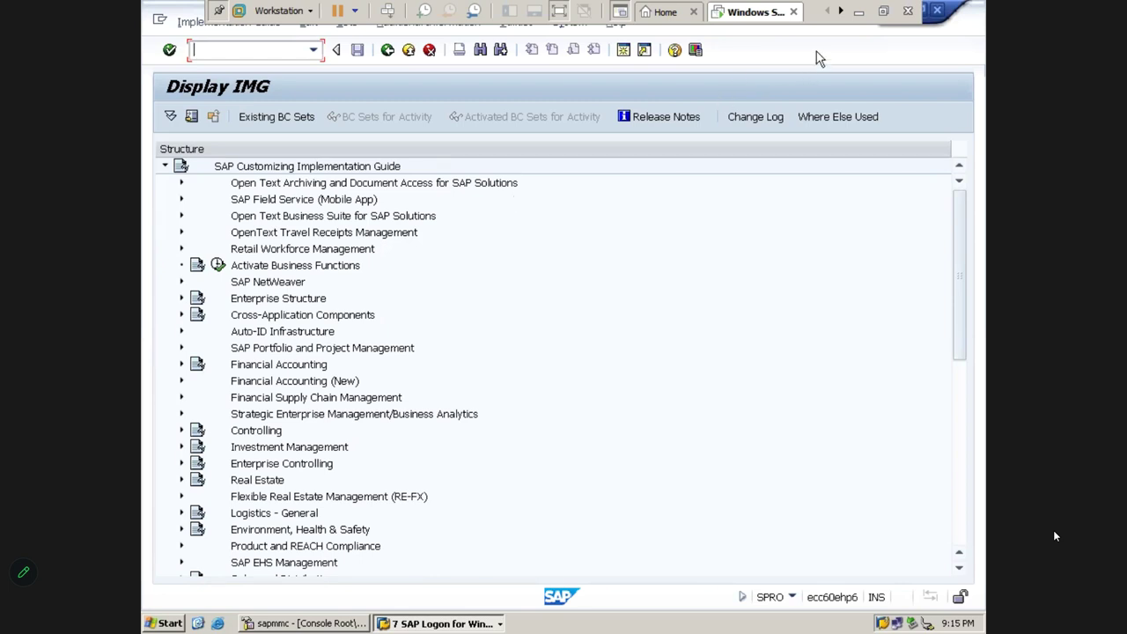
{"action": "left_click", "coordinate": [859, 22]}
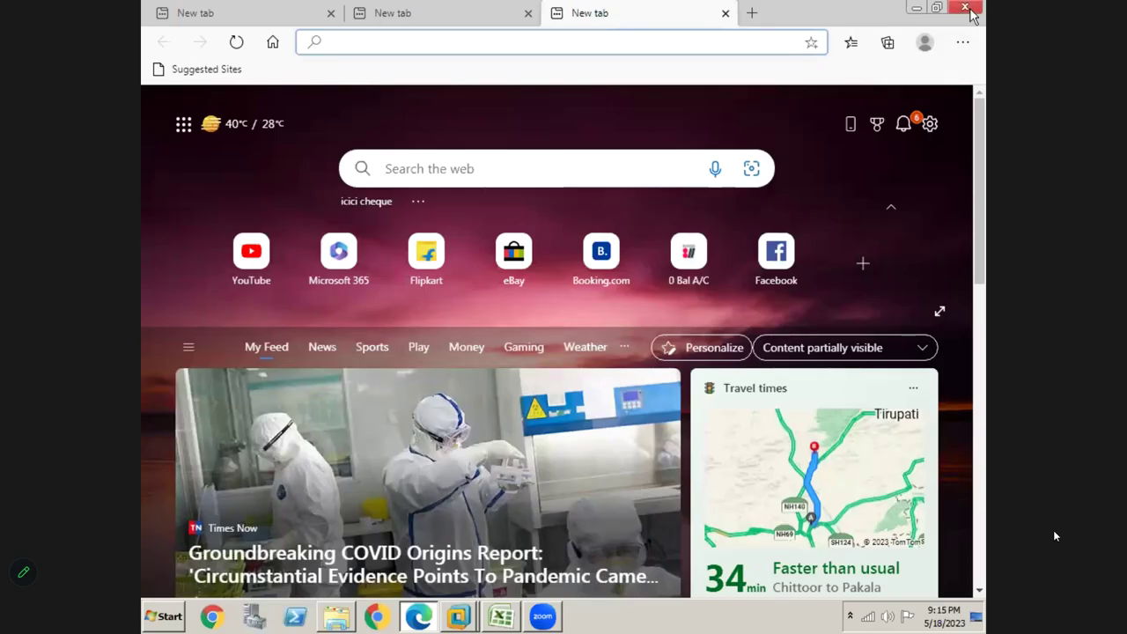
{"action": "left_click", "coordinate": [966, 9]}
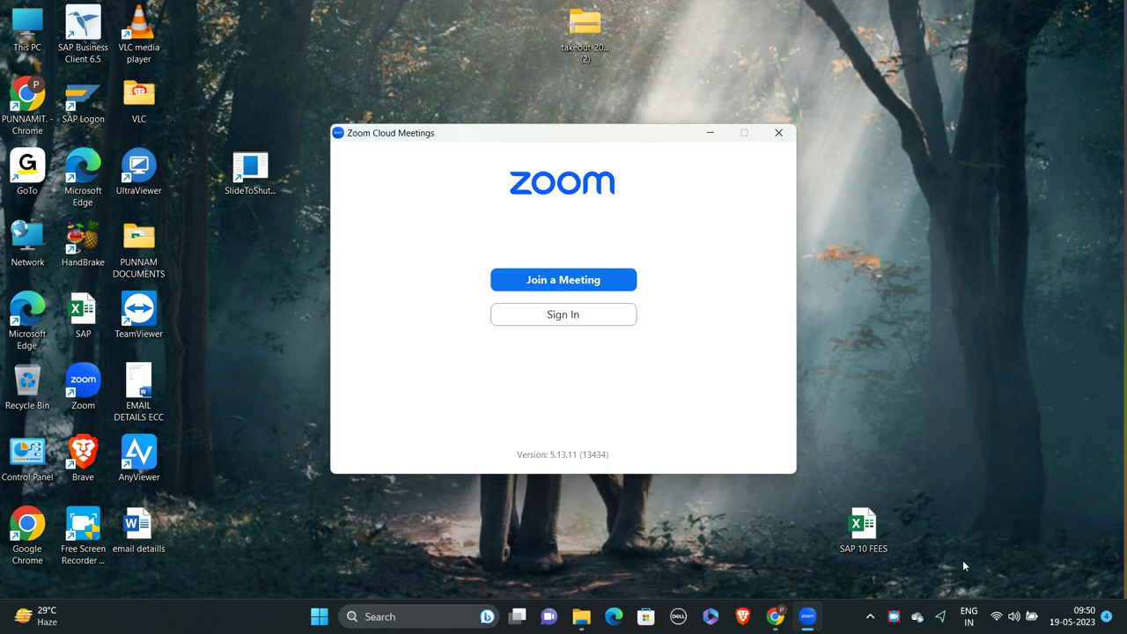
Bring up the Free Screen Recorder status window from the system tray
{"action": "left_click", "coordinate": [895, 618]}
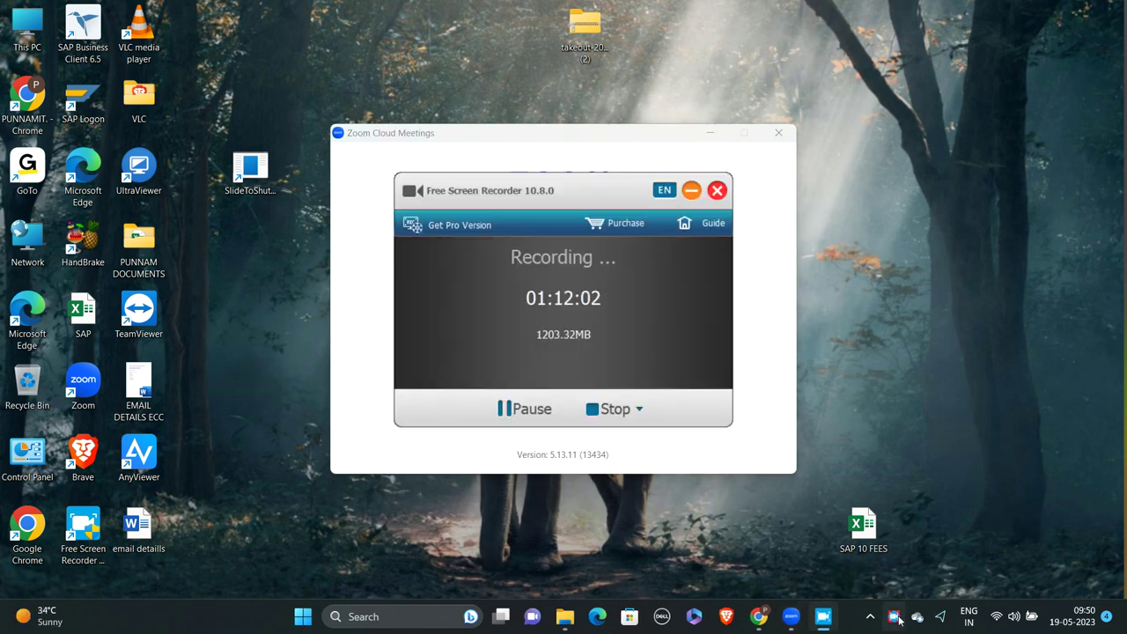